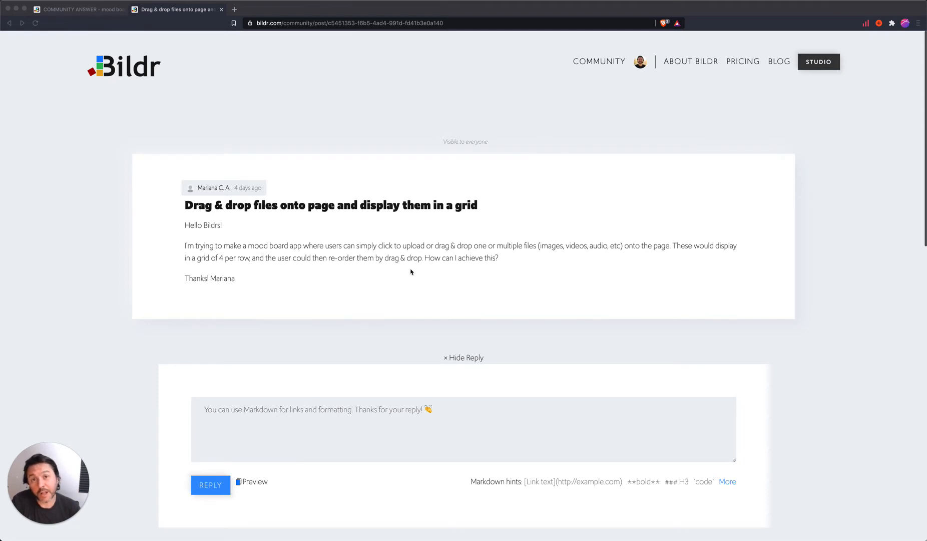
Switch to the Bildr Studio project, add a blank page to the canvas and name it Mood Board
{"action": "left_click", "coordinate": [76, 10]}
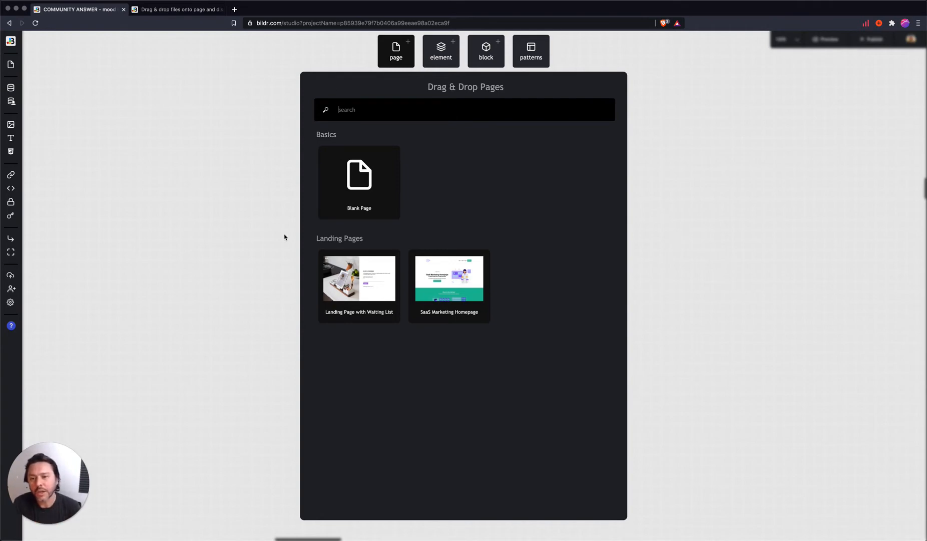
{"action": "left_click_drag", "start_coordinate": [358, 193], "coordinate": [300, 186]}
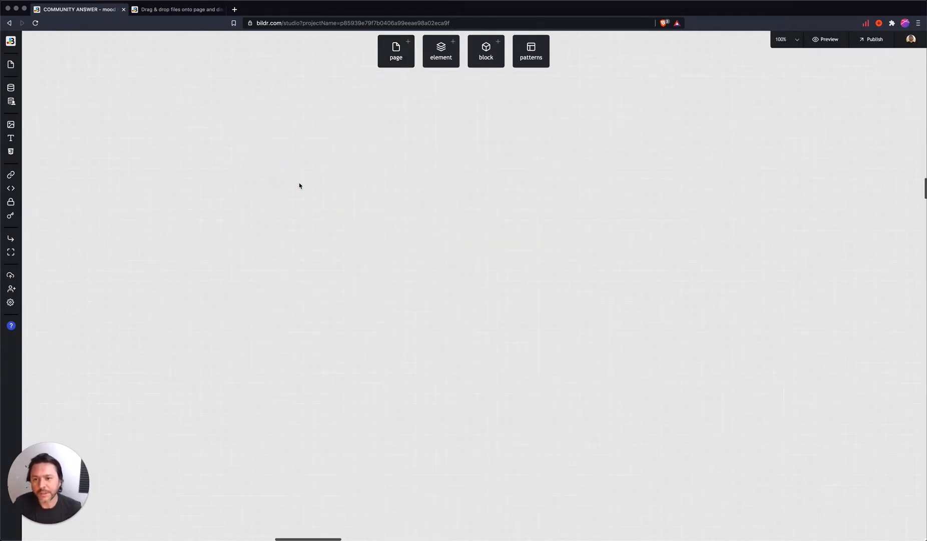
{"action": "double_click", "coordinate": [289, 158]}
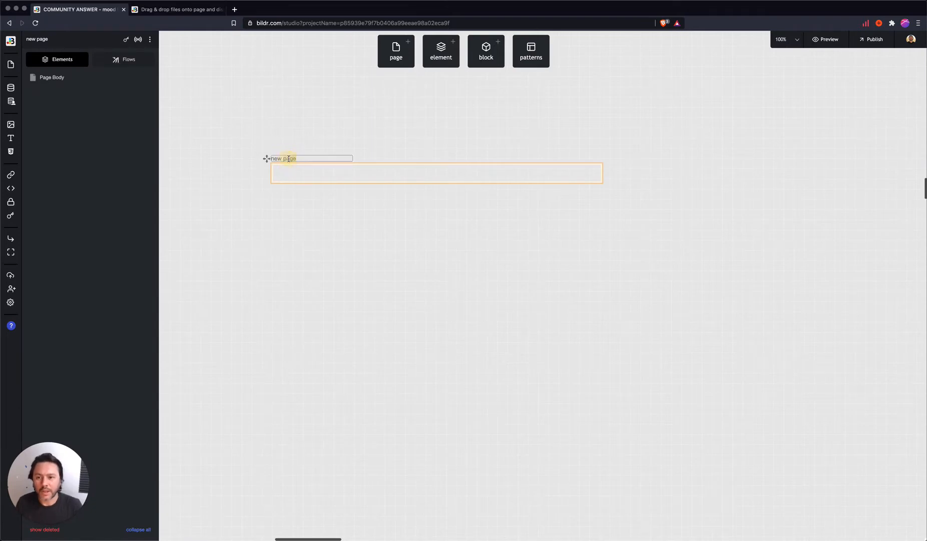
{"action": "type", "text": "Mood"}
{"action": "key", "text": "super+a"}
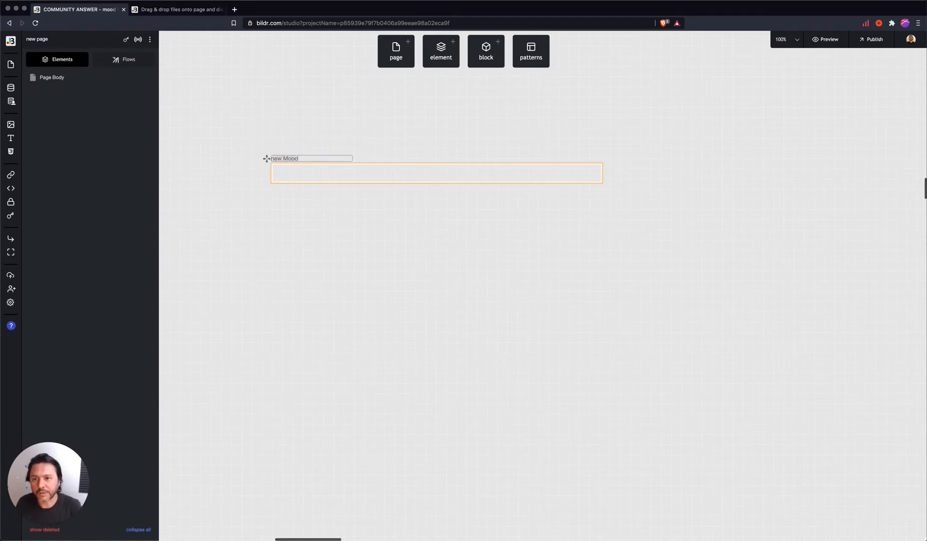
{"action": "type", "text": "Mood Board"}
{"action": "key", "text": "Return"}
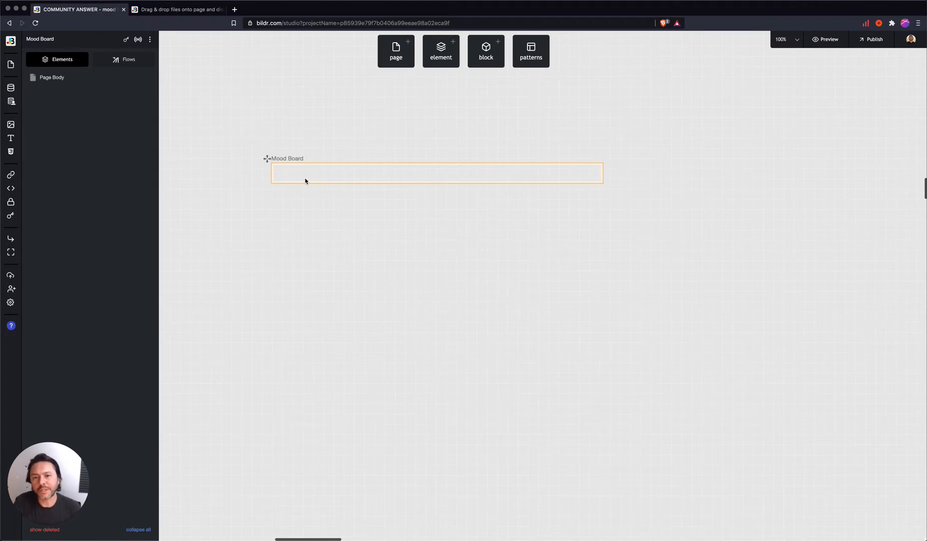
{"action": "left_click_drag", "start_coordinate": [268, 161], "coordinate": [245, 159]}
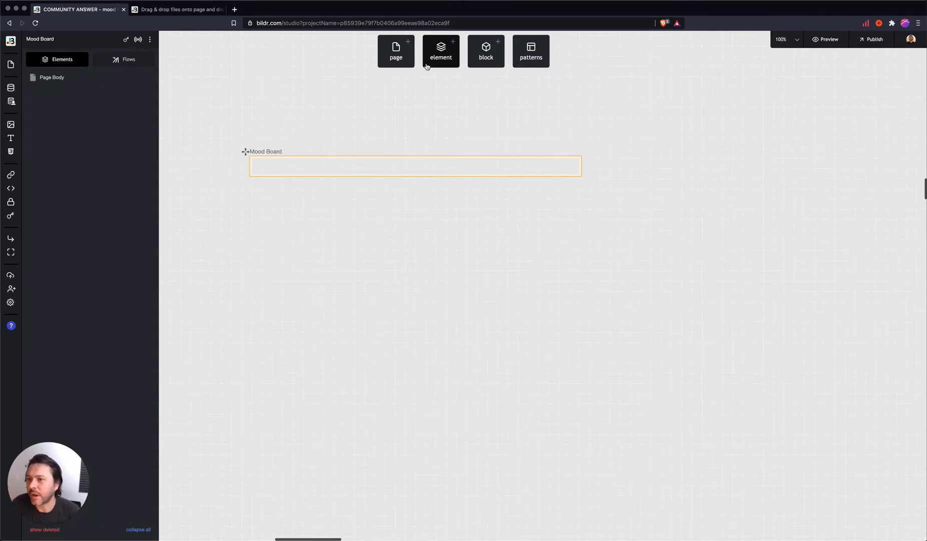
Add a Section to the Mood Board page with a Container nested inside it and a Div inside the Container
{"action": "left_click", "coordinate": [432, 58]}
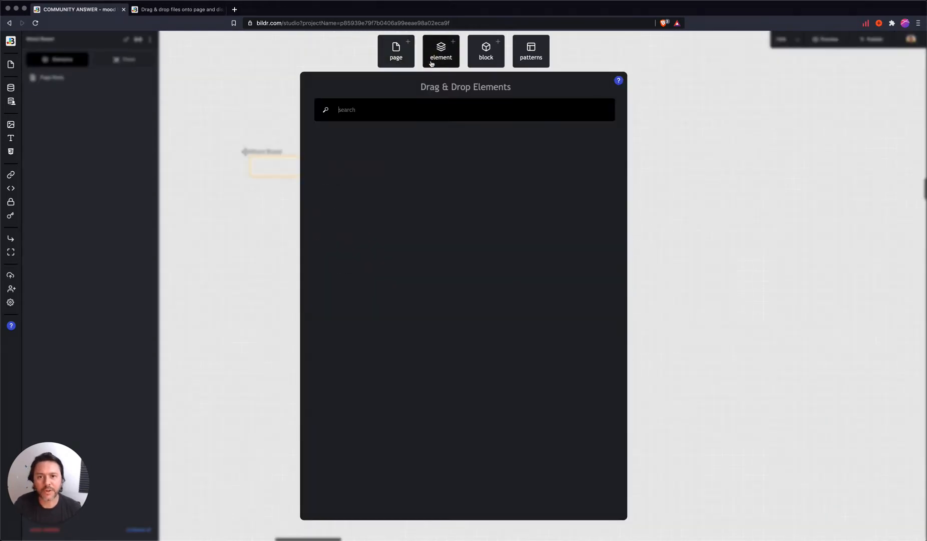
{"action": "left_click_drag", "start_coordinate": [428, 167], "coordinate": [306, 167]}
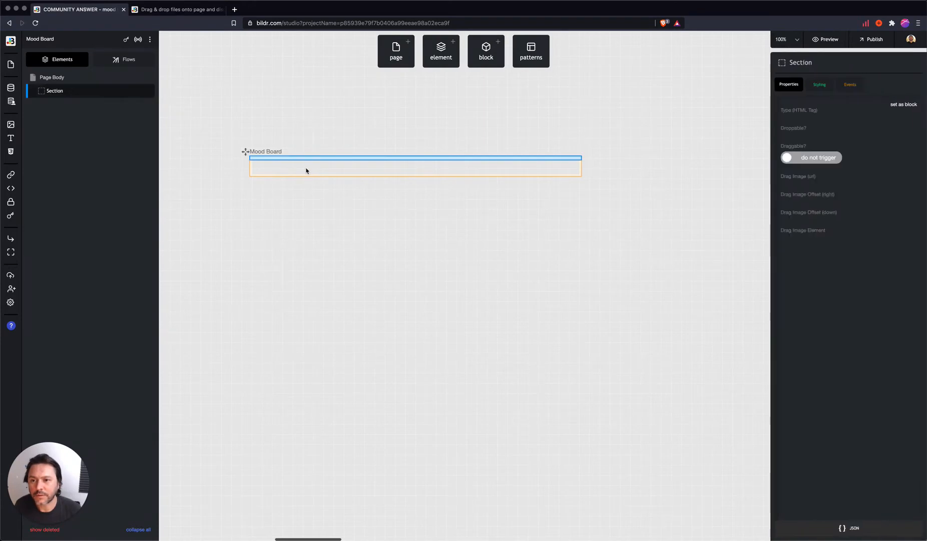
{"action": "left_click", "coordinate": [441, 56]}
{"action": "left_click_drag", "start_coordinate": [470, 157], "coordinate": [80, 94]}
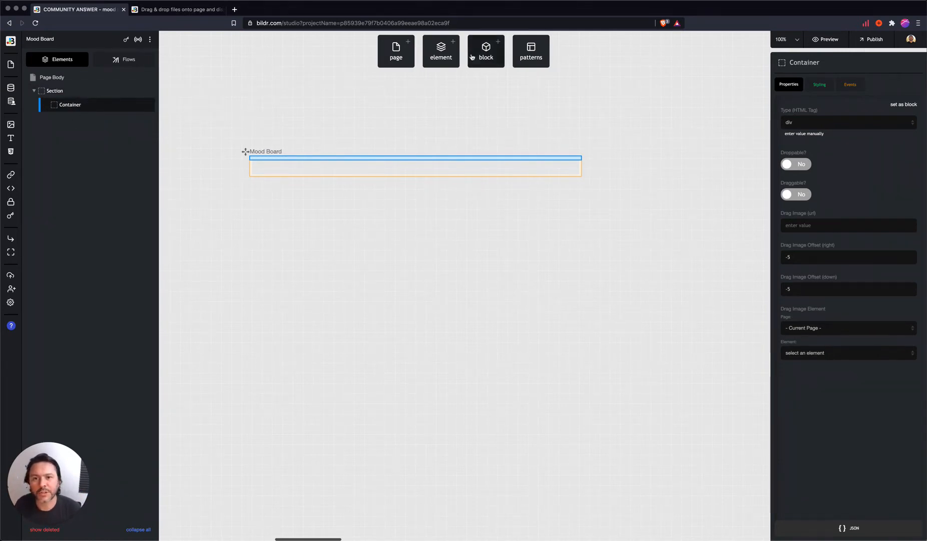
{"action": "left_click", "coordinate": [439, 54]}
{"action": "left_click_drag", "start_coordinate": [333, 218], "coordinate": [133, 107]}
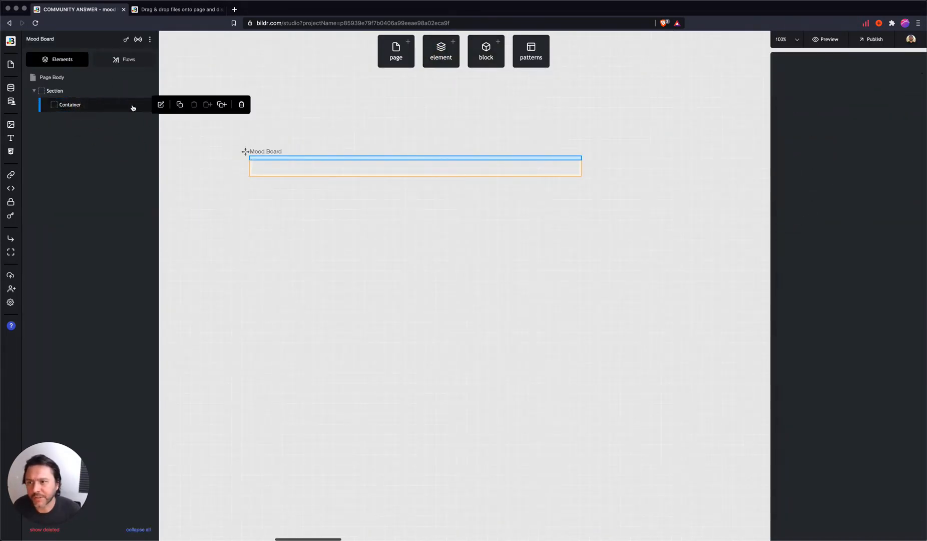
Add an Image Uploader element inside the Div of the Mood Board page
{"action": "left_click", "coordinate": [440, 50]}
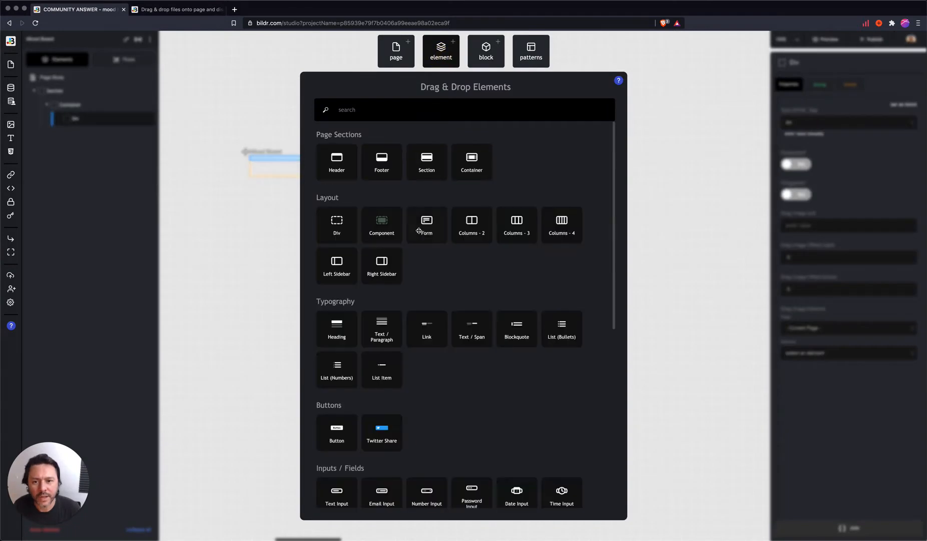
{"action": "scroll", "coordinate": [419, 231], "scroll_direction": "down", "scroll_amount": 5}
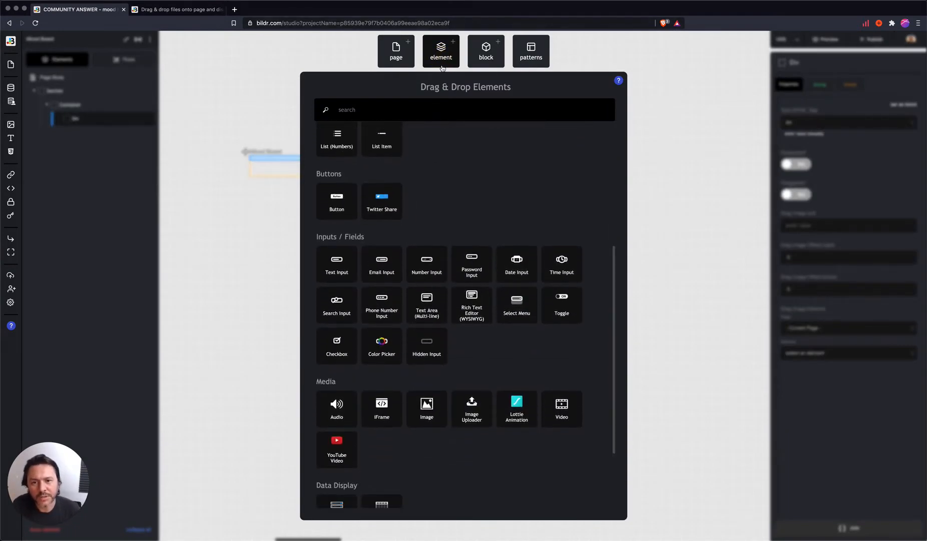
{"action": "scroll", "coordinate": [438, 242], "scroll_direction": "down", "scroll_amount": 2}
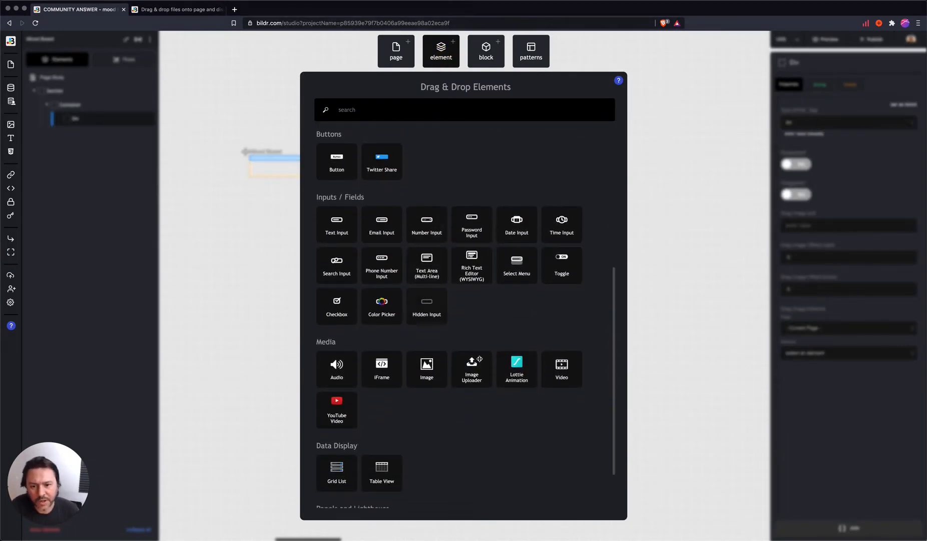
{"action": "left_click_drag", "start_coordinate": [476, 380], "coordinate": [103, 123]}
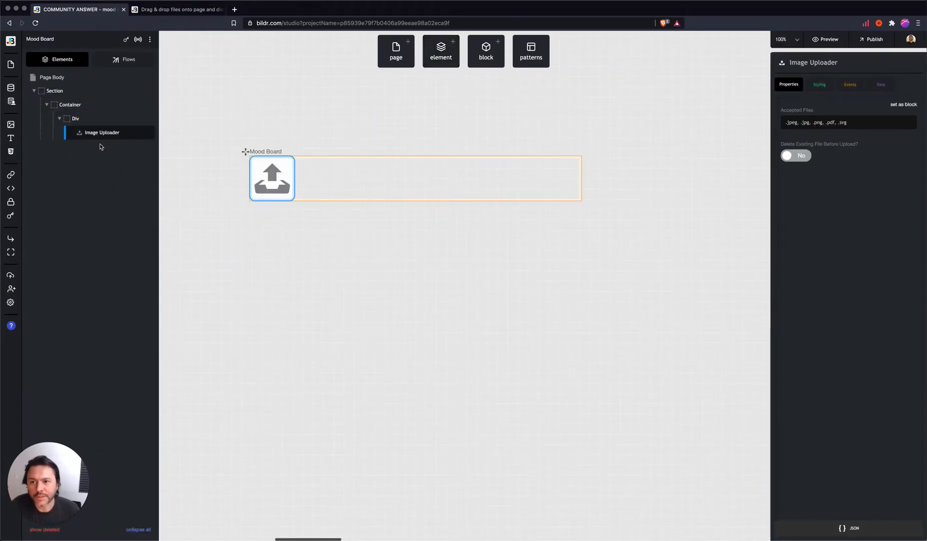
Add a second Section directly under the Page Body, below the section that holds the Image Uploader
{"action": "left_click", "coordinate": [437, 66]}
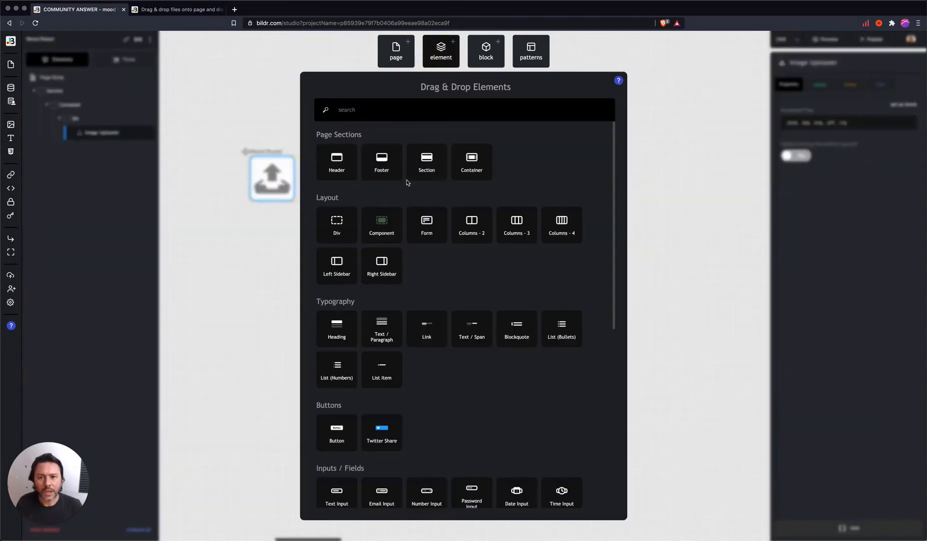
{"action": "left_click", "coordinate": [145, 131]}
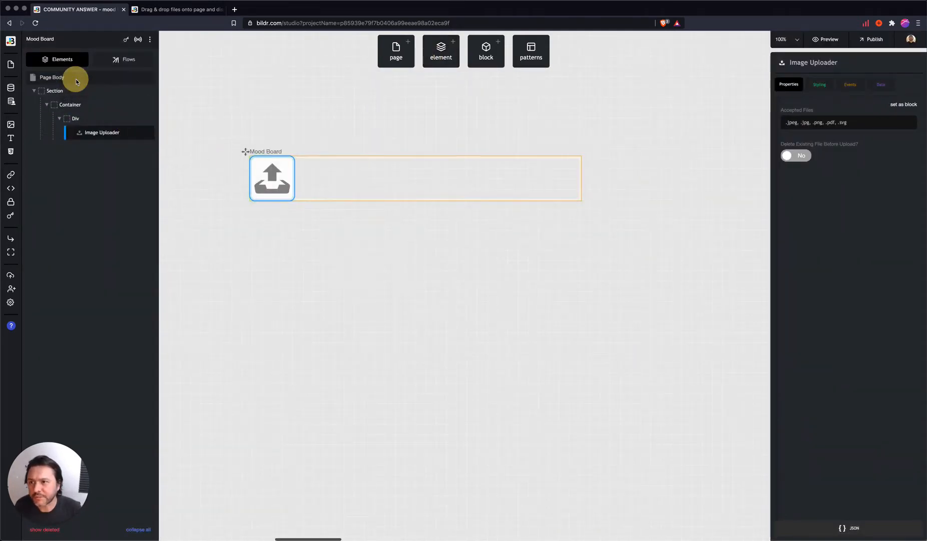
{"action": "left_click_drag", "start_coordinate": [76, 82], "coordinate": [75, 82]}
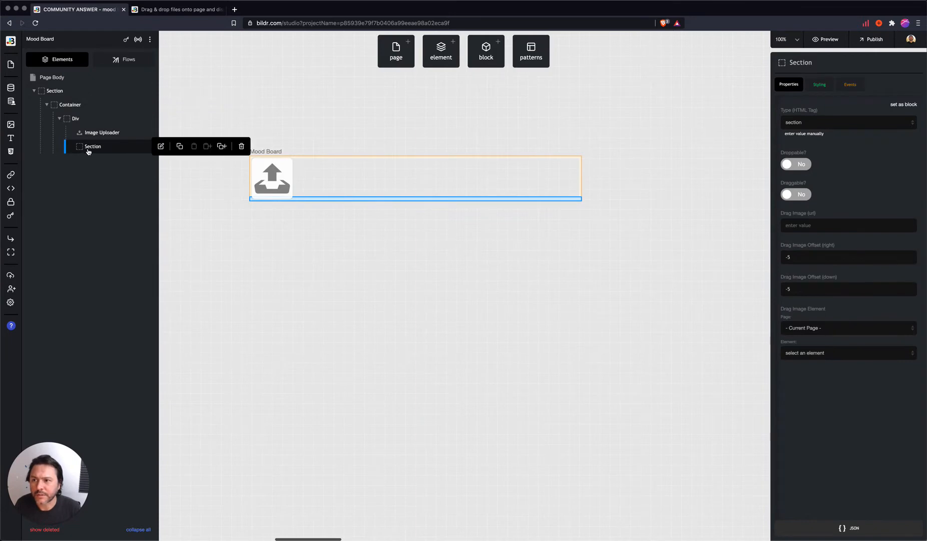
{"action": "left_click_drag", "start_coordinate": [89, 151], "coordinate": [54, 153]}
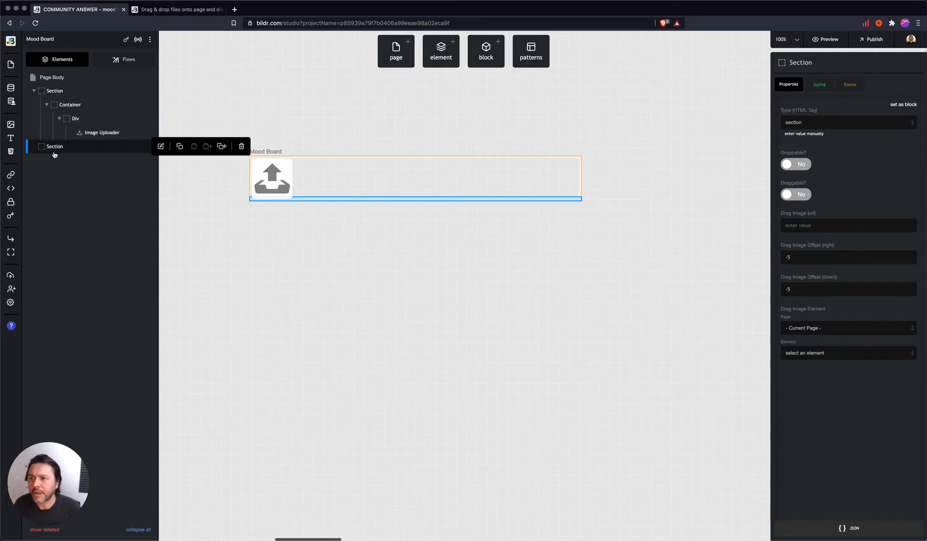
Nest a Container inside the second Section and a Div inside that Container
{"action": "left_click", "coordinate": [452, 58]}
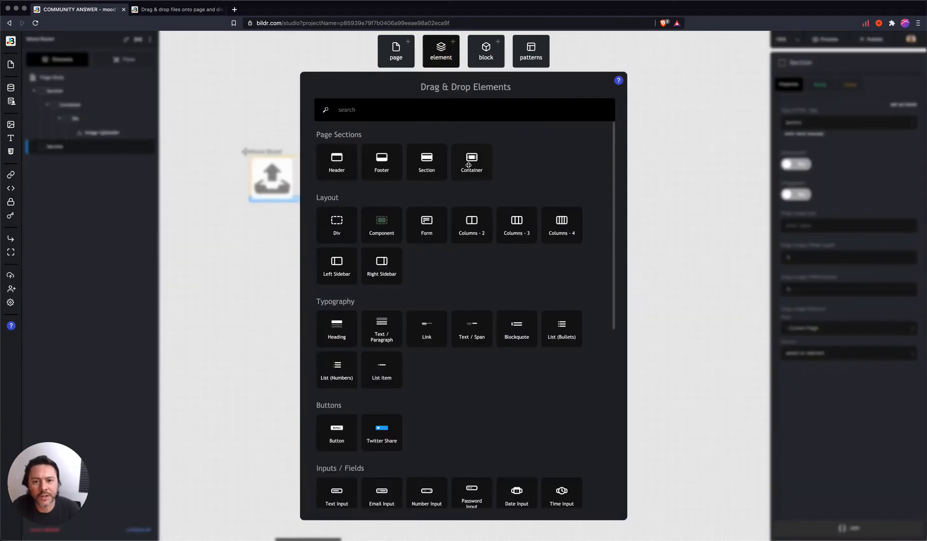
{"action": "left_click_drag", "start_coordinate": [468, 164], "coordinate": [77, 147]}
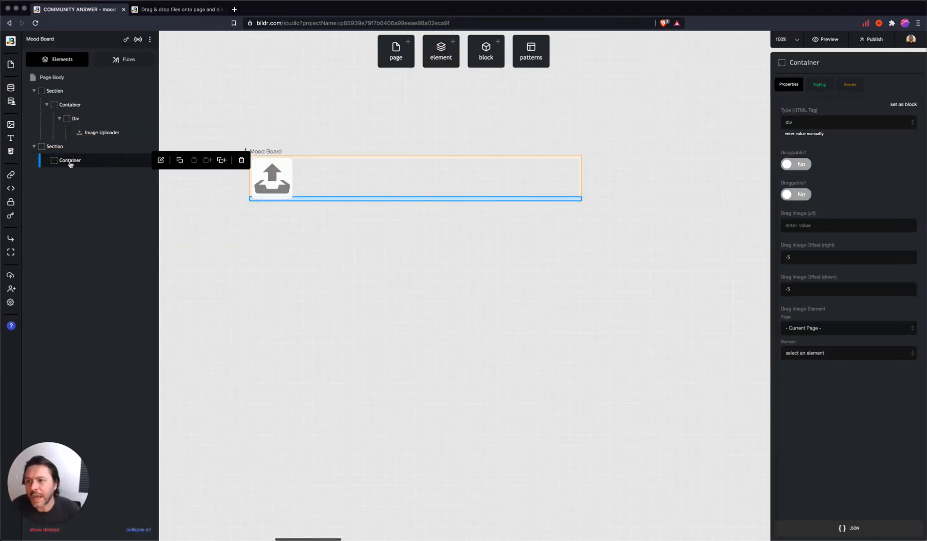
{"action": "left_click", "coordinate": [439, 60]}
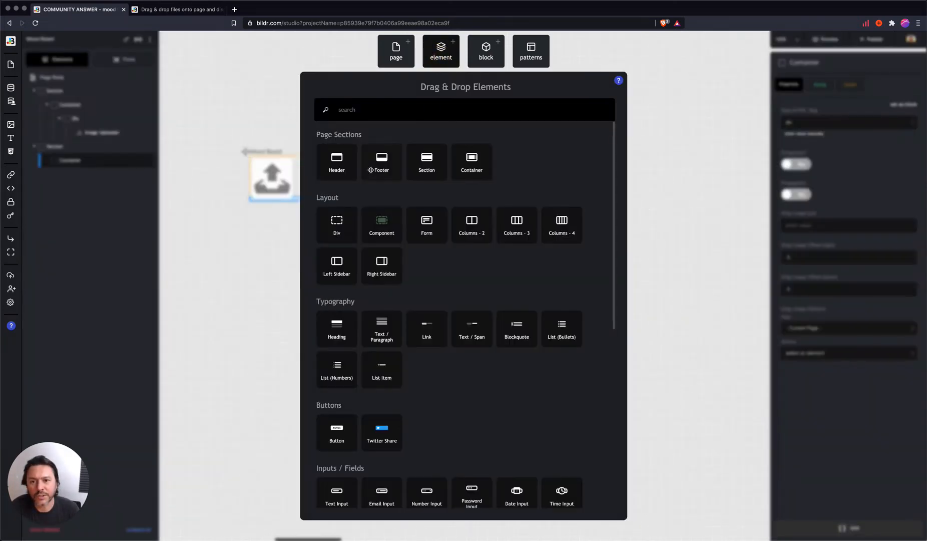
{"action": "left_click_drag", "start_coordinate": [337, 216], "coordinate": [100, 160]}
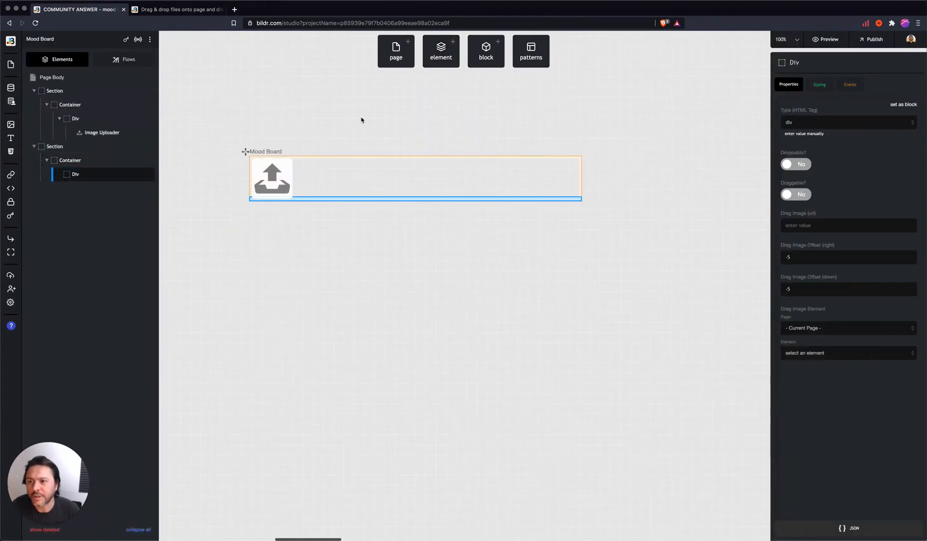
Add a Grid List element inside the second section's Div
{"action": "left_click", "coordinate": [435, 57]}
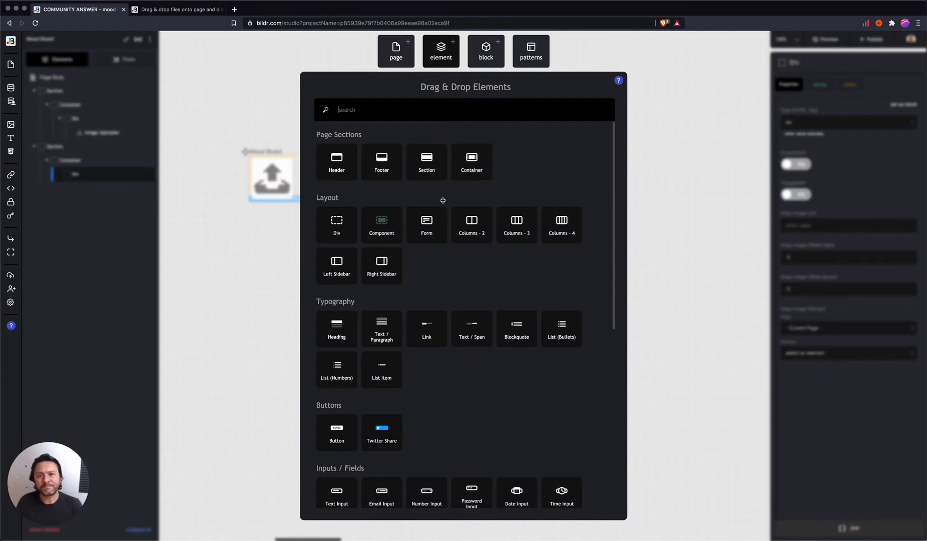
{"action": "scroll", "coordinate": [426, 289], "scroll_direction": "down", "scroll_amount": 4}
{"action": "scroll", "coordinate": [426, 289], "scroll_direction": "down", "scroll_amount": 3}
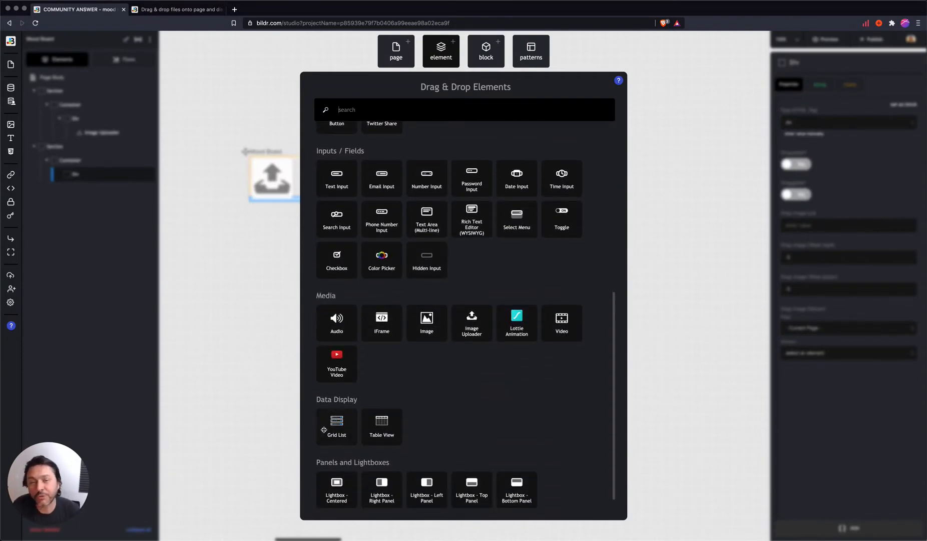
{"action": "left_click_drag", "start_coordinate": [338, 427], "coordinate": [111, 177]}
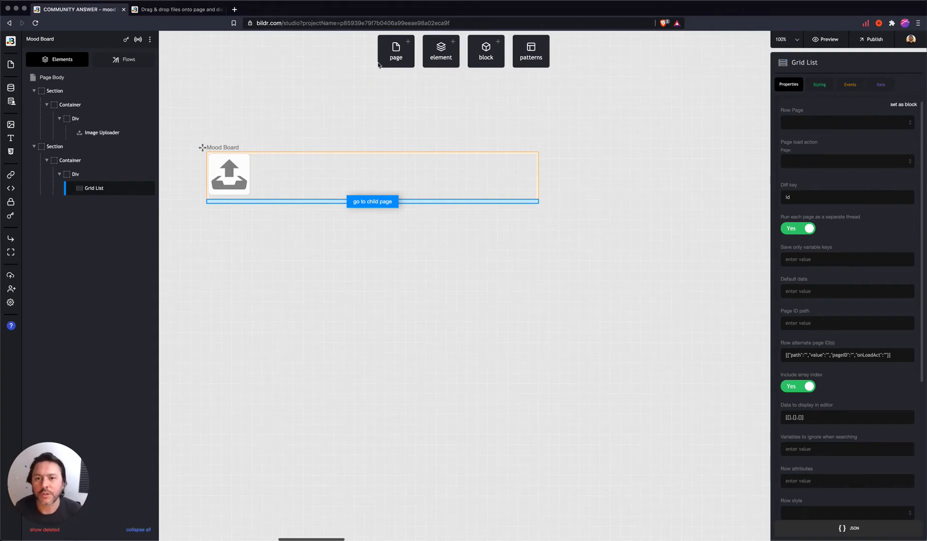
Add another blank page beside the Mood Board page and name it Mood Board - Image
{"action": "left_click", "coordinate": [396, 50]}
{"action": "left_click_drag", "start_coordinate": [357, 174], "coordinate": [604, 171]}
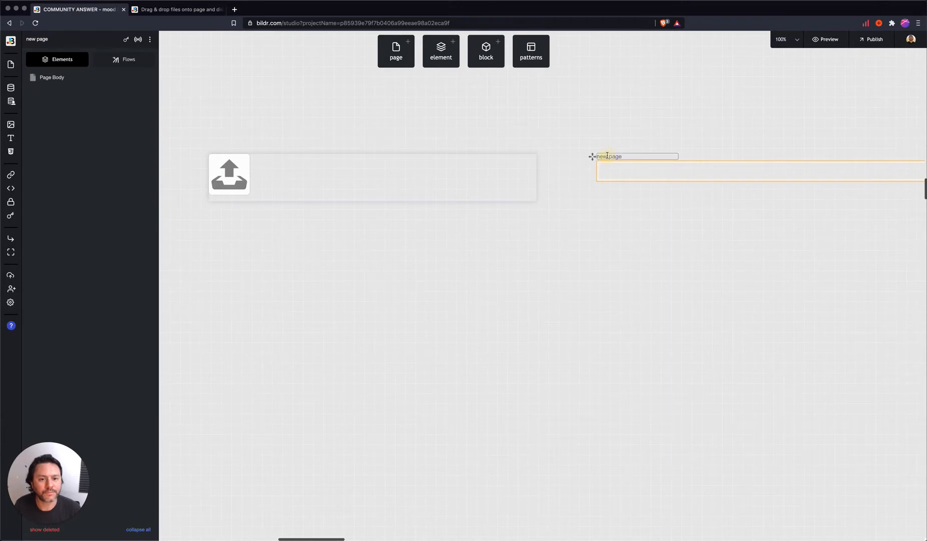
{"action": "left_click", "coordinate": [607, 156]}
{"action": "type", "text": "Mood Board - Car"}
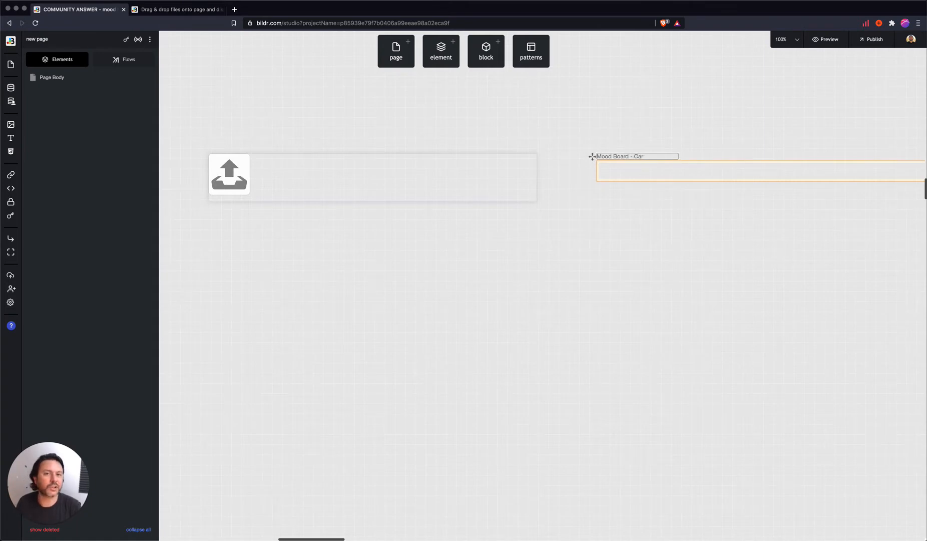
{"action": "key", "text": "BackSpace"}
{"action": "key", "text": "BackSpace"}
{"action": "key", "text": "BackSpace"}
{"action": "type", "text": "Image"}
{"action": "key", "text": "Return"}
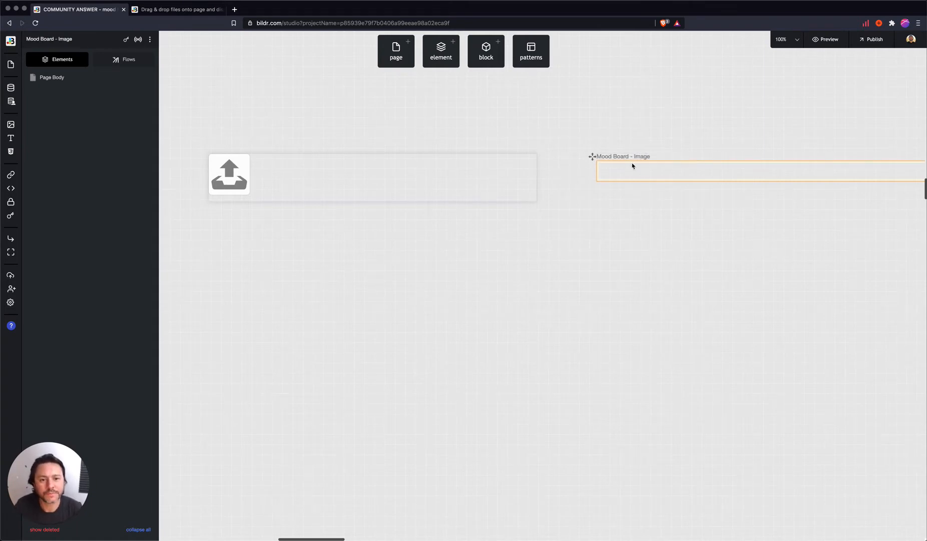
Add a Div to the Mood Board - Image page and place an Image element inside it
{"action": "left_click", "coordinate": [563, 151]}
{"action": "left_click", "coordinate": [442, 50]}
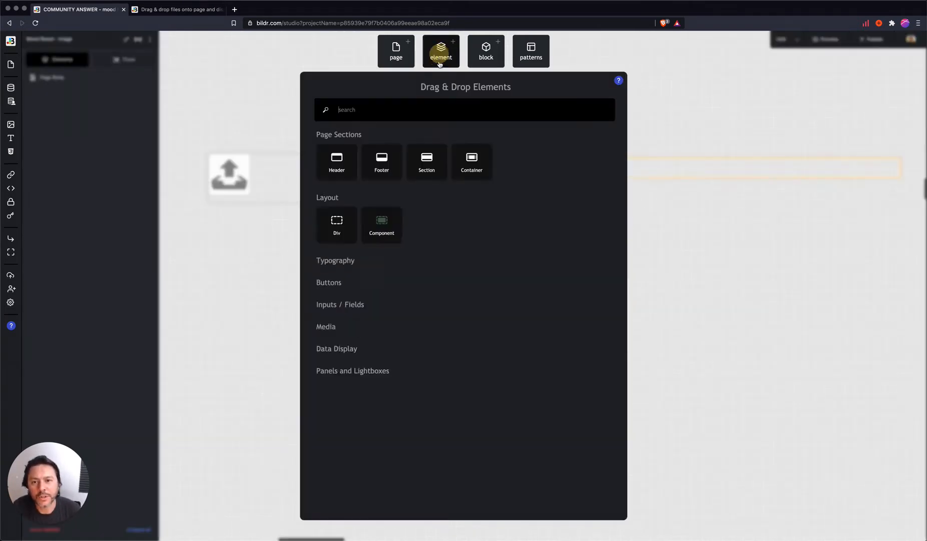
{"action": "left_click_drag", "start_coordinate": [332, 222], "coordinate": [603, 172]}
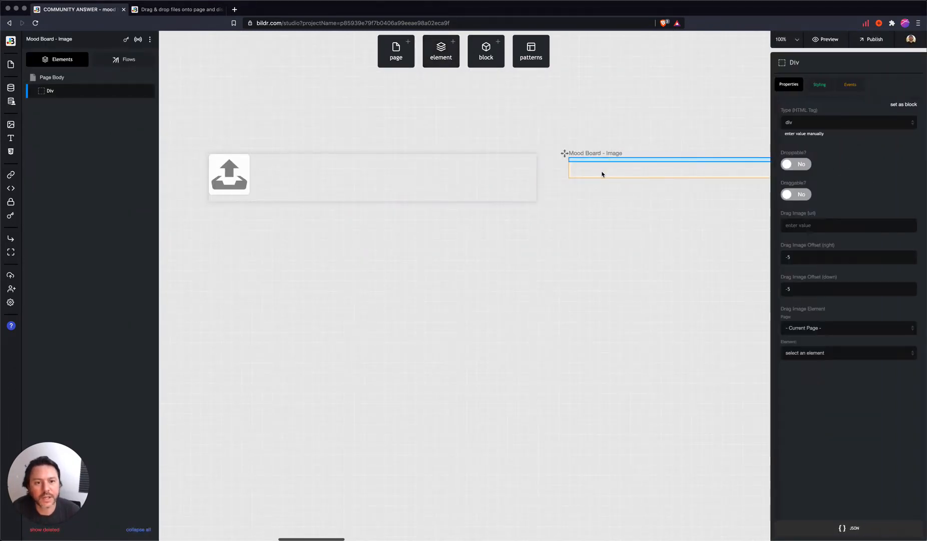
{"action": "left_click", "coordinate": [441, 51]}
{"action": "scroll", "coordinate": [435, 221], "scroll_direction": "down", "scroll_amount": 10}
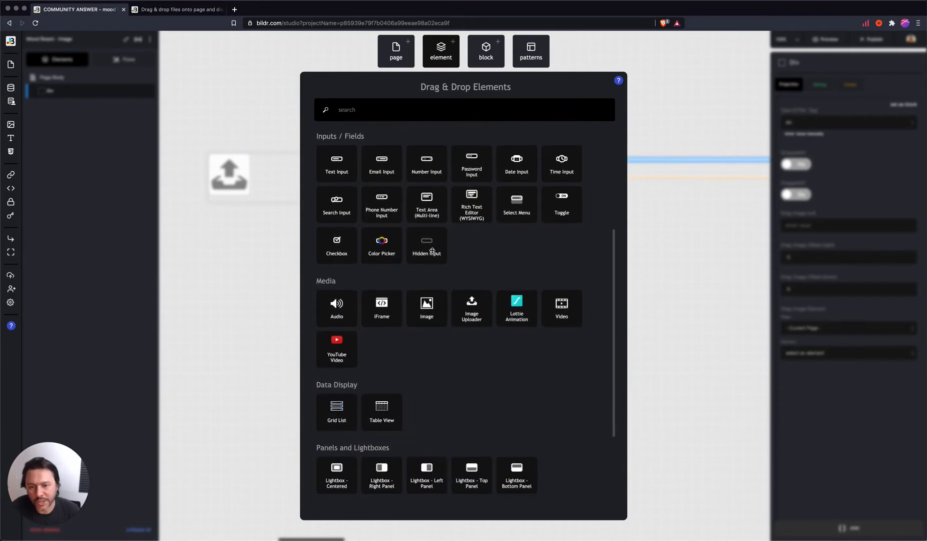
{"action": "left_click_drag", "start_coordinate": [427, 312], "coordinate": [71, 93]}
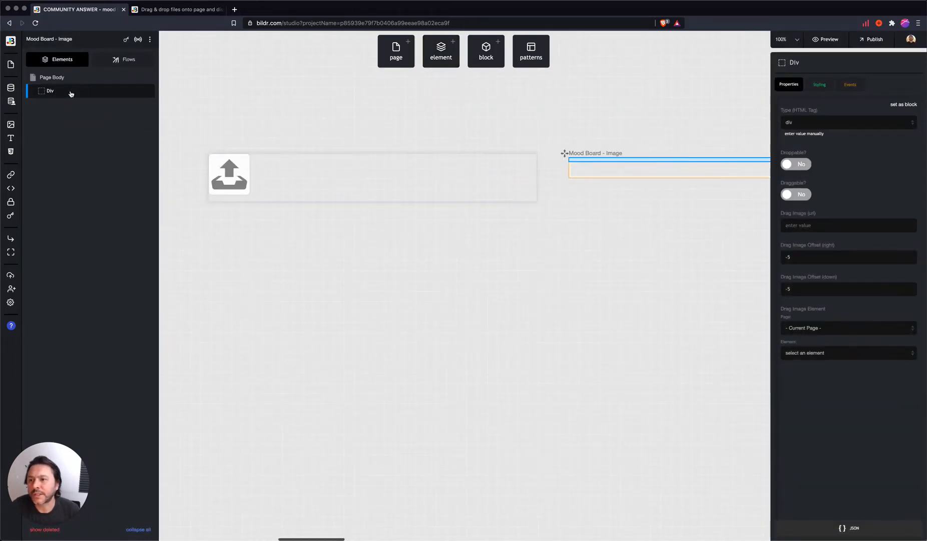
{"action": "scroll", "coordinate": [530, 243], "scroll_direction": "right", "scroll_amount": 3}
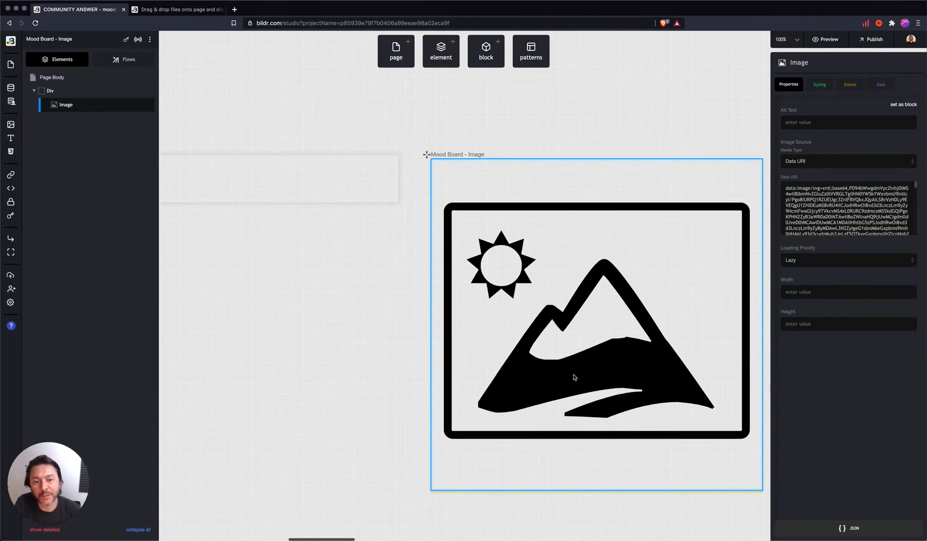
Set the row page of the Mood Board page's Grid List to Mood Board - Image
{"action": "scroll", "coordinate": [430, 345], "scroll_direction": "left", "scroll_amount": 3}
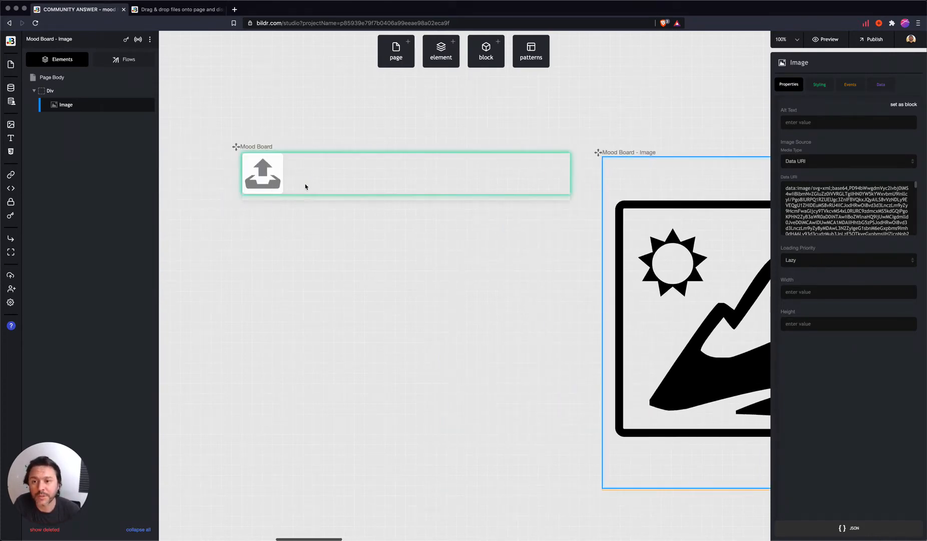
{"action": "left_click", "coordinate": [305, 186]}
{"action": "left_click", "coordinate": [85, 188]}
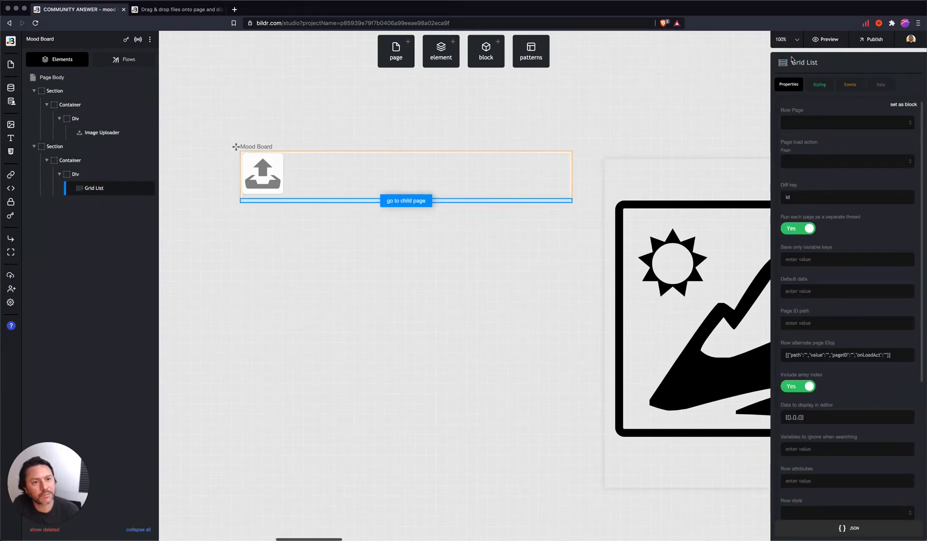
{"action": "left_click", "coordinate": [798, 121]}
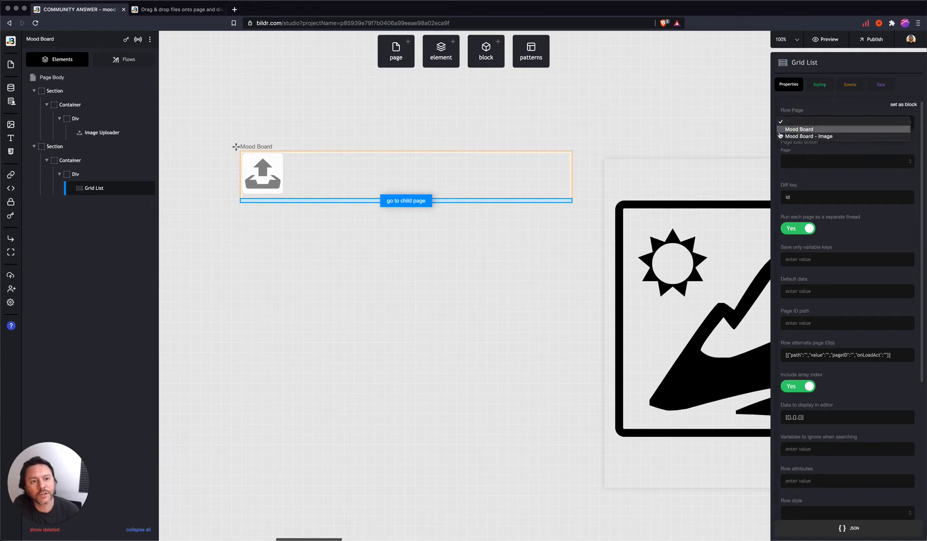
{"action": "left_click", "coordinate": [809, 136]}
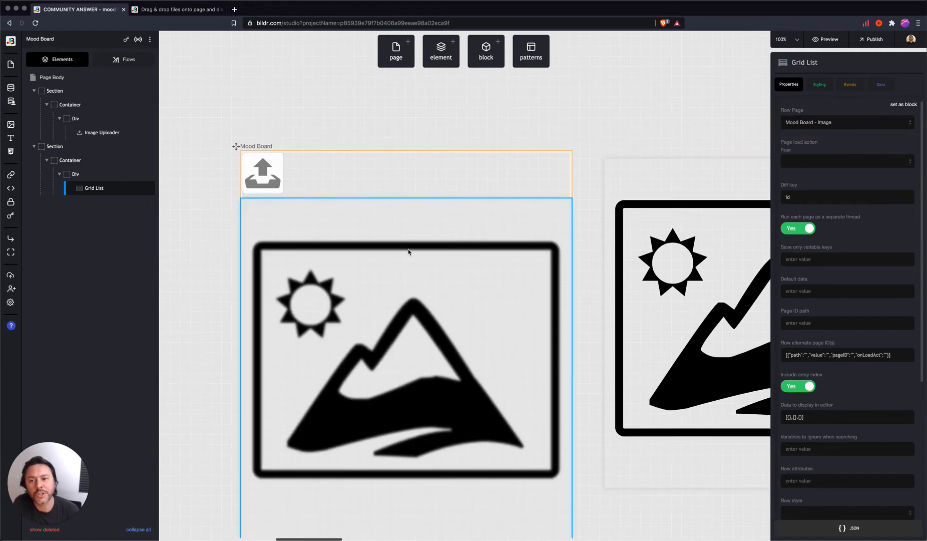
Examine how the Grid List repeats the image page down the Mood Board page
{"action": "scroll", "coordinate": [408, 250], "scroll_direction": "down", "scroll_amount": 10}
{"action": "scroll", "coordinate": [411, 245], "scroll_direction": "up", "scroll_amount": 10}
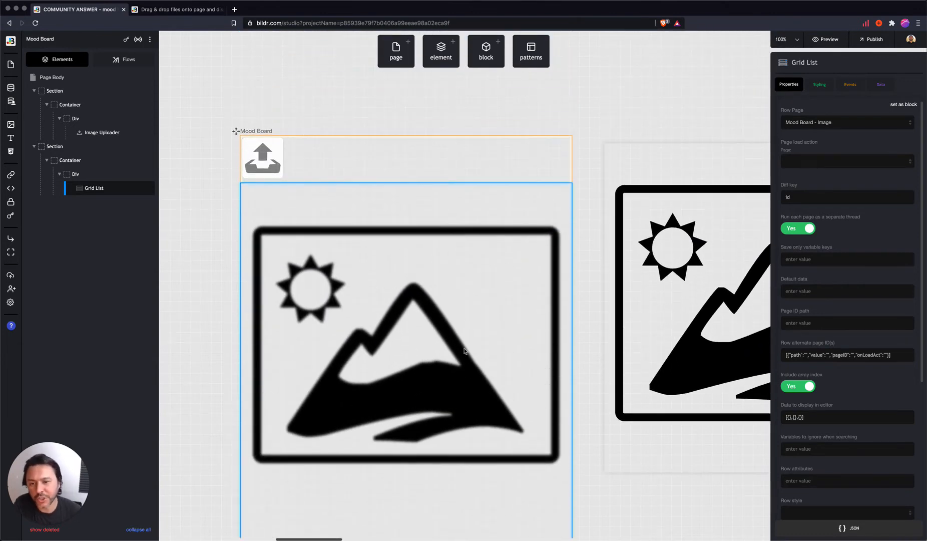
{"action": "scroll", "coordinate": [467, 350], "scroll_direction": "down", "scroll_amount": 5}
{"action": "scroll", "coordinate": [440, 345], "scroll_direction": "up", "scroll_amount": 5}
{"action": "scroll", "coordinate": [437, 340], "scroll_direction": "up", "scroll_amount": 3}
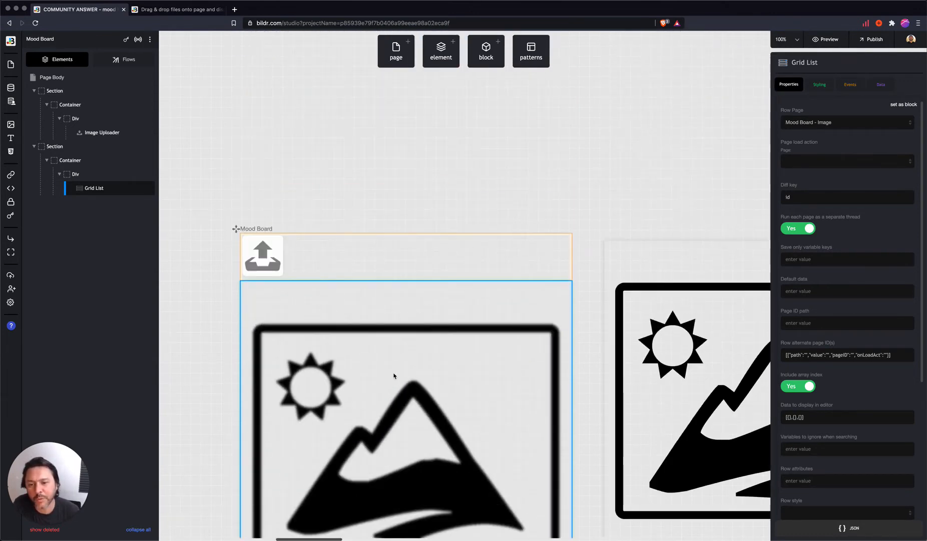
{"action": "scroll", "coordinate": [393, 375], "scroll_direction": "down", "scroll_amount": 4}
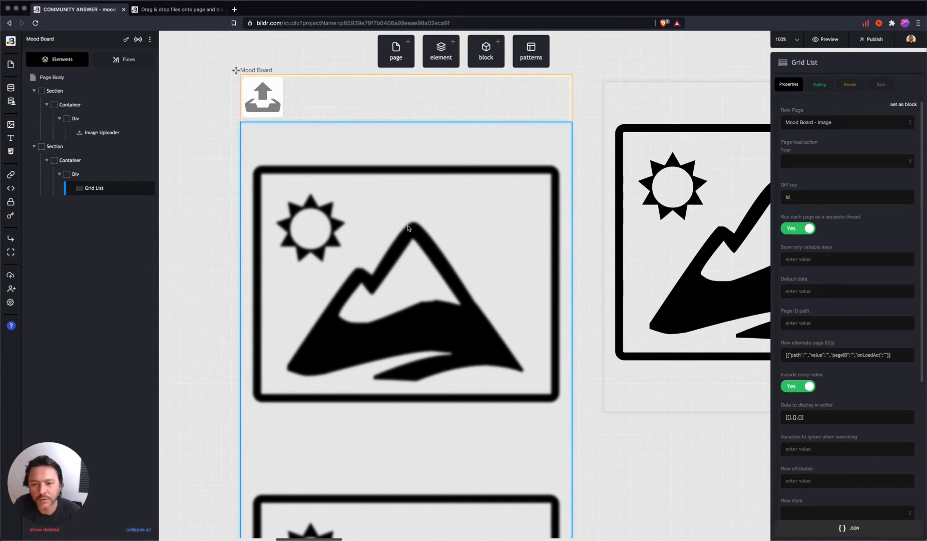
{"action": "scroll", "coordinate": [458, 205], "scroll_direction": "down", "scroll_amount": 3}
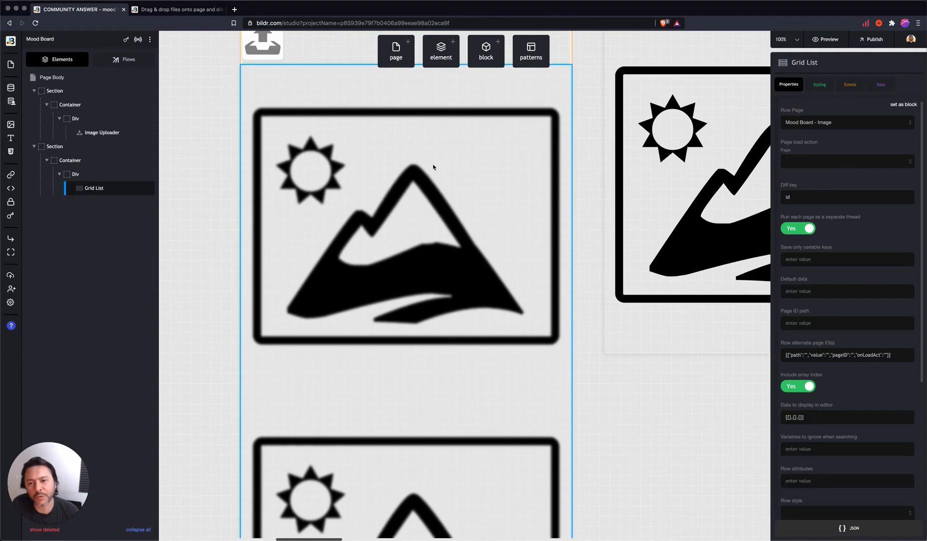
{"action": "scroll", "coordinate": [435, 300], "scroll_direction": "down", "scroll_amount": 5}
{"action": "scroll", "coordinate": [435, 300], "scroll_direction": "up", "scroll_amount": 8}
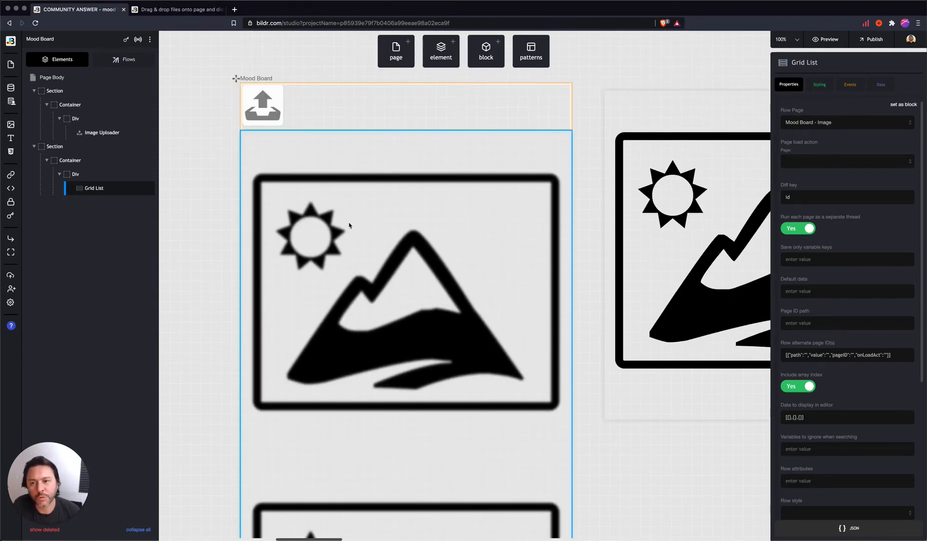
{"action": "mouse_move", "coordinate": [92, 192]}
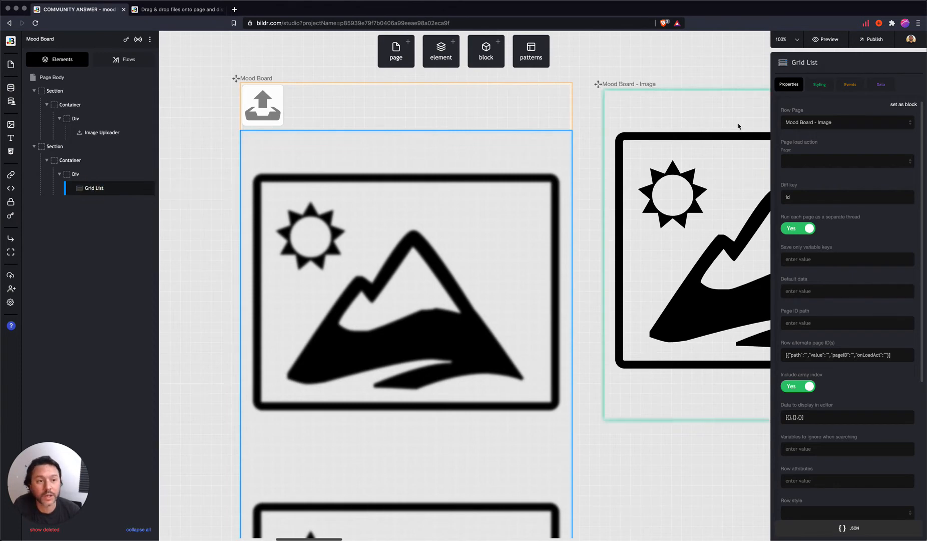
{"action": "left_click", "coordinate": [819, 84]}
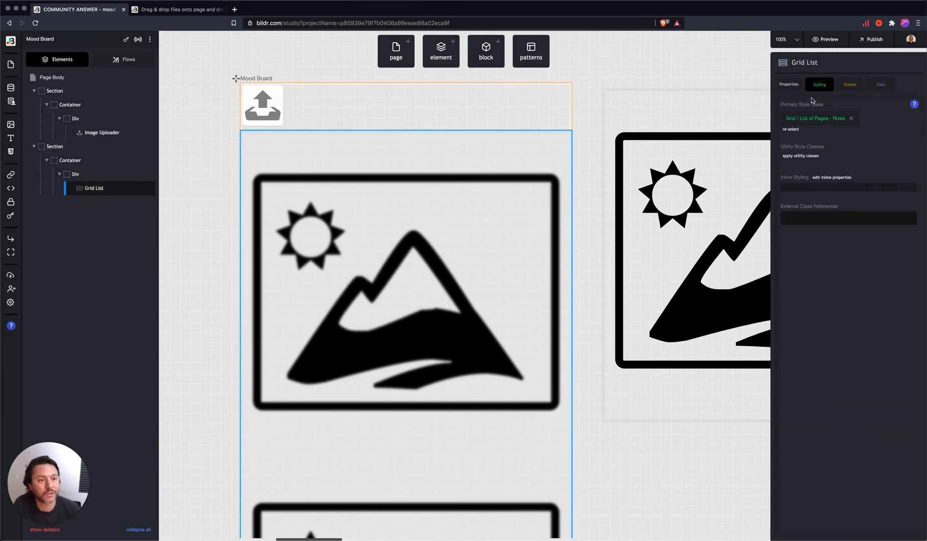
{"action": "left_click", "coordinate": [830, 177]}
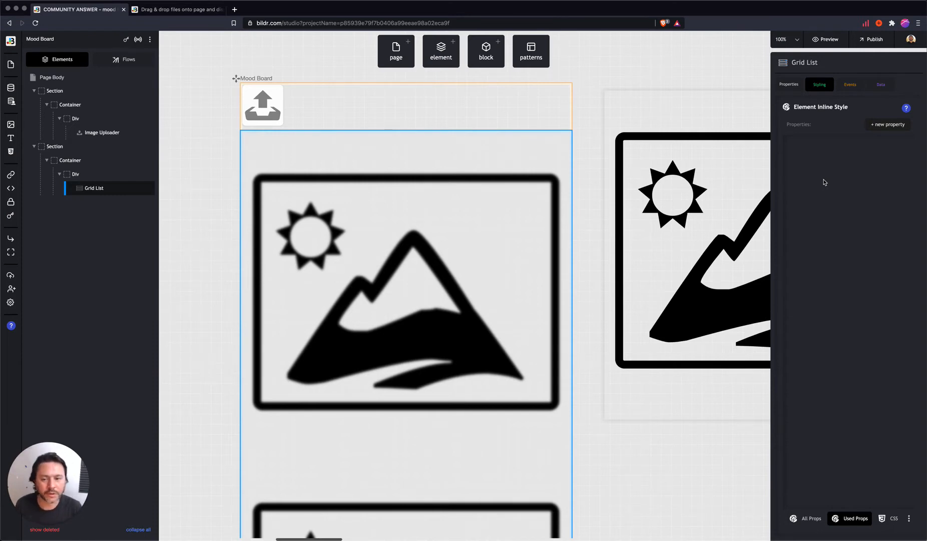
{"action": "left_click", "coordinate": [883, 126]}
{"action": "type", "text": "dis"}
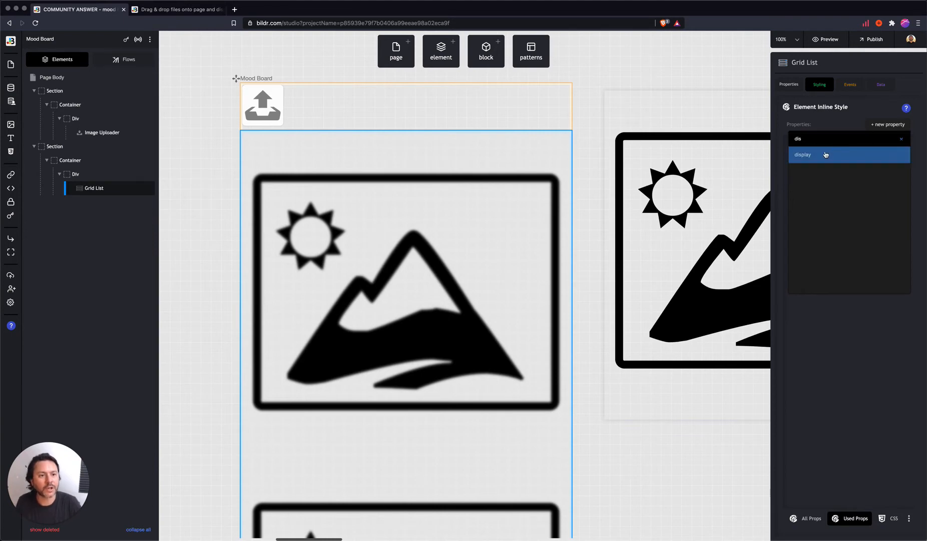
{"action": "left_click", "coordinate": [816, 85]}
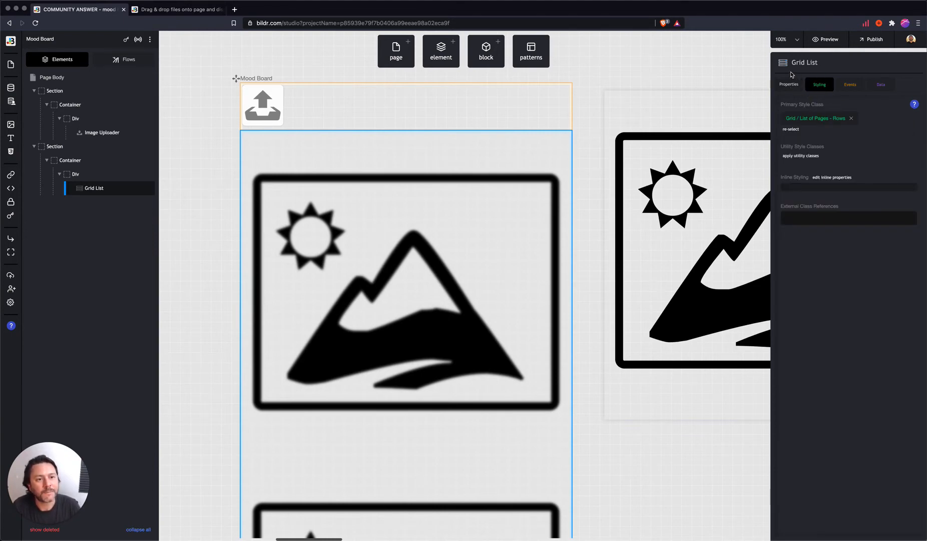
{"action": "mouse_move", "coordinate": [134, 185]}
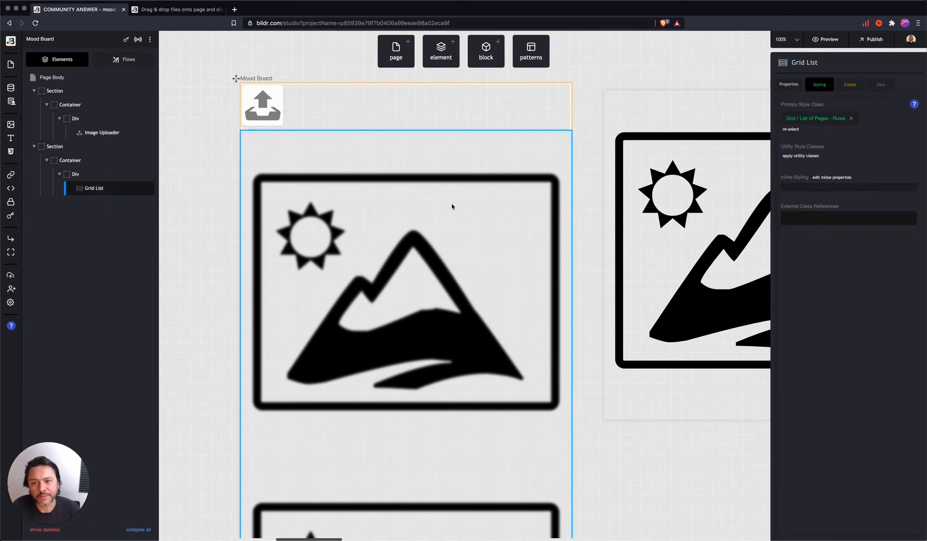
{"action": "left_click", "coordinate": [788, 85]}
{"action": "left_click", "coordinate": [819, 84]}
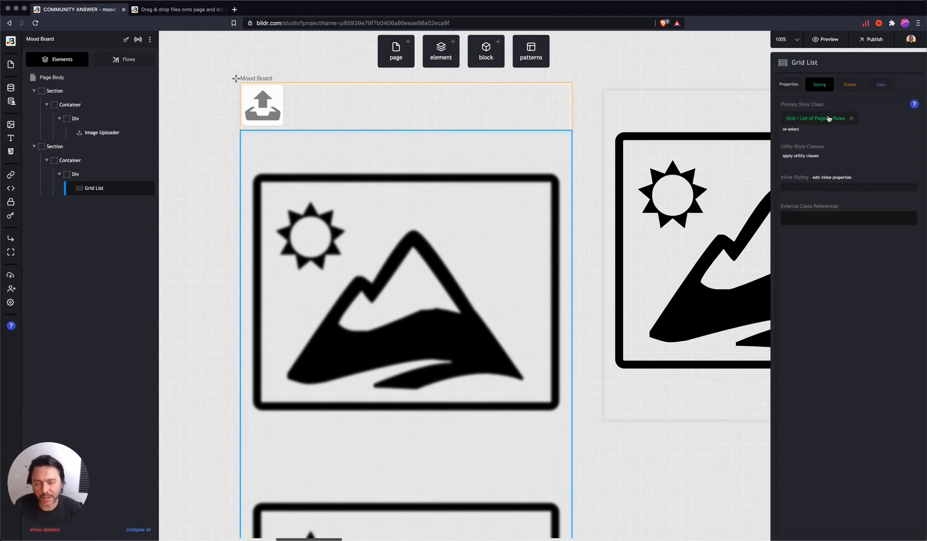
Add an inline display property to the Grid List and set it to GRID
{"action": "left_click", "coordinate": [822, 177]}
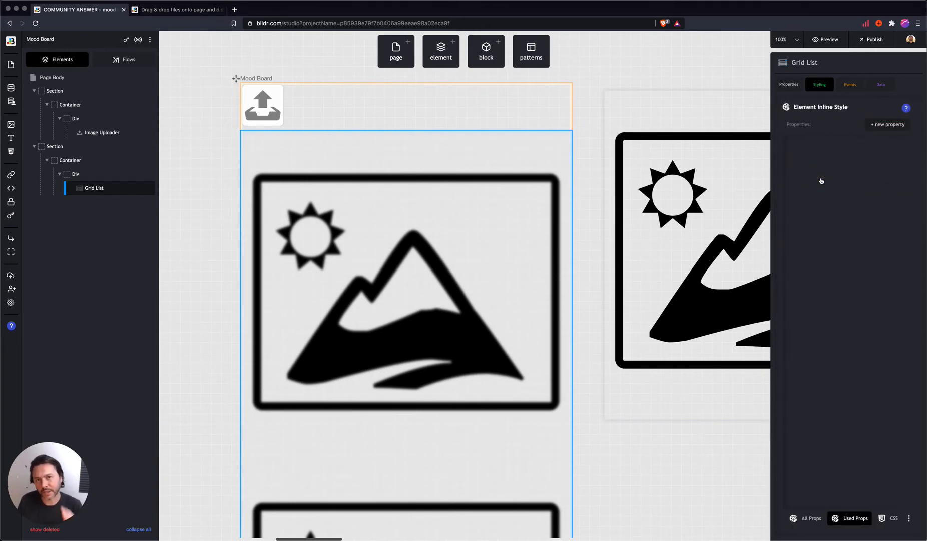
{"action": "left_click", "coordinate": [882, 126]}
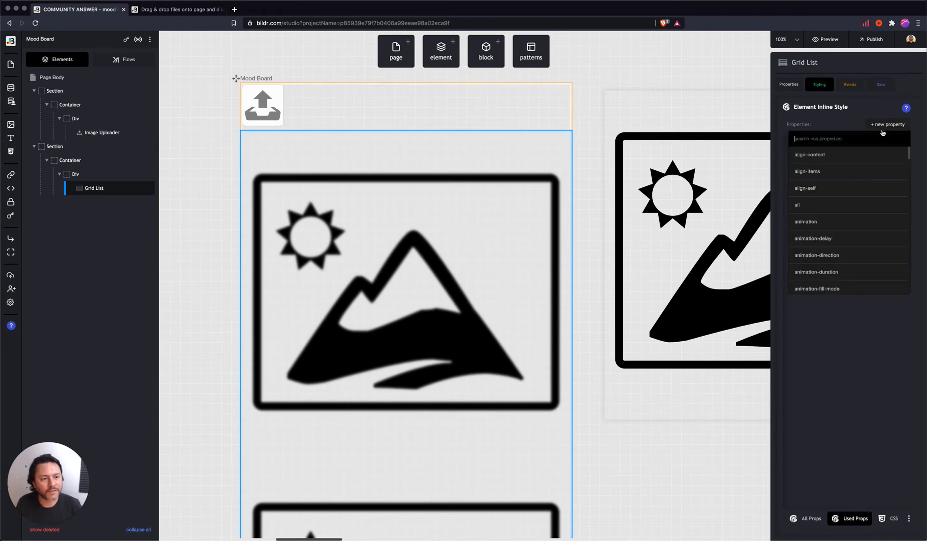
{"action": "type", "text": "disp"}
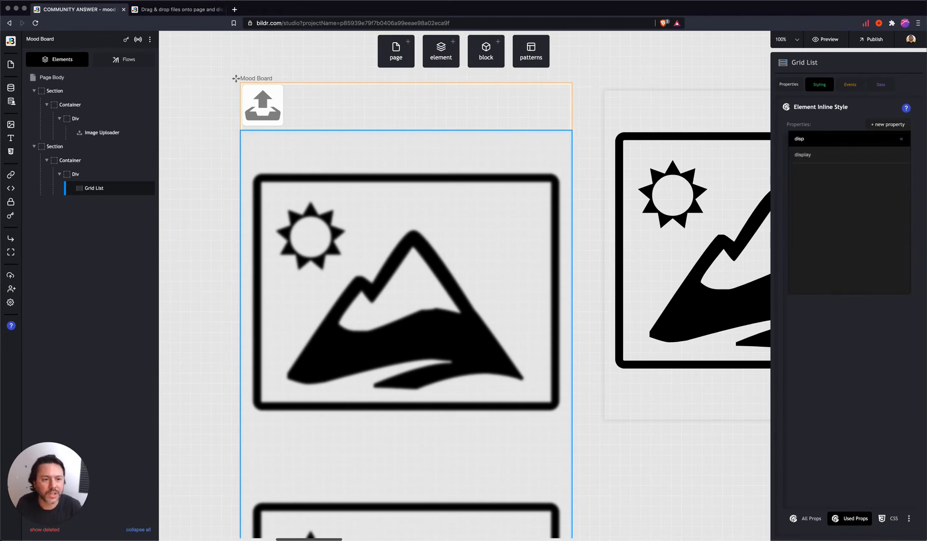
{"action": "left_click", "coordinate": [846, 158]}
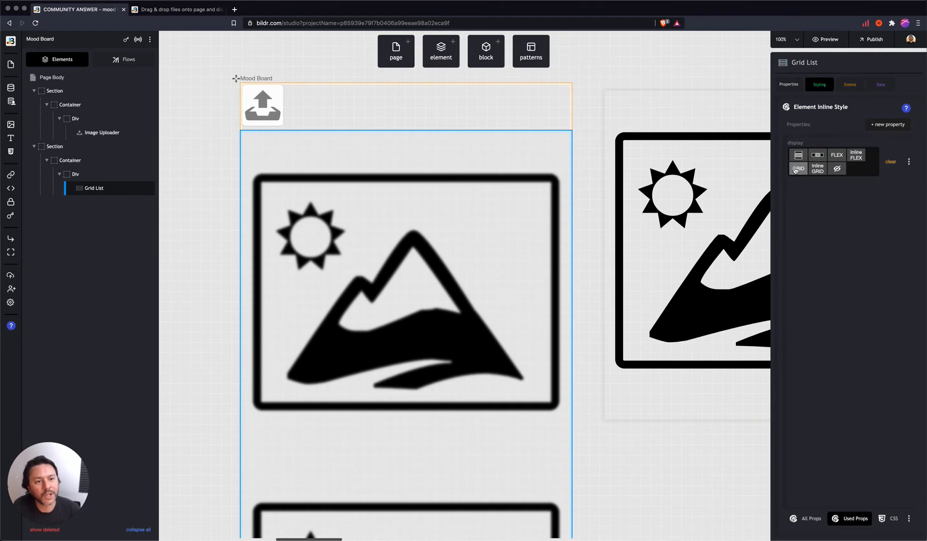
{"action": "left_click", "coordinate": [796, 169]}
Add a column-gap property to the Grid List's inline style with a value of 1em
{"action": "left_click", "coordinate": [888, 125]}
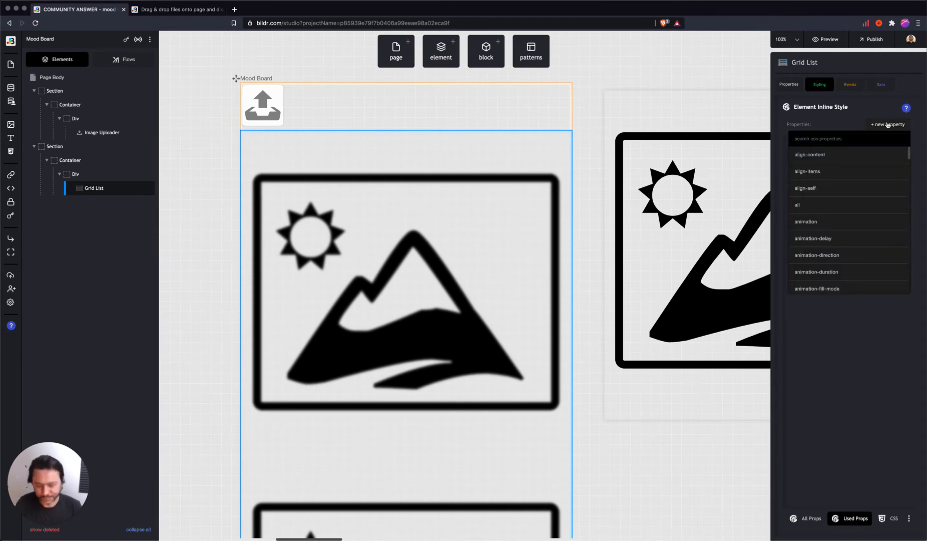
{"action": "type", "text": "grip"}
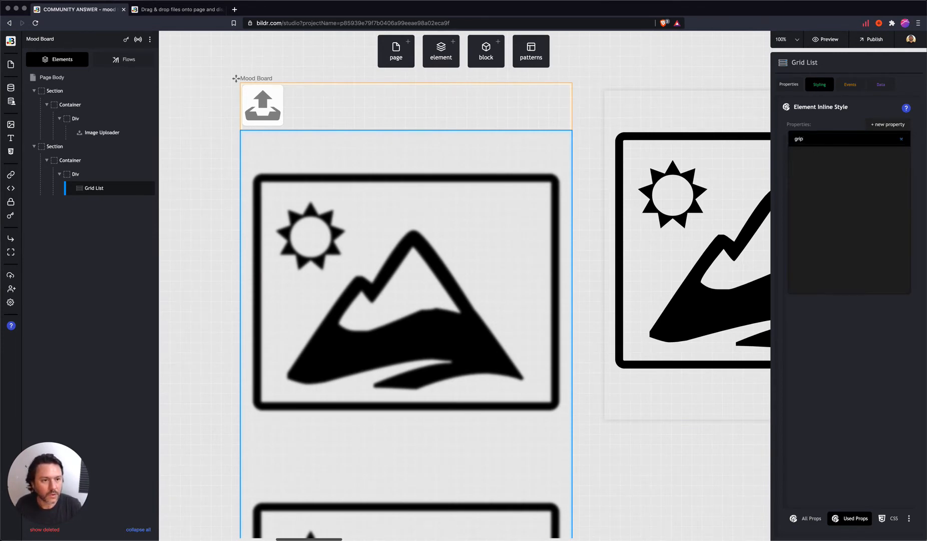
{"action": "key", "text": "BackSpace"}
{"action": "key", "text": "BackSpace"}
{"action": "key", "text": "BackSpace"}
{"action": "type", "text": "ap"}
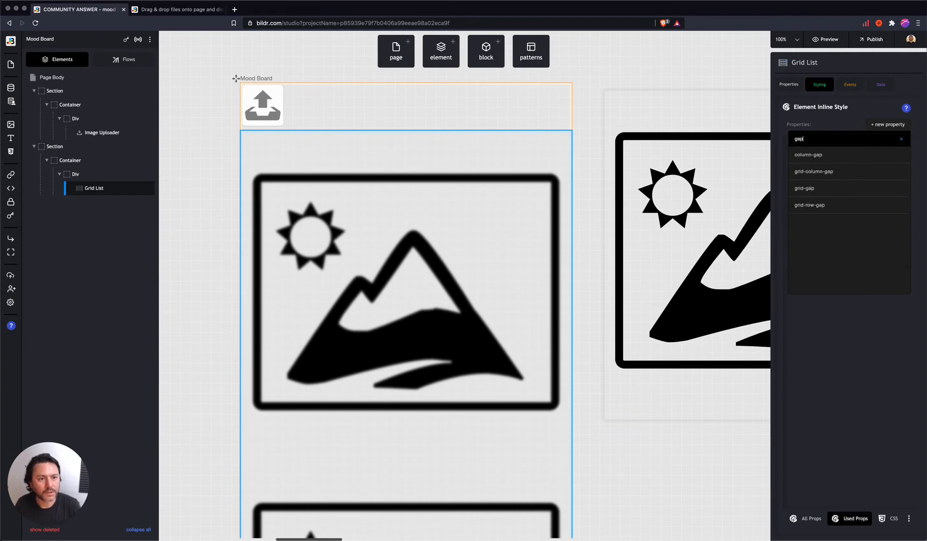
{"action": "left_click", "coordinate": [816, 161]}
{"action": "type", "text": "1em"}
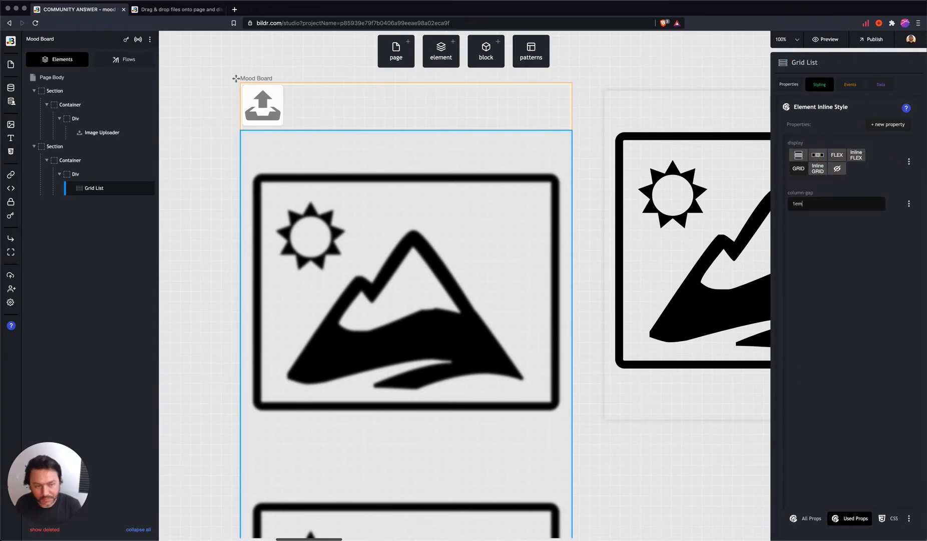
Add a grid-row-gap property of 1em to the Grid List's inline style
{"action": "left_click", "coordinate": [882, 126]}
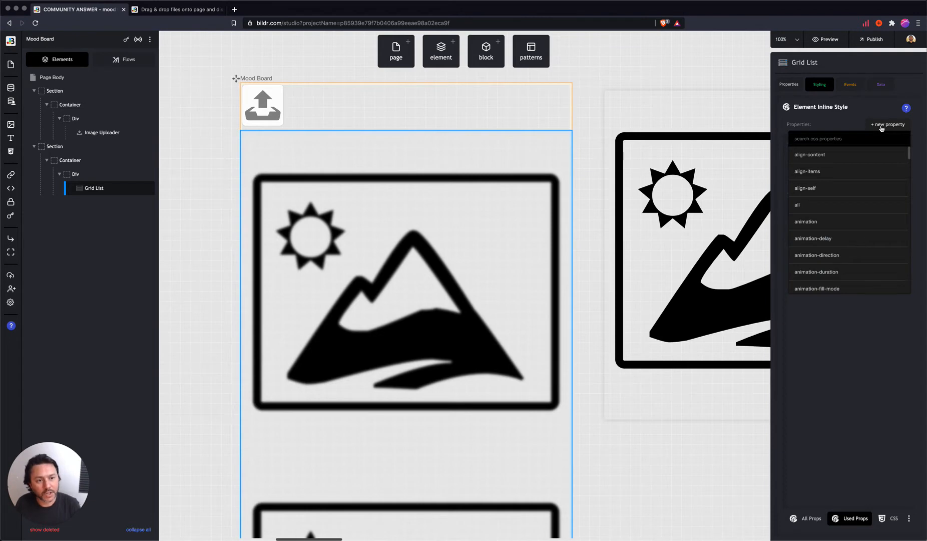
{"action": "type", "text": "row gap"}
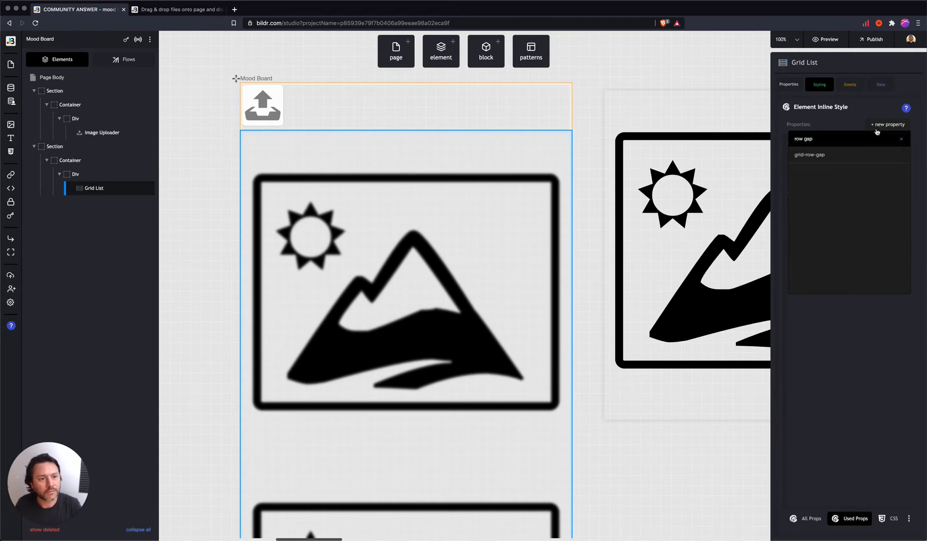
{"action": "left_click", "coordinate": [821, 162]}
{"action": "type", "text": "1em"}
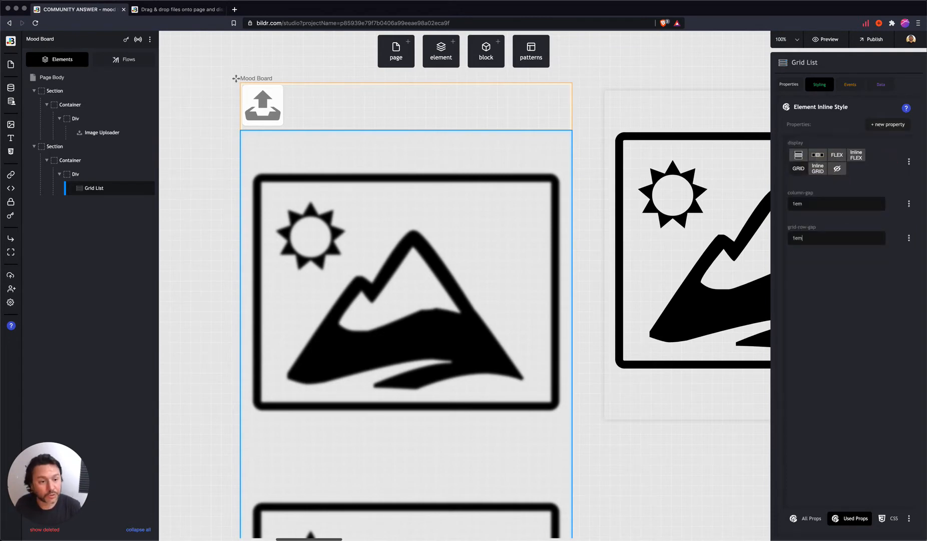
Add a grid-template-columns property to the Grid List's inline style and set it to 1fr 1fr 1fr 1fr
{"action": "left_click", "coordinate": [888, 125]}
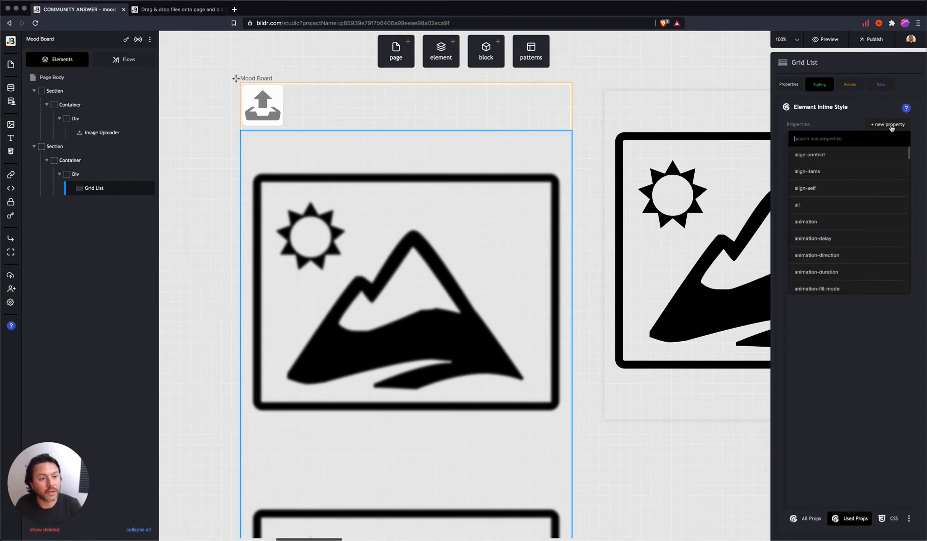
{"action": "type", "text": "template"}
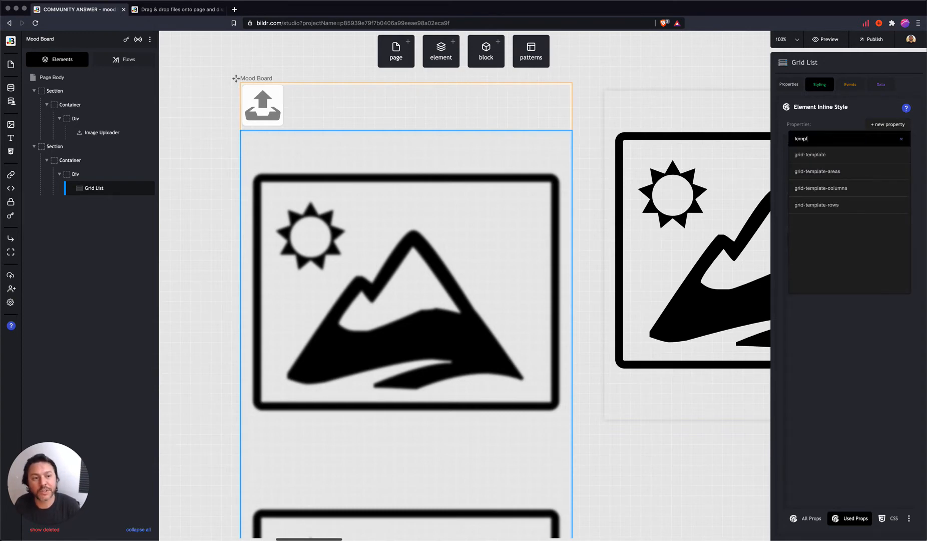
{"action": "left_click", "coordinate": [846, 188]}
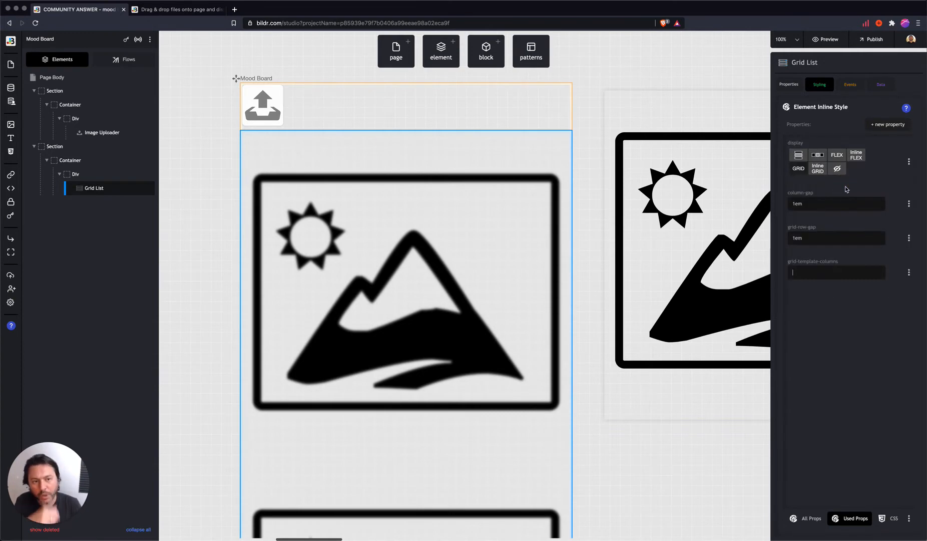
{"action": "left_click", "coordinate": [813, 273]}
{"action": "type", "text": "1fer"}
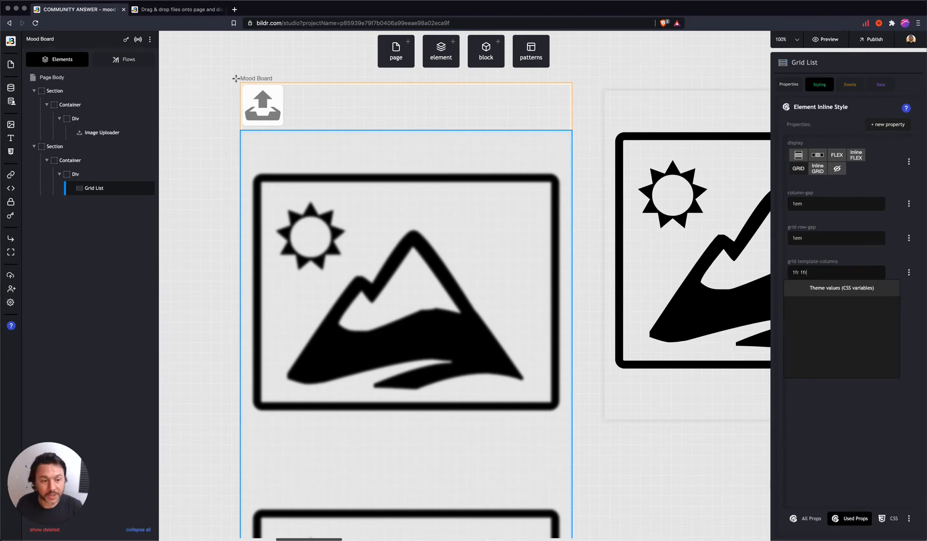
{"action": "type", "text": "1fr 1fr 1fr 1fr"}
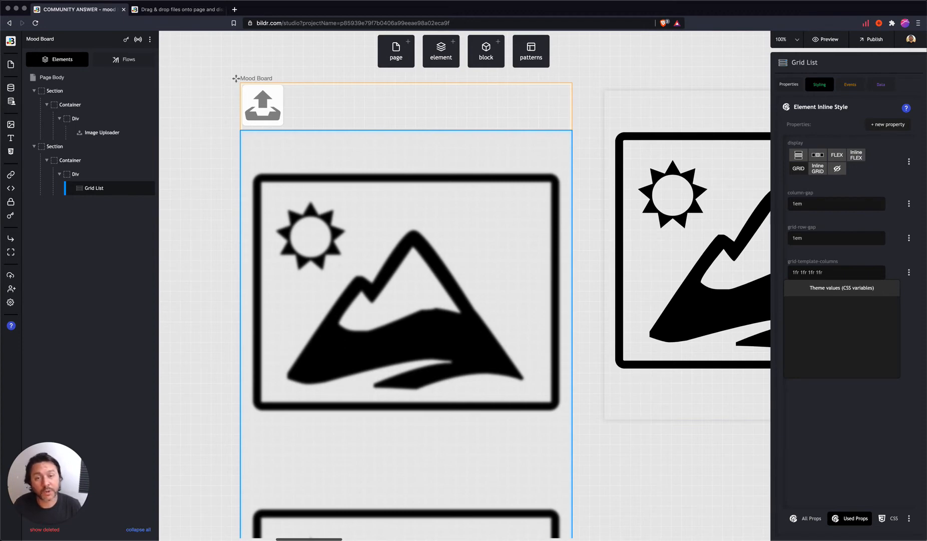
{"action": "left_click_drag", "start_coordinate": [790, 275], "coordinate": [828, 274]}
{"action": "left_click", "coordinate": [828, 274]}
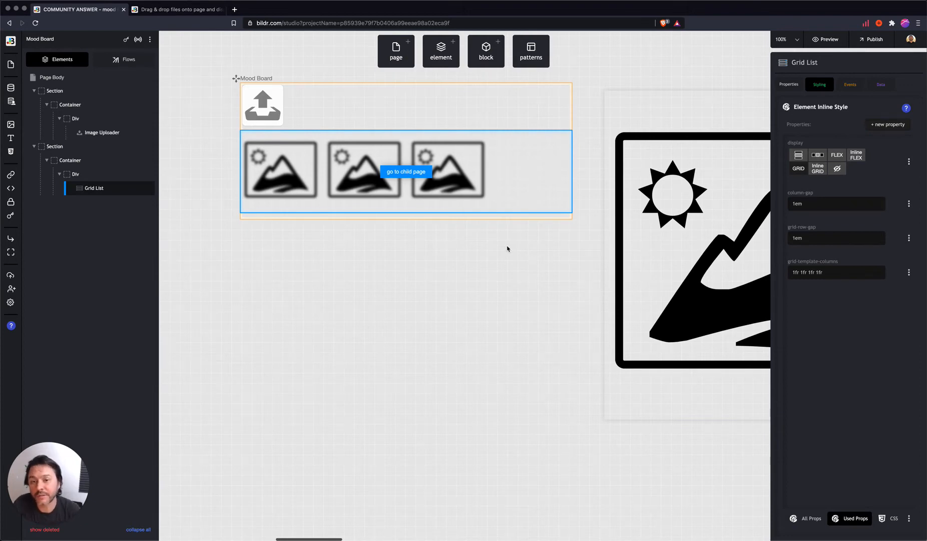
{"action": "scroll", "coordinate": [325, 180], "scroll_direction": "up", "scroll_amount": 1}
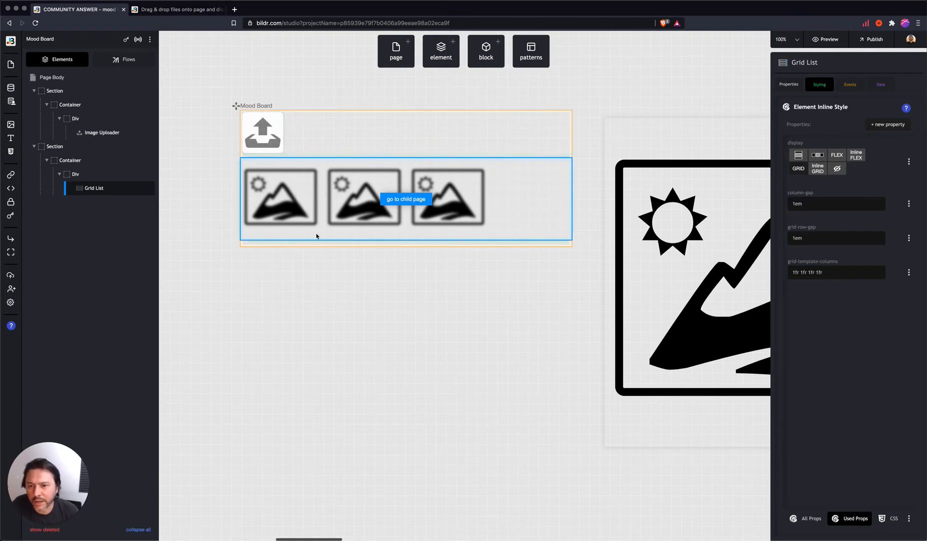
{"action": "scroll", "coordinate": [389, 225], "scroll_direction": "left", "scroll_amount": 1}
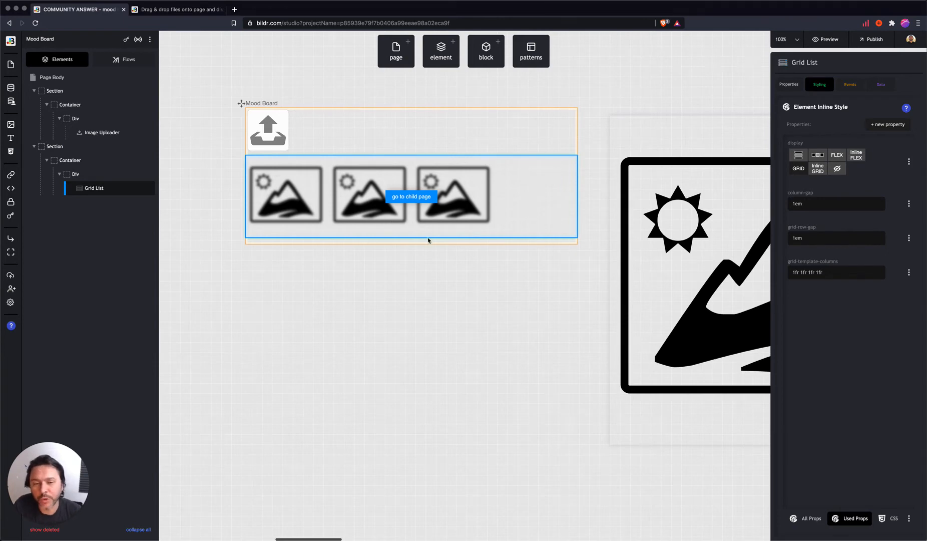
{"action": "scroll", "coordinate": [428, 241], "scroll_direction": "right", "scroll_amount": 4}
{"action": "scroll", "coordinate": [420, 246], "scroll_direction": "up", "scroll_amount": 1}
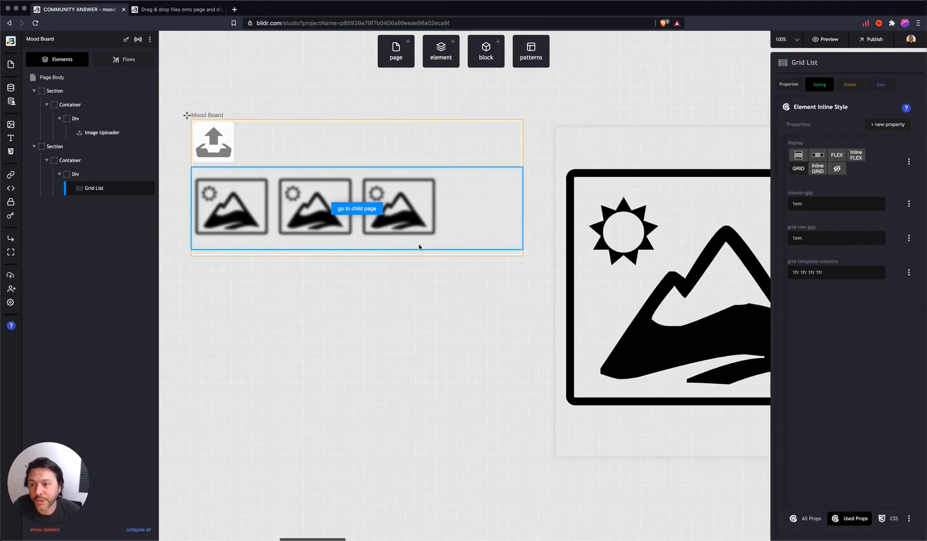
{"action": "scroll", "coordinate": [441, 225], "scroll_direction": "up", "scroll_amount": 2}
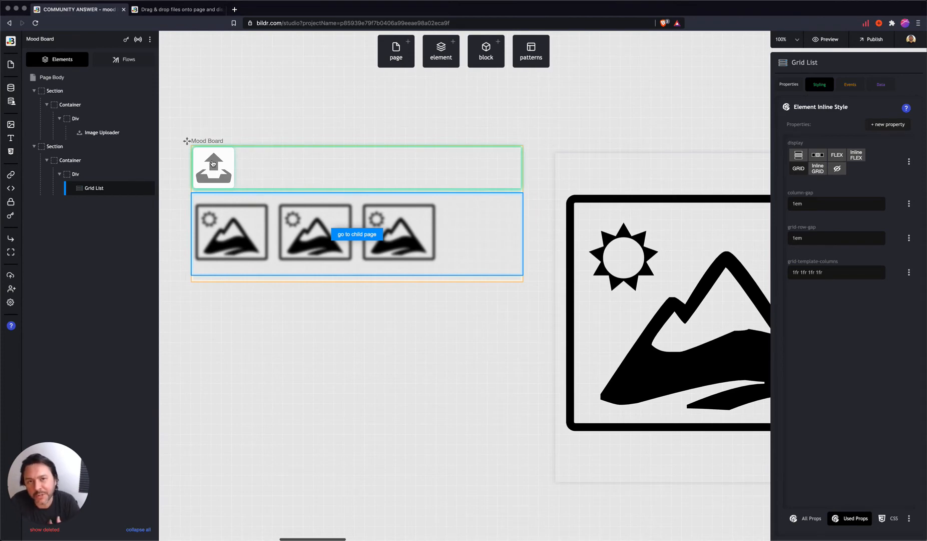
{"action": "scroll", "coordinate": [212, 163], "scroll_direction": "left", "scroll_amount": 5}
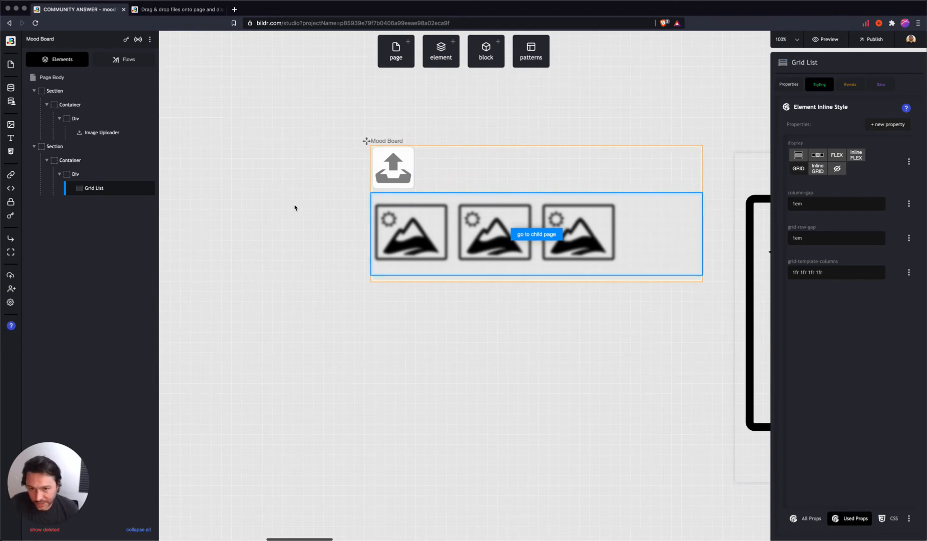
{"action": "scroll", "coordinate": [317, 207], "scroll_direction": "right", "scroll_amount": 4}
{"action": "scroll", "coordinate": [316, 207], "scroll_direction": "up", "scroll_amount": 1}
{"action": "scroll", "coordinate": [315, 210], "scroll_direction": "right", "scroll_amount": 4}
{"action": "scroll", "coordinate": [314, 211], "scroll_direction": "up", "scroll_amount": 1}
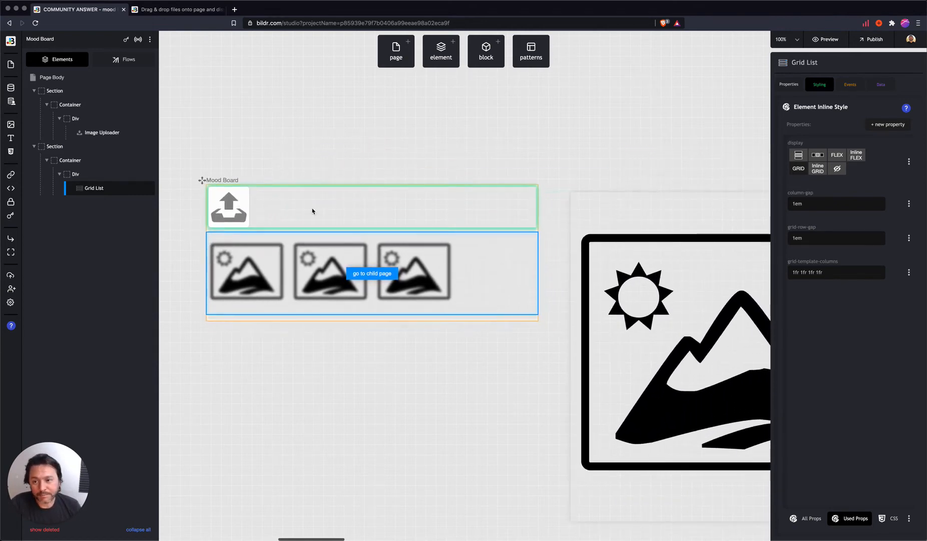
{"action": "scroll", "coordinate": [311, 211], "scroll_direction": "down", "scroll_amount": 1}
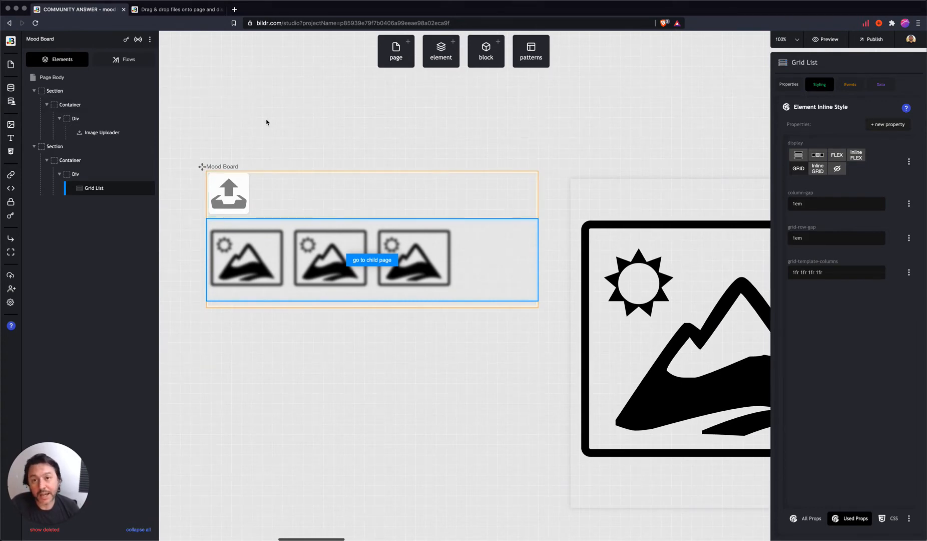
Create a new data collection named Mood Board Images
{"action": "left_click", "coordinate": [10, 88]}
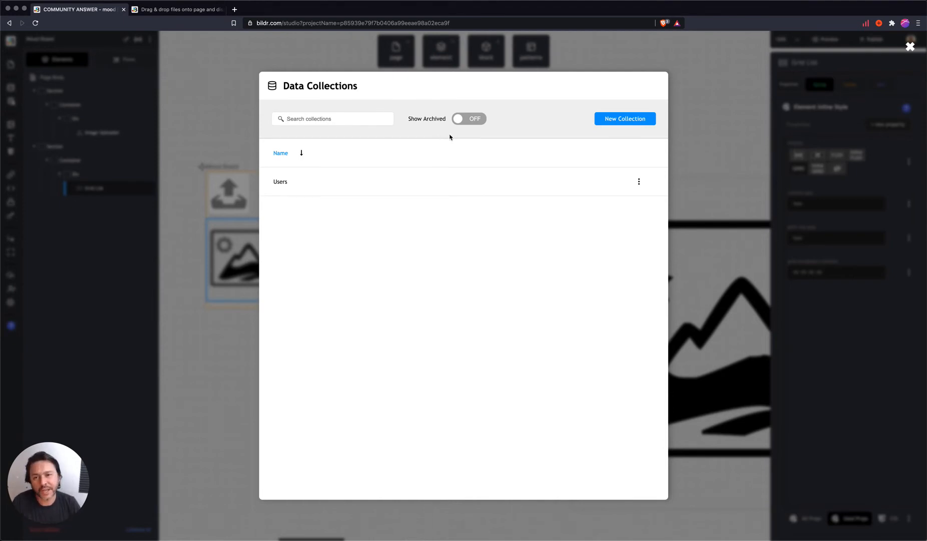
{"action": "left_click", "coordinate": [629, 119]}
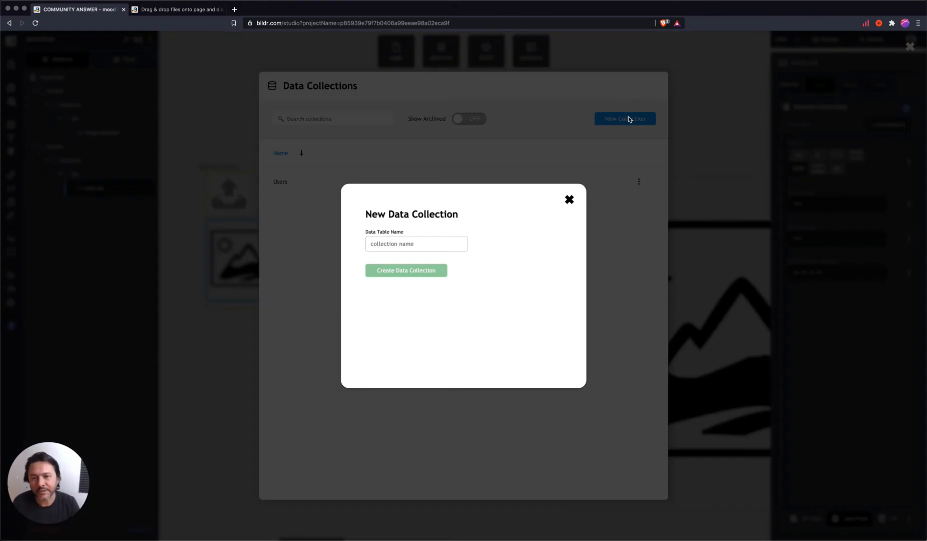
{"action": "type", "text": "Mood"}
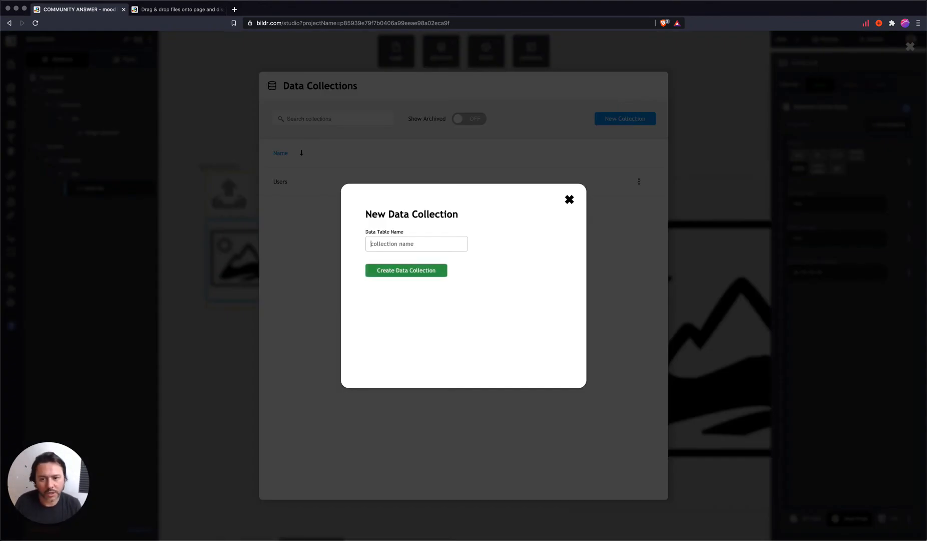
{"action": "type", "text": " Board "}
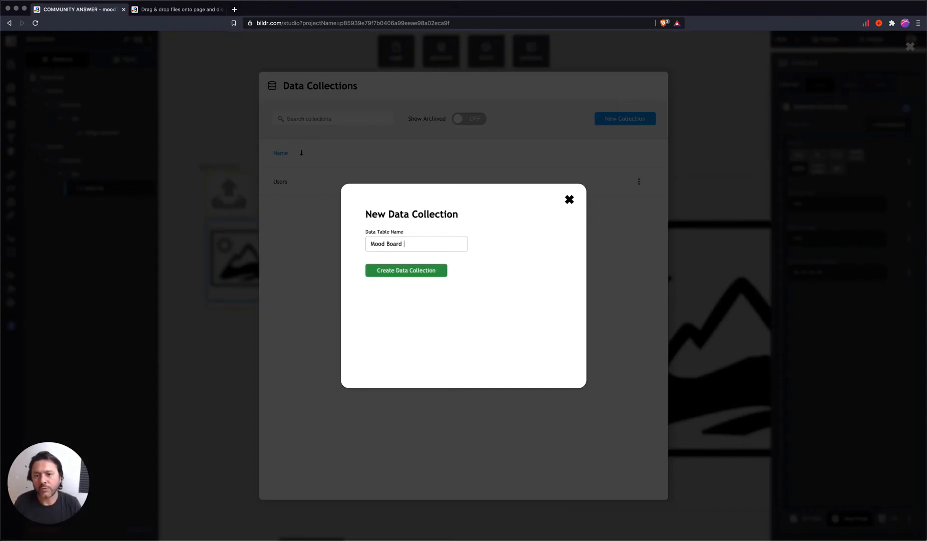
{"action": "type", "text": "Images"}
{"action": "key", "text": "Return"}
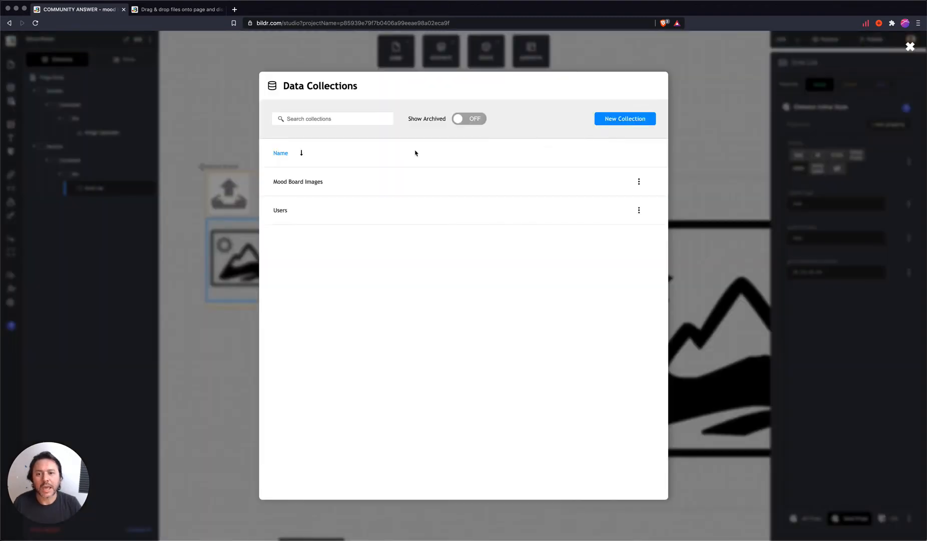
Add a field named Image to the Mood Board Images data collection
{"action": "left_click", "coordinate": [360, 184]}
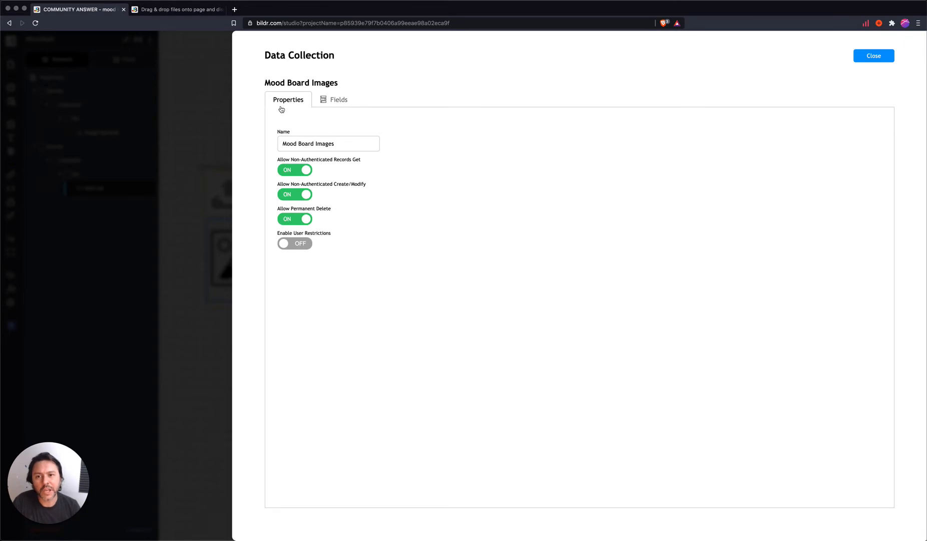
{"action": "left_click", "coordinate": [335, 97]}
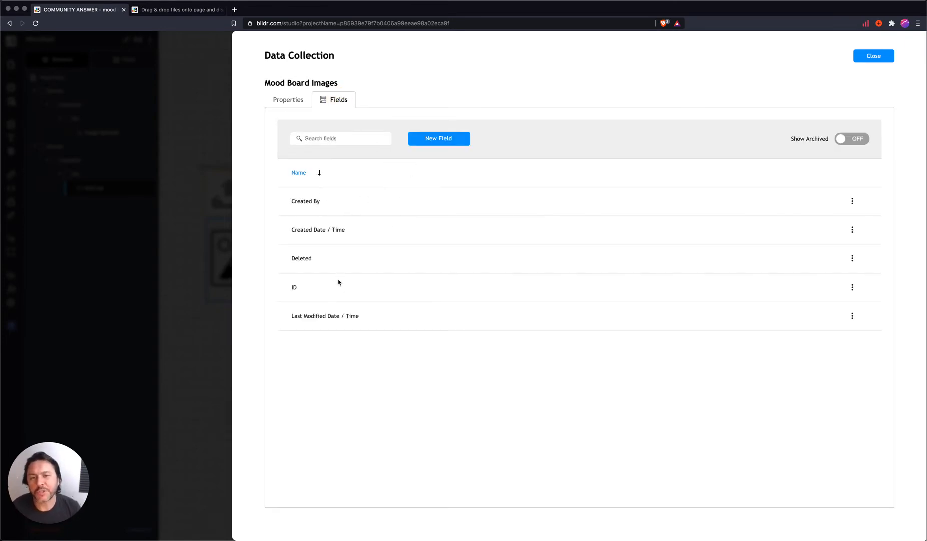
{"action": "left_click", "coordinate": [437, 143]}
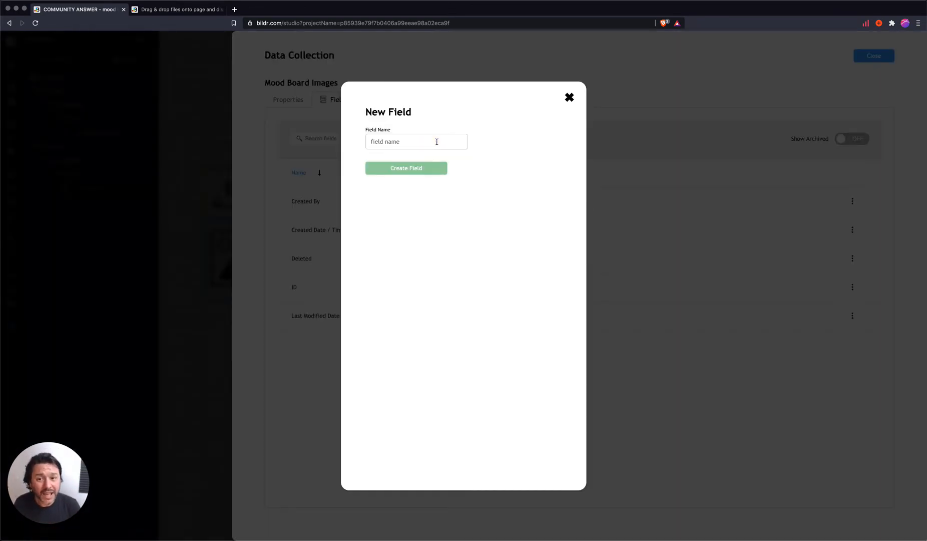
{"action": "type", "text": "Image"}
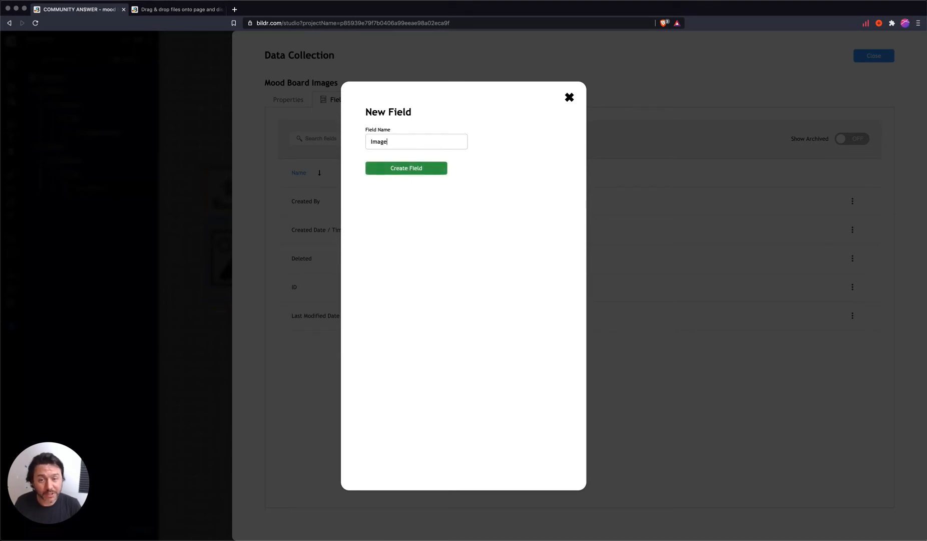
{"action": "left_click", "coordinate": [413, 168]}
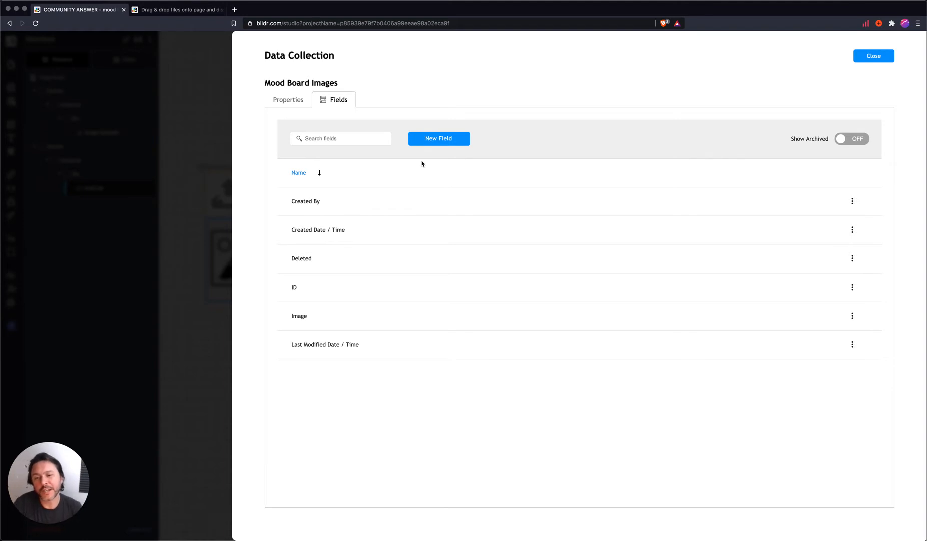
Add a field named Order to the Mood Board Images collection and return to the page canvas
{"action": "left_click", "coordinate": [442, 141]}
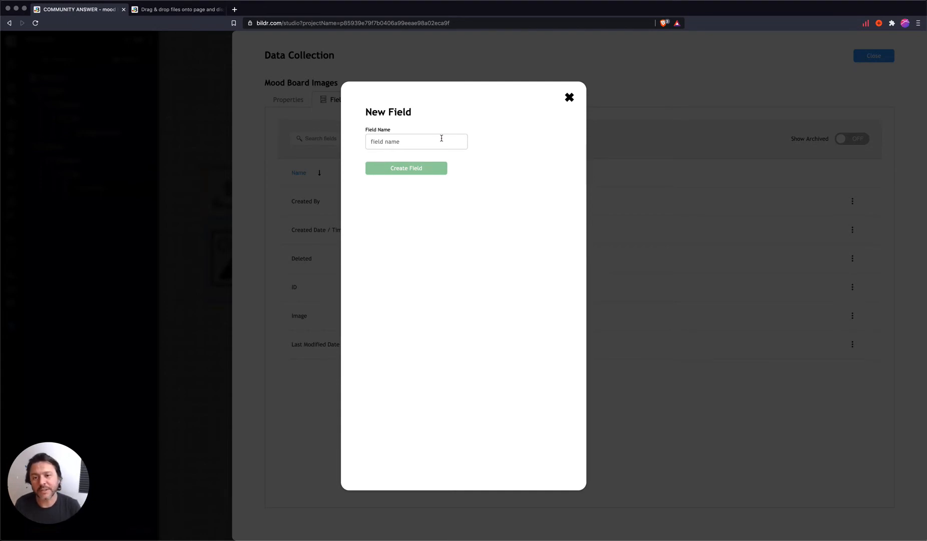
{"action": "type", "text": "Order"}
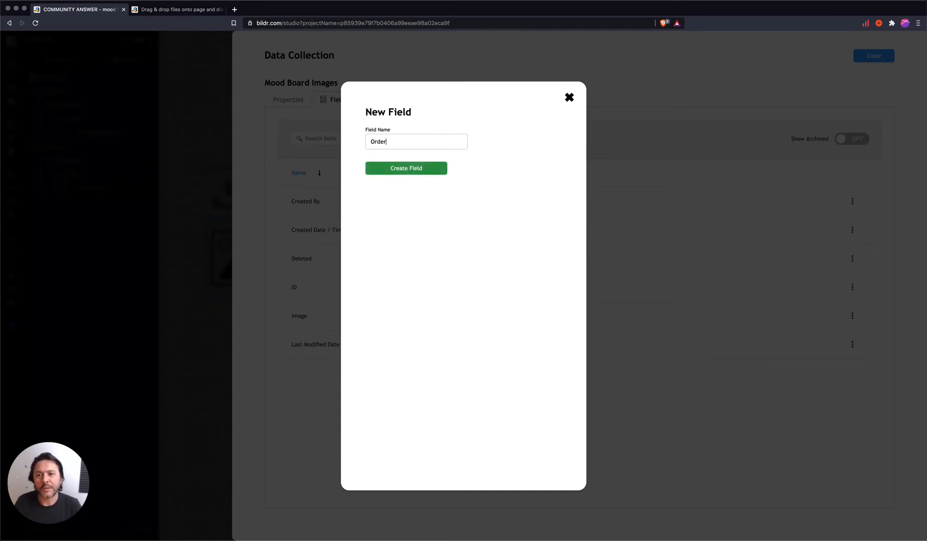
{"action": "left_click", "coordinate": [415, 169]}
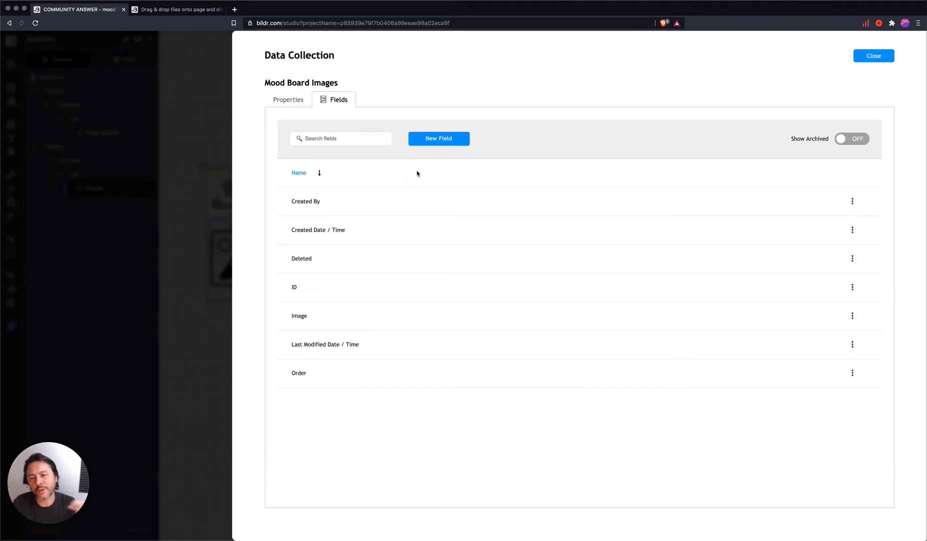
{"action": "mouse_move", "coordinate": [316, 364]}
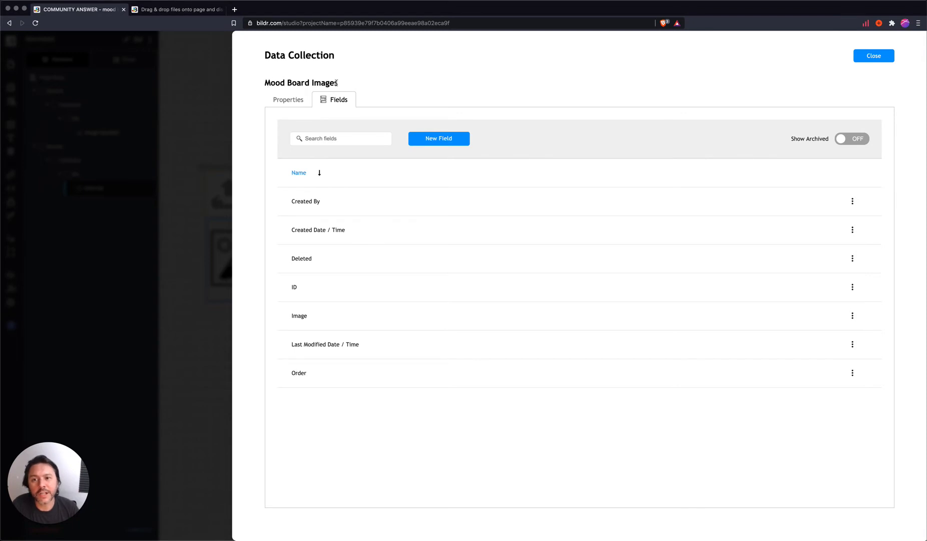
{"action": "mouse_move", "coordinate": [284, 317]}
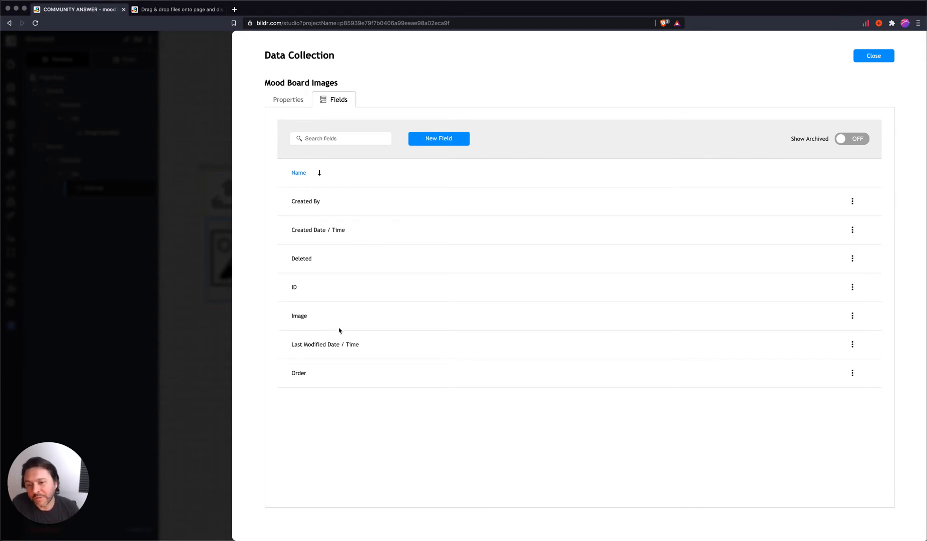
{"action": "mouse_move", "coordinate": [286, 381]}
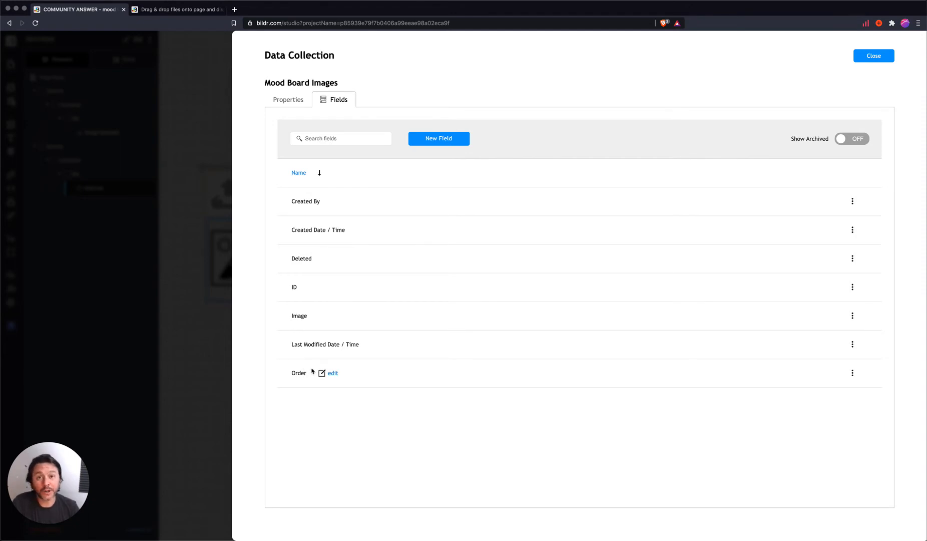
{"action": "left_click", "coordinate": [874, 56]}
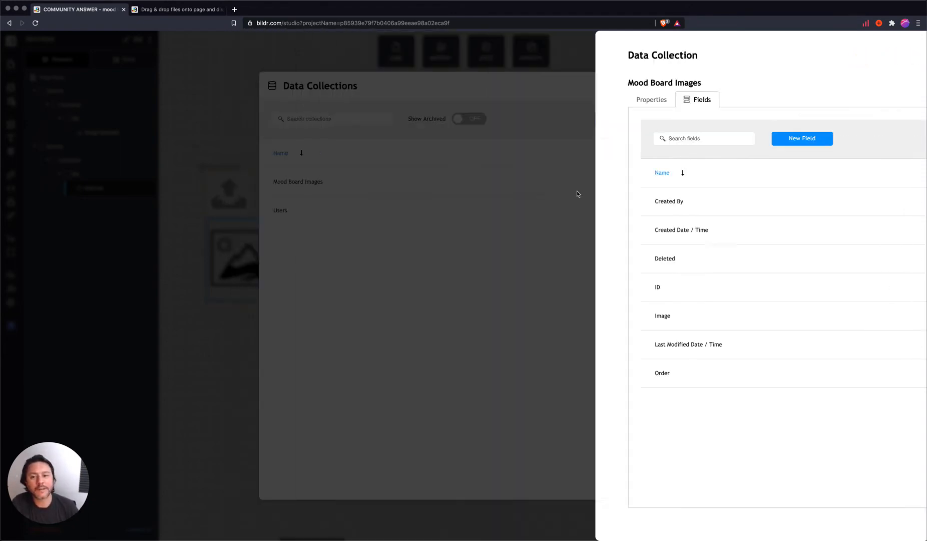
{"action": "left_click", "coordinate": [699, 118]}
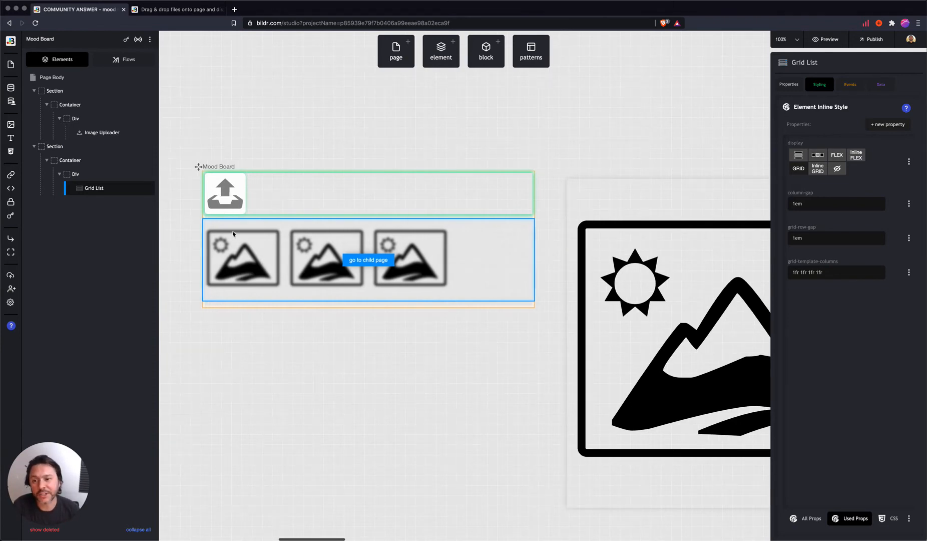
Create a new flow named "Add - Mood Board Image" on the Mood Board page
{"action": "scroll", "coordinate": [401, 247], "scroll_direction": "down", "scroll_amount": 2}
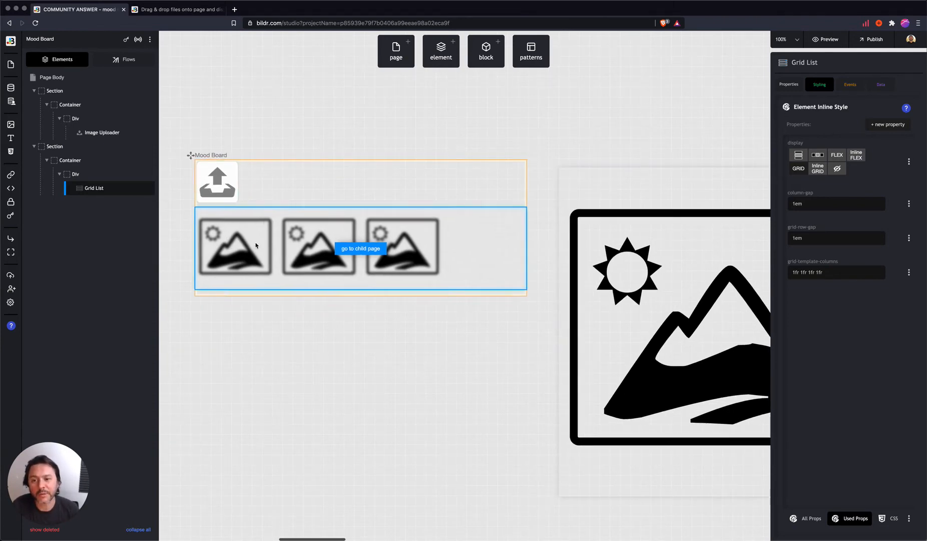
{"action": "left_click", "coordinate": [206, 171]}
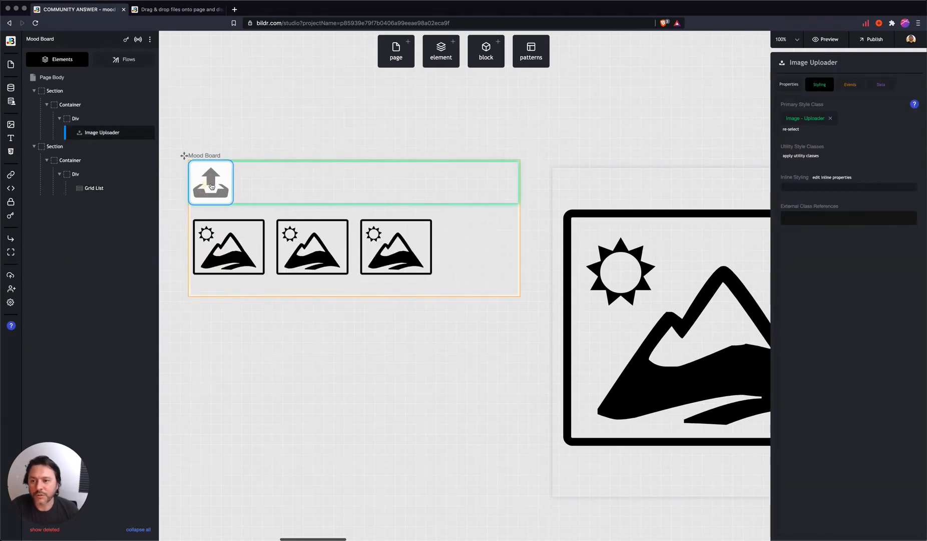
{"action": "scroll", "coordinate": [206, 171], "scroll_direction": "left", "scroll_amount": 3}
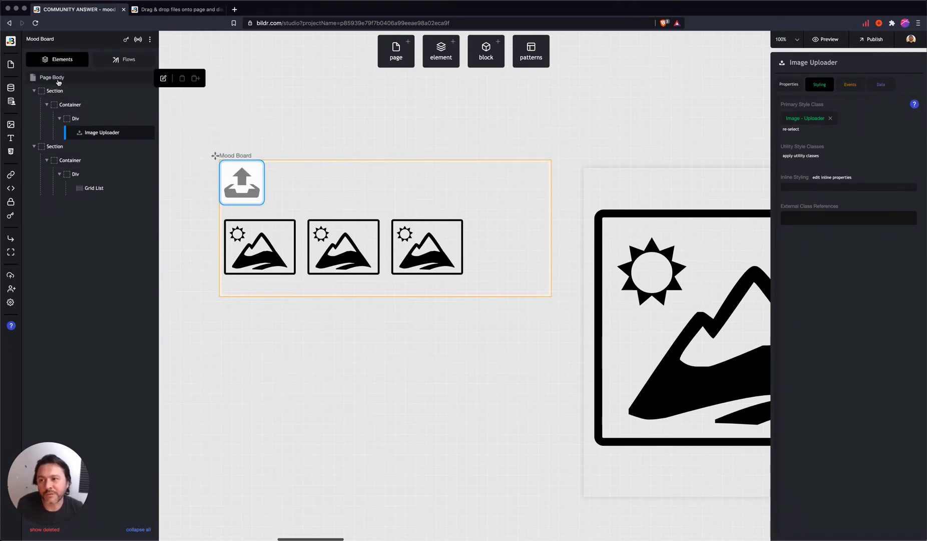
{"action": "left_click", "coordinate": [130, 61]}
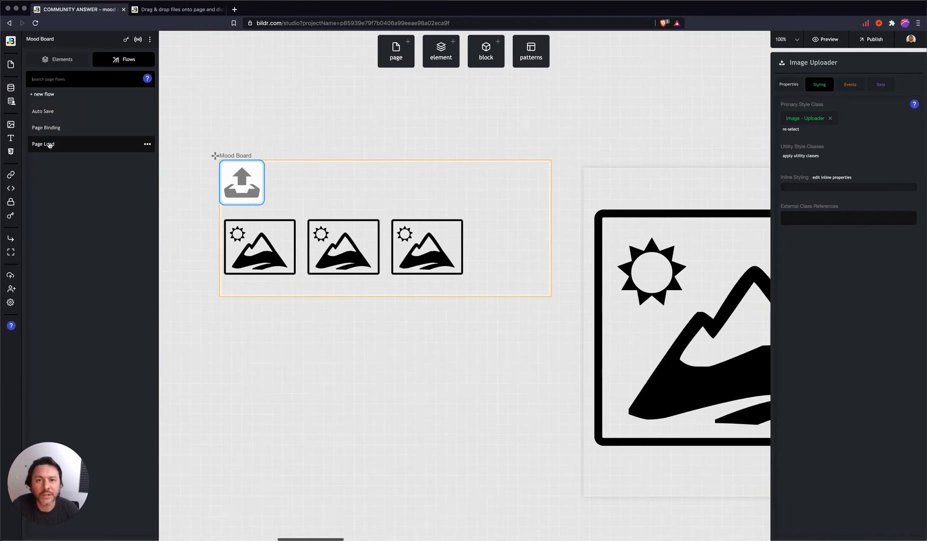
{"action": "left_click", "coordinate": [43, 95]}
{"action": "type", "text": "ADd"}
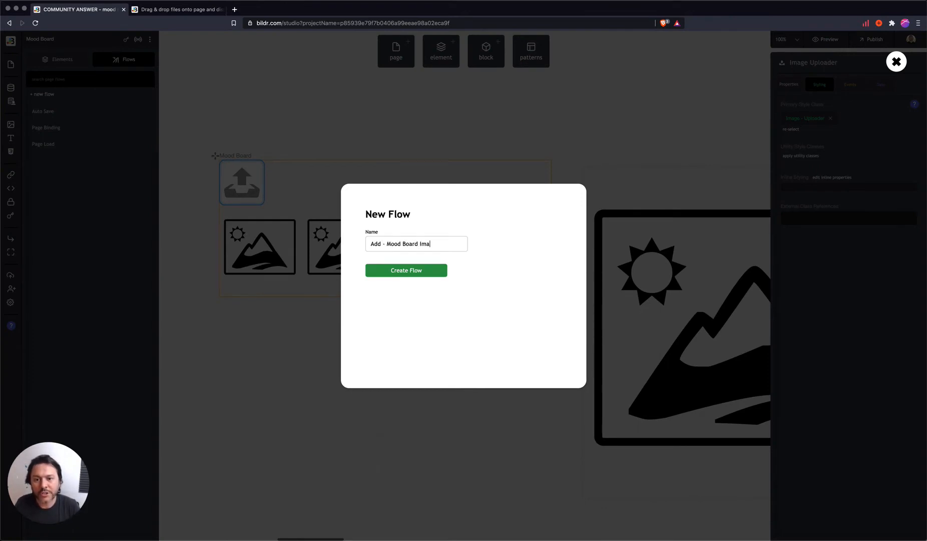
{"action": "key", "text": "Return"}
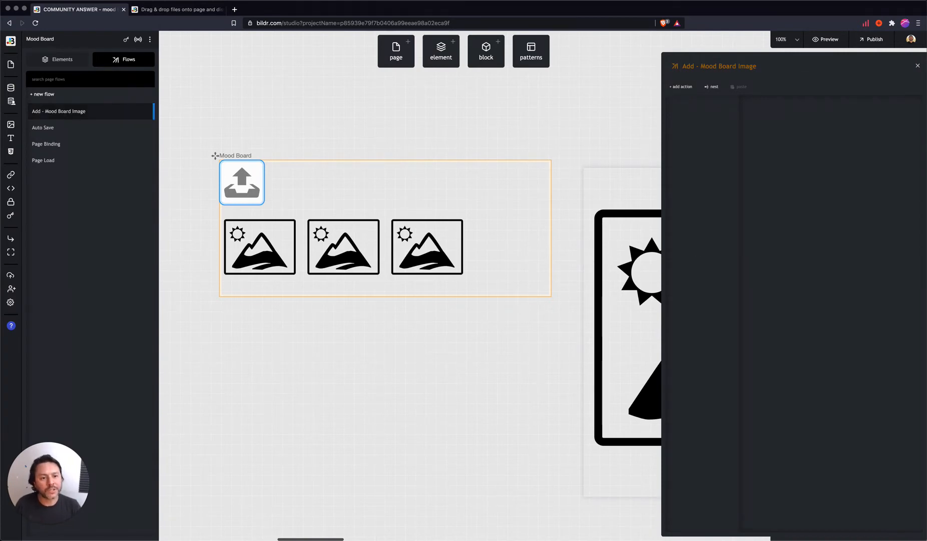
Add a "Data - create record" action to the Add - Mood Board Image flow
{"action": "left_click", "coordinate": [685, 87]}
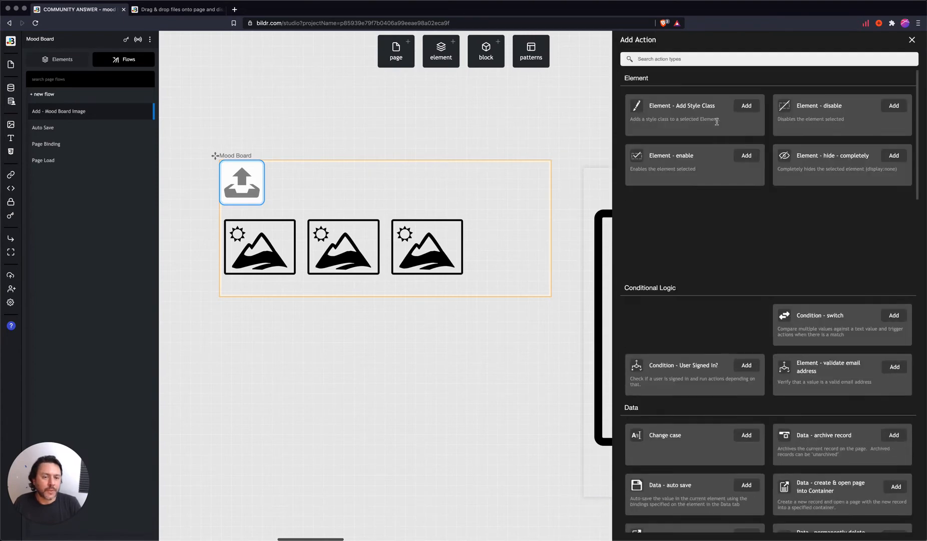
{"action": "type", "text": "create"}
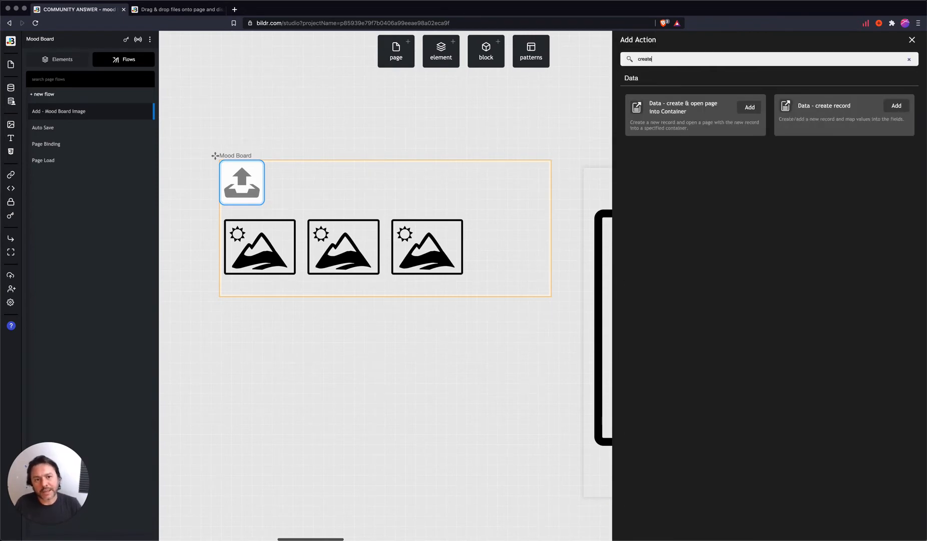
{"action": "left_click", "coordinate": [896, 105]}
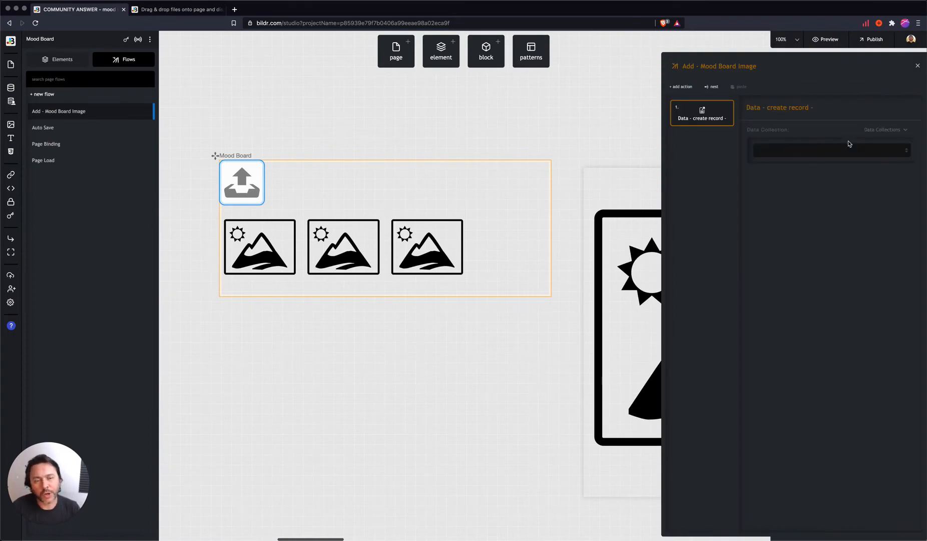
Set the create-record action to the Mood Board Images collection and map its Image field to the Image Uploader's value on the current page
{"action": "left_click", "coordinate": [797, 150]}
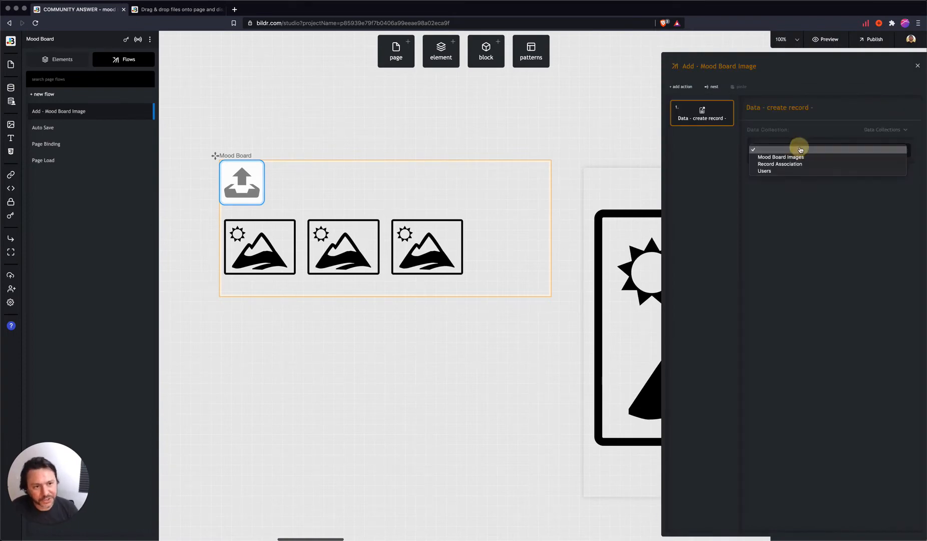
{"action": "left_click", "coordinate": [775, 157]}
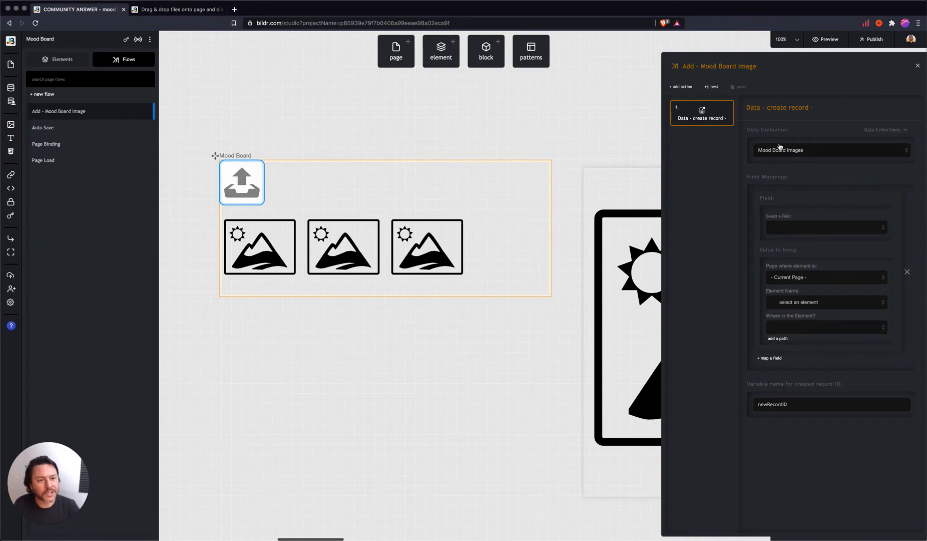
{"action": "left_click", "coordinate": [791, 230]}
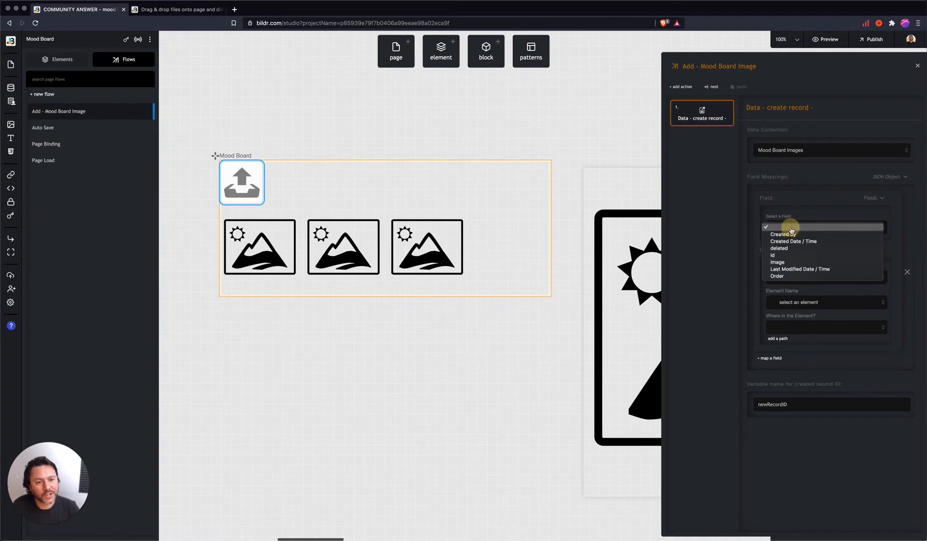
{"action": "left_click", "coordinate": [788, 263]}
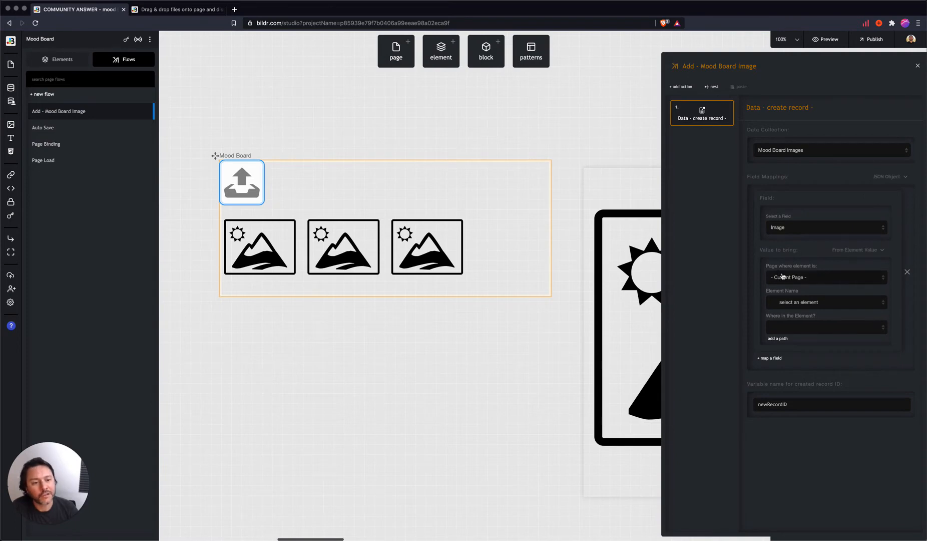
{"action": "left_click", "coordinate": [857, 250]}
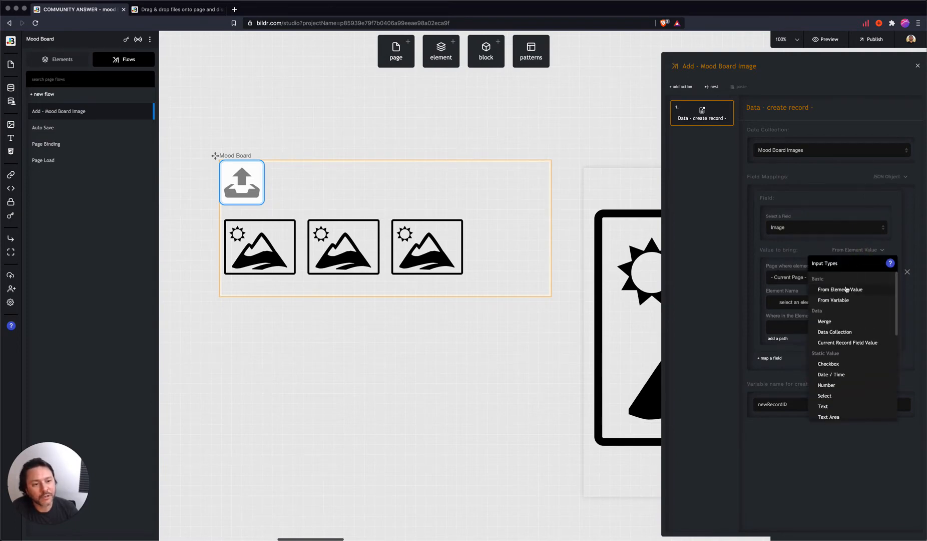
{"action": "left_click", "coordinate": [846, 289]}
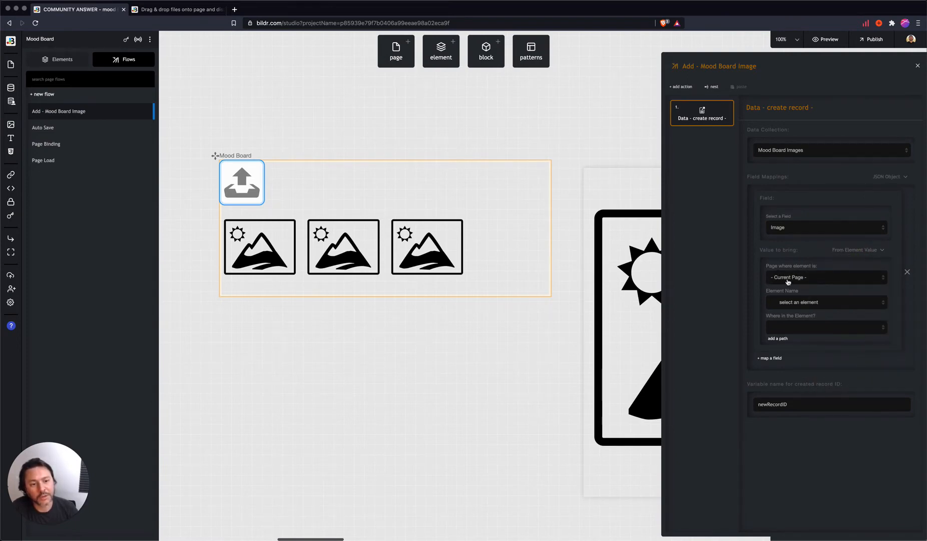
{"action": "left_click", "coordinate": [798, 303]}
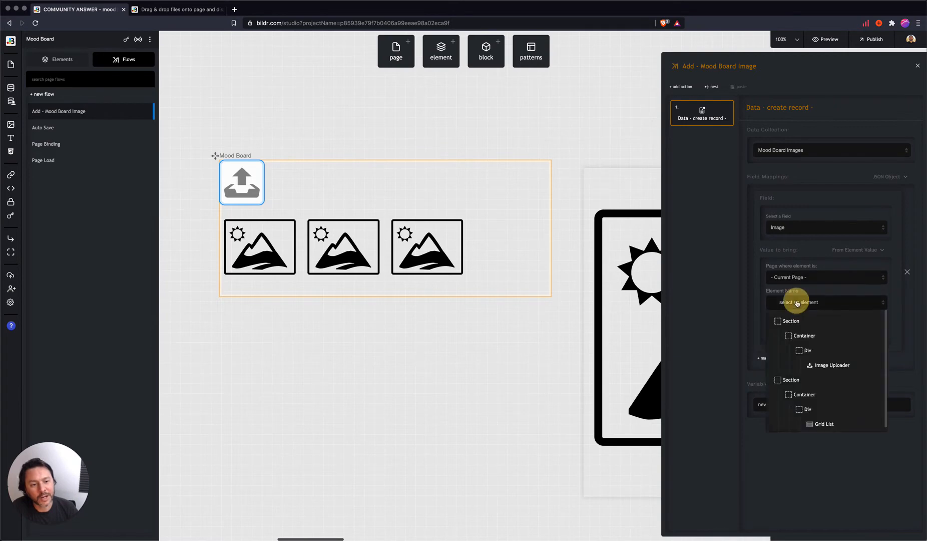
{"action": "left_click", "coordinate": [829, 365]}
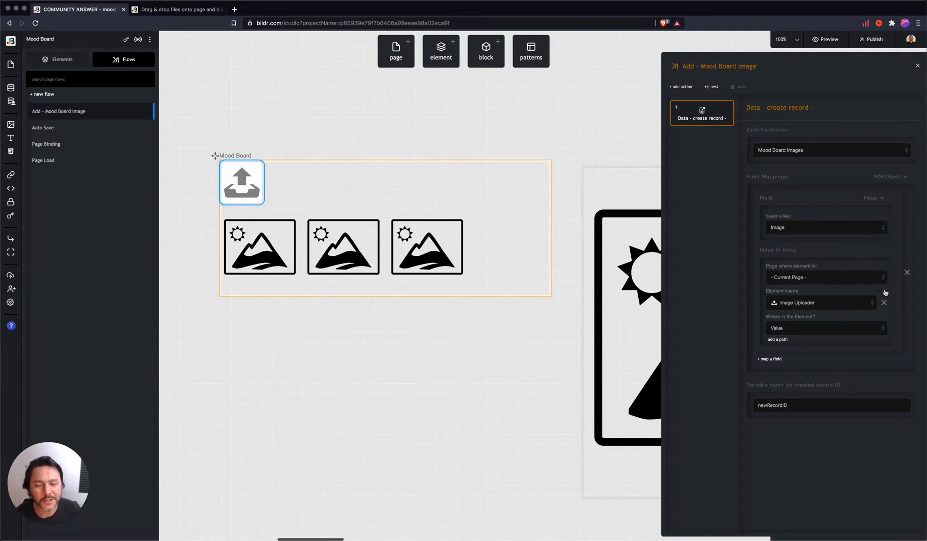
Map the Order field to a static text value of 0 in the create-record action and close the flow
{"action": "left_click", "coordinate": [772, 359]}
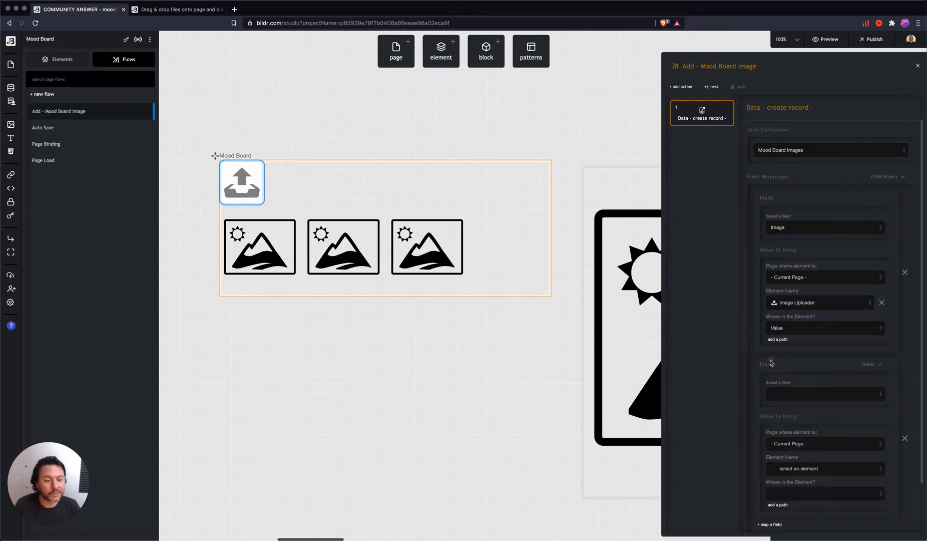
{"action": "left_click", "coordinate": [789, 394]}
{"action": "left_click", "coordinate": [798, 443]}
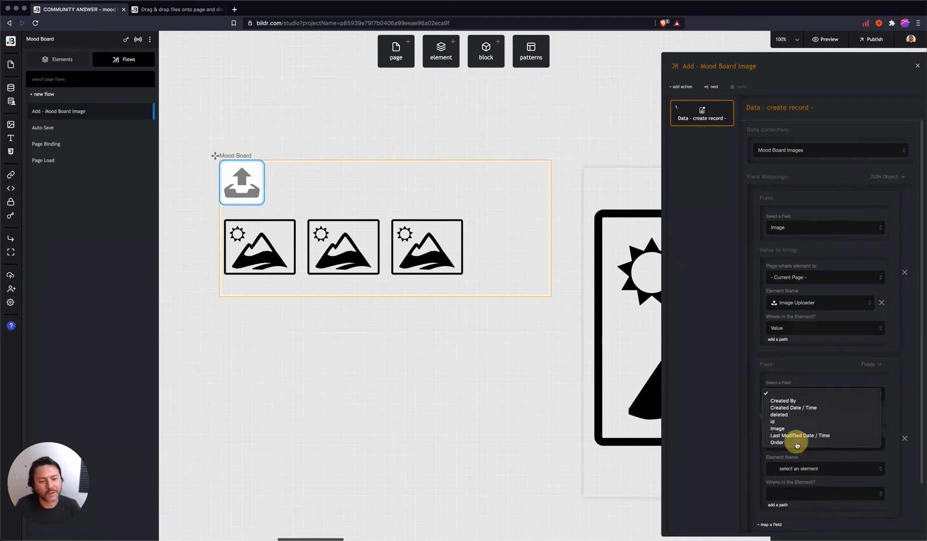
{"action": "scroll", "coordinate": [796, 430], "scroll_direction": "down", "scroll_amount": 2}
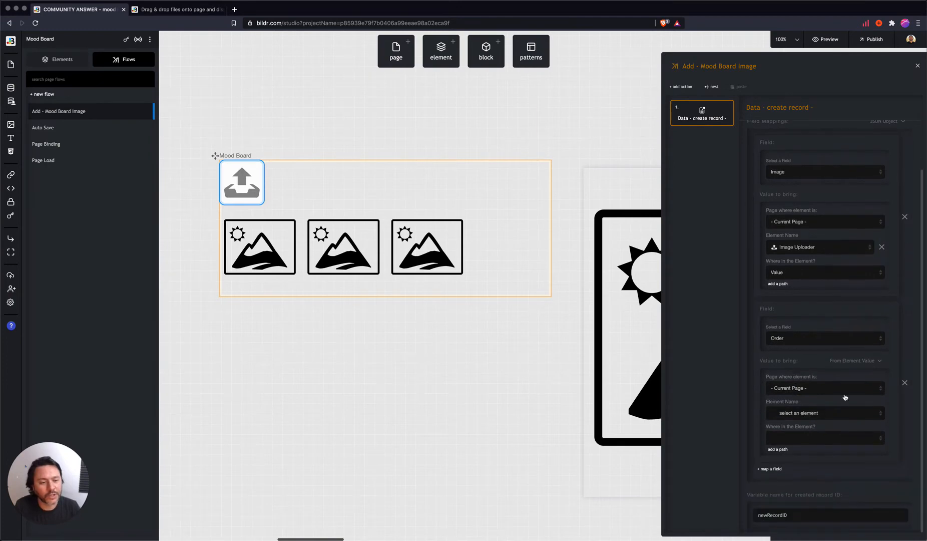
{"action": "left_click", "coordinate": [858, 361]}
{"action": "scroll", "coordinate": [853, 422], "scroll_direction": "down", "scroll_amount": 2}
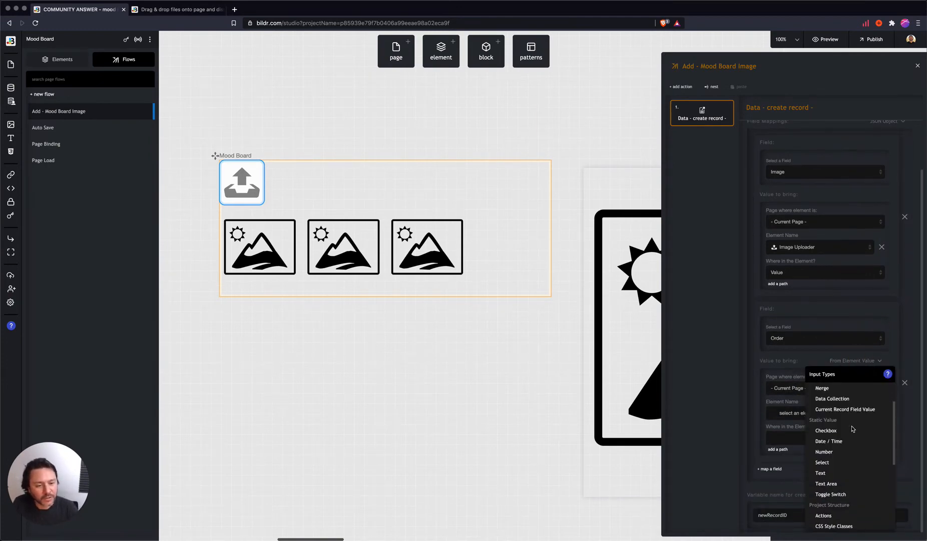
{"action": "left_click", "coordinate": [827, 477]}
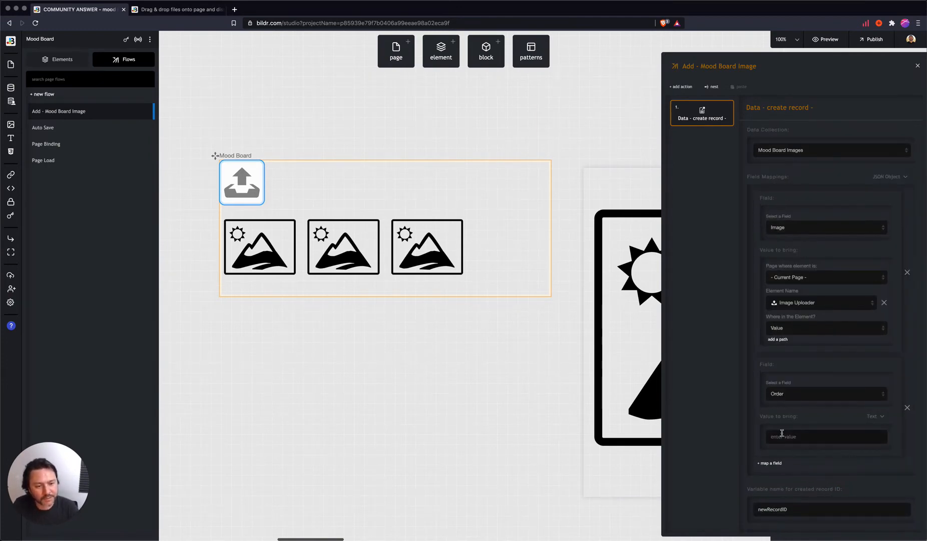
{"action": "left_click", "coordinate": [782, 435]}
{"action": "type", "text": "0"}
{"action": "left_click", "coordinate": [708, 387]}
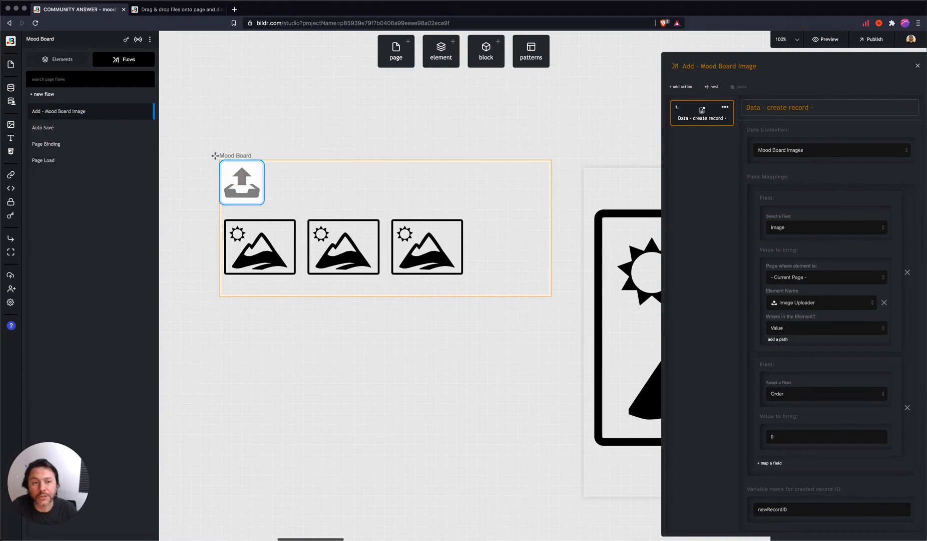
{"action": "left_click", "coordinate": [918, 66]}
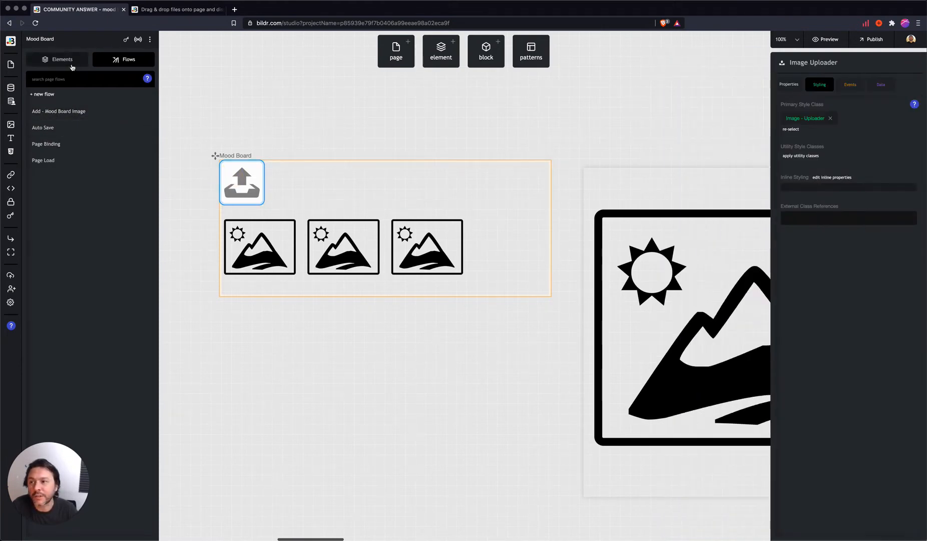
Assign the Add - Mood Board Image flow to the Image Uploader's change event
{"action": "left_click", "coordinate": [69, 61]}
{"action": "left_click", "coordinate": [96, 131]}
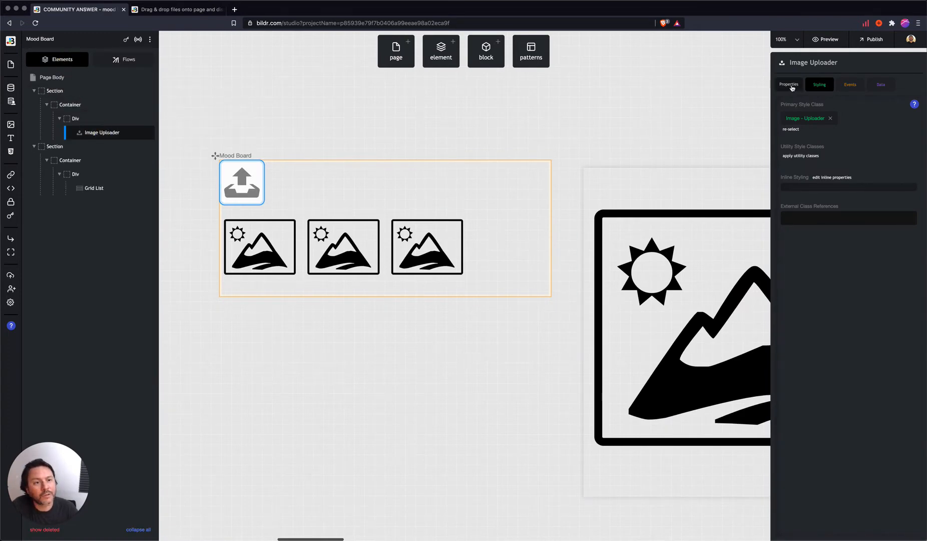
{"action": "left_click", "coordinate": [849, 86]}
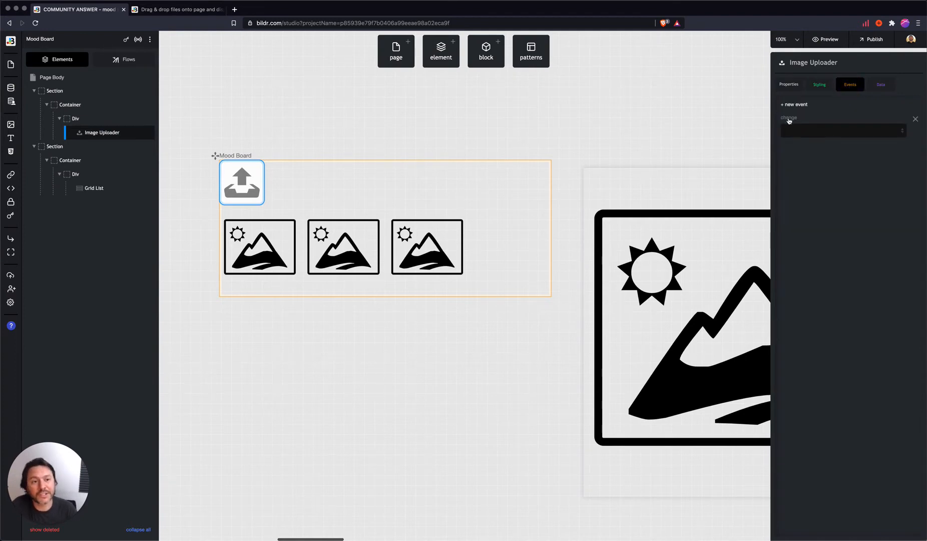
{"action": "left_click", "coordinate": [818, 132]}
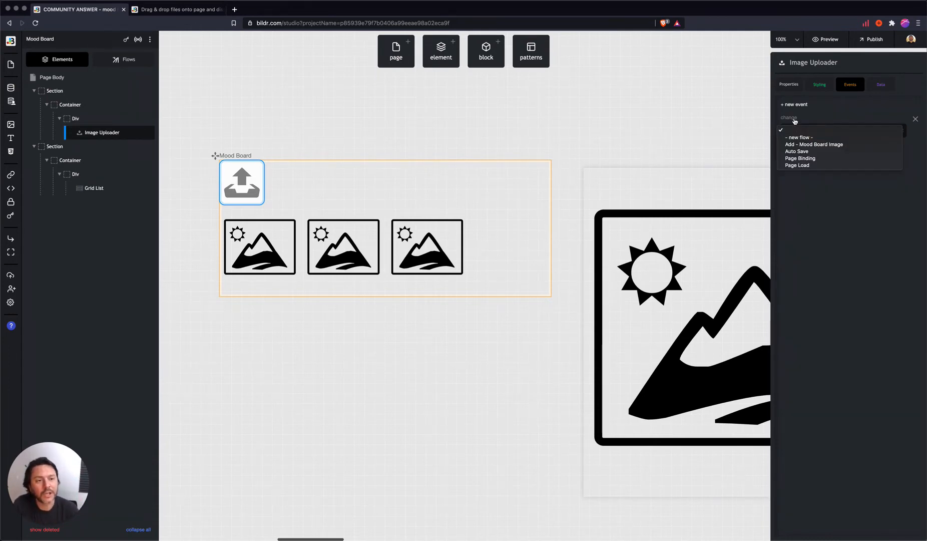
{"action": "left_click", "coordinate": [814, 145]}
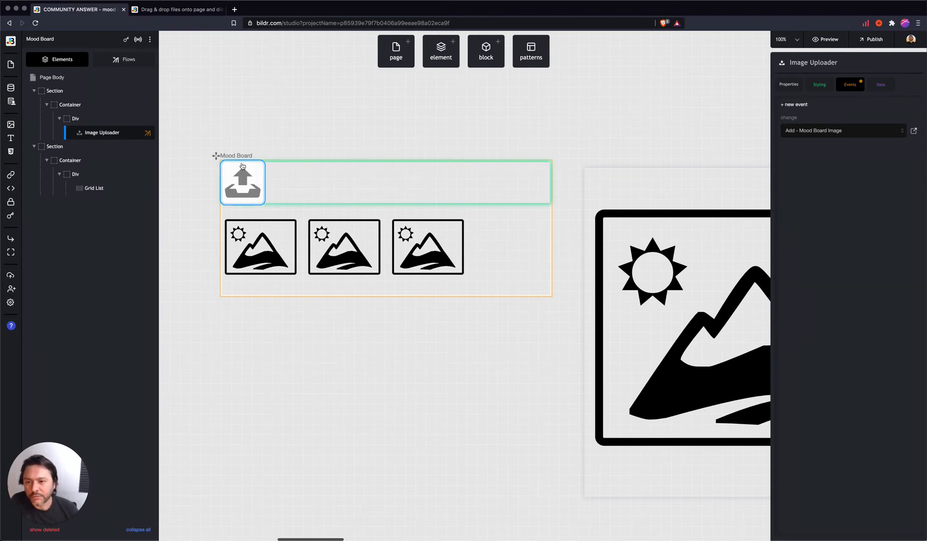
Bind the Grid List to the Mood Board Images data collection as a collection list, getting all fields
{"action": "mouse_move", "coordinate": [120, 136]}
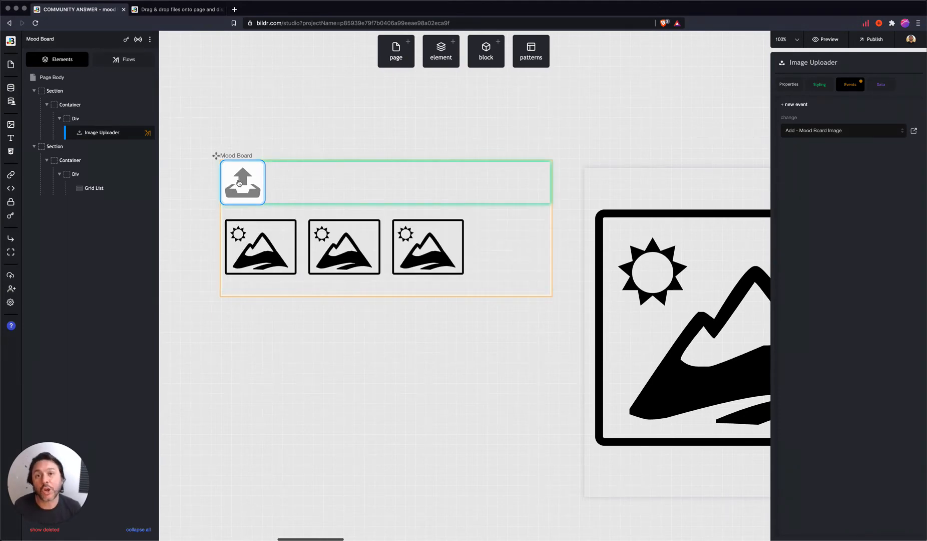
{"action": "left_click", "coordinate": [283, 238]}
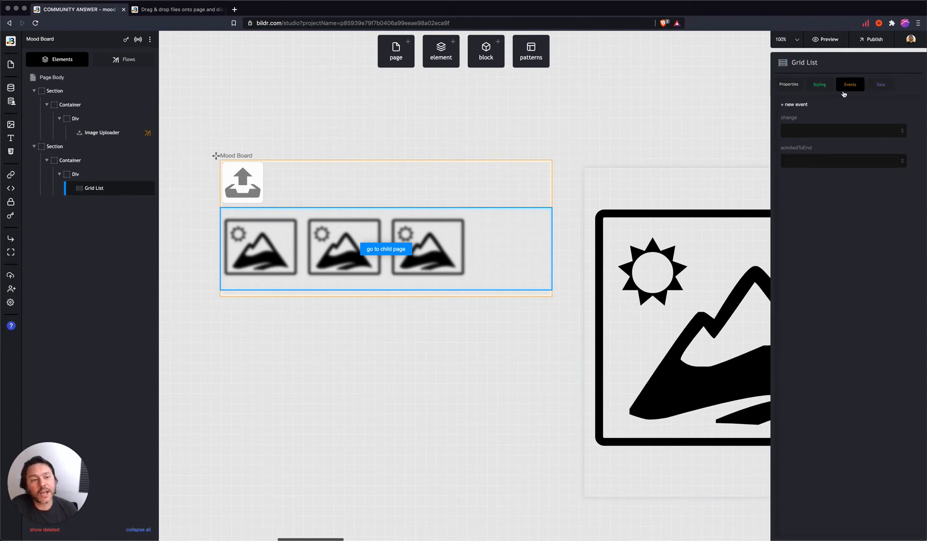
{"action": "left_click", "coordinate": [880, 88]}
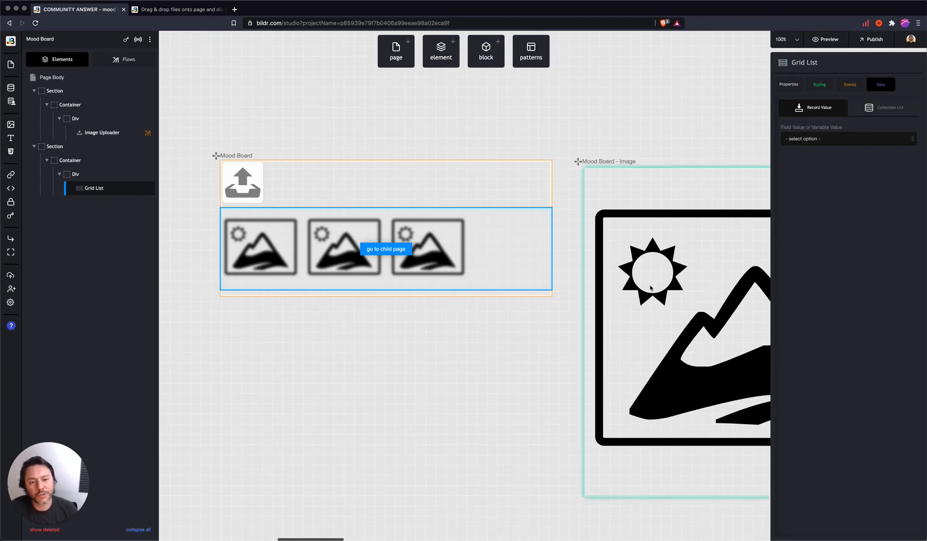
{"action": "left_click", "coordinate": [886, 107]}
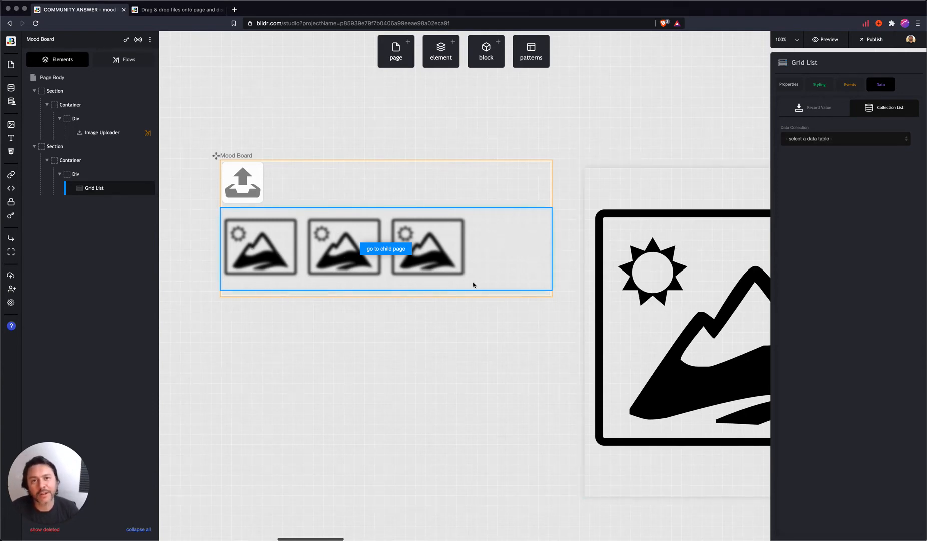
{"action": "left_click", "coordinate": [890, 108]}
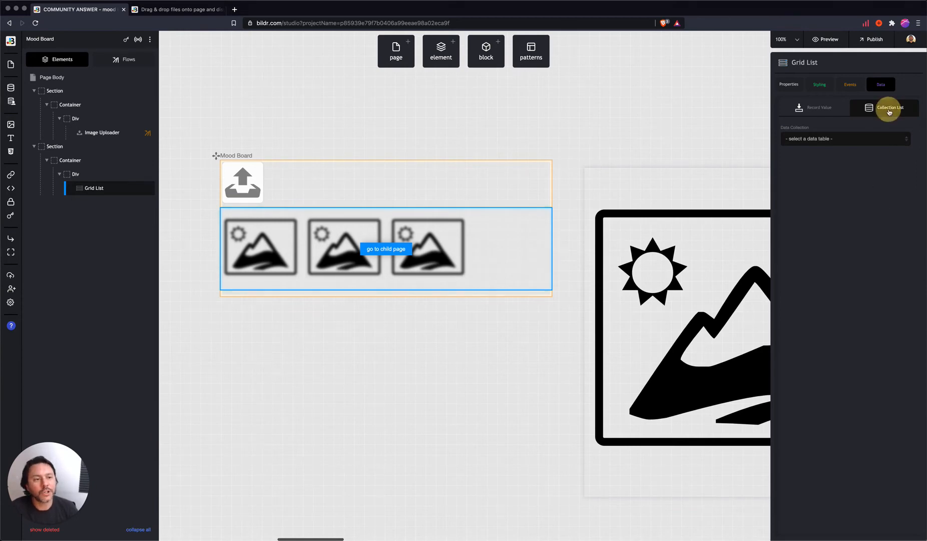
{"action": "left_click", "coordinate": [821, 140]}
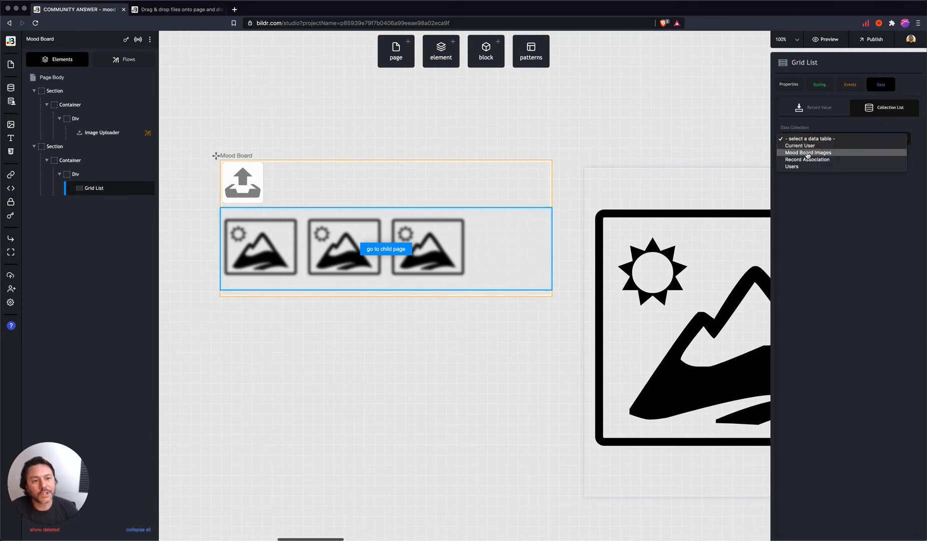
{"action": "left_click", "coordinate": [808, 152]}
{"action": "left_click", "coordinate": [809, 170]}
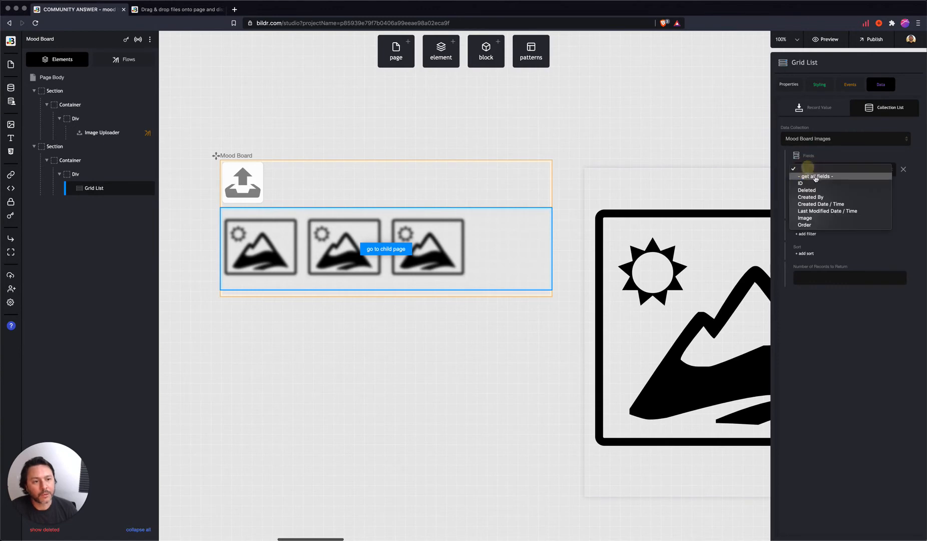
{"action": "left_click", "coordinate": [816, 177]}
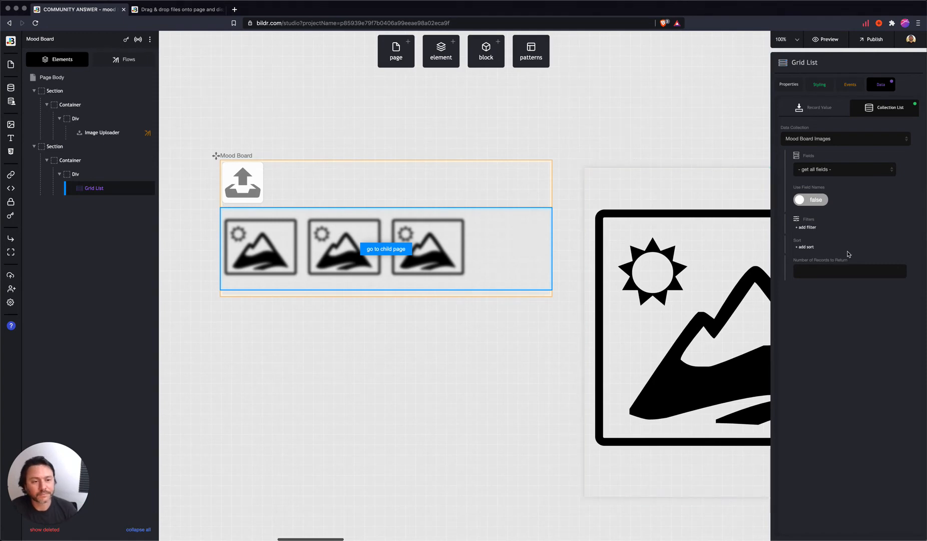
Add a sort on the Order field, ascending, to the Grid List's collection data
{"action": "left_click", "coordinate": [805, 248]}
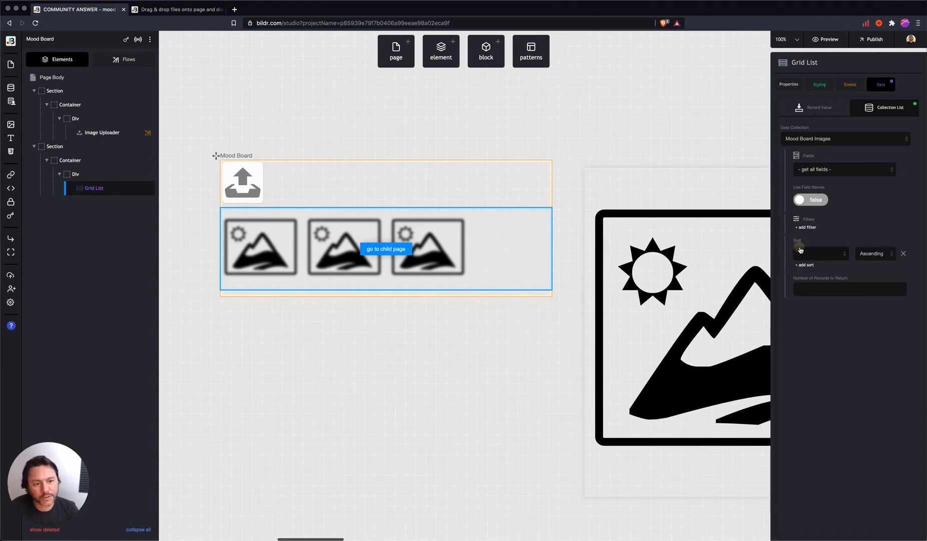
{"action": "left_click", "coordinate": [808, 254]}
{"action": "left_click", "coordinate": [816, 301]}
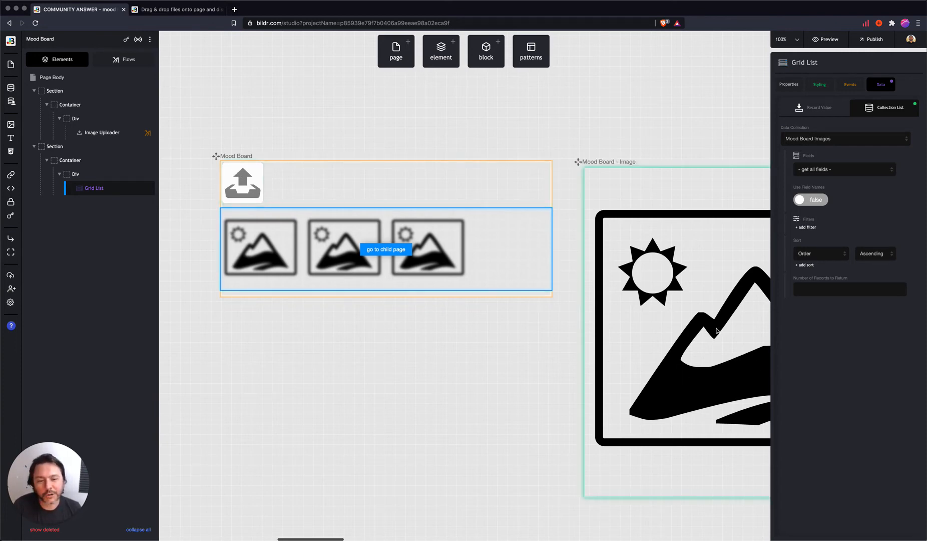
Bind the Image element on the Mood Board - Image page to the Image field of the Mood Board Images collection as its record value
{"action": "scroll", "coordinate": [511, 316], "scroll_direction": "right", "scroll_amount": 5}
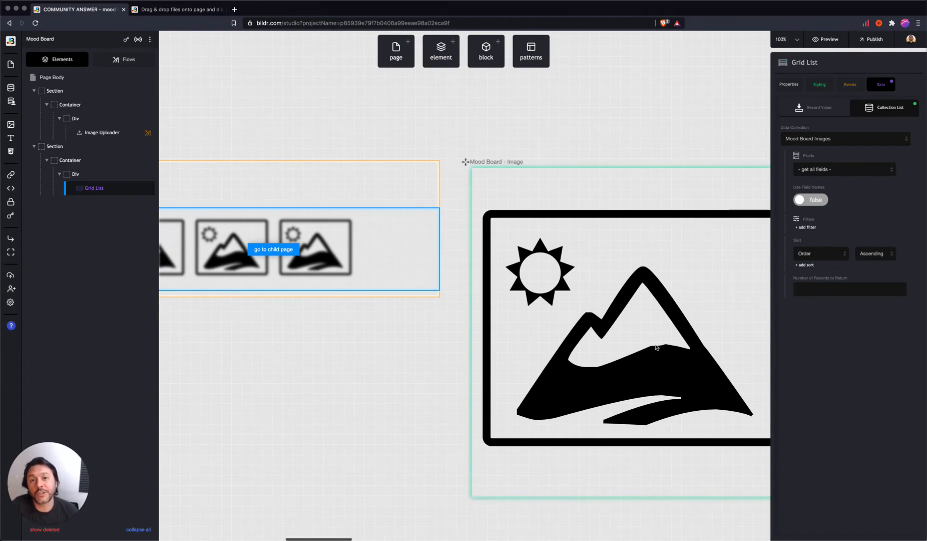
{"action": "key", "text": "ctrl+Left"}
{"action": "key", "text": "ctrl+Right"}
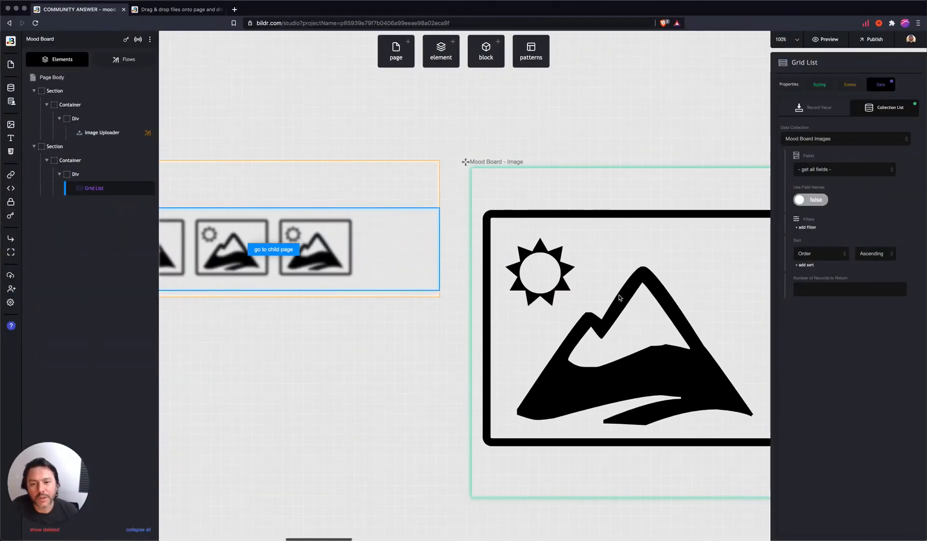
{"action": "scroll", "coordinate": [618, 297], "scroll_direction": "left", "scroll_amount": 3}
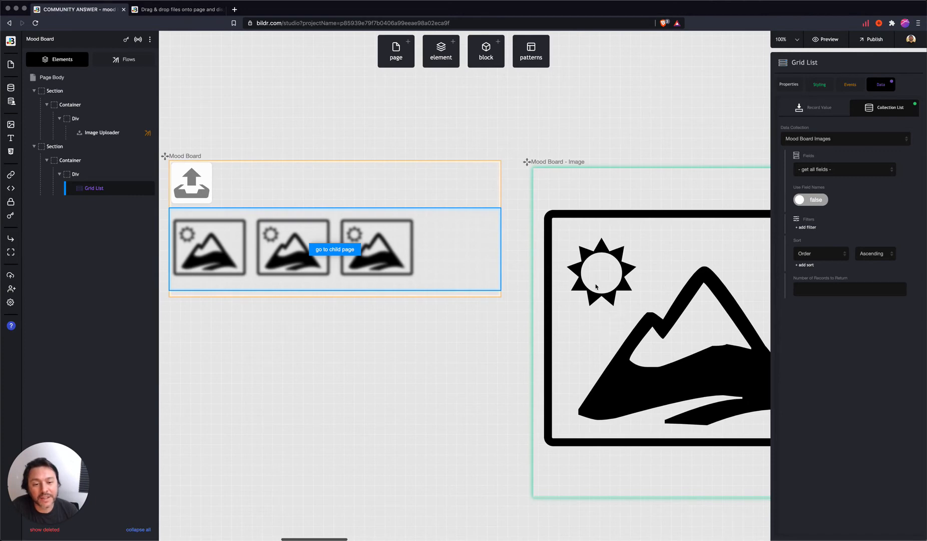
{"action": "left_click", "coordinate": [594, 276]}
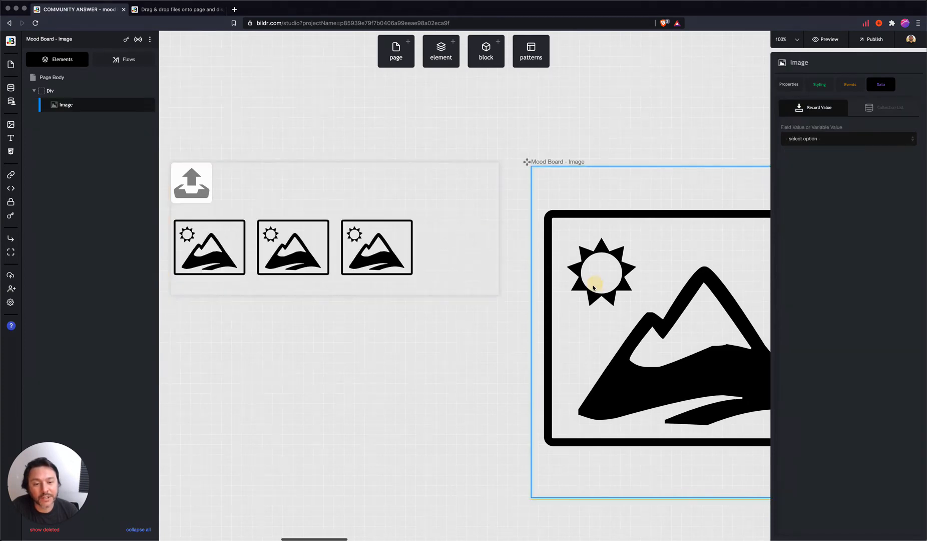
{"action": "left_click", "coordinate": [62, 103]}
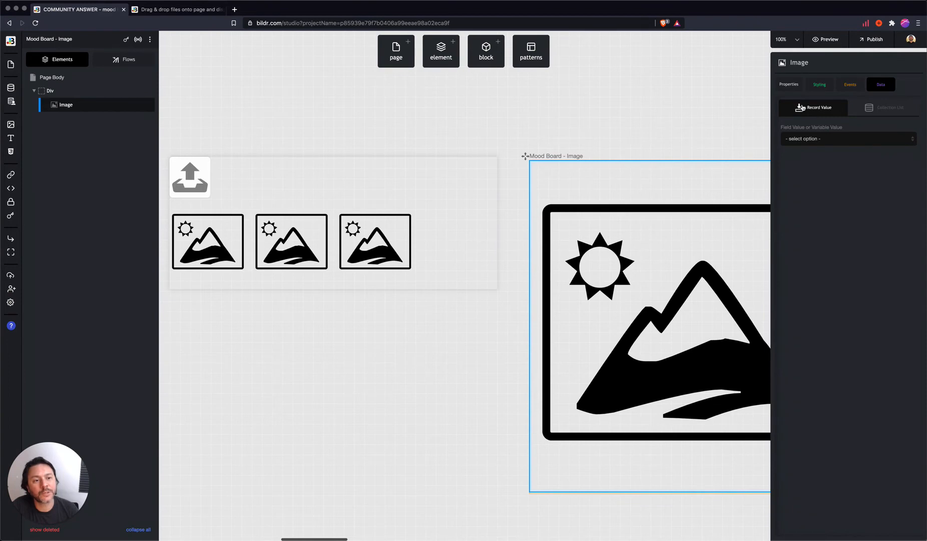
{"action": "left_click", "coordinate": [830, 146]}
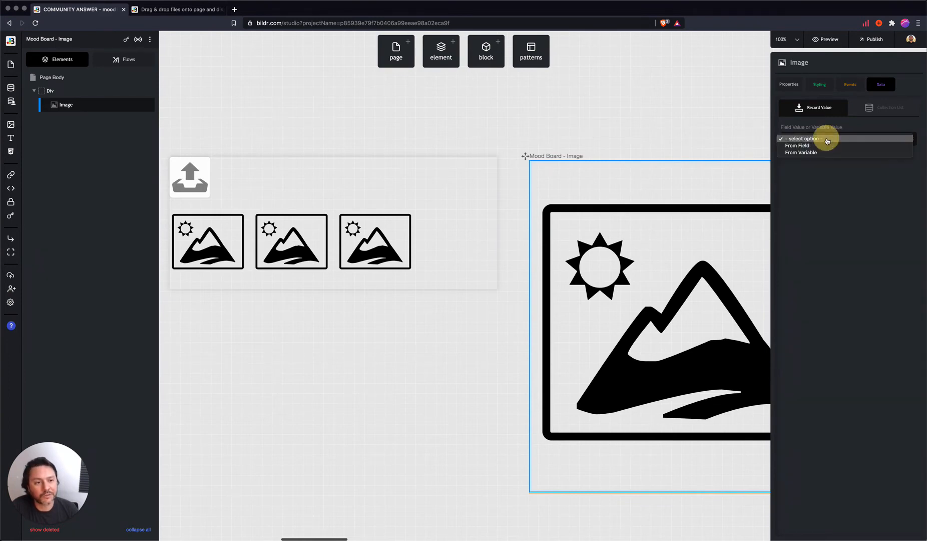
{"action": "left_click", "coordinate": [827, 146]}
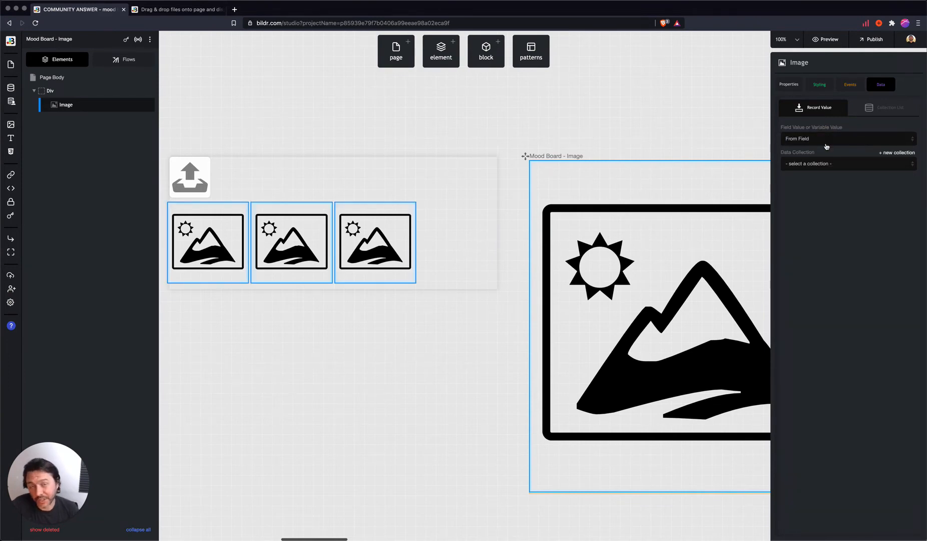
{"action": "left_click", "coordinate": [826, 168]}
{"action": "left_click", "coordinate": [826, 178]}
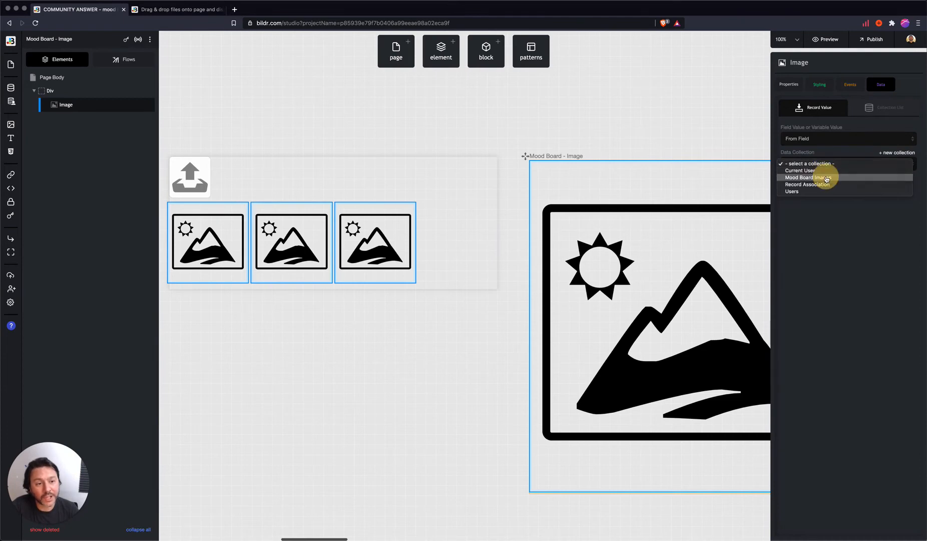
{"action": "left_click", "coordinate": [829, 191]}
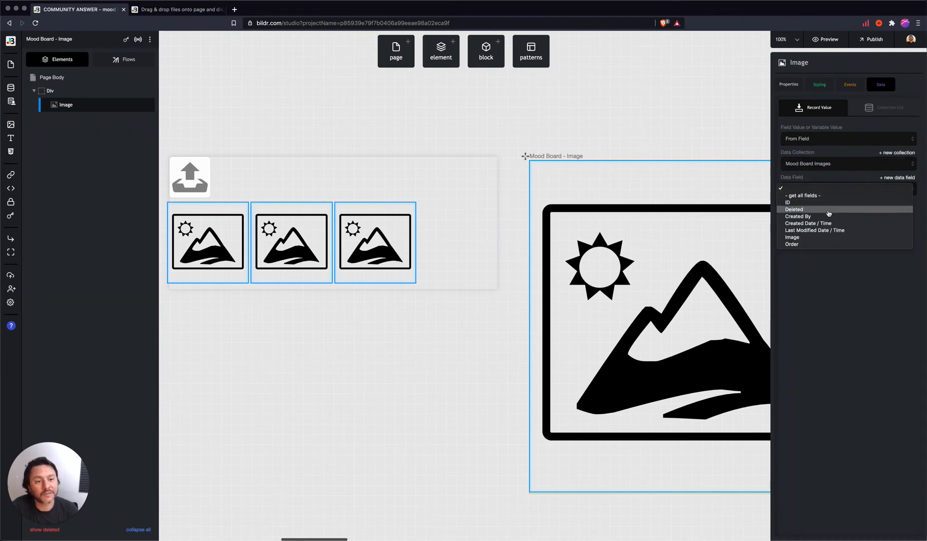
{"action": "left_click", "coordinate": [821, 239]}
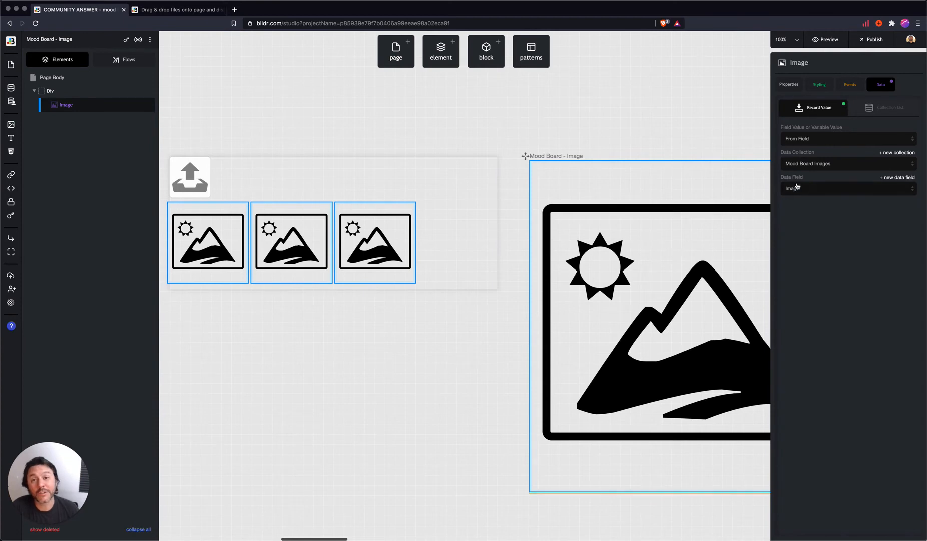
Create a data listener on the Mood Board page that runs Page Binding for the Mood Board Images collection, limited to only on add/remove
{"action": "scroll", "coordinate": [463, 235], "scroll_direction": "left", "scroll_amount": 2}
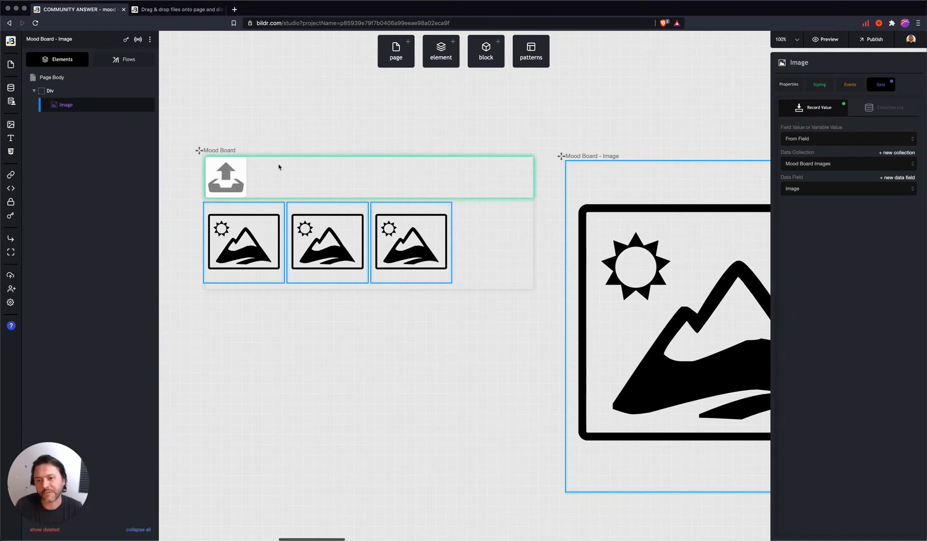
{"action": "left_click", "coordinate": [516, 270]}
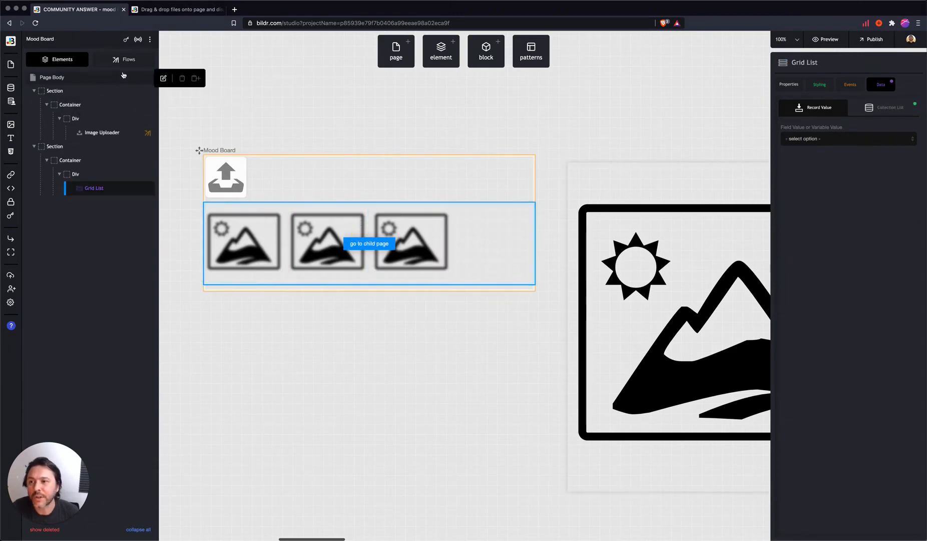
{"action": "left_click", "coordinate": [139, 41]}
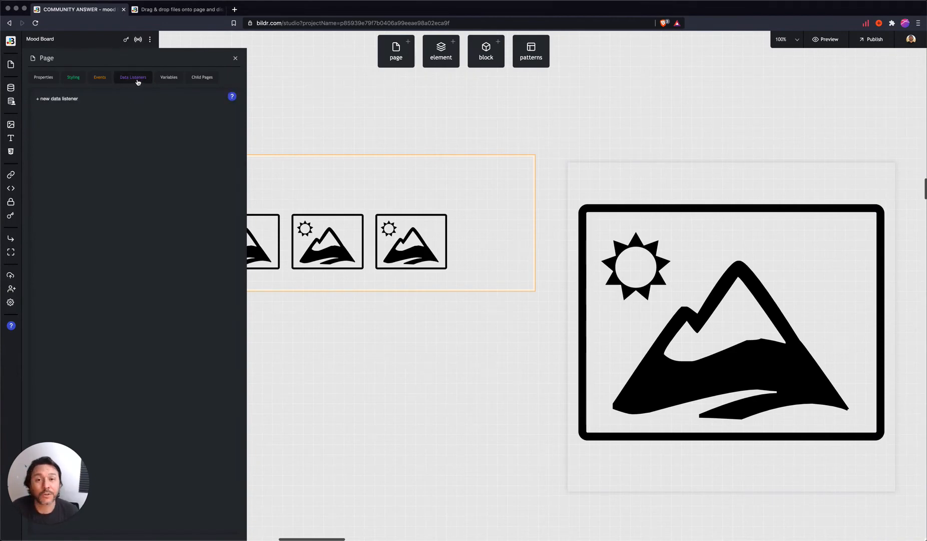
{"action": "left_click", "coordinate": [64, 98]}
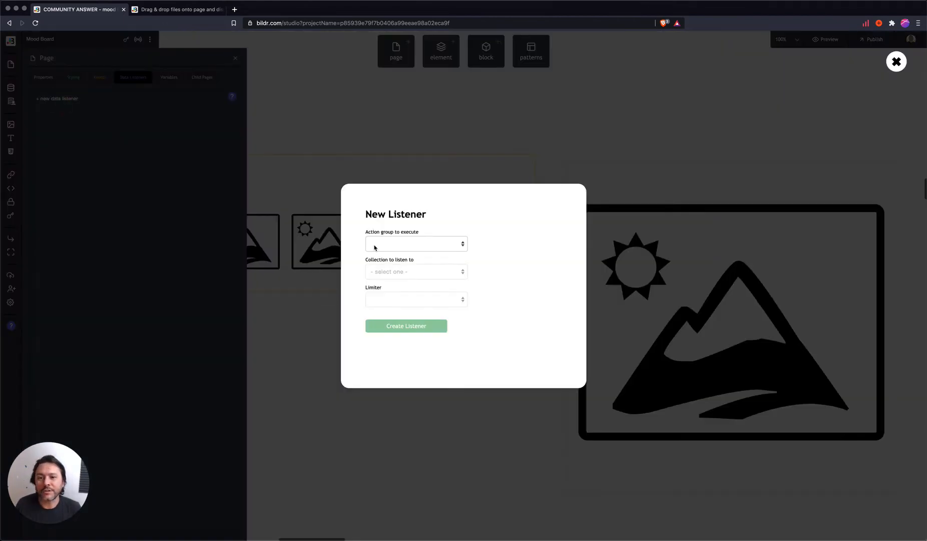
{"action": "left_click", "coordinate": [406, 243]}
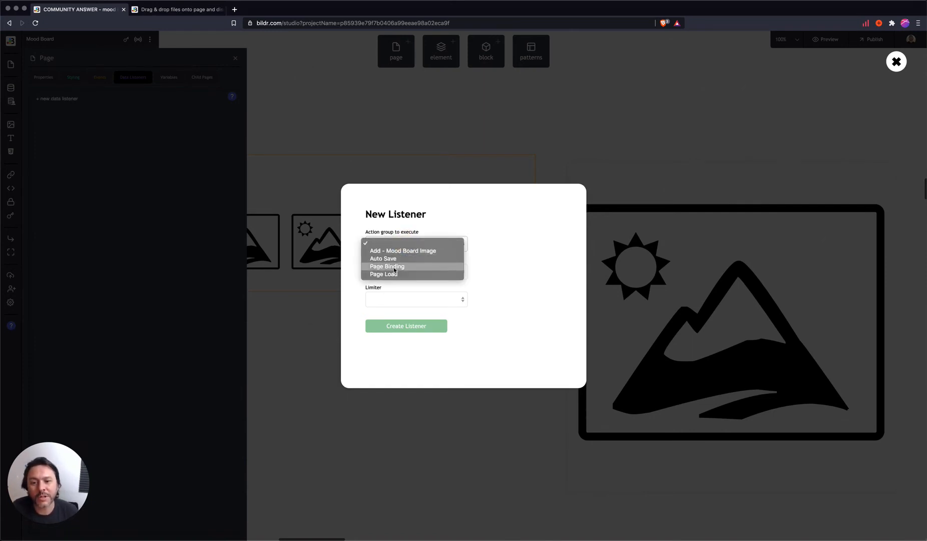
{"action": "left_click", "coordinate": [394, 267]}
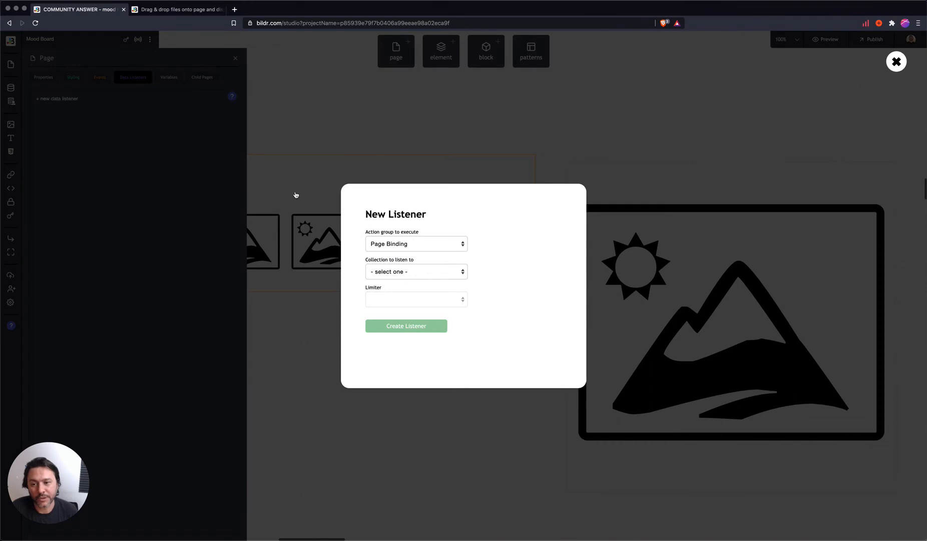
{"action": "left_click", "coordinate": [397, 273]}
{"action": "left_click", "coordinate": [396, 286]}
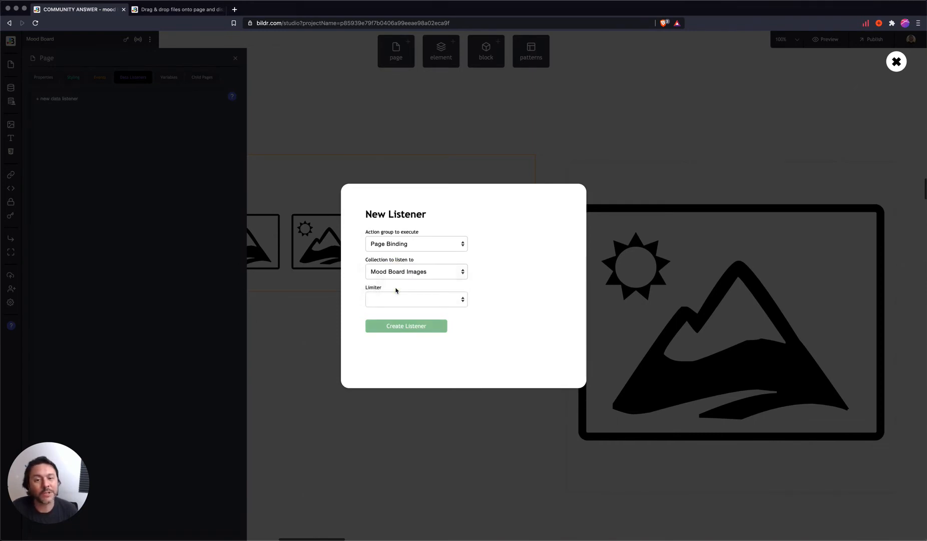
{"action": "left_click", "coordinate": [404, 299]}
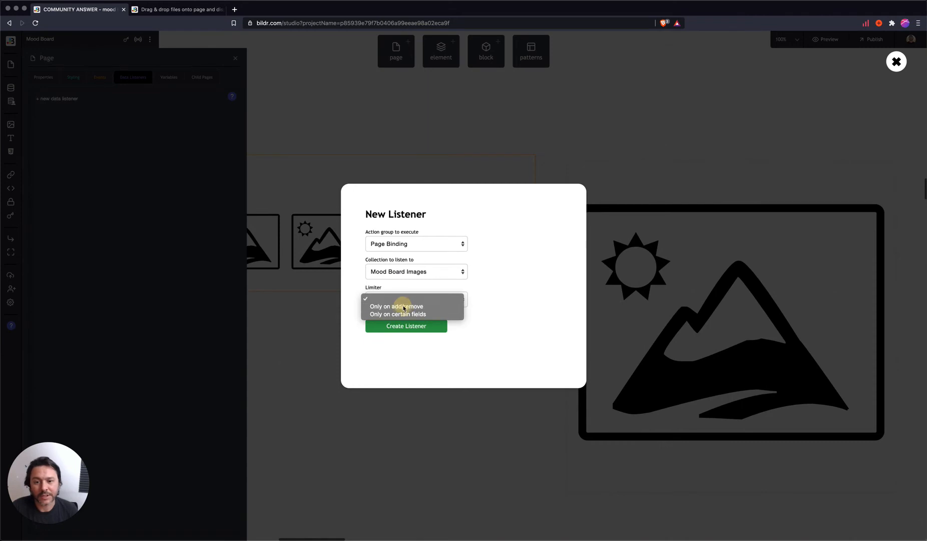
{"action": "left_click", "coordinate": [403, 306]}
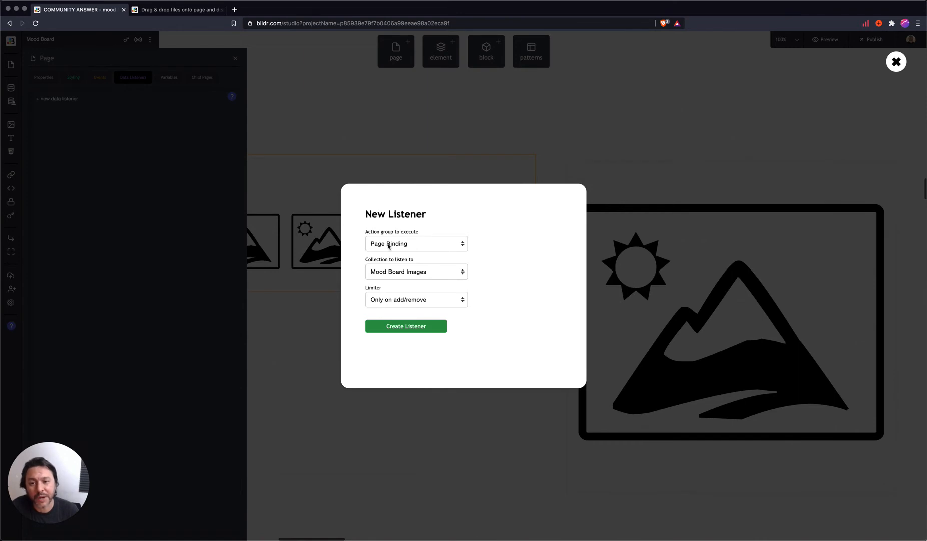
{"action": "left_click", "coordinate": [402, 324]}
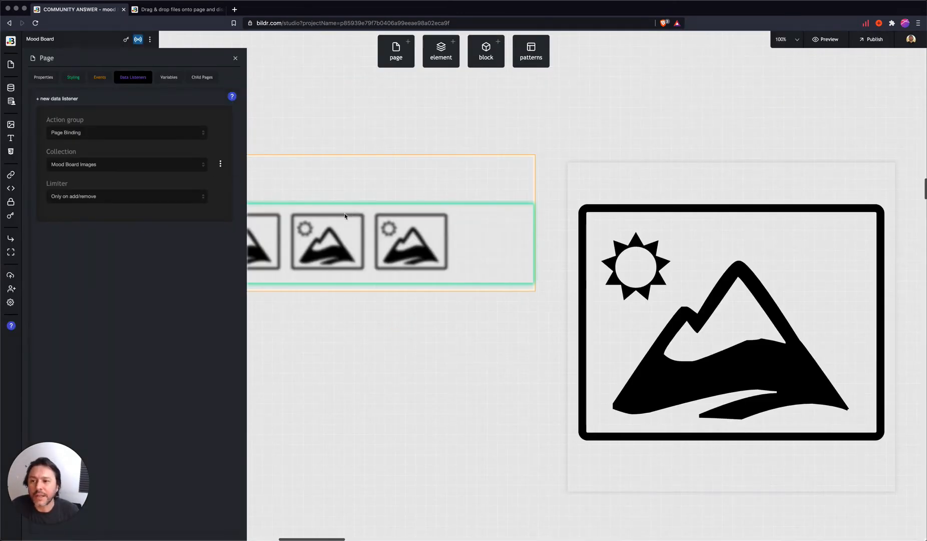
Examine the actions in the Page Load and Page Binding flows and review the Grid List's collection list settings
{"action": "left_click", "coordinate": [347, 230]}
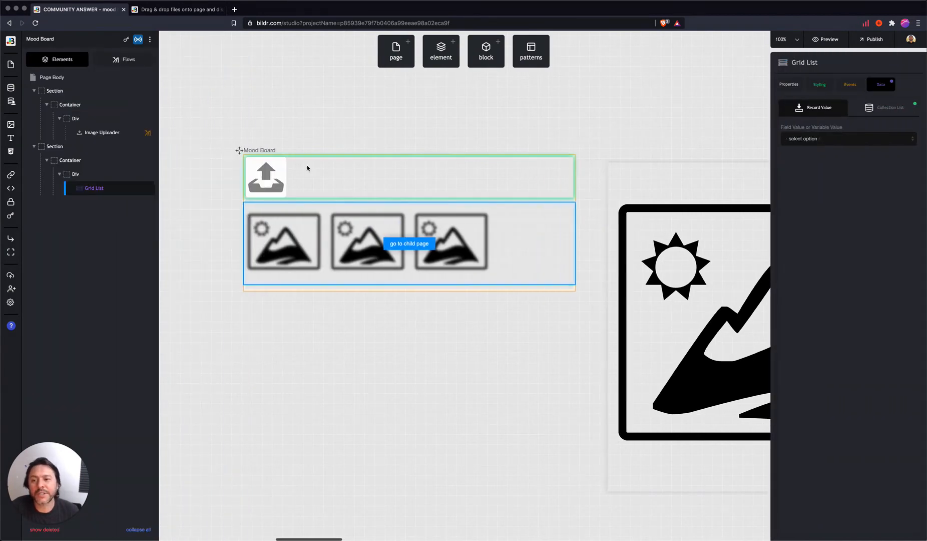
{"action": "left_click", "coordinate": [120, 60]}
{"action": "left_click", "coordinate": [46, 160]}
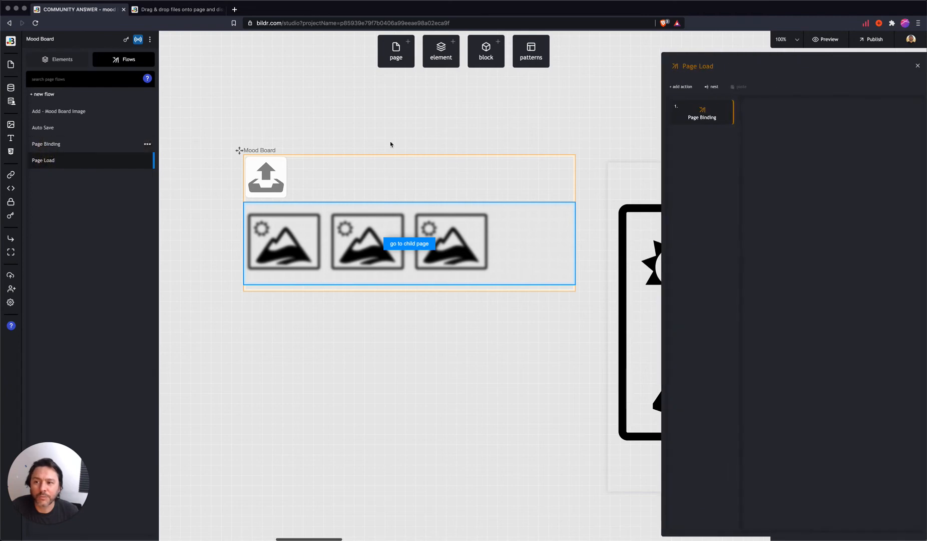
{"action": "left_click", "coordinate": [691, 120]}
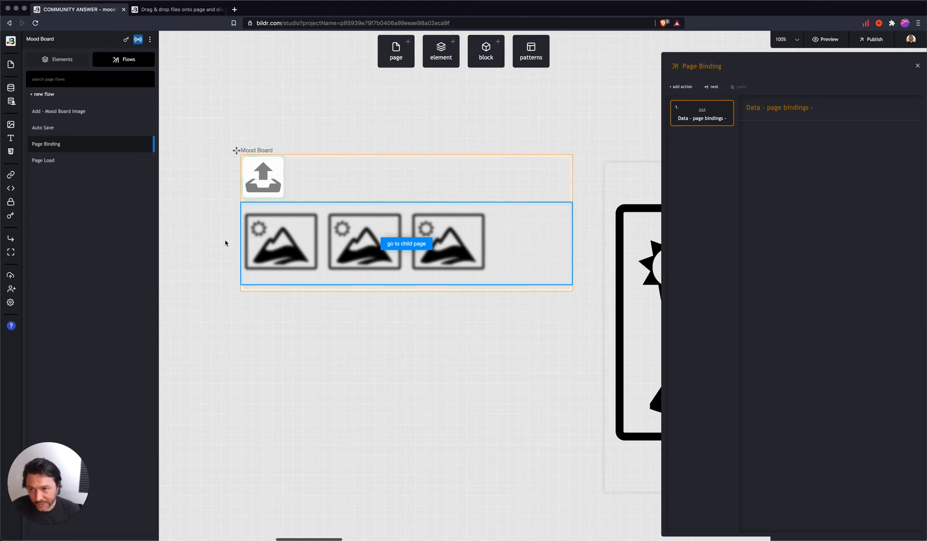
{"action": "left_click", "coordinate": [278, 228]}
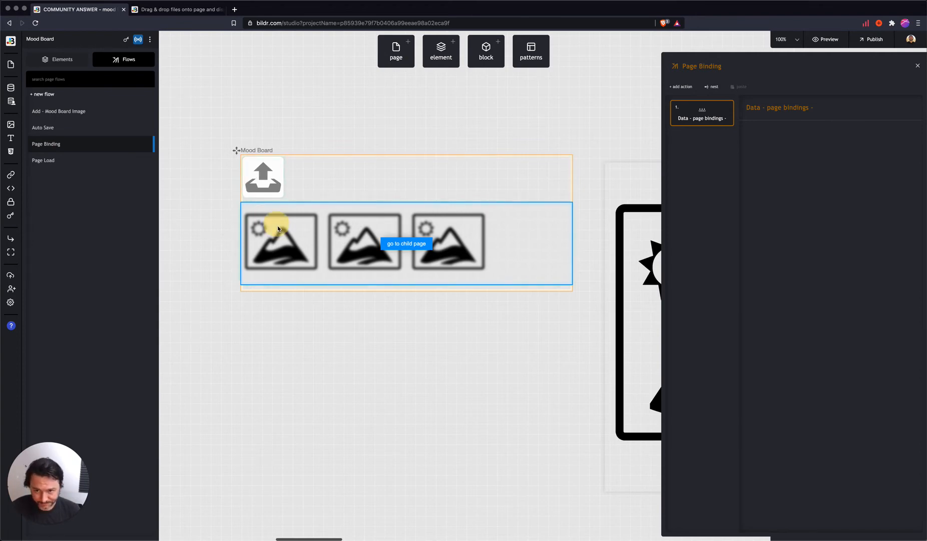
{"action": "left_click", "coordinate": [918, 65]}
{"action": "left_click", "coordinate": [918, 66]}
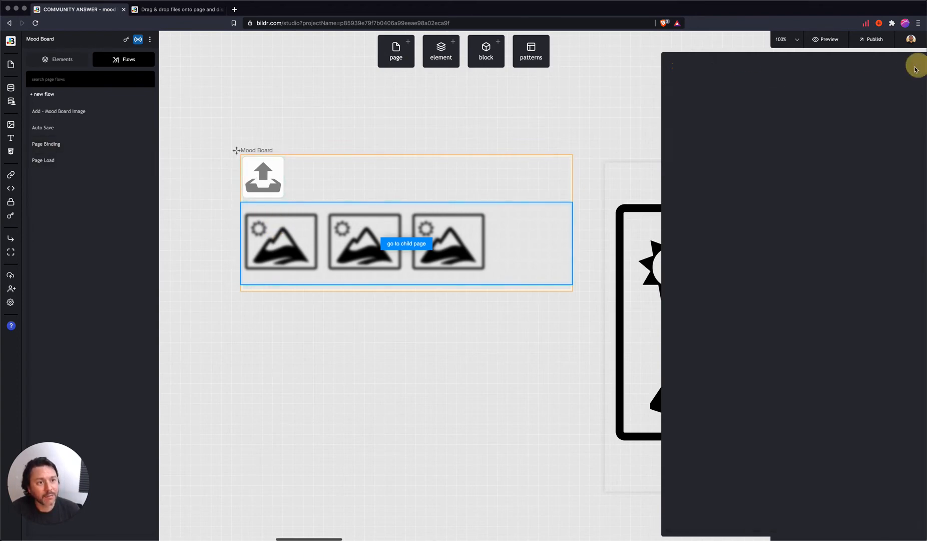
{"action": "left_click", "coordinate": [881, 85]}
{"action": "left_click", "coordinate": [879, 107]}
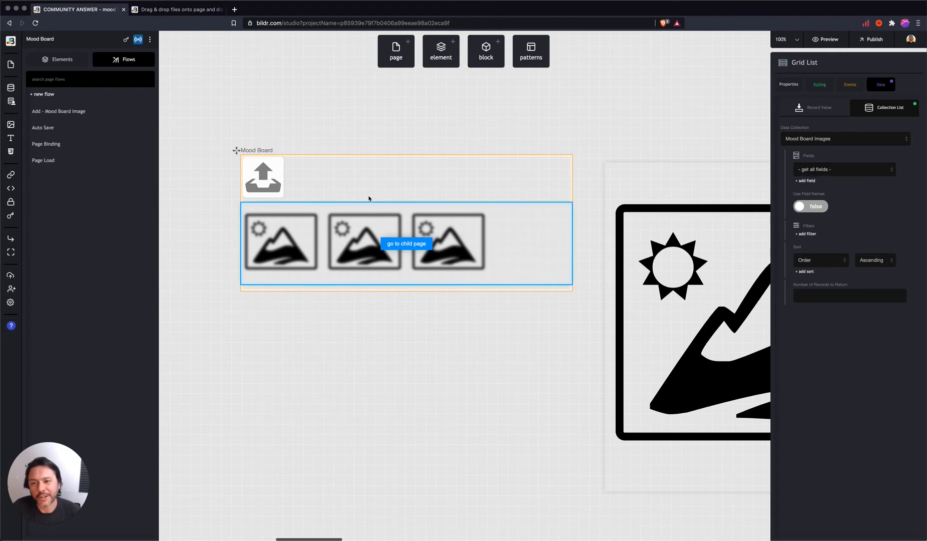
Preview the project with Mood Board set as the root landing page and open the live view
{"action": "scroll", "coordinate": [617, 254], "scroll_direction": "right", "scroll_amount": 2}
{"action": "scroll", "coordinate": [617, 254], "scroll_direction": "right", "scroll_amount": 2}
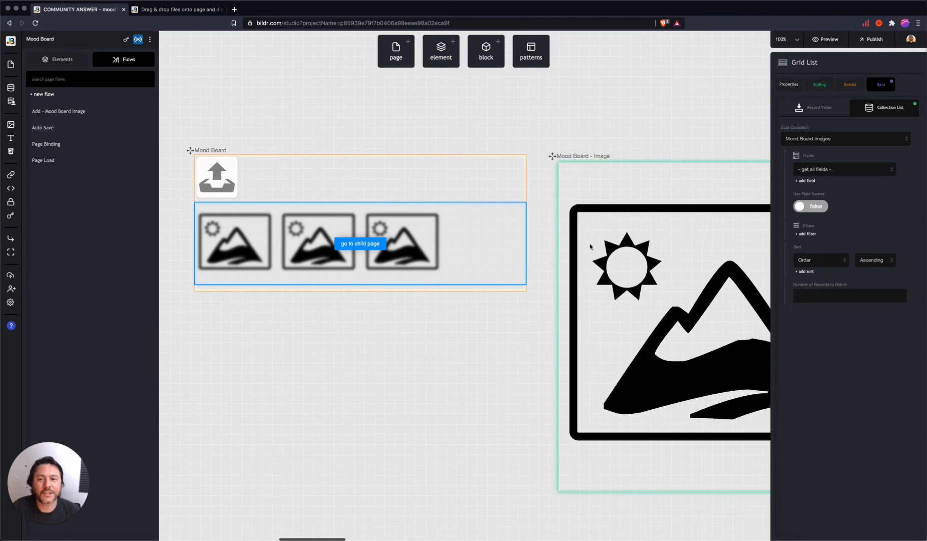
{"action": "left_click", "coordinate": [829, 40]}
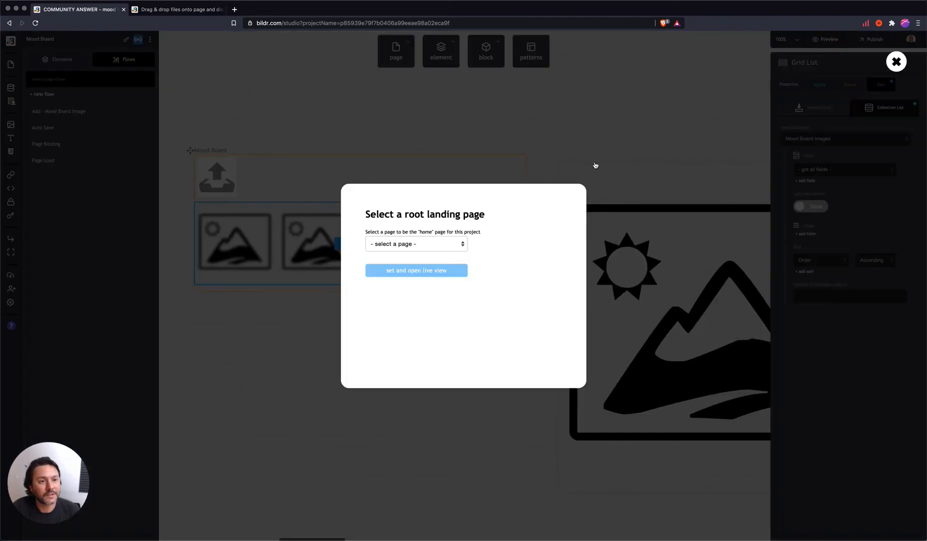
{"action": "left_click", "coordinate": [414, 243]}
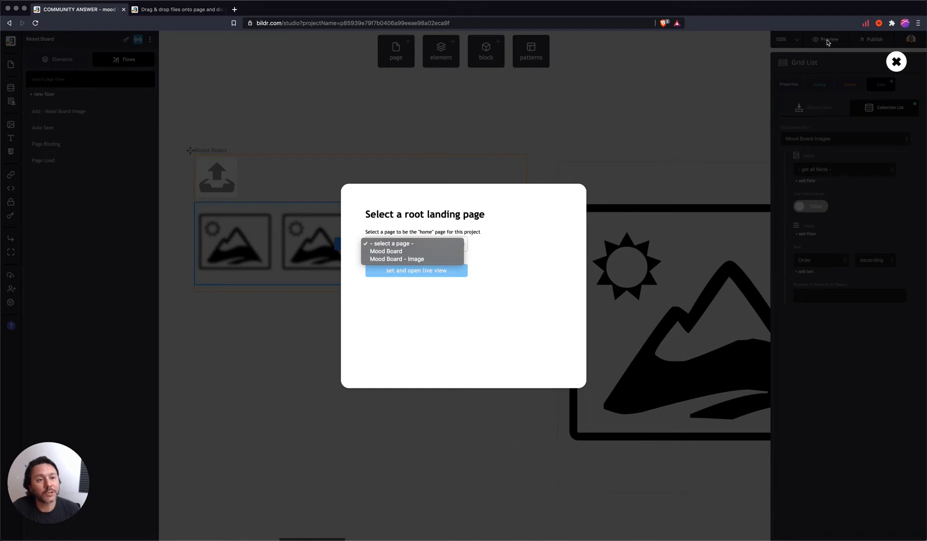
{"action": "left_click", "coordinate": [402, 252]}
{"action": "left_click", "coordinate": [413, 270]}
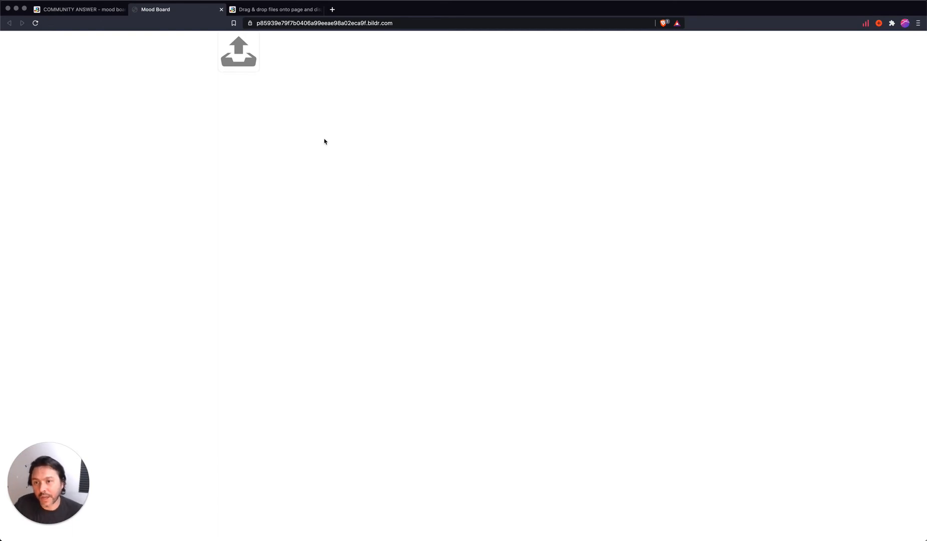
Upload two desktop screenshots one at a time through the live page's image uploader, those stamped 1.38.26 PM and 4.18.36 PM
{"action": "left_click", "coordinate": [234, 51]}
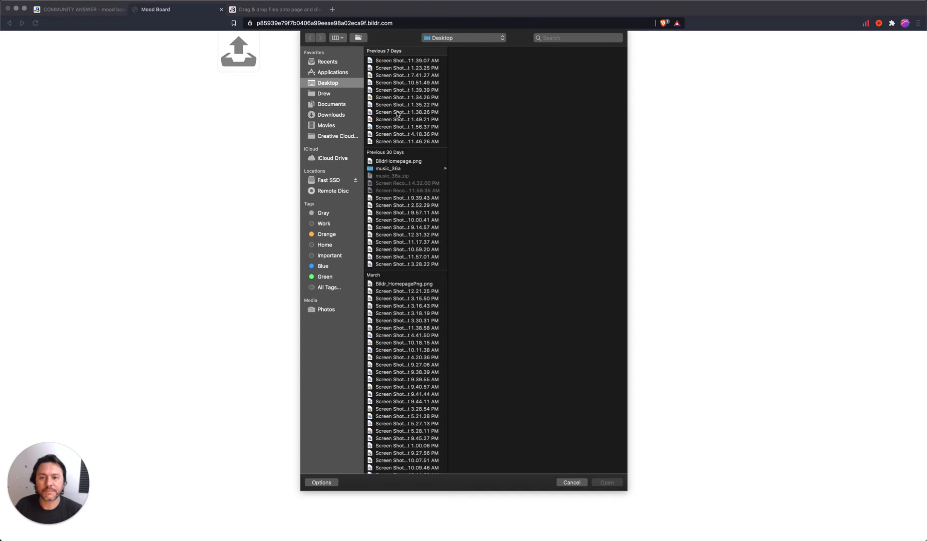
{"action": "double_click", "coordinate": [397, 112]}
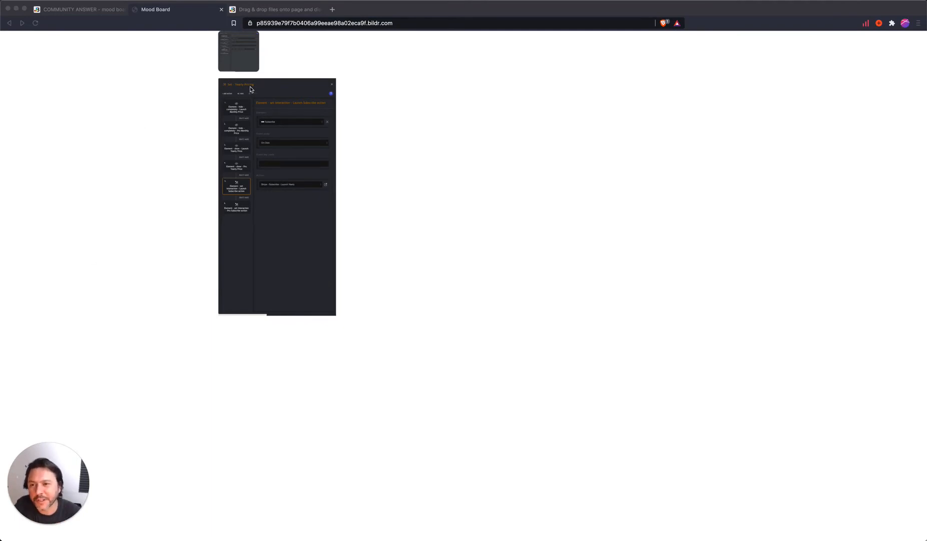
{"action": "left_click", "coordinate": [243, 57]}
{"action": "left_click", "coordinate": [243, 56]}
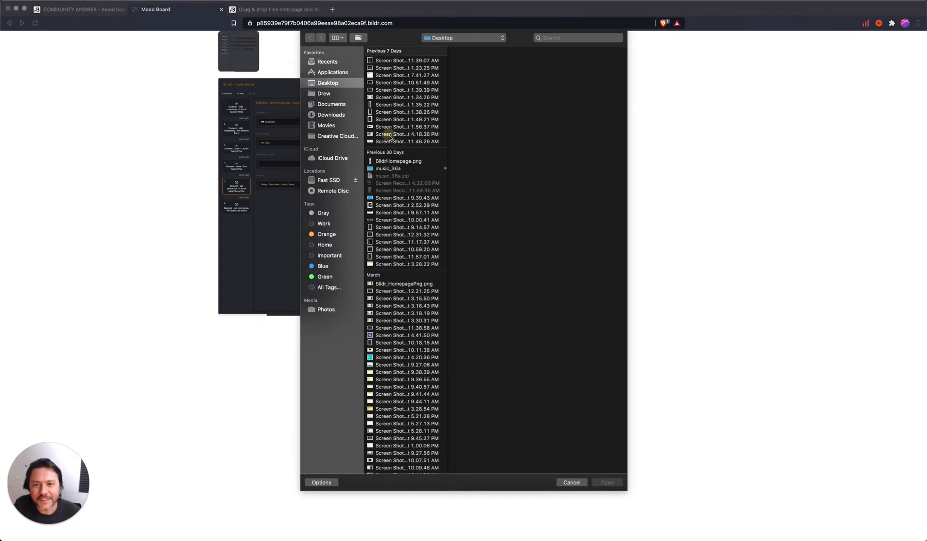
{"action": "left_click", "coordinate": [390, 136]}
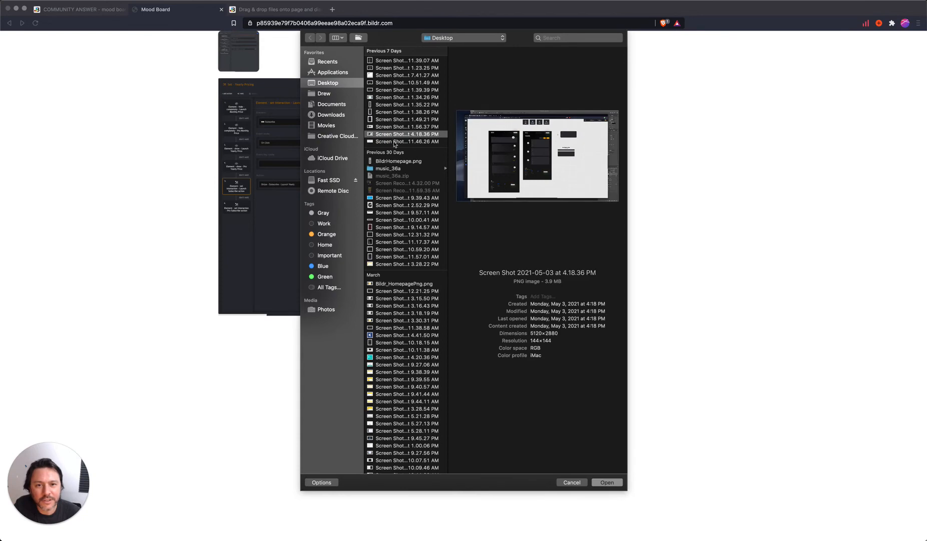
{"action": "left_click", "coordinate": [607, 482]}
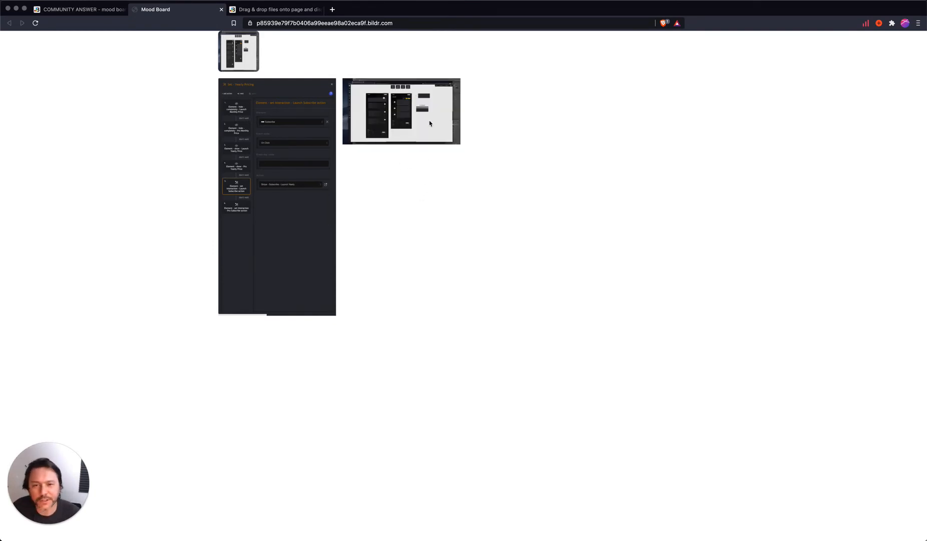
Upload the desktop screenshot stamped 10.00.41 AM through the live page's image uploader
{"action": "left_click", "coordinate": [240, 57]}
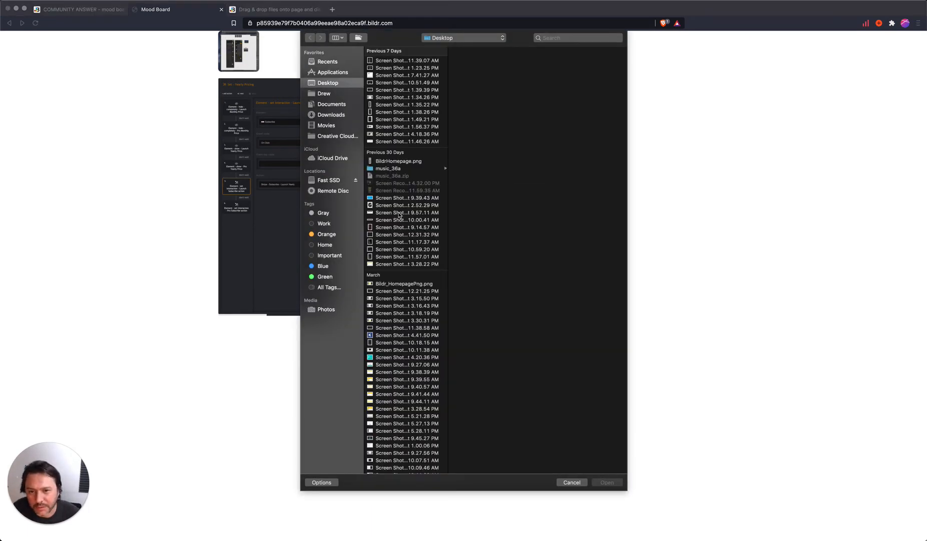
{"action": "left_click", "coordinate": [400, 213]}
{"action": "left_click", "coordinate": [390, 243]}
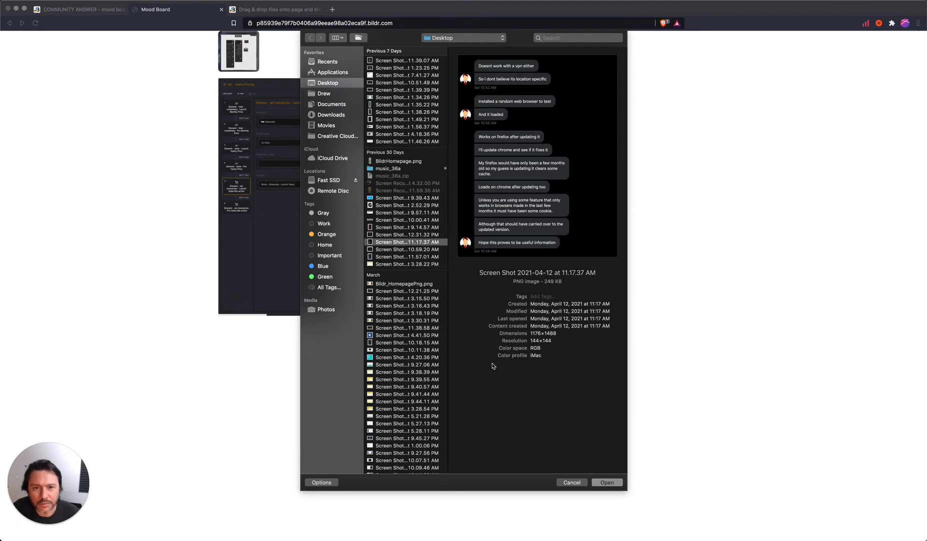
{"action": "left_click", "coordinate": [405, 220]}
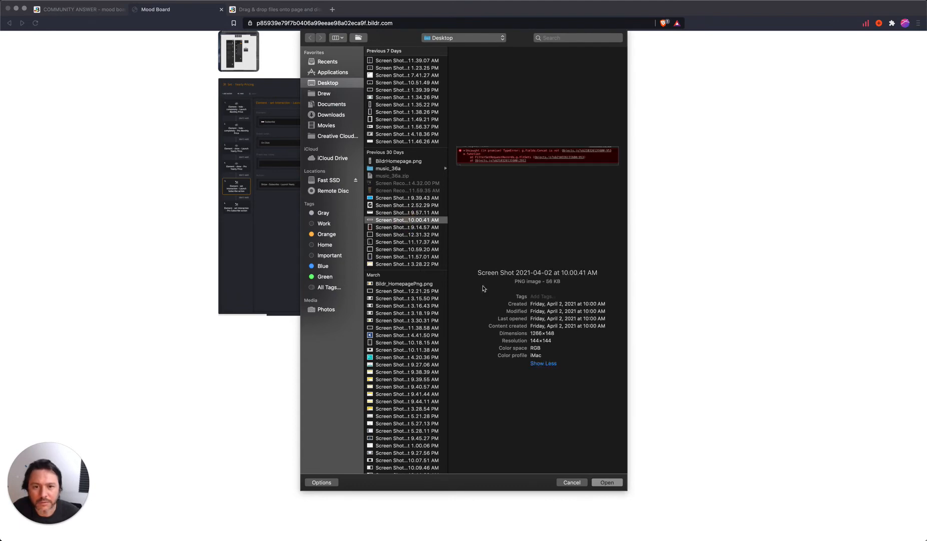
{"action": "left_click", "coordinate": [607, 482]}
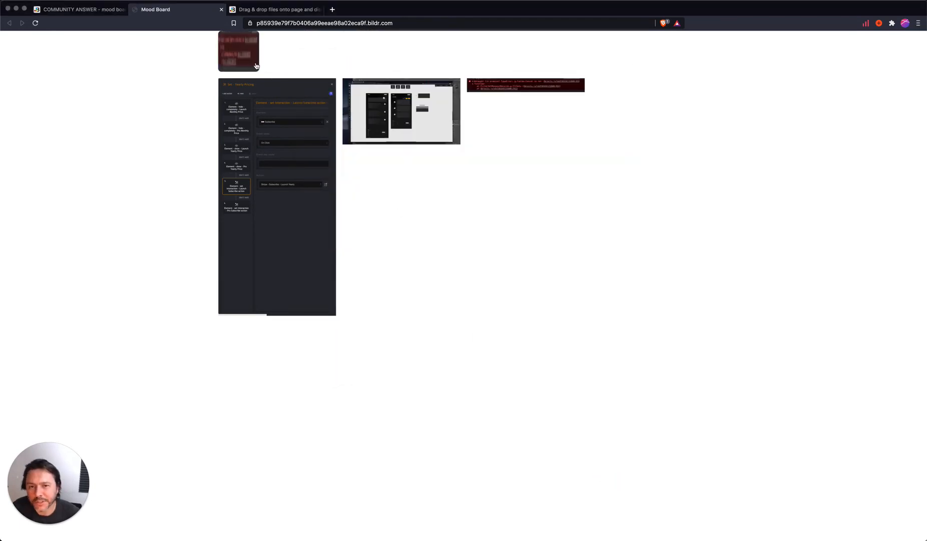
Upload a March desktop screenshot of the yellow No Code List web page through the image uploader
{"action": "left_click", "coordinate": [246, 59]}
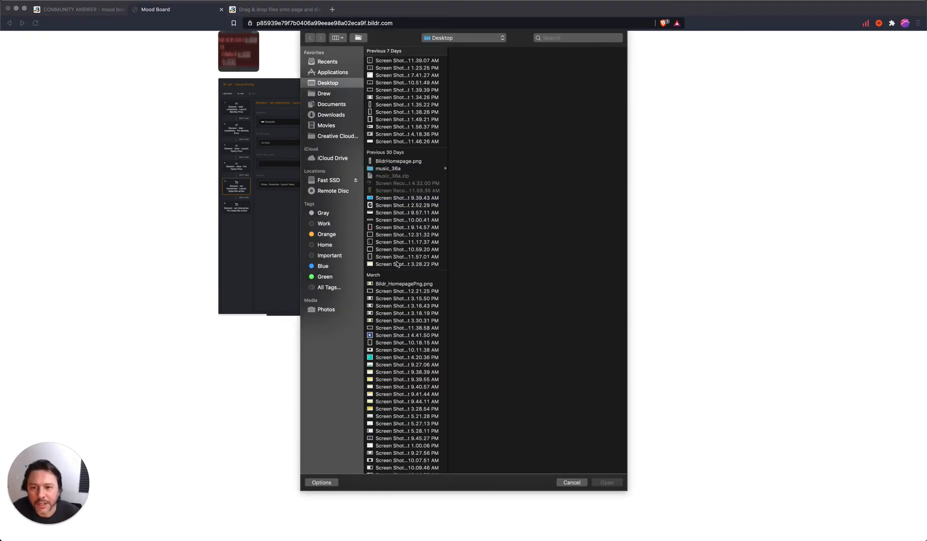
{"action": "left_click", "coordinate": [389, 314]}
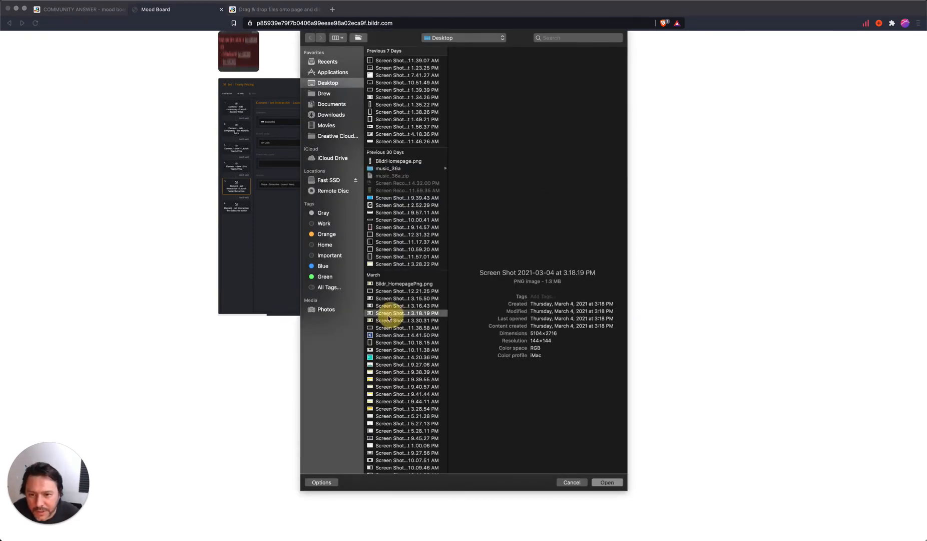
{"action": "left_click", "coordinate": [393, 358]}
{"action": "left_click", "coordinate": [394, 372]}
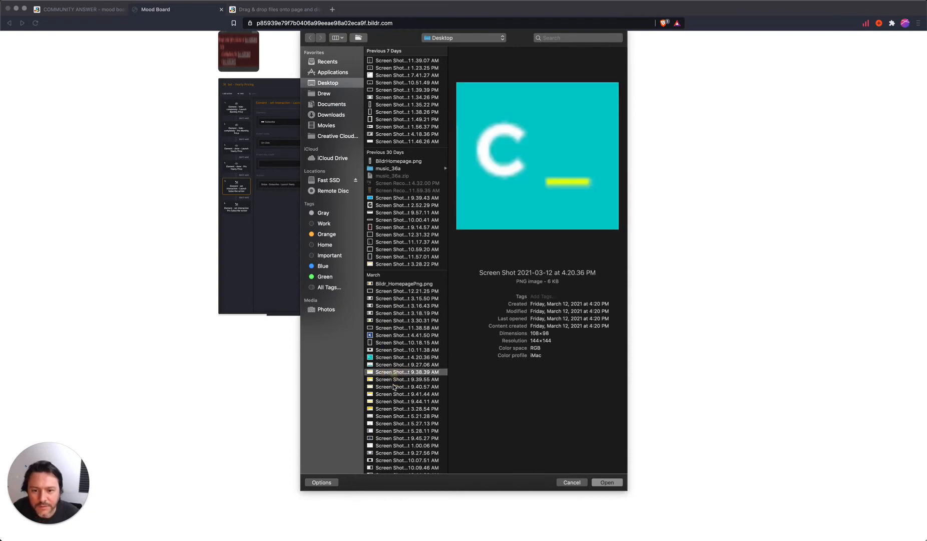
{"action": "left_click", "coordinate": [394, 379]}
{"action": "left_click", "coordinate": [606, 482]}
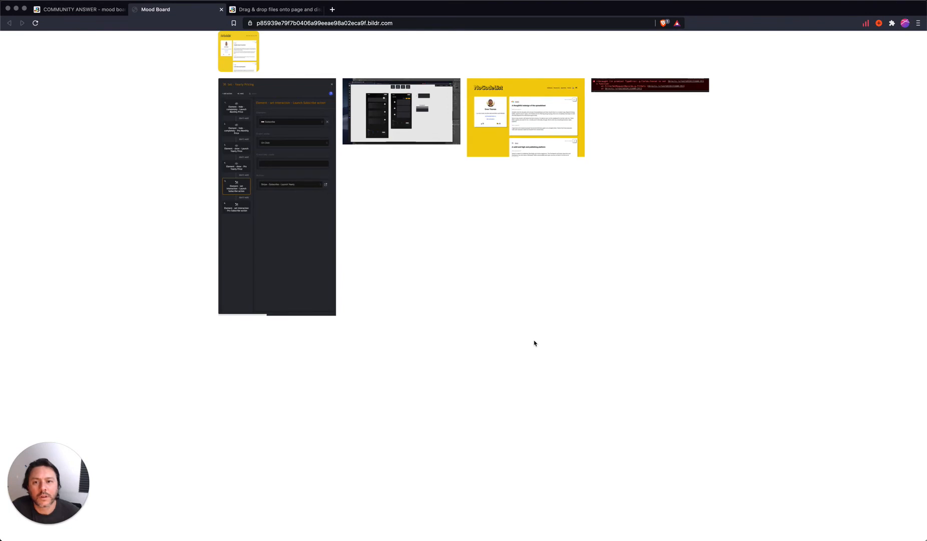
Upload the desktop screenshot of the Grid List settings, stamped 11.57.01 AM, through the image uploader
{"action": "left_click", "coordinate": [239, 55]}
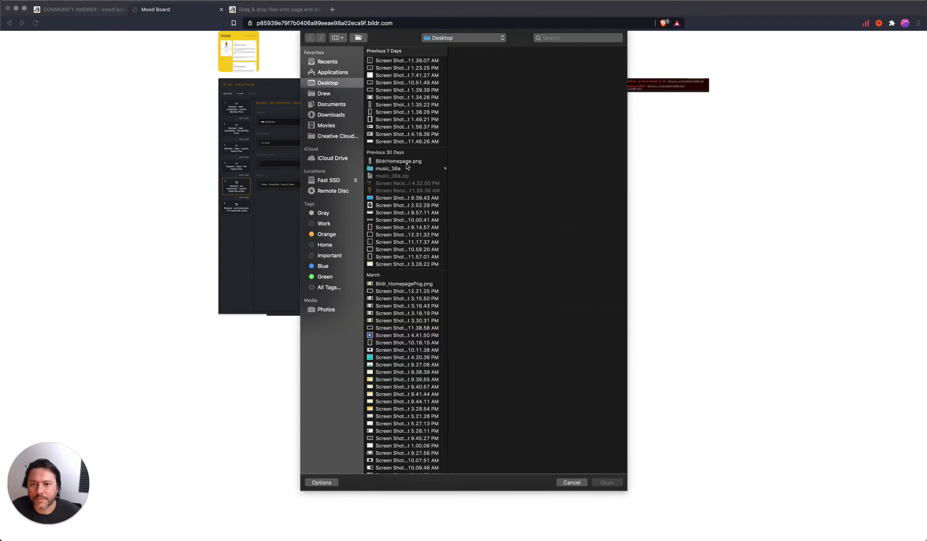
{"action": "left_click", "coordinate": [388, 242]}
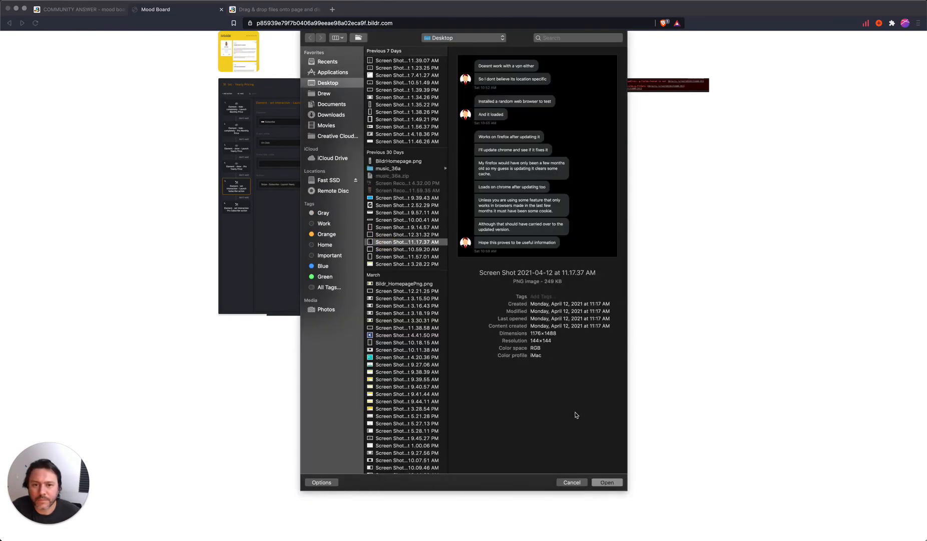
{"action": "left_click", "coordinate": [419, 256]}
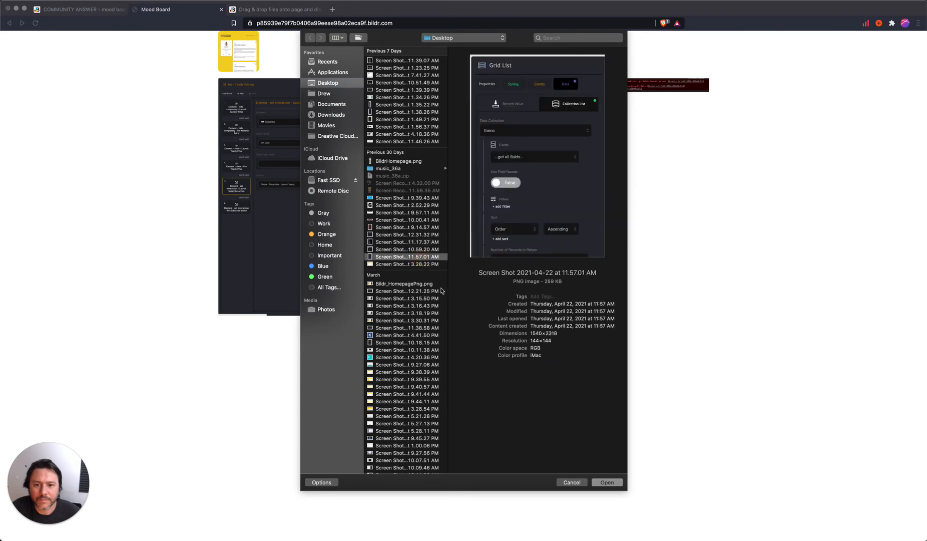
{"action": "left_click", "coordinate": [606, 482]}
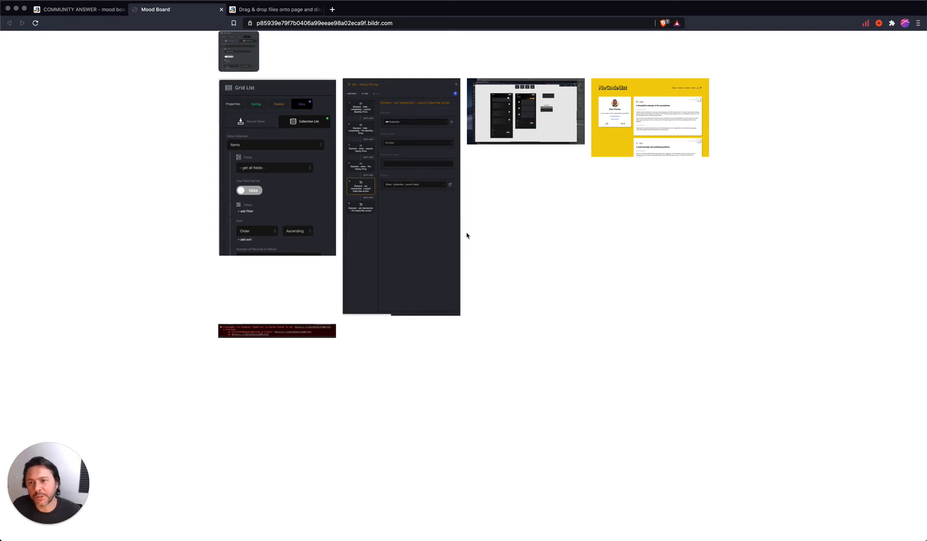
Reload the live Mood Board page and upload the desktop screenshot stamped 10.59.20 AM
{"action": "left_click", "coordinate": [35, 23]}
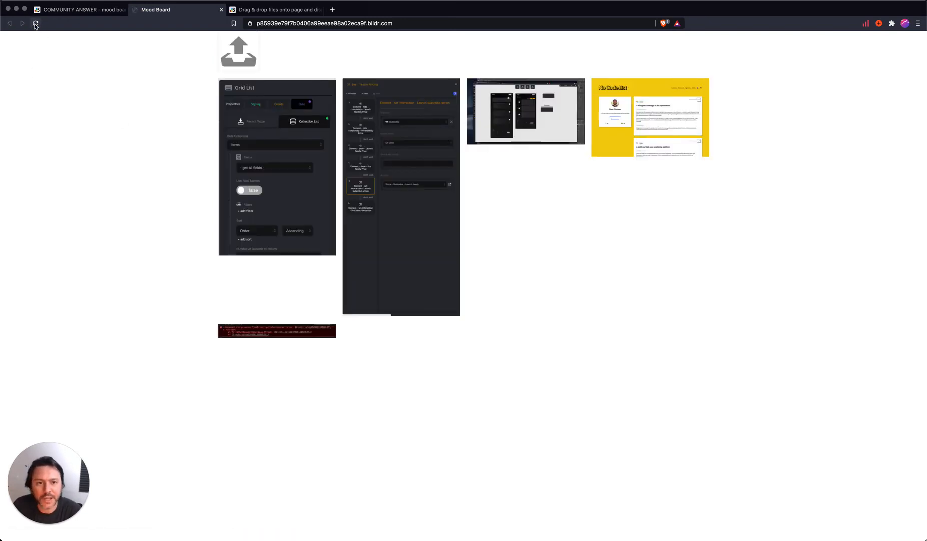
{"action": "left_click", "coordinate": [228, 59]}
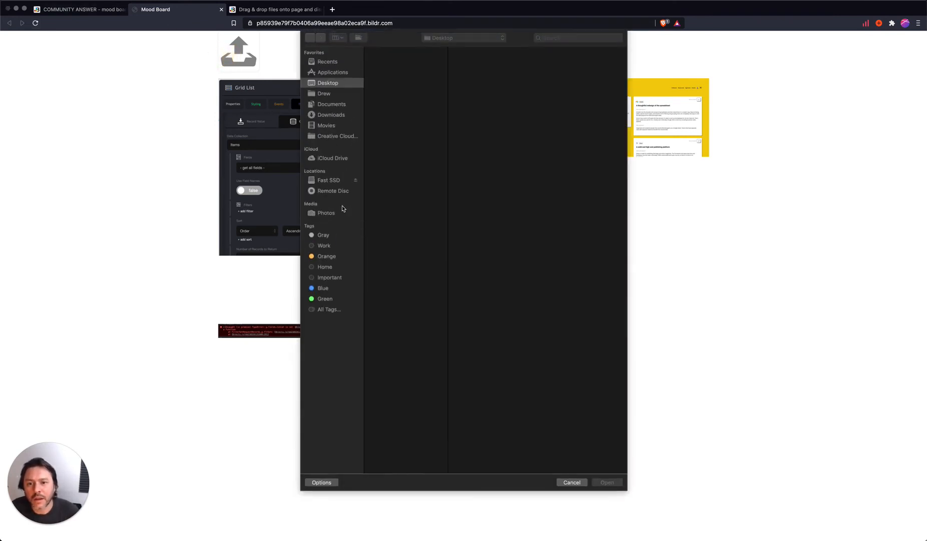
{"action": "left_click", "coordinate": [391, 250]}
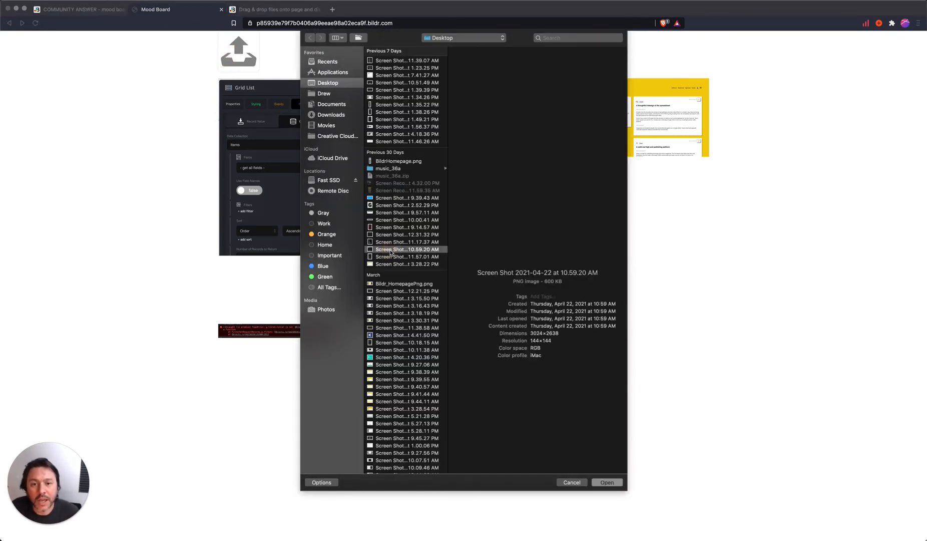
{"action": "left_click", "coordinate": [616, 483]}
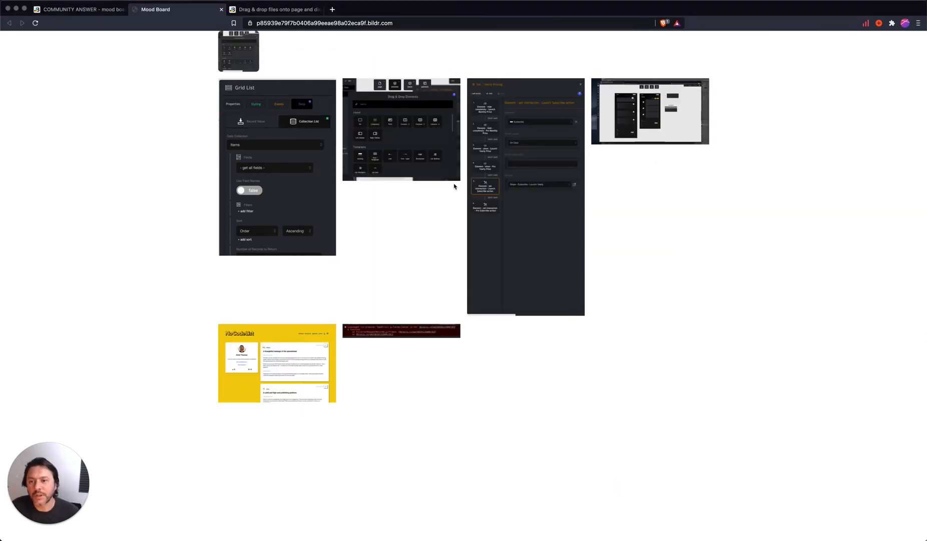
Switch back to the Bildr studio and make the Div around the image on the Mood Board - Image page droppable and draggable
{"action": "left_click", "coordinate": [78, 18]}
{"action": "scroll", "coordinate": [500, 247], "scroll_direction": "right", "scroll_amount": 3}
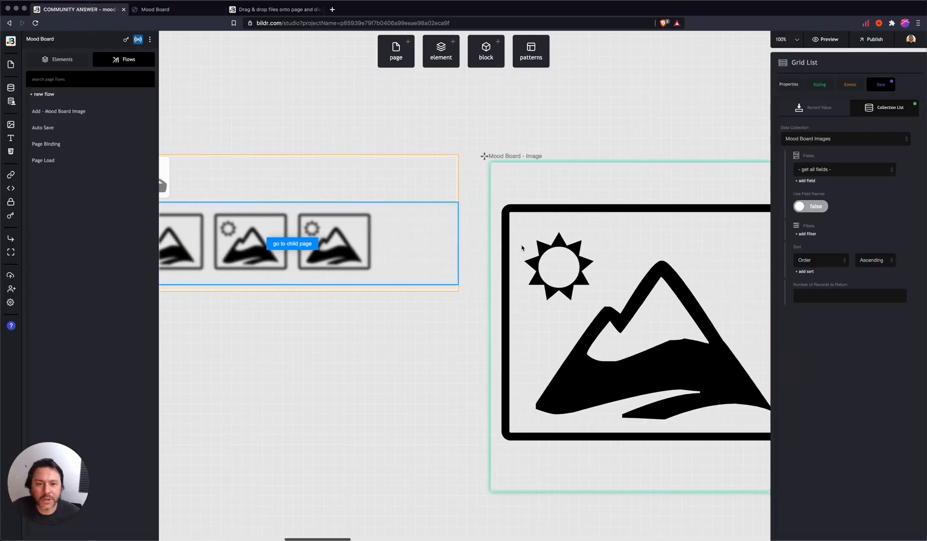
{"action": "scroll", "coordinate": [522, 247], "scroll_direction": "left", "scroll_amount": 2}
{"action": "left_click", "coordinate": [466, 345]}
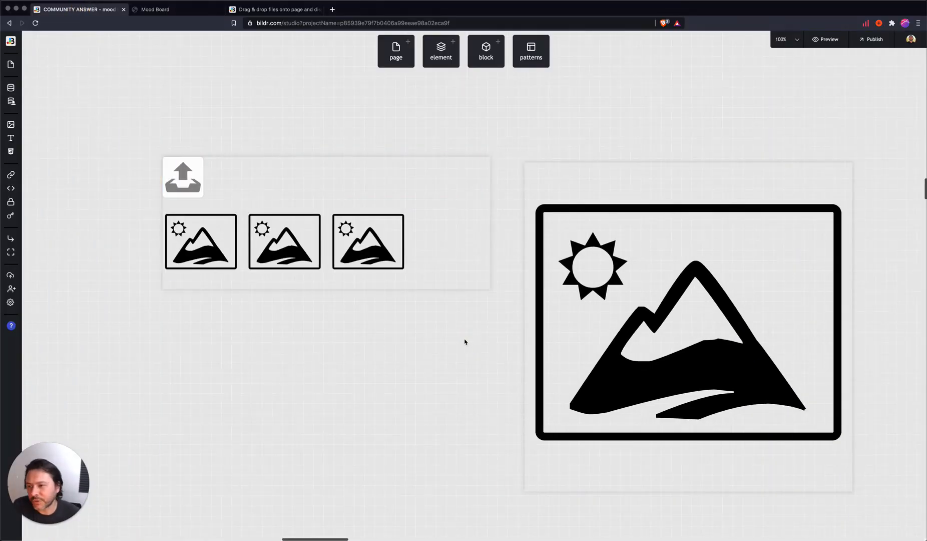
{"action": "scroll", "coordinate": [467, 341], "scroll_direction": "right", "scroll_amount": 2}
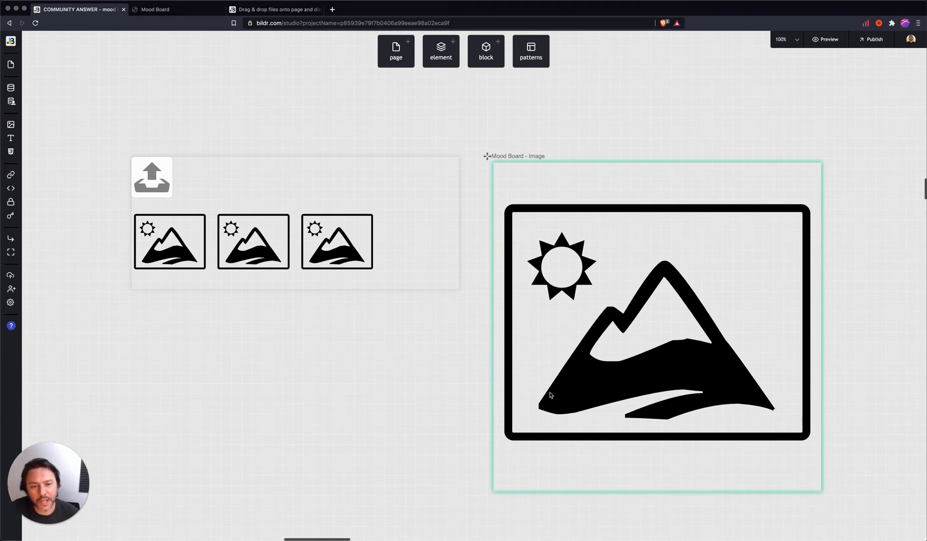
{"action": "left_click", "coordinate": [589, 339]}
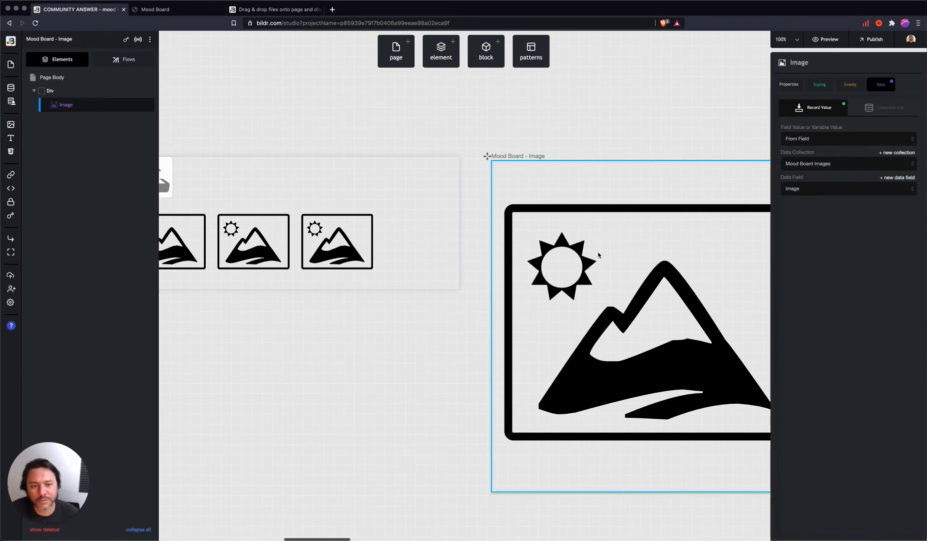
{"action": "left_click", "coordinate": [52, 92]}
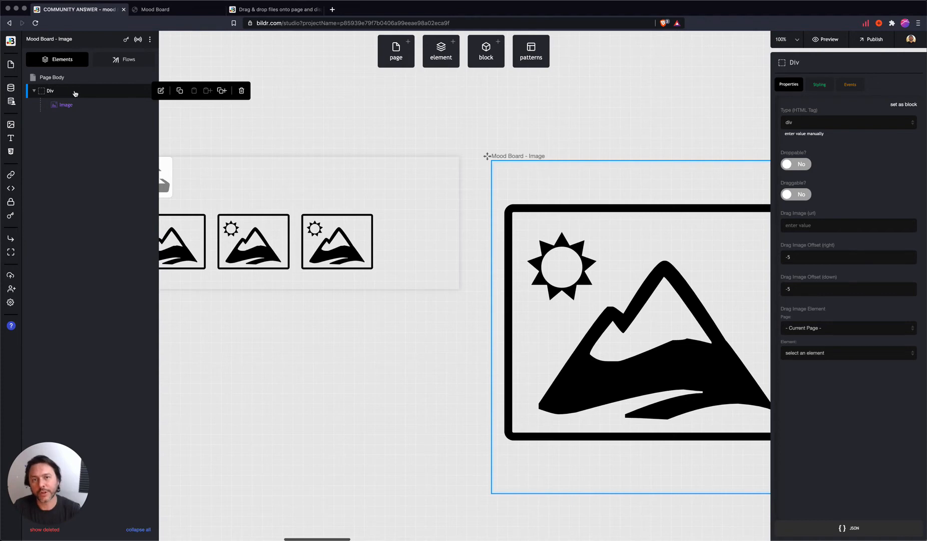
{"action": "left_click", "coordinate": [54, 89]}
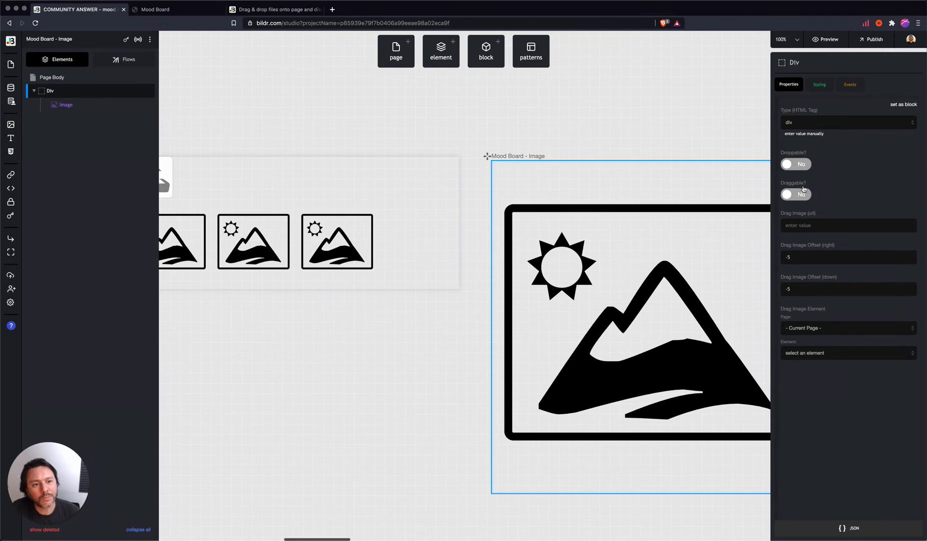
{"action": "left_click", "coordinate": [797, 164]}
{"action": "left_click", "coordinate": [798, 194]}
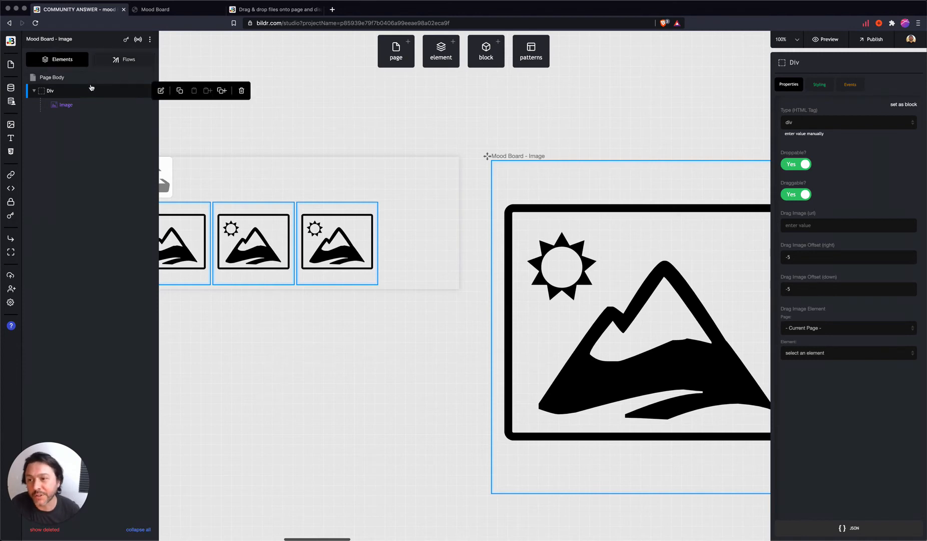
{"action": "left_click", "coordinate": [114, 63]}
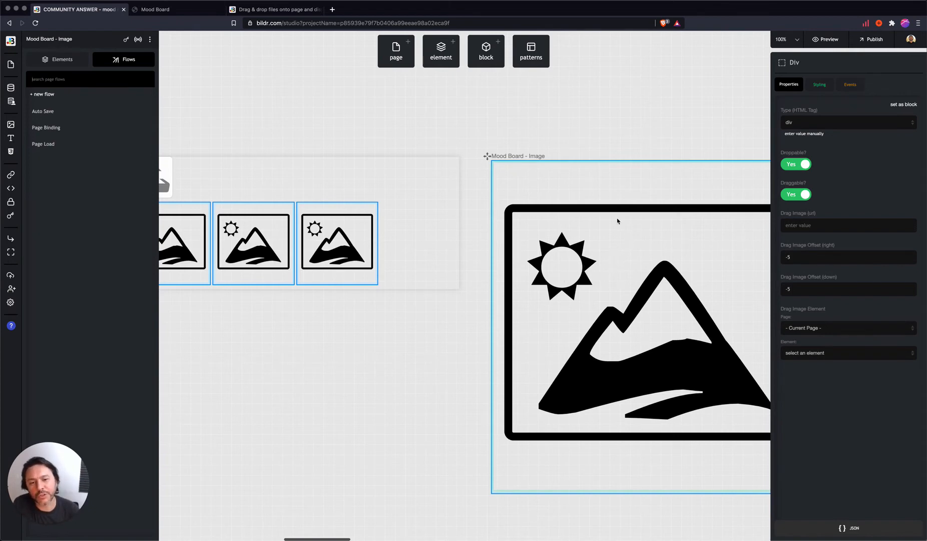
{"action": "scroll", "coordinate": [682, 225], "scroll_direction": "right", "scroll_amount": 2}
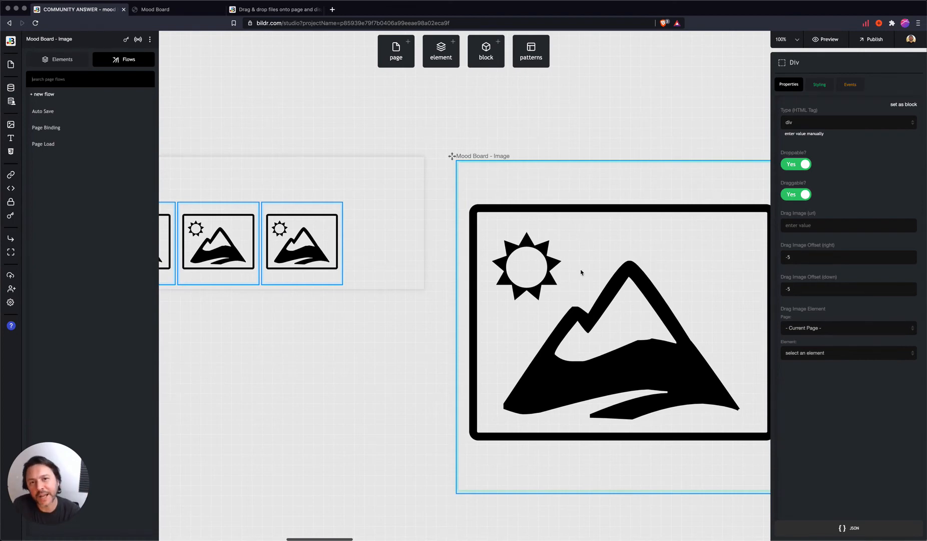
{"action": "scroll", "coordinate": [273, 170], "scroll_direction": "left", "scroll_amount": 5}
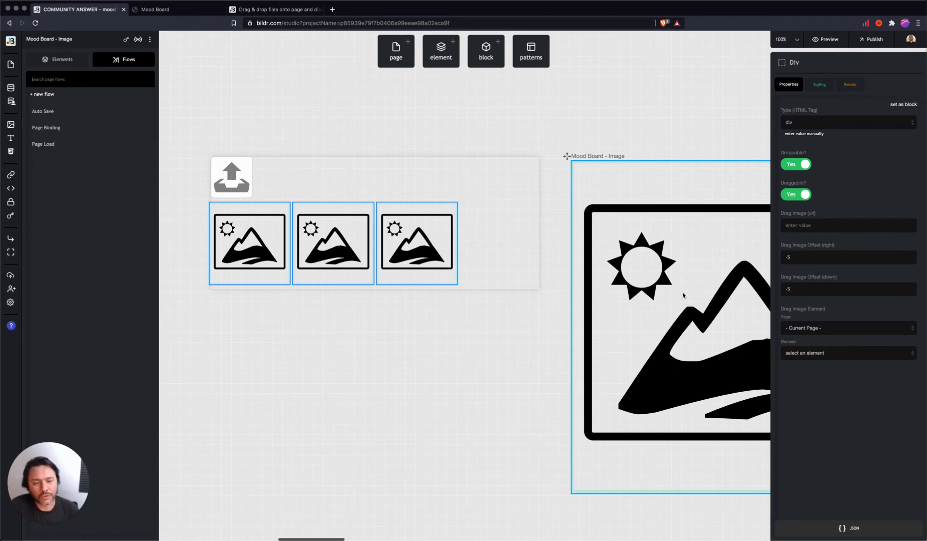
{"action": "scroll", "coordinate": [602, 306], "scroll_direction": "right", "scroll_amount": 5}
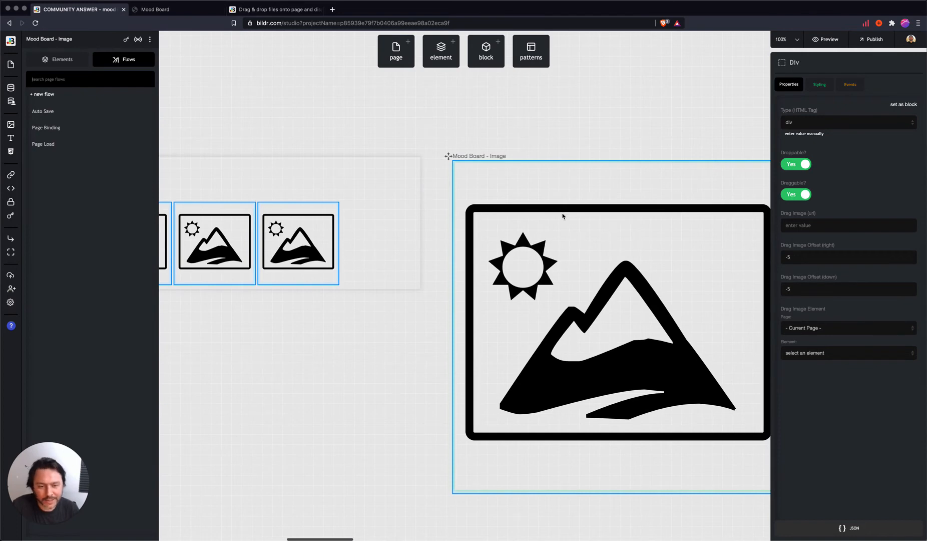
{"action": "scroll", "coordinate": [511, 183], "scroll_direction": "left", "scroll_amount": 1}
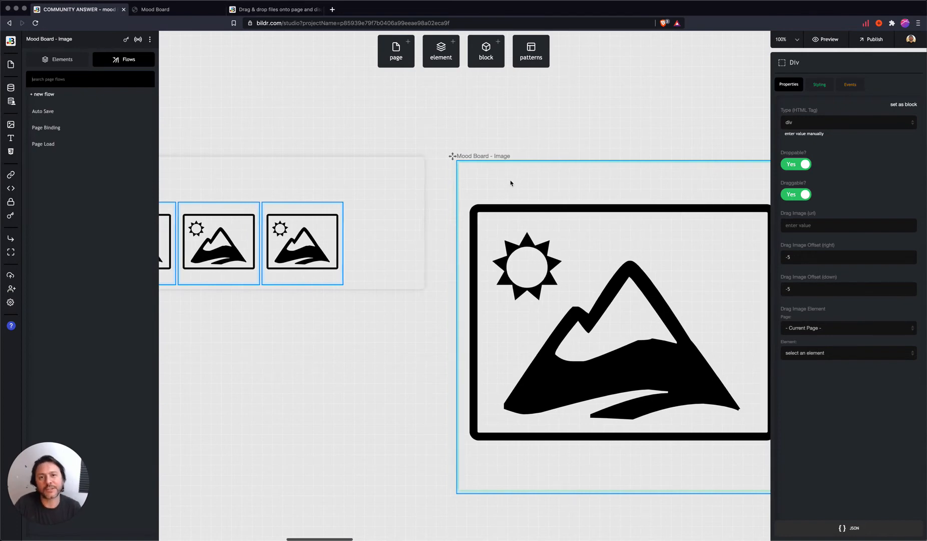
{"action": "scroll", "coordinate": [511, 183], "scroll_direction": "up", "scroll_amount": 1}
{"action": "scroll", "coordinate": [502, 254], "scroll_direction": "right", "scroll_amount": 1}
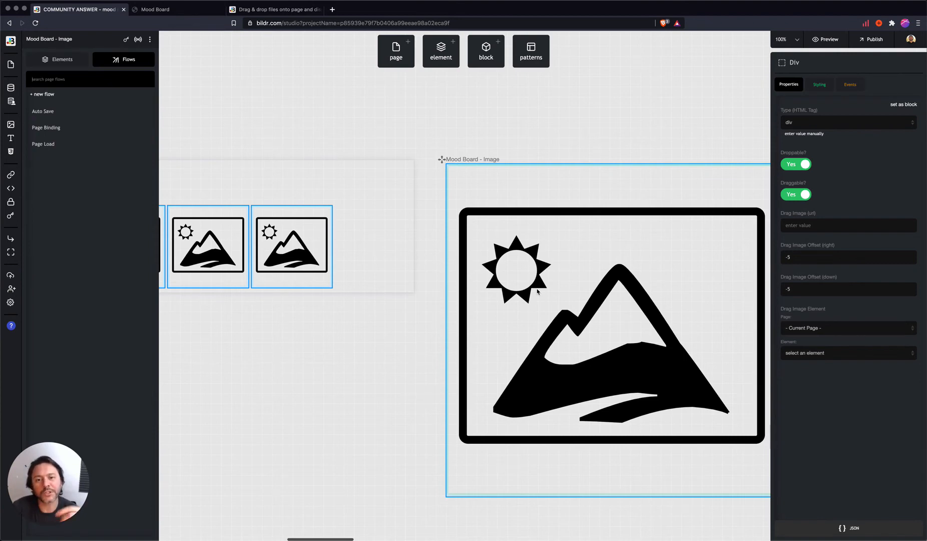
{"action": "scroll", "coordinate": [339, 190], "scroll_direction": "left", "scroll_amount": 5}
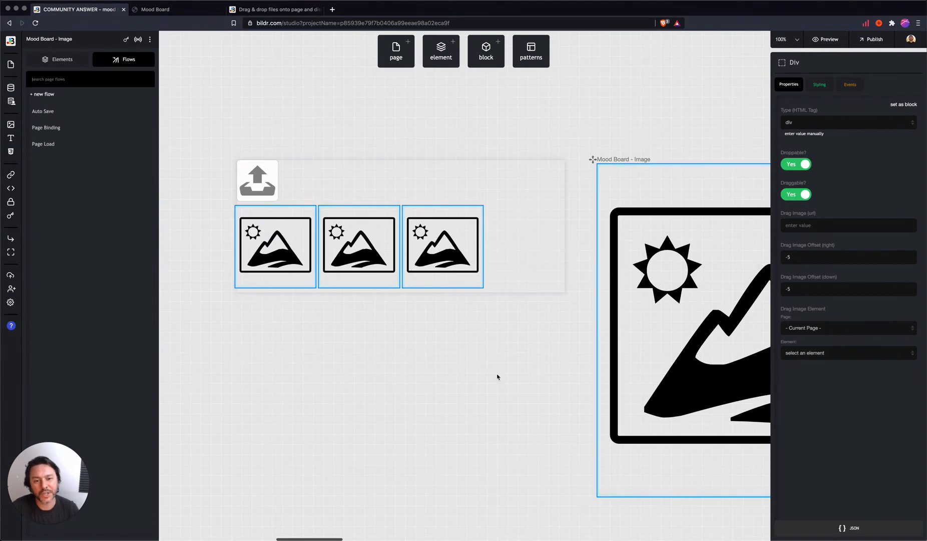
{"action": "scroll", "coordinate": [494, 369], "scroll_direction": "right", "scroll_amount": 3}
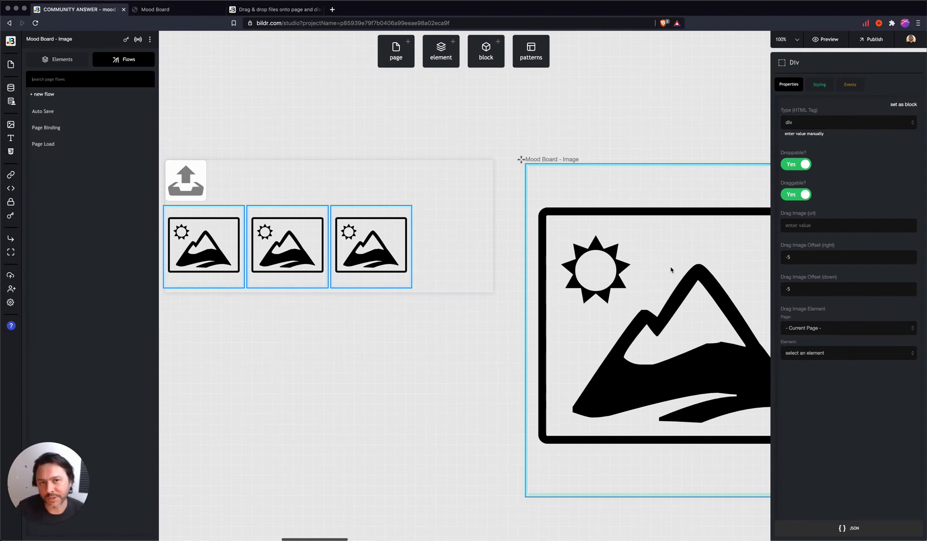
{"action": "scroll", "coordinate": [458, 267], "scroll_direction": "left", "scroll_amount": 1}
{"action": "scroll", "coordinate": [457, 266], "scroll_direction": "right", "scroll_amount": 1}
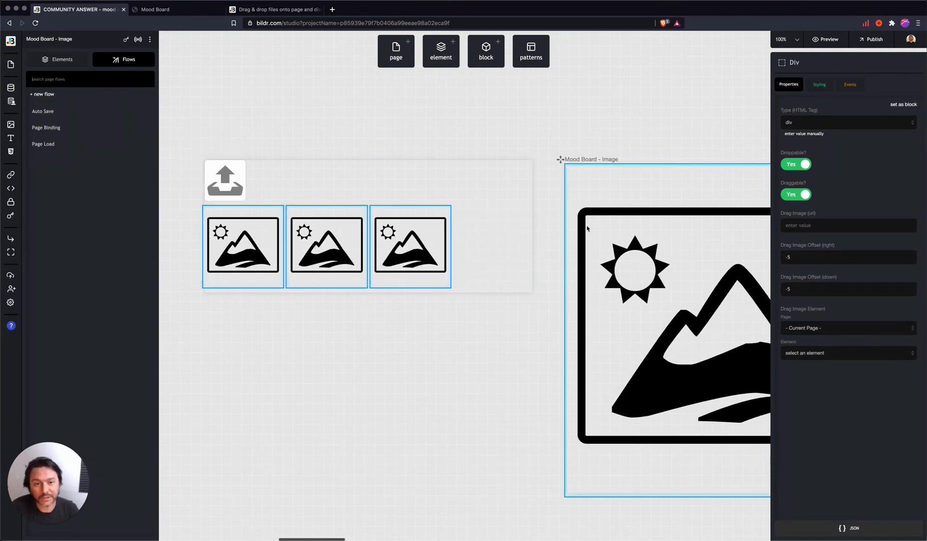
Create a flow named "Set State - Dragging" on the Mood Board - Image page
{"action": "left_click", "coordinate": [607, 205]}
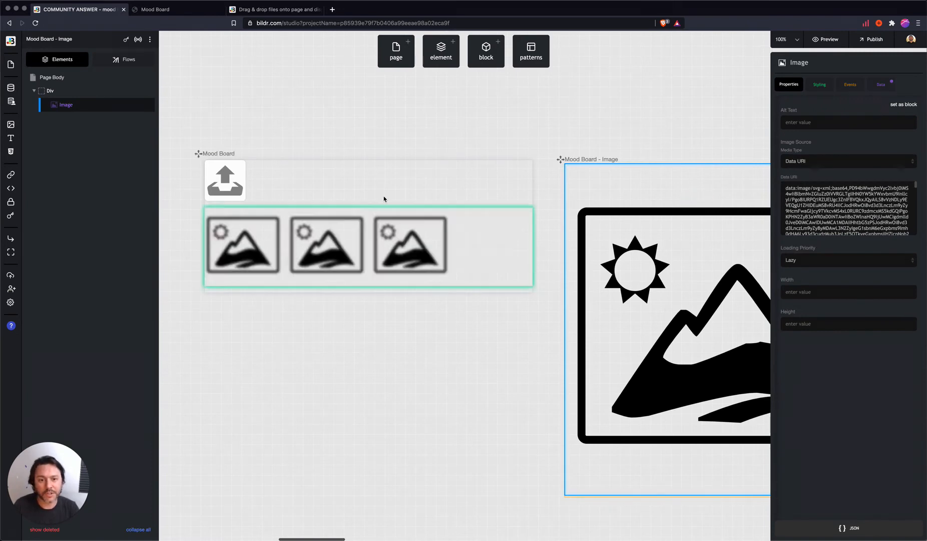
{"action": "left_click", "coordinate": [123, 59]}
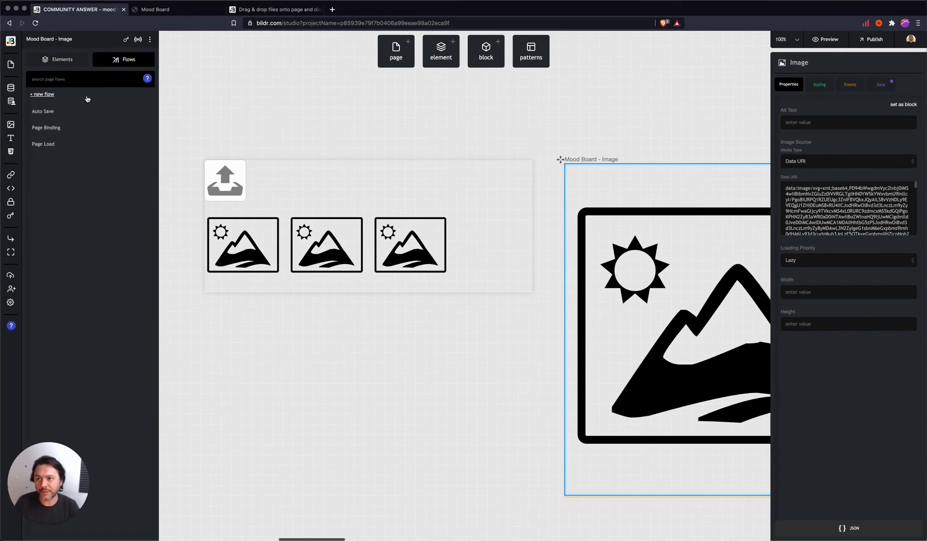
{"action": "left_click", "coordinate": [47, 95]}
{"action": "type", "text": "SE"}
{"action": "key", "text": "BackSpace"}
{"action": "key", "text": "BackSpace"}
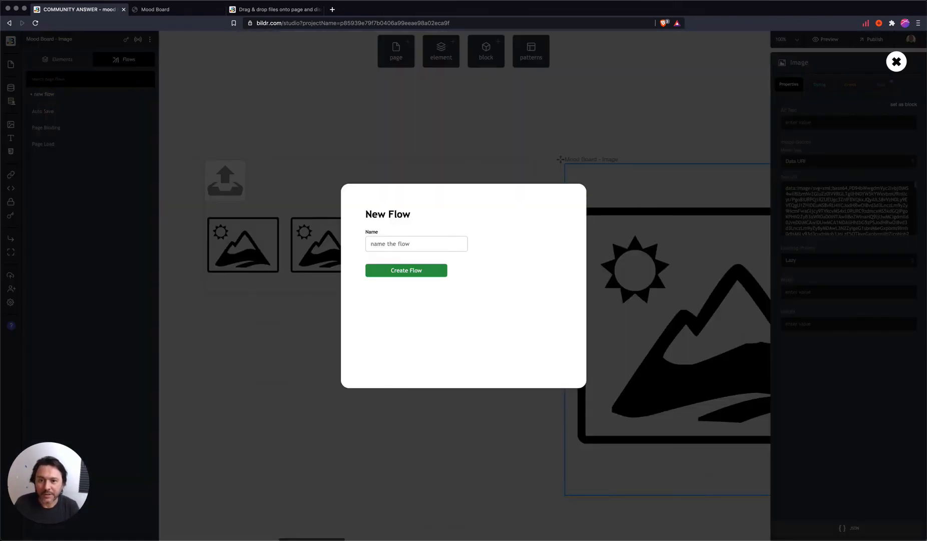
{"action": "type", "text": "Set STate"}
{"action": "key", "text": "BackSpace"}
{"action": "key", "text": "BackSpace"}
{"action": "key", "text": "BackSpace"}
{"action": "key", "text": "BackSpace"}
{"action": "key", "text": "BackSpace"}
{"action": "type", "text": "tate - G"}
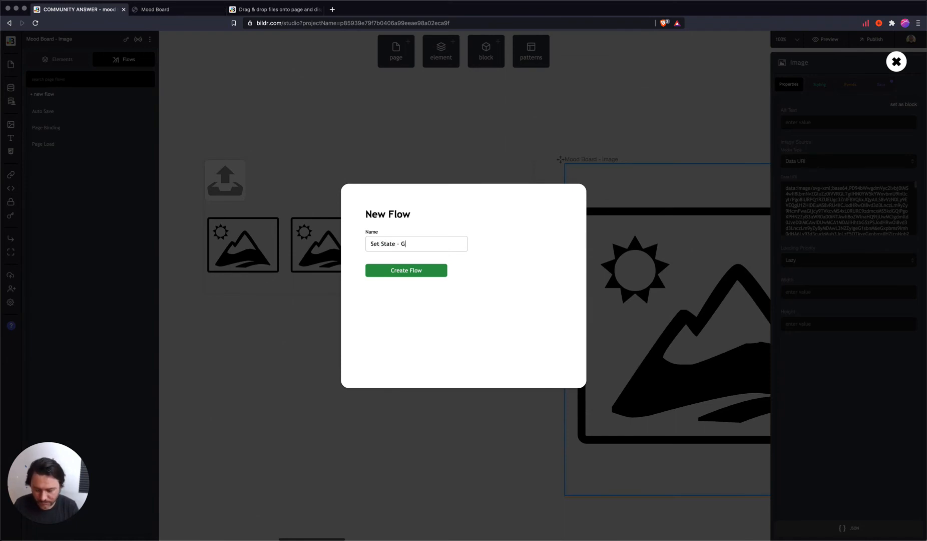
{"action": "key", "text": "BackSpace"}
{"action": "type", "text": "Dragging"}
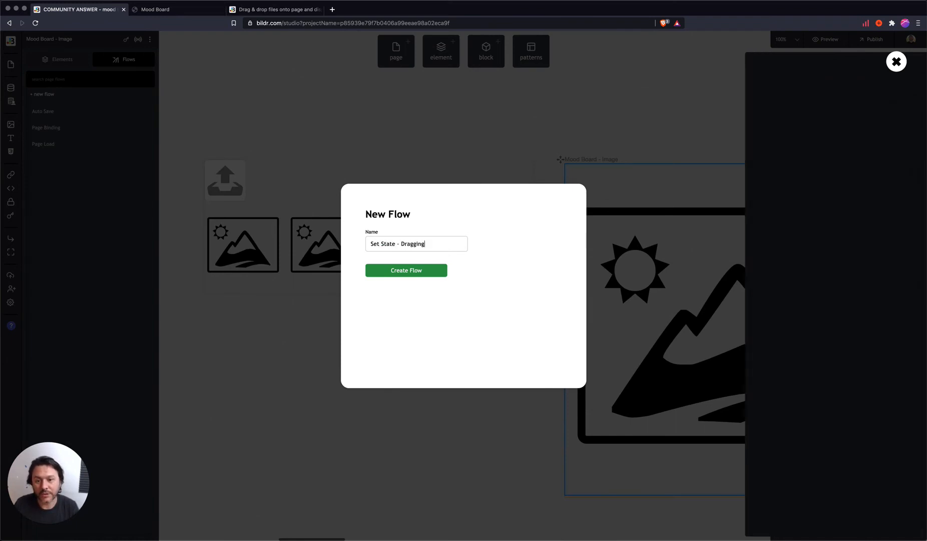
{"action": "key", "text": "Return"}
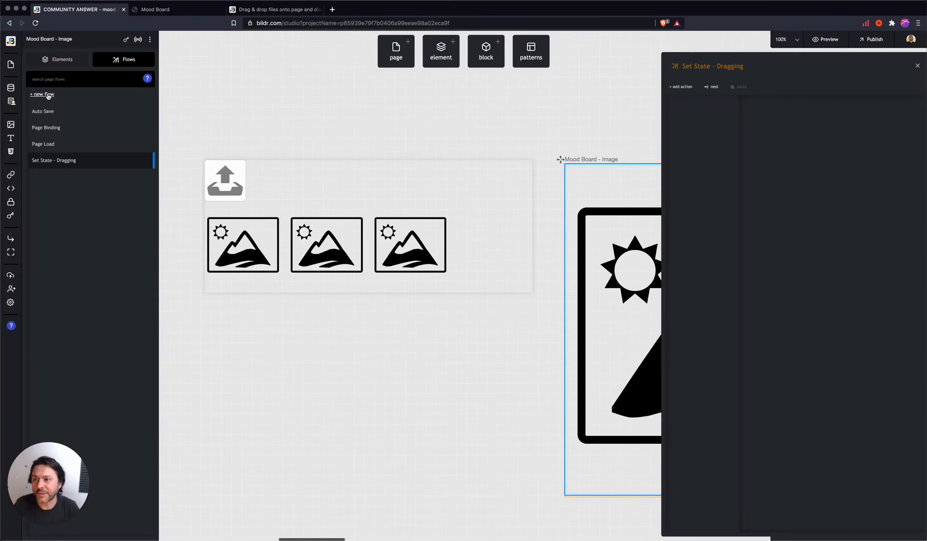
Create another flow on the Mood Board - Image page named "Set State - Stop Dragging"
{"action": "left_click", "coordinate": [44, 94]}
{"action": "type", "text": "Set STate"}
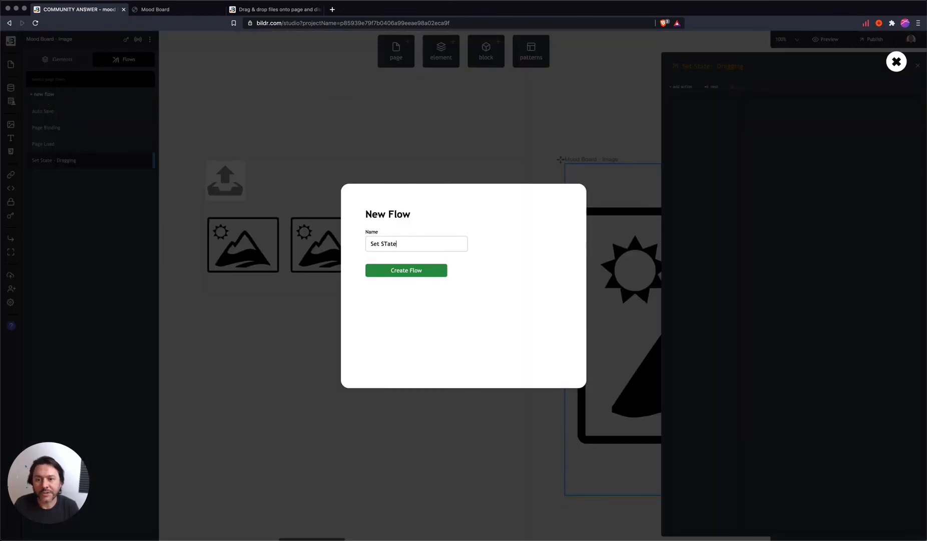
{"action": "key", "text": "BackSpace"}
{"action": "key", "text": "BackSpace"}
{"action": "key", "text": "BackSpace"}
{"action": "key", "text": "BackSpace"}
{"action": "type", "text": "tate"}
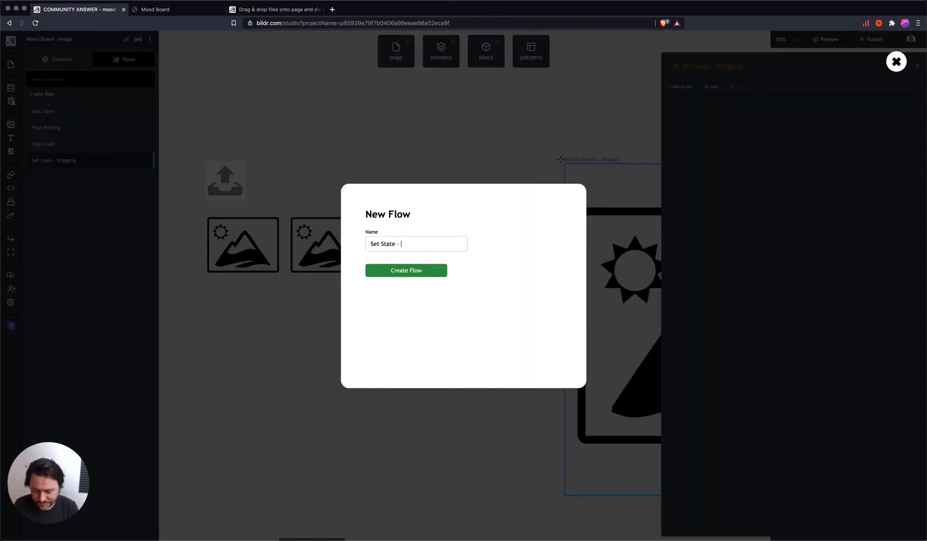
{"action": "type", "text": " - Stop "}
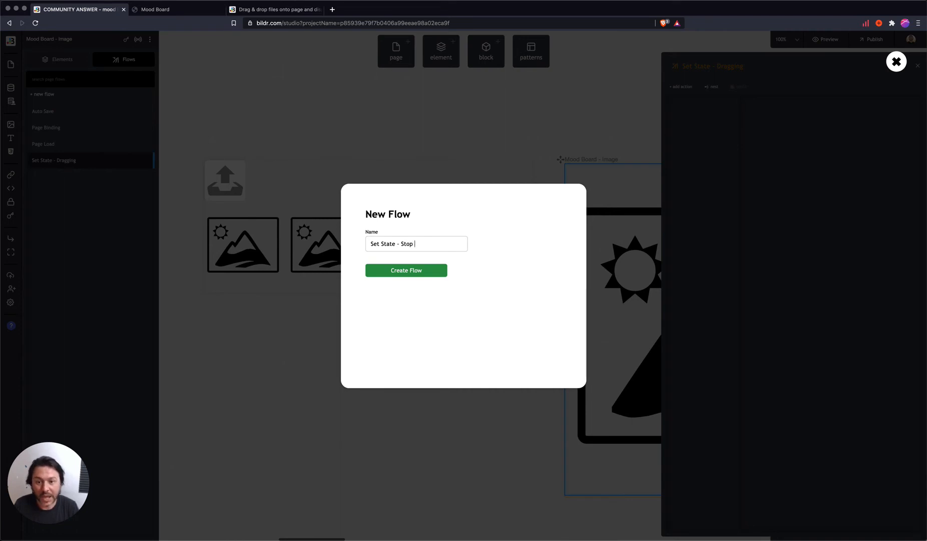
{"action": "type", "text": "DRagging"}
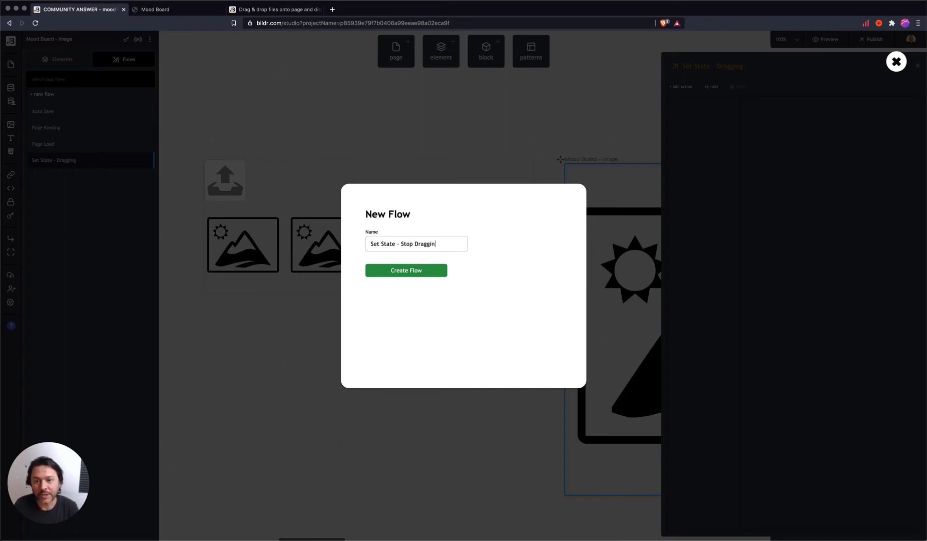
{"action": "key", "text": "Return"}
Add a flow named "Set State - Drag Over" to the Mood Board - Image page
{"action": "left_click", "coordinate": [41, 94]}
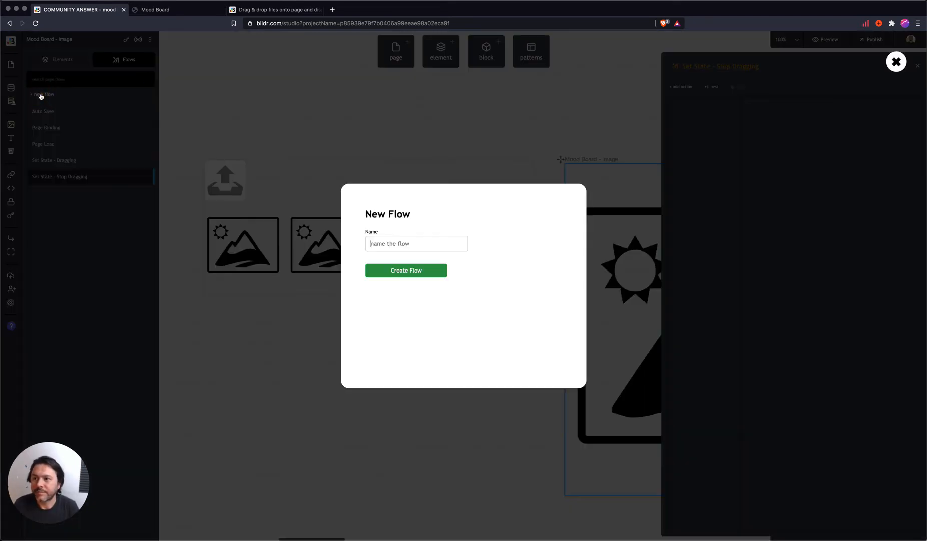
{"action": "type", "text": "S"}
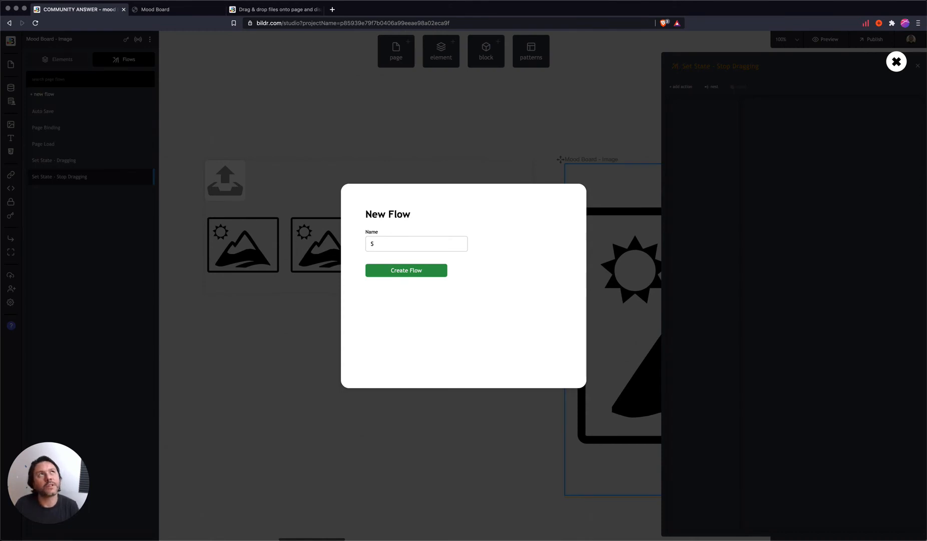
{"action": "type", "text": "et Sta"}
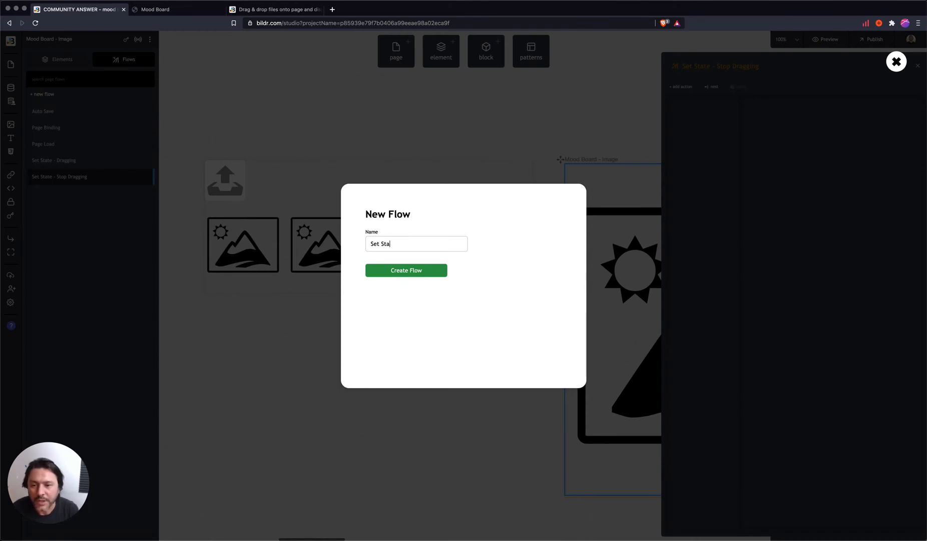
{"action": "type", "text": "te - "}
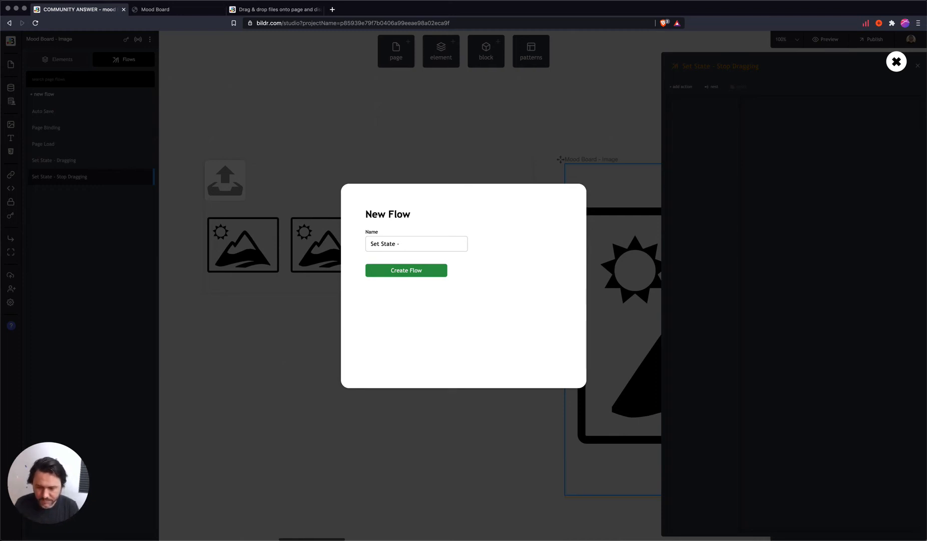
{"action": "type", "text": "Drag Over"}
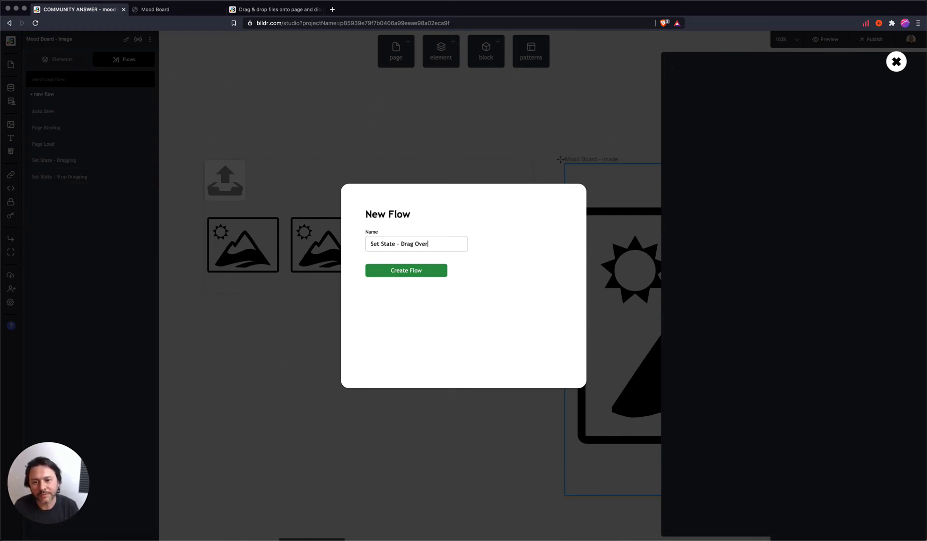
{"action": "key", "text": "Return"}
Add a flow named "Set State - Drag Leave" to the Mood Board - Image page
{"action": "left_click", "coordinate": [36, 95]}
{"action": "type", "text": "S"}
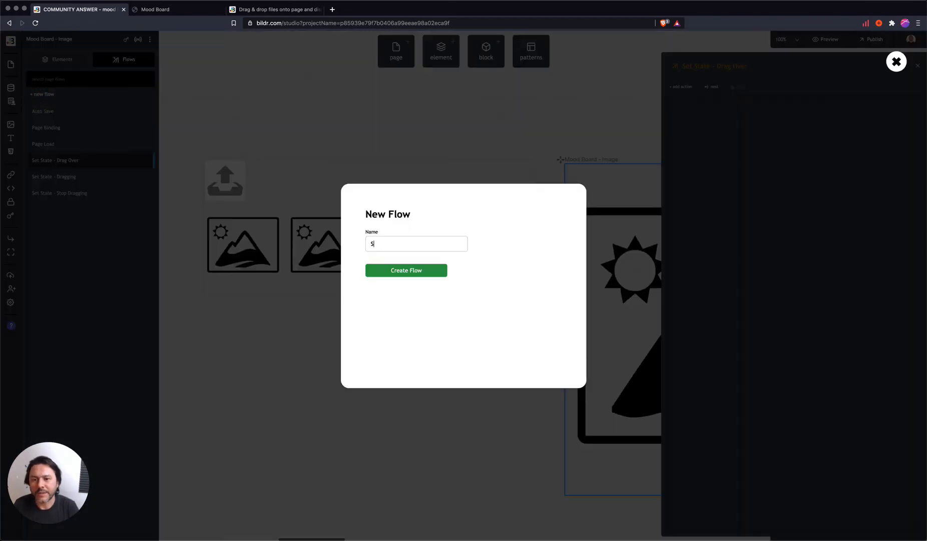
{"action": "type", "text": "et State - Drag Leave"}
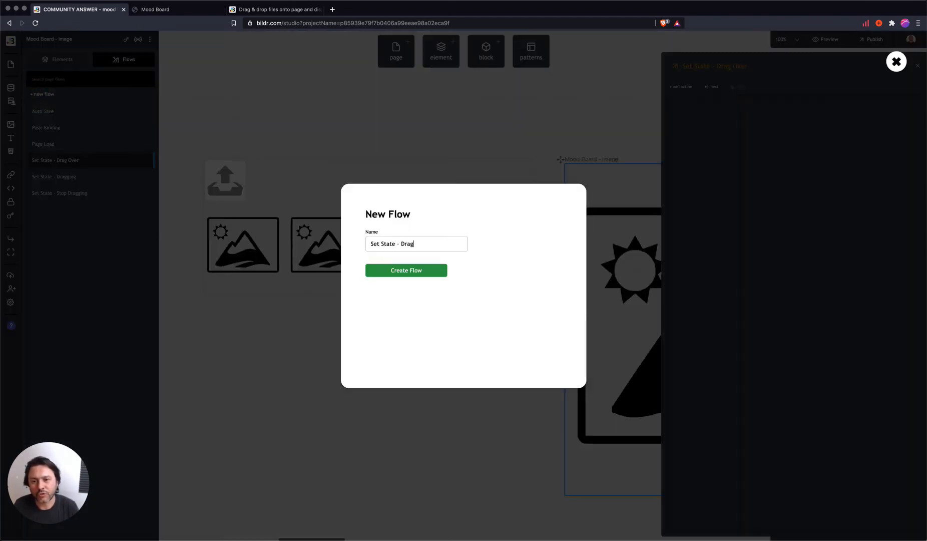
{"action": "key", "text": "Return"}
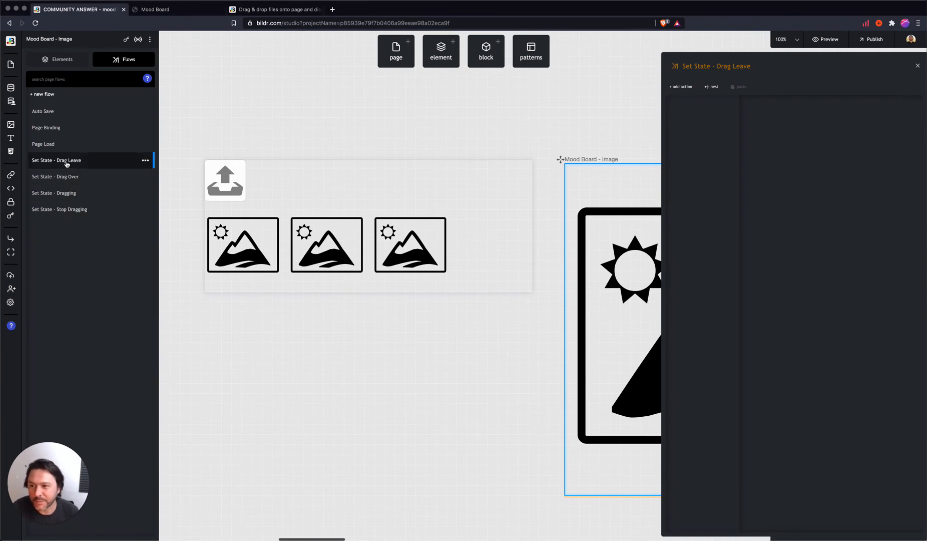
Add a Set variable action to the Set State - Dragging flow, with the Parent Page as its target page
{"action": "left_click", "coordinate": [50, 195]}
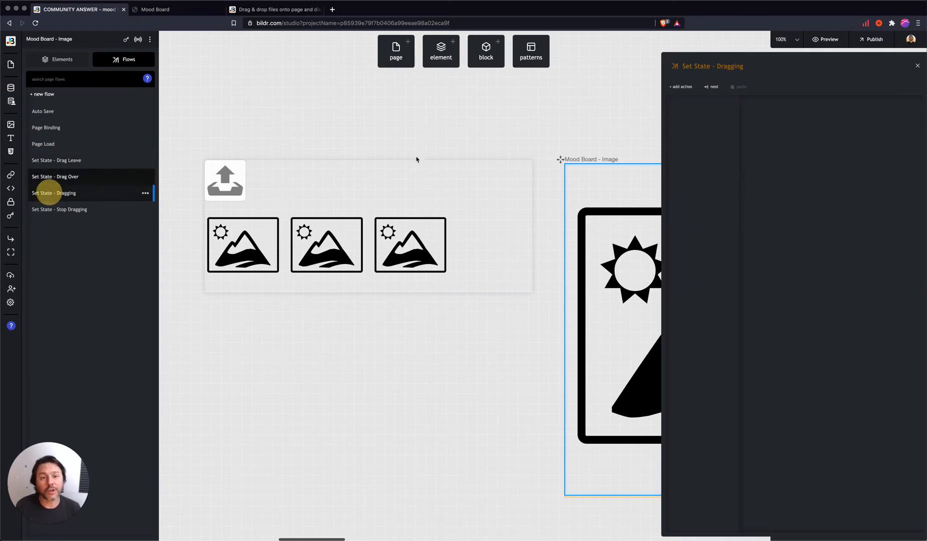
{"action": "left_click", "coordinate": [687, 88]}
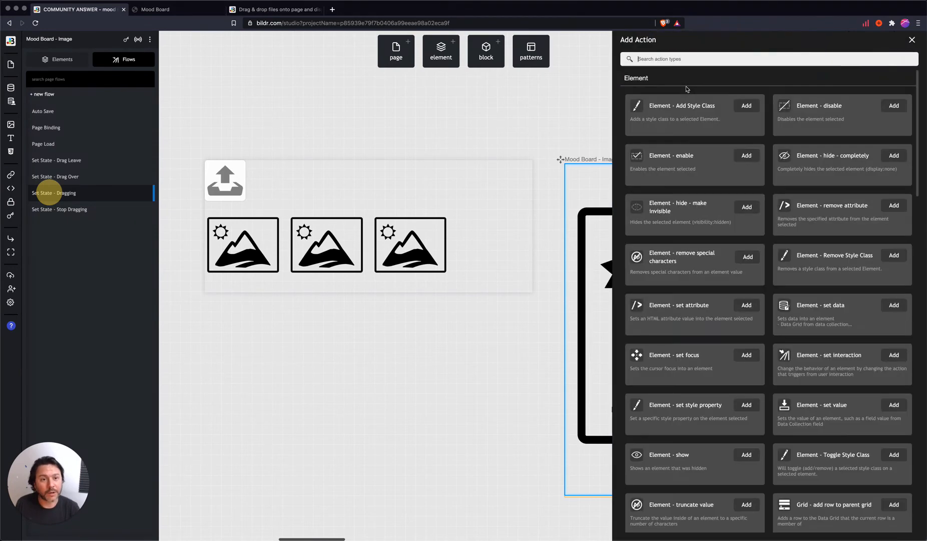
{"action": "type", "text": "set vari"}
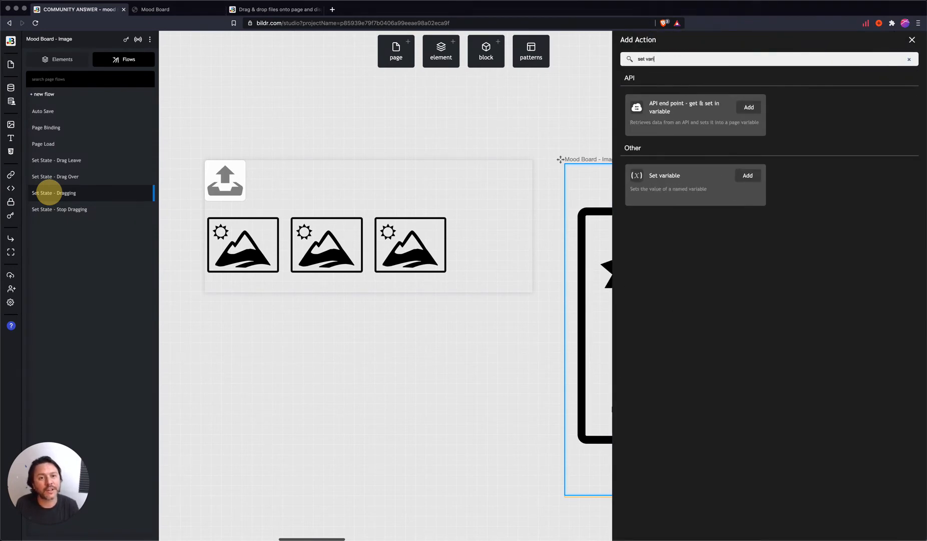
{"action": "left_click", "coordinate": [747, 176]}
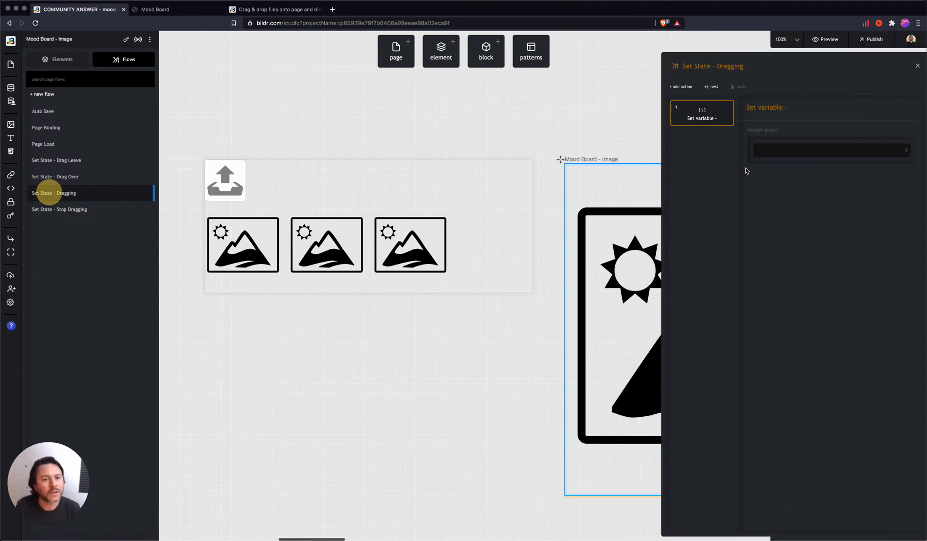
{"action": "left_click", "coordinate": [786, 150]}
{"action": "left_click", "coordinate": [774, 164]}
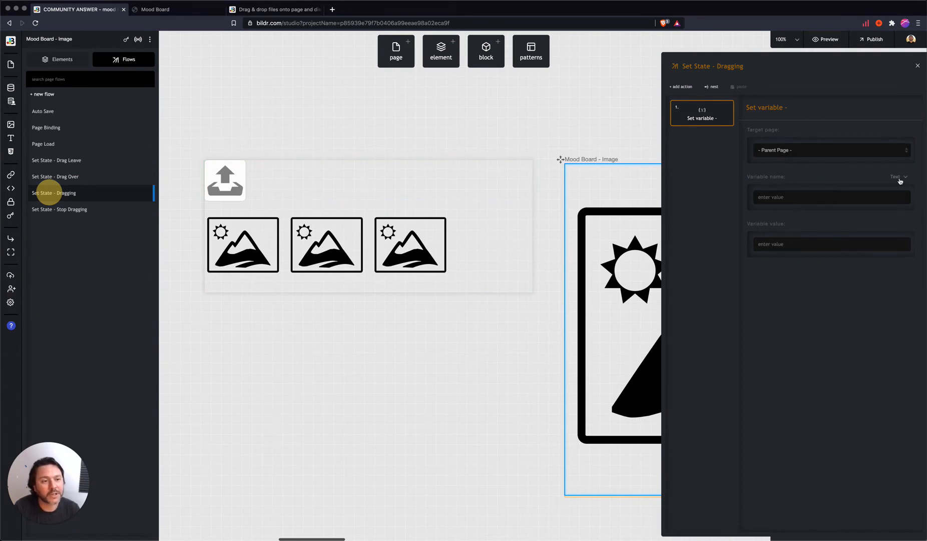
Name the action's variable draggingIndex and take its value from the variable _arrayIndex on the current page
{"action": "left_click", "coordinate": [899, 179]}
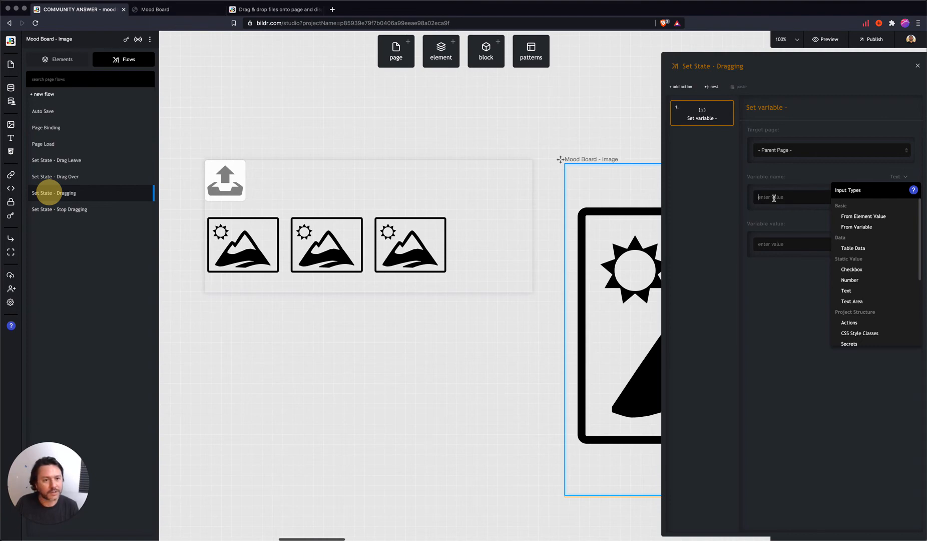
{"action": "type", "text": "draggingIndex"}
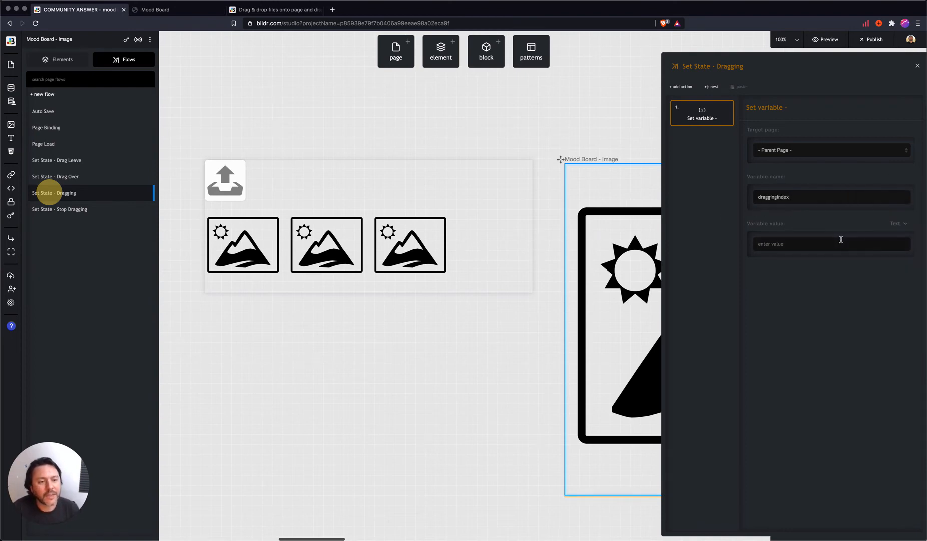
{"action": "left_click", "coordinate": [897, 225]}
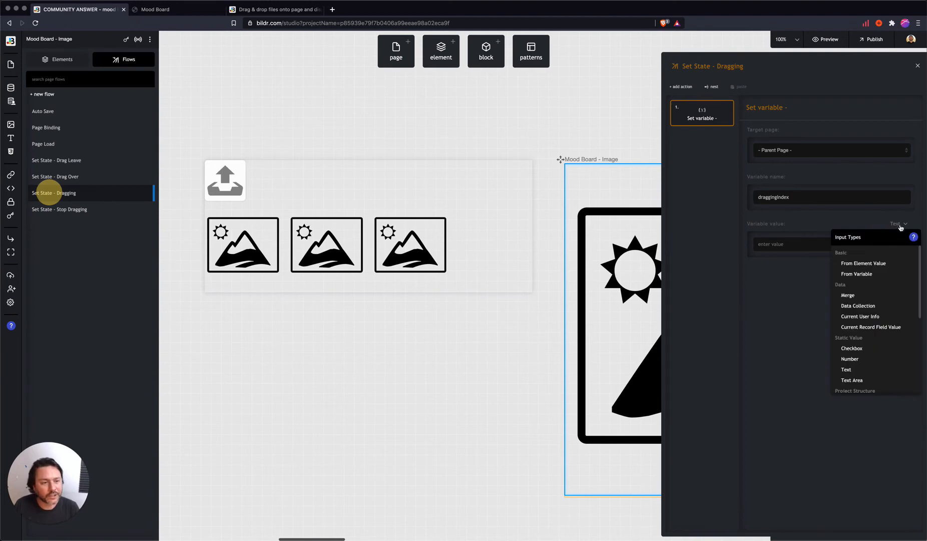
{"action": "left_click", "coordinate": [870, 275]}
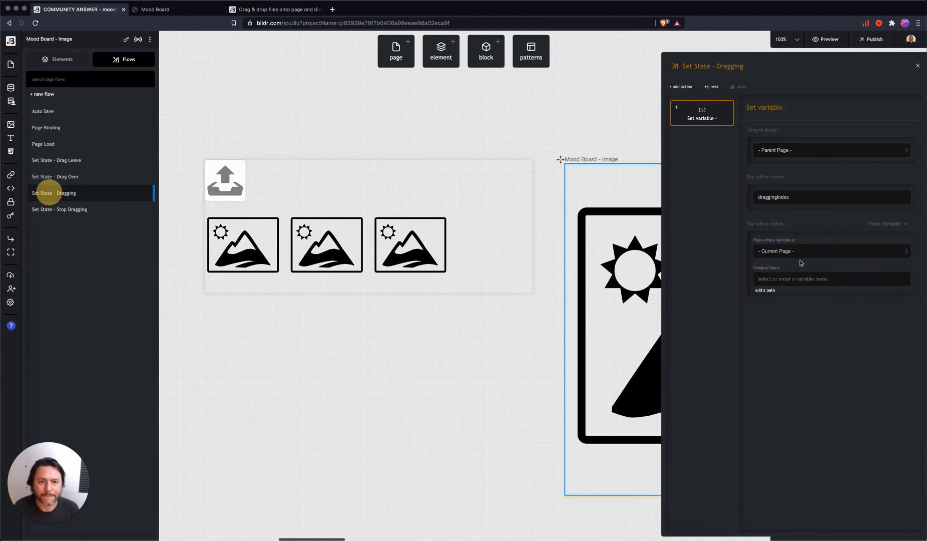
{"action": "left_click", "coordinate": [782, 279]}
{"action": "type", "text": "_ar"}
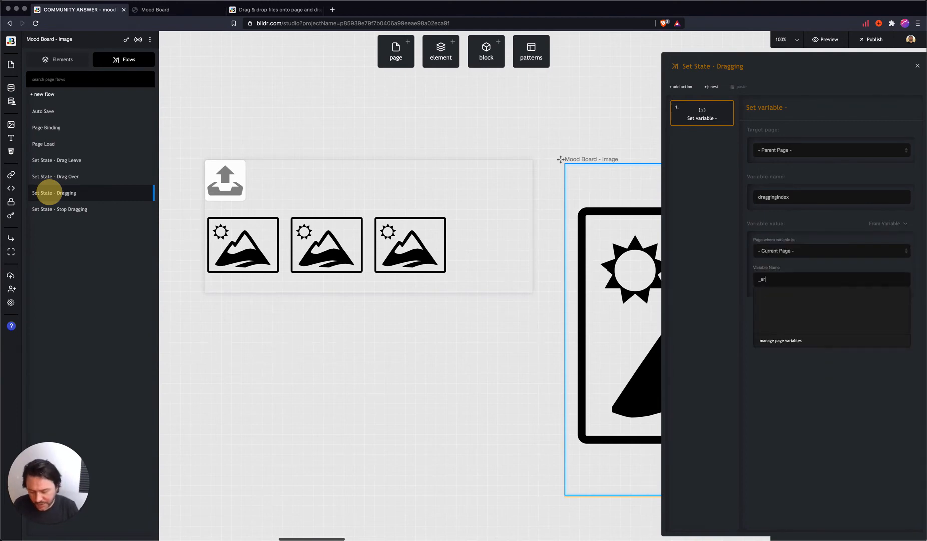
{"action": "type", "text": "rayIndex"}
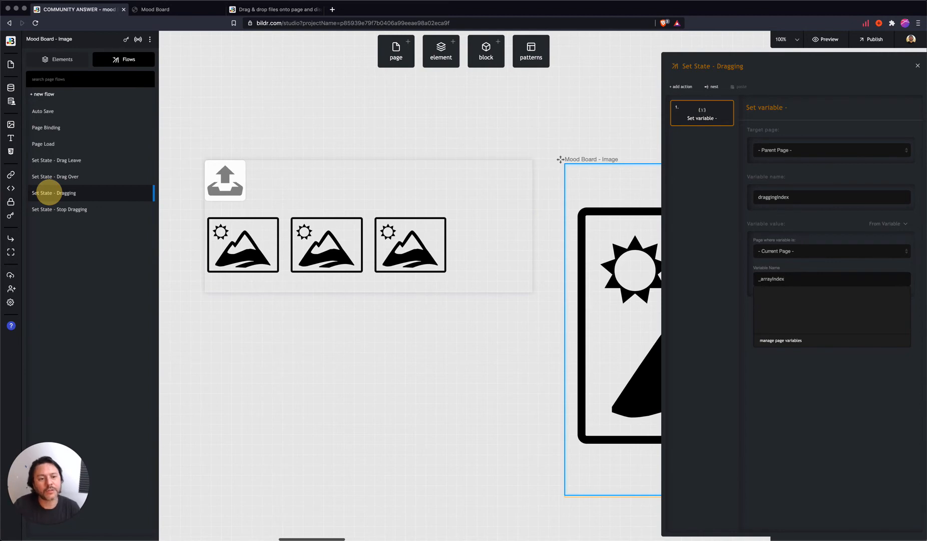
{"action": "left_click", "coordinate": [710, 271]}
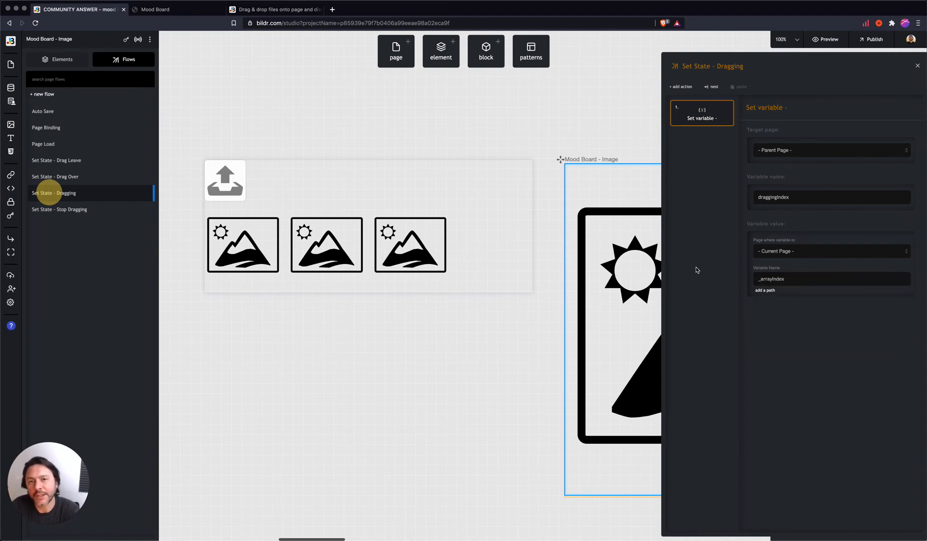
Check the Include array index setting of the Mood Board page's Grid List, and return to the Mood Board - Image page's flows
{"action": "left_click", "coordinate": [302, 209]}
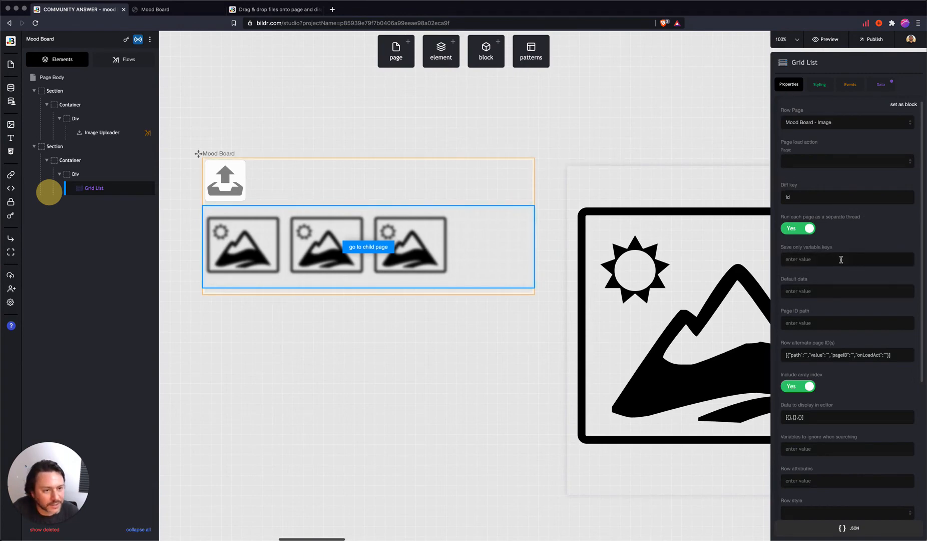
{"action": "scroll", "coordinate": [841, 259], "scroll_direction": "down", "scroll_amount": 1}
{"action": "scroll", "coordinate": [841, 259], "scroll_direction": "down", "scroll_amount": 2}
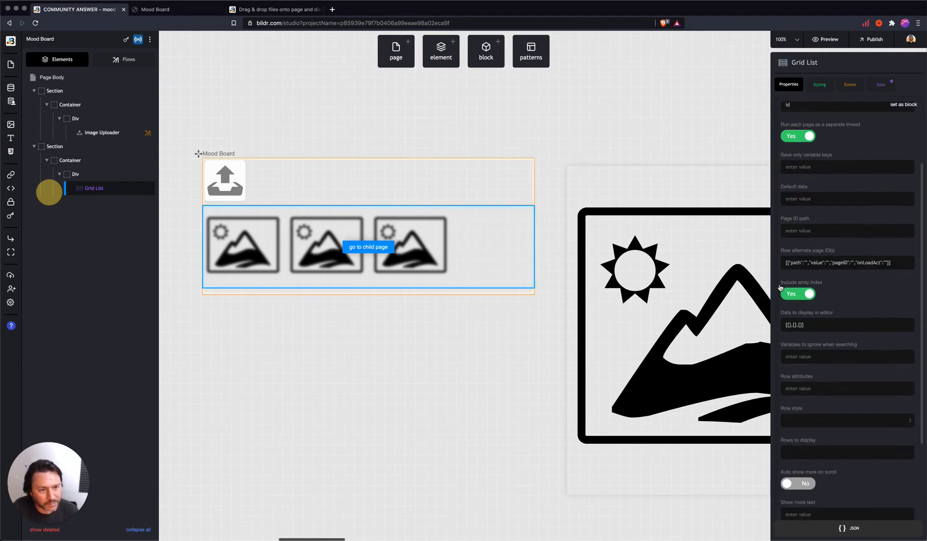
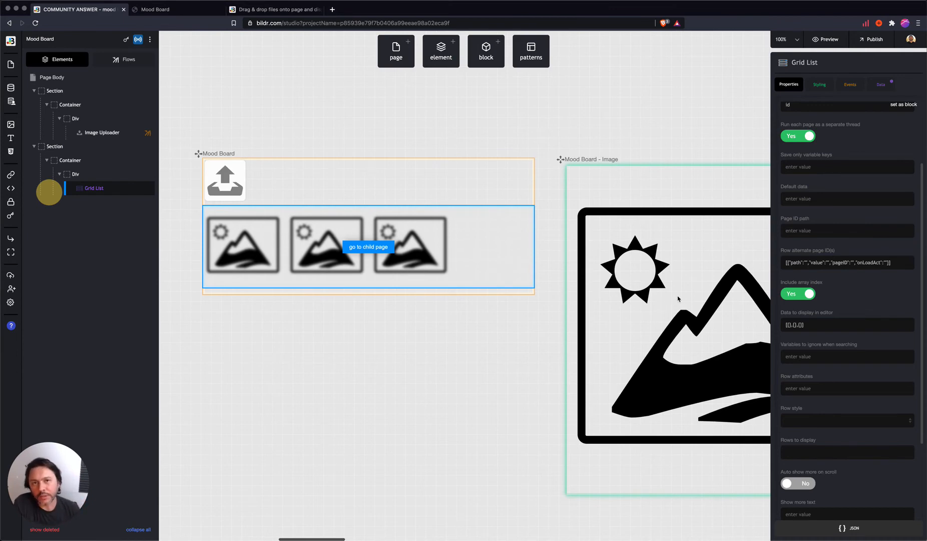
{"action": "left_click", "coordinate": [677, 299]}
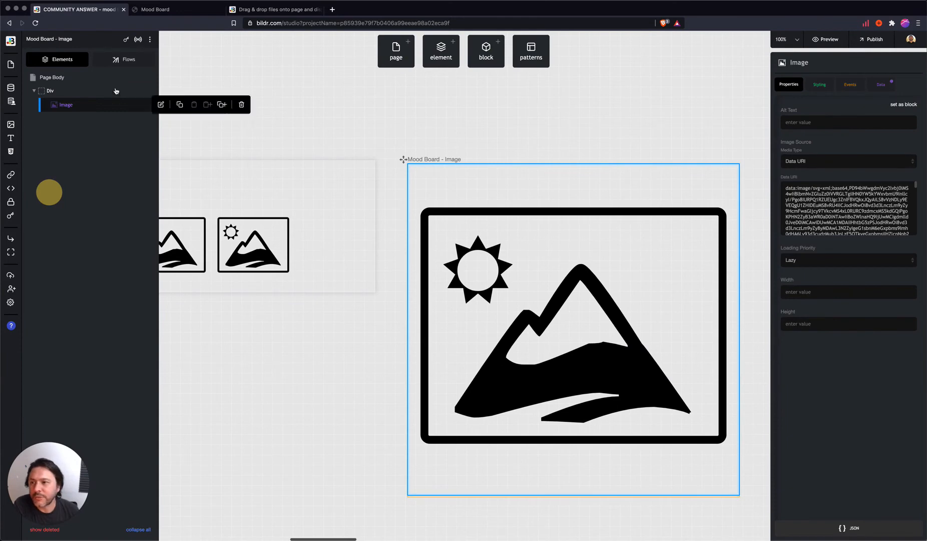
{"action": "left_click", "coordinate": [118, 64]}
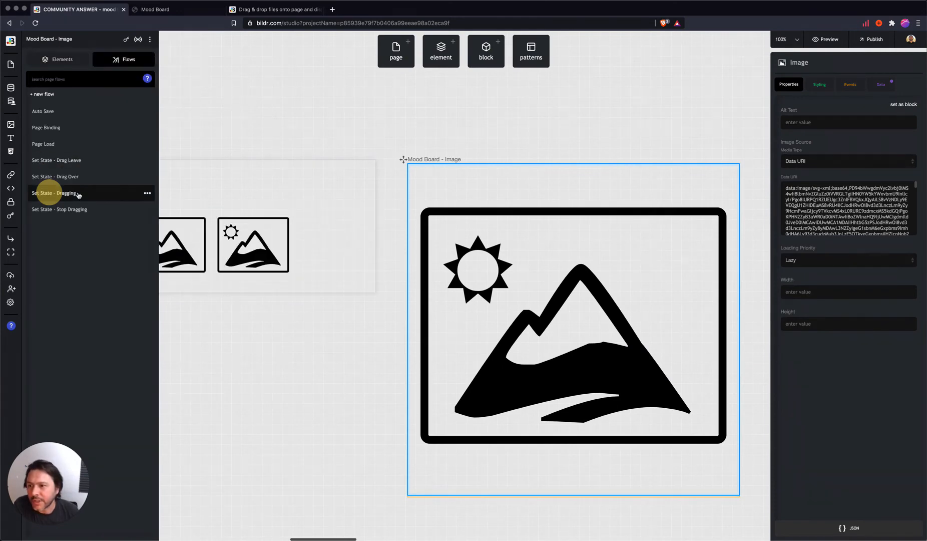
Add a dragstart event to the Div on the Mood Board - Image page and assign it the Set State - Dragging flow
{"action": "left_click", "coordinate": [78, 194]}
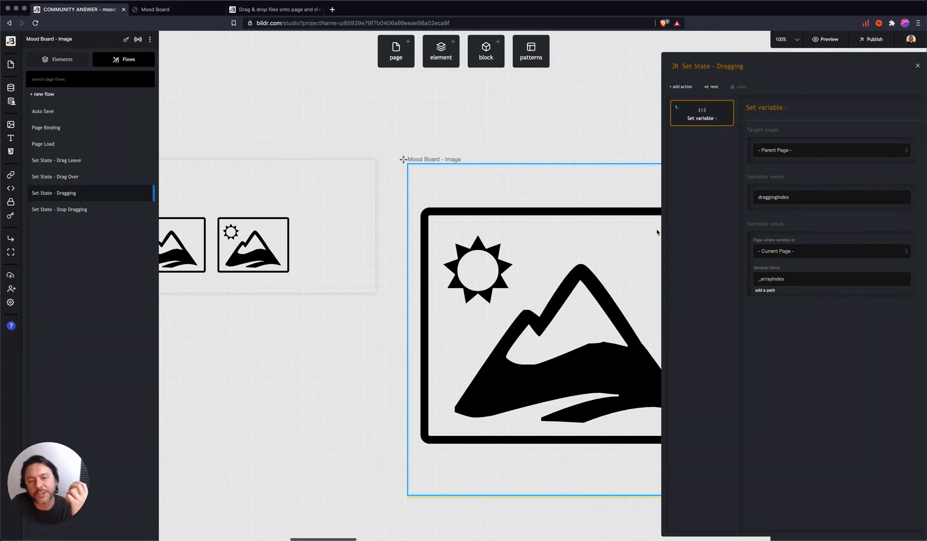
{"action": "scroll", "coordinate": [263, 214], "scroll_direction": "left", "scroll_amount": 1}
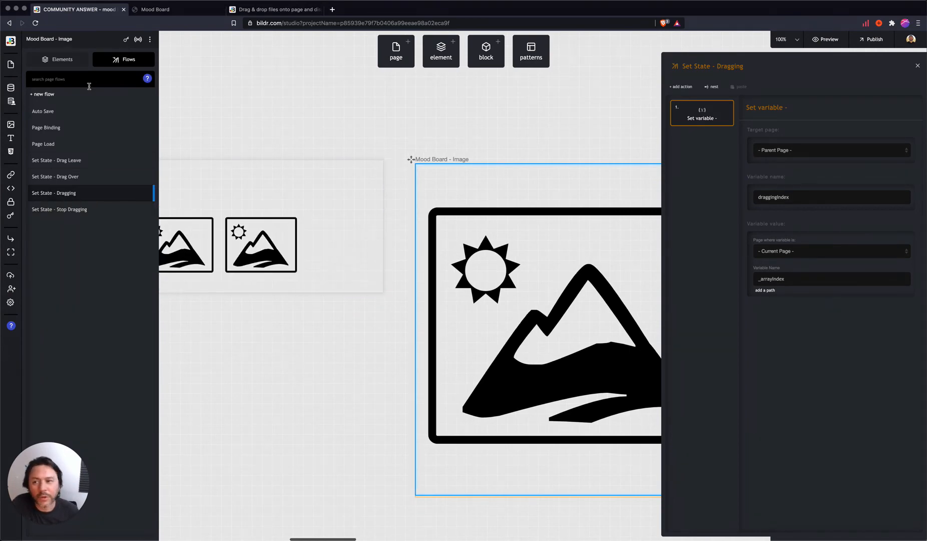
{"action": "left_click", "coordinate": [59, 59]}
{"action": "left_click", "coordinate": [53, 91]}
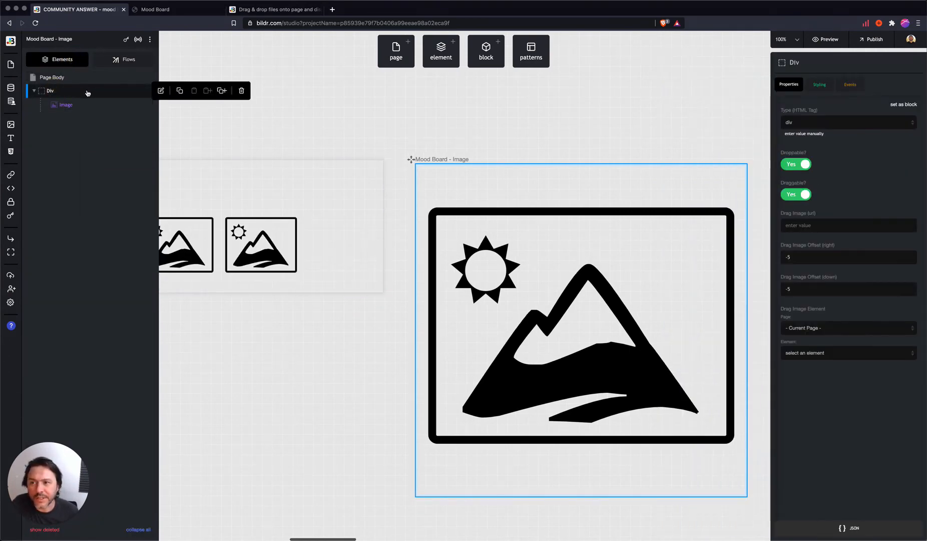
{"action": "left_click", "coordinate": [857, 85]}
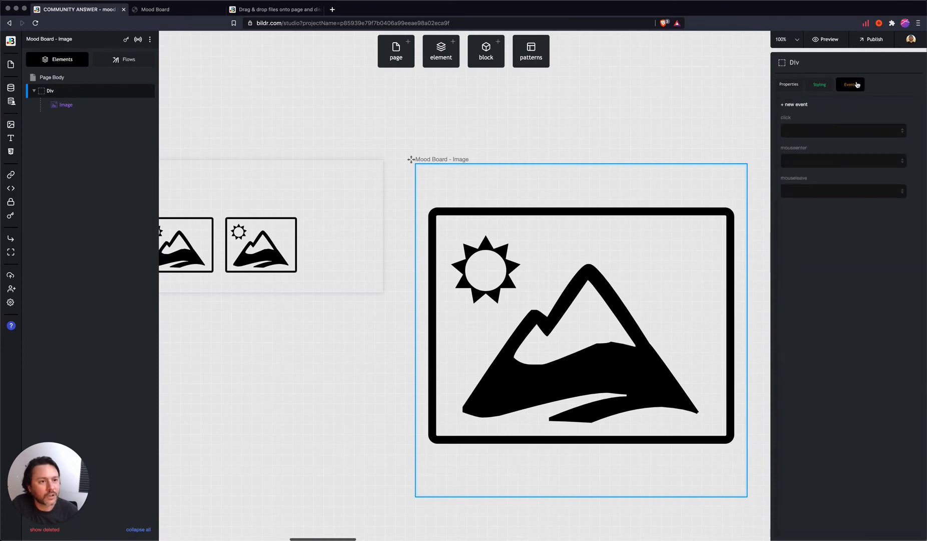
{"action": "left_click", "coordinate": [799, 106]}
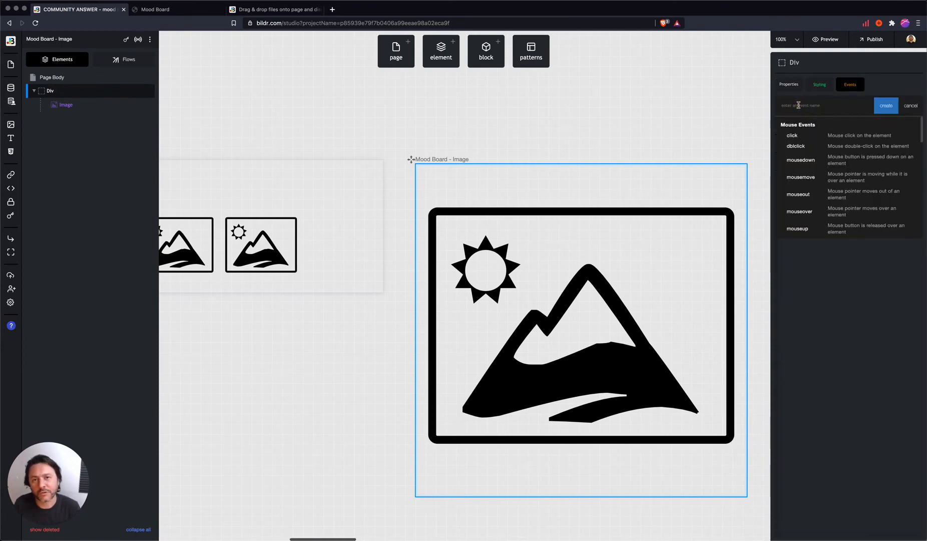
{"action": "type", "text": "drag"}
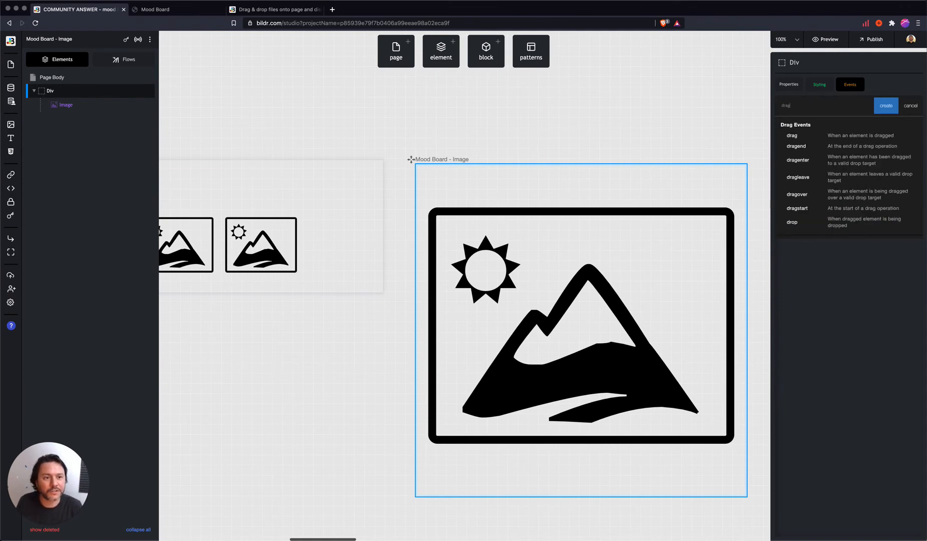
{"action": "left_click", "coordinate": [799, 211]}
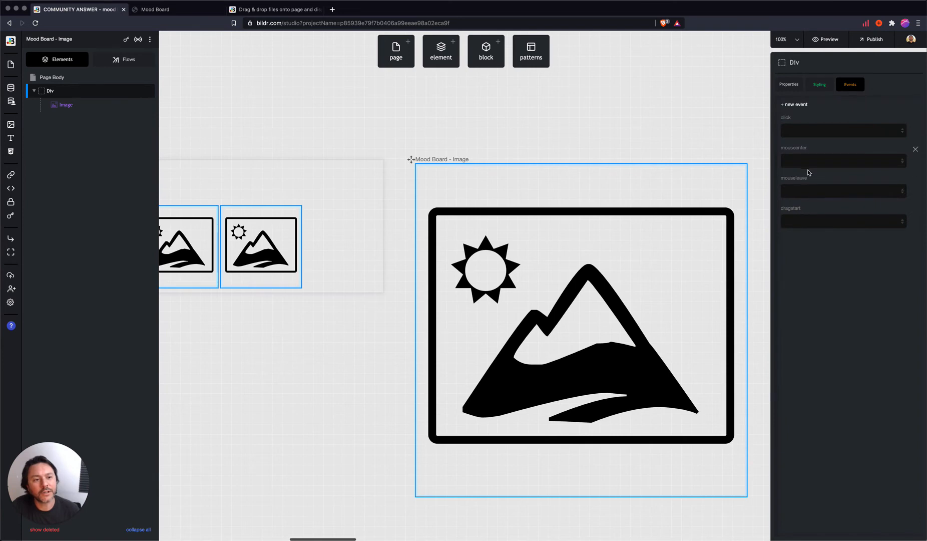
{"action": "left_click", "coordinate": [813, 220]}
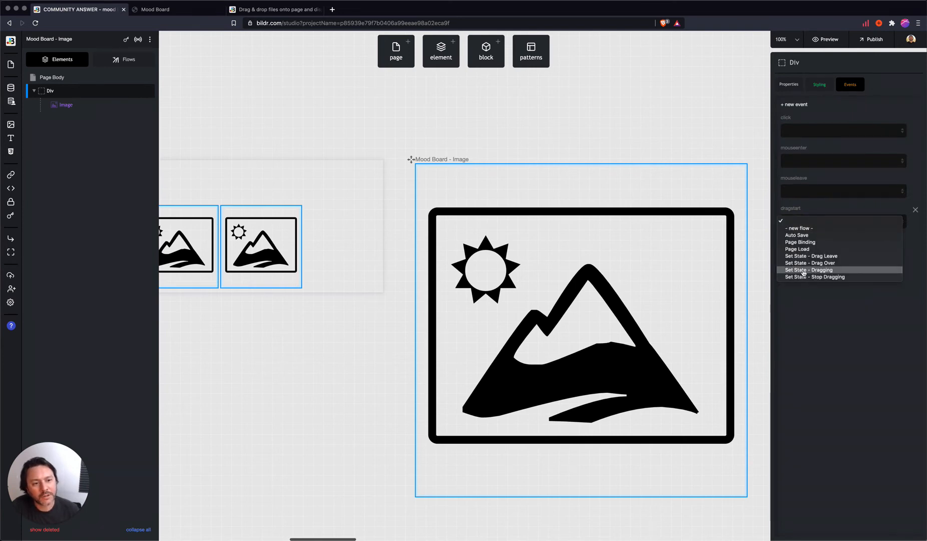
{"action": "left_click", "coordinate": [819, 270]}
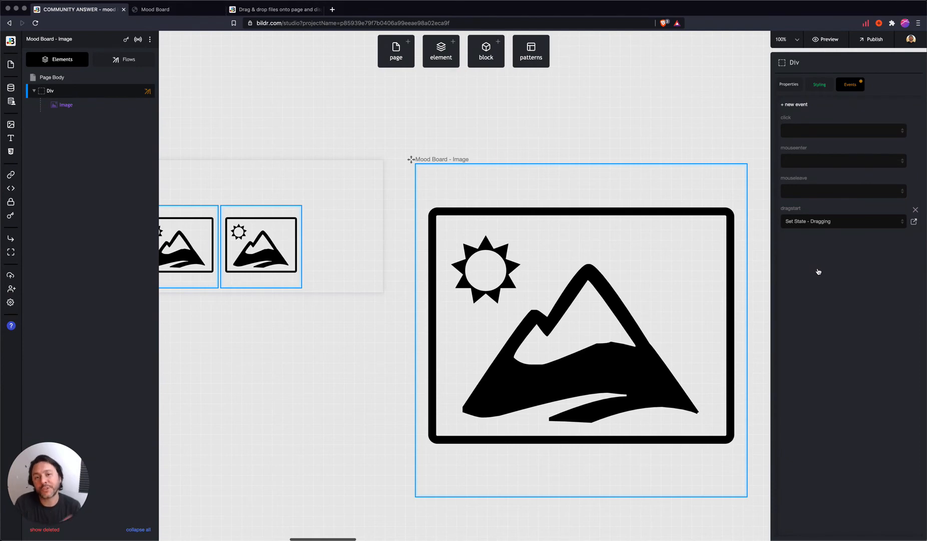
{"action": "scroll", "coordinate": [497, 228], "scroll_direction": "left", "scroll_amount": 3}
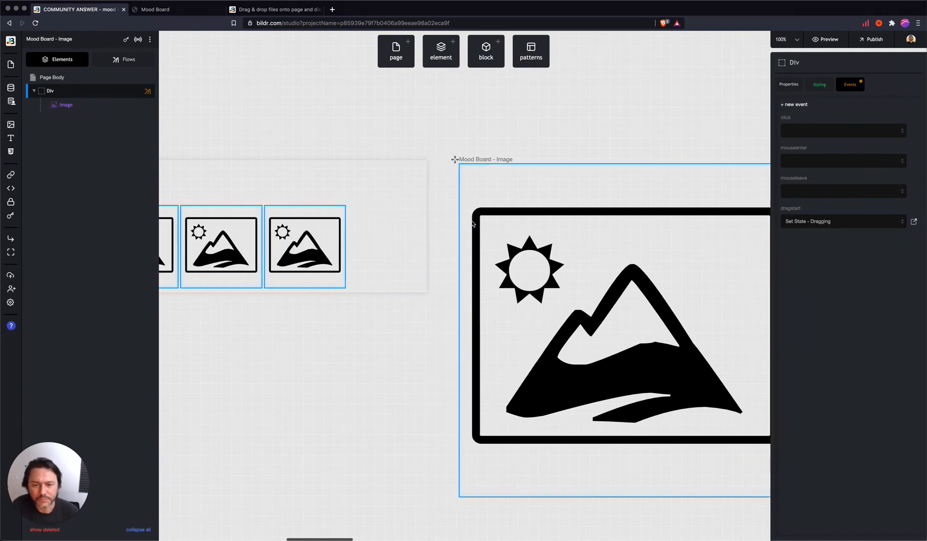
{"action": "scroll", "coordinate": [497, 228], "scroll_direction": "left", "scroll_amount": 3}
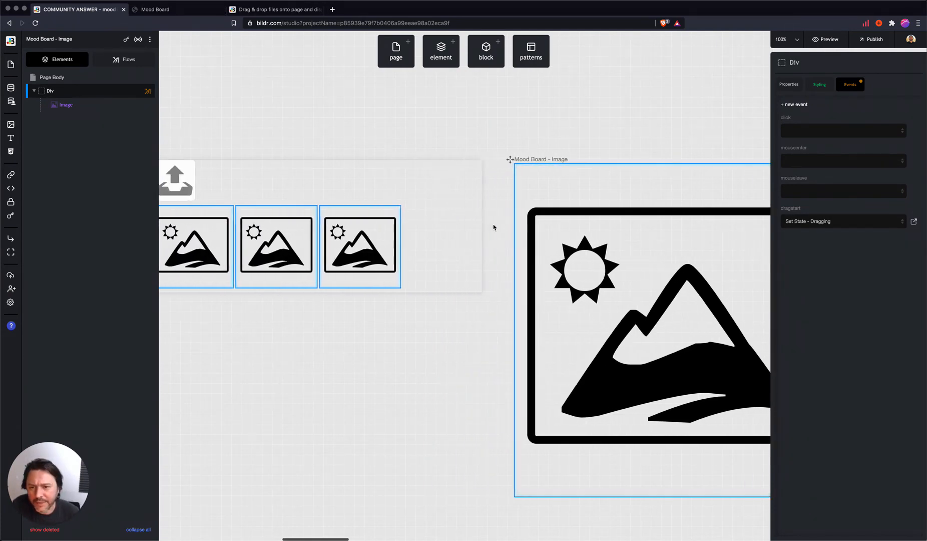
{"action": "left_click", "coordinate": [564, 213]}
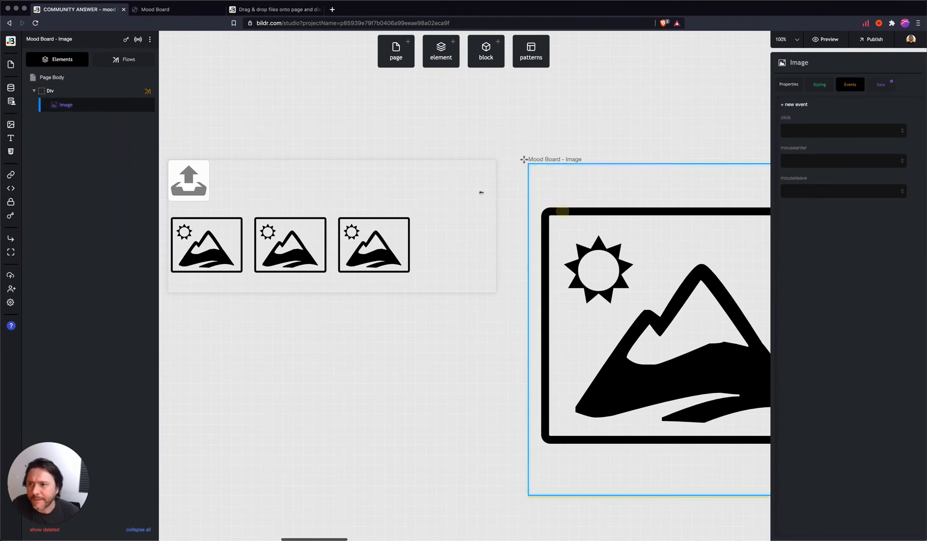
{"action": "left_click", "coordinate": [123, 59]}
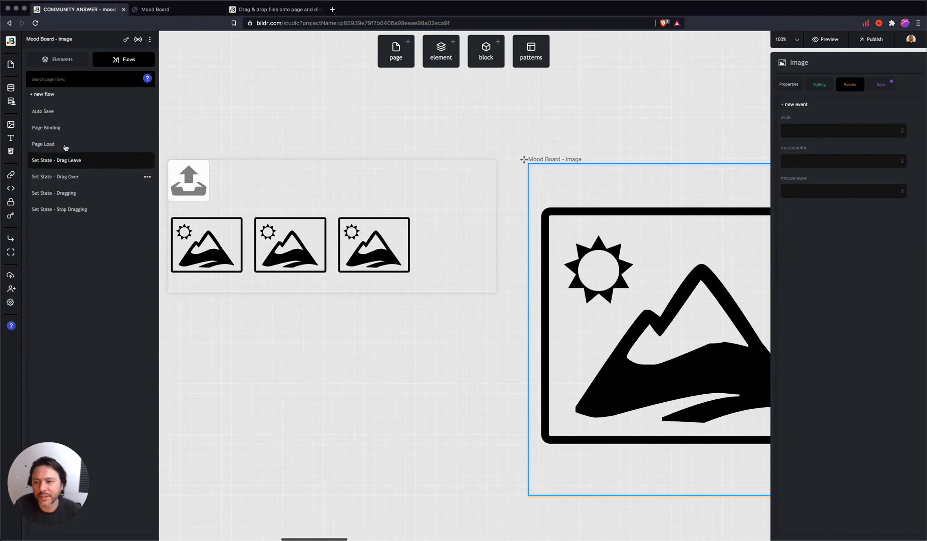
{"action": "left_click", "coordinate": [53, 61]}
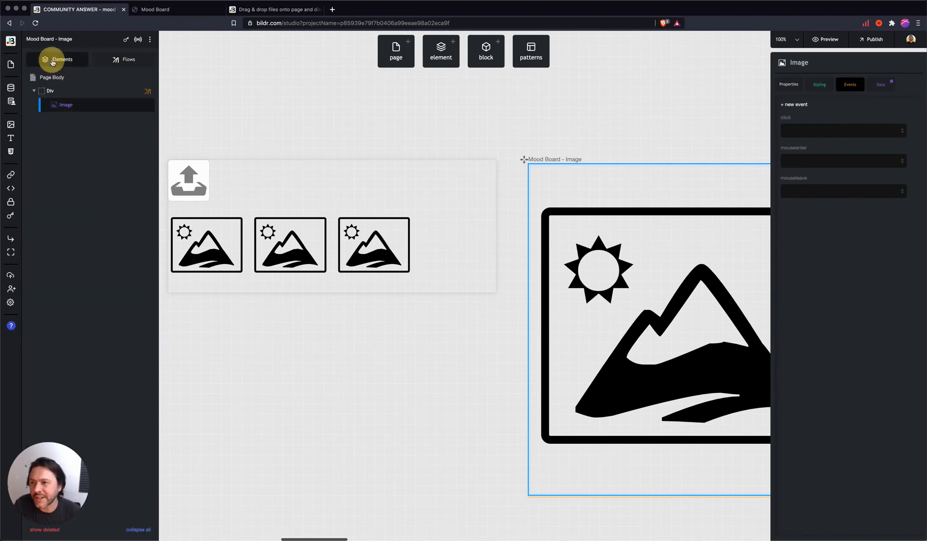
Add a dragover event to the Mood Board - Image page's Div and assign it the Set State - Drag Over flow
{"action": "left_click", "coordinate": [55, 90]}
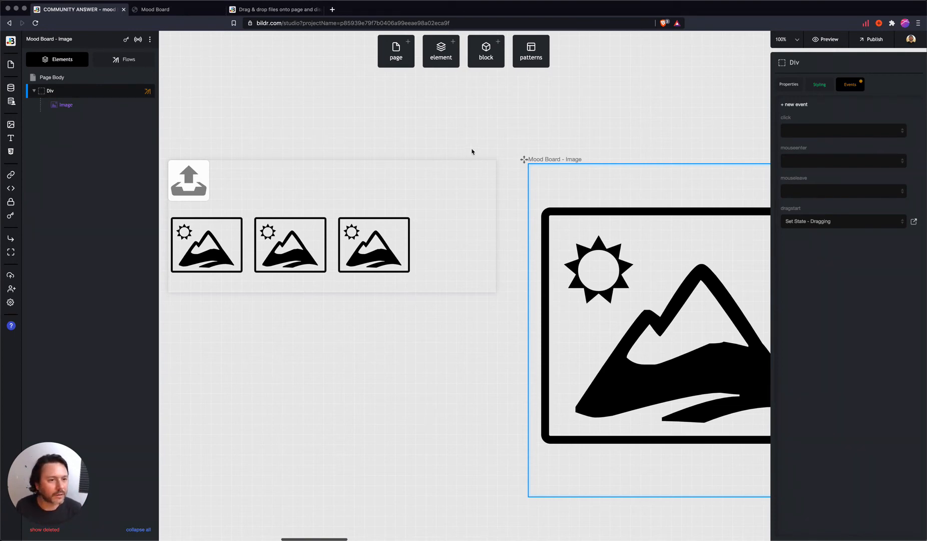
{"action": "left_click", "coordinate": [57, 89]}
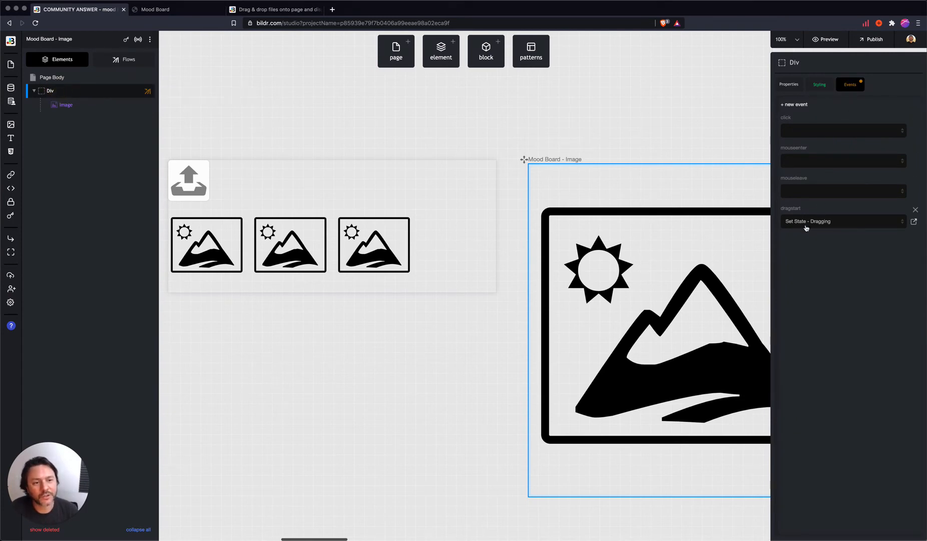
{"action": "left_click", "coordinate": [796, 105]}
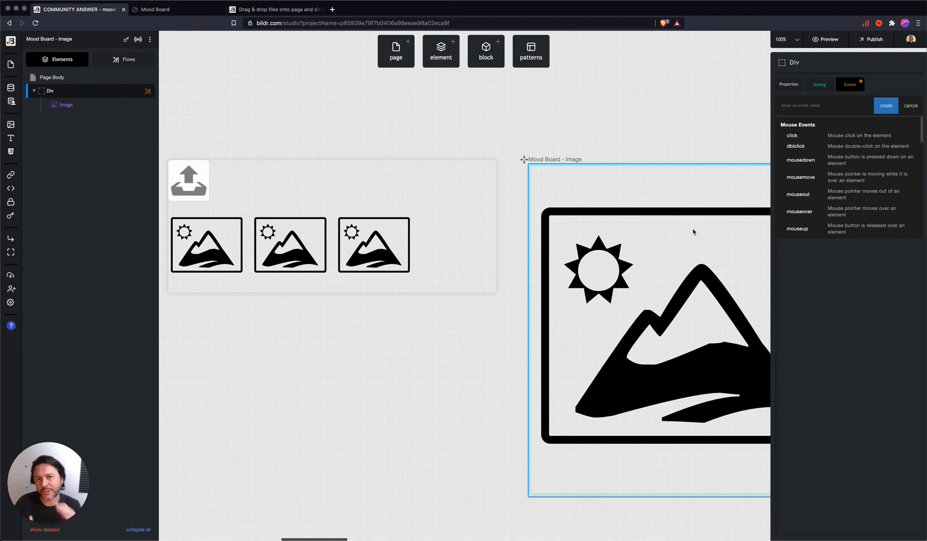
{"action": "left_click", "coordinate": [807, 106]}
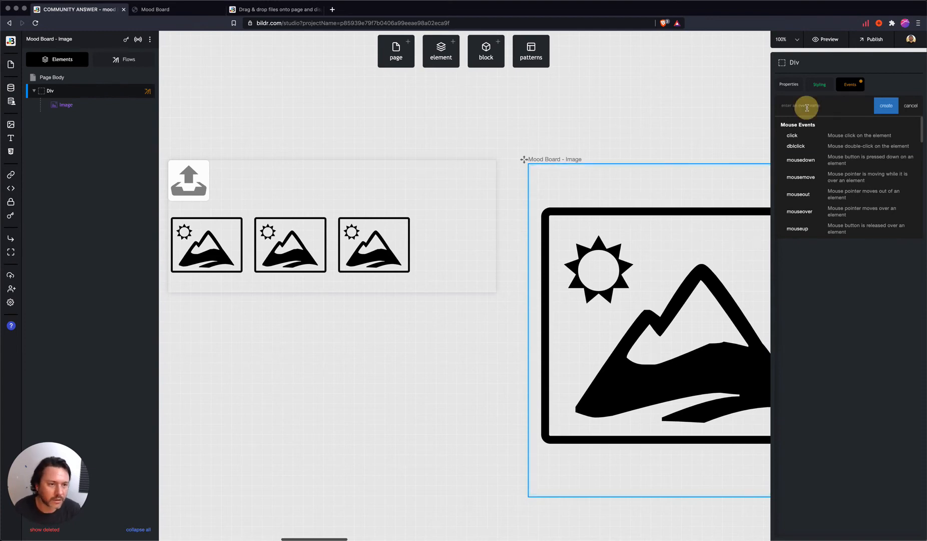
{"action": "type", "text": "drag"}
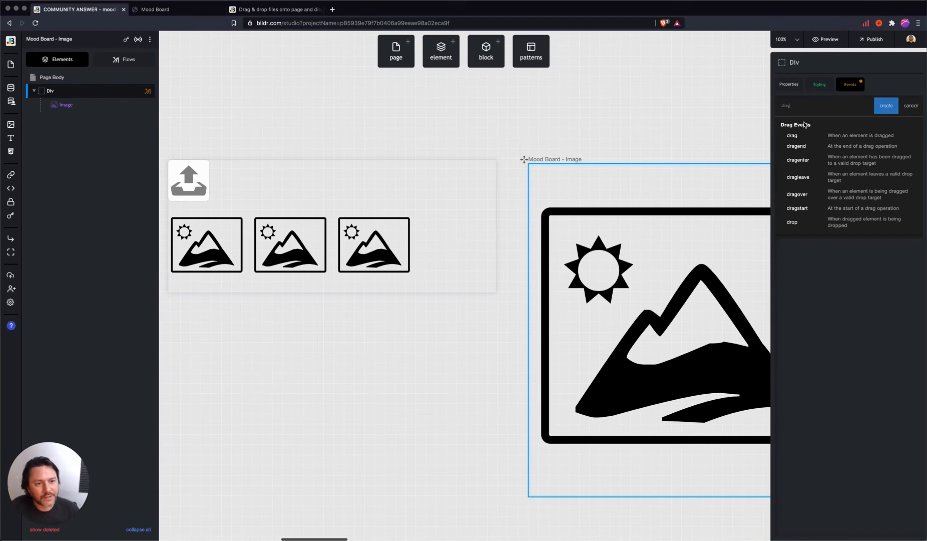
{"action": "left_click", "coordinate": [800, 197]}
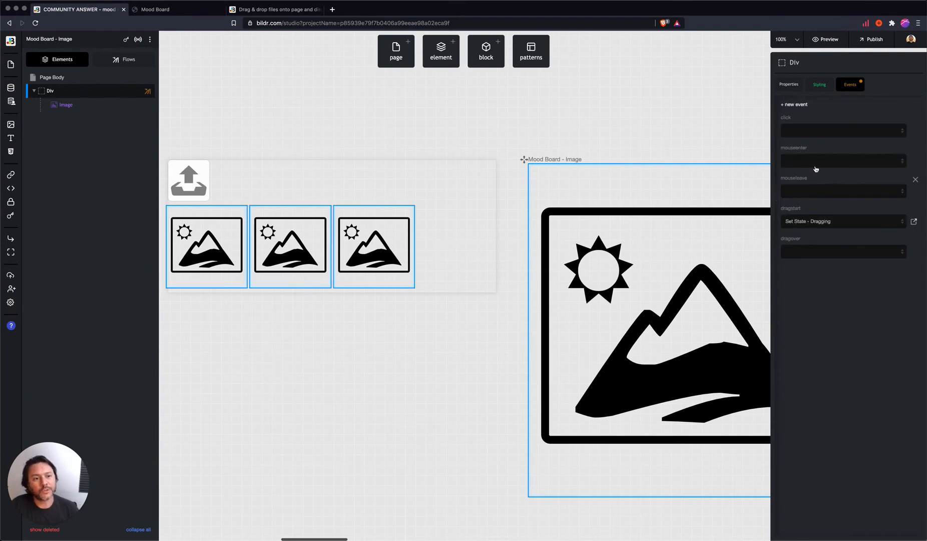
{"action": "left_click", "coordinate": [808, 251]}
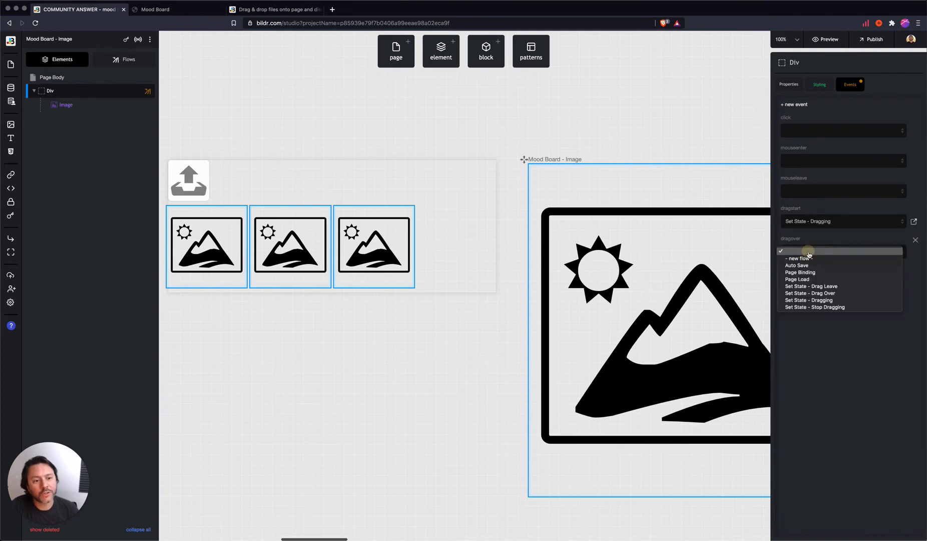
{"action": "left_click", "coordinate": [826, 294]}
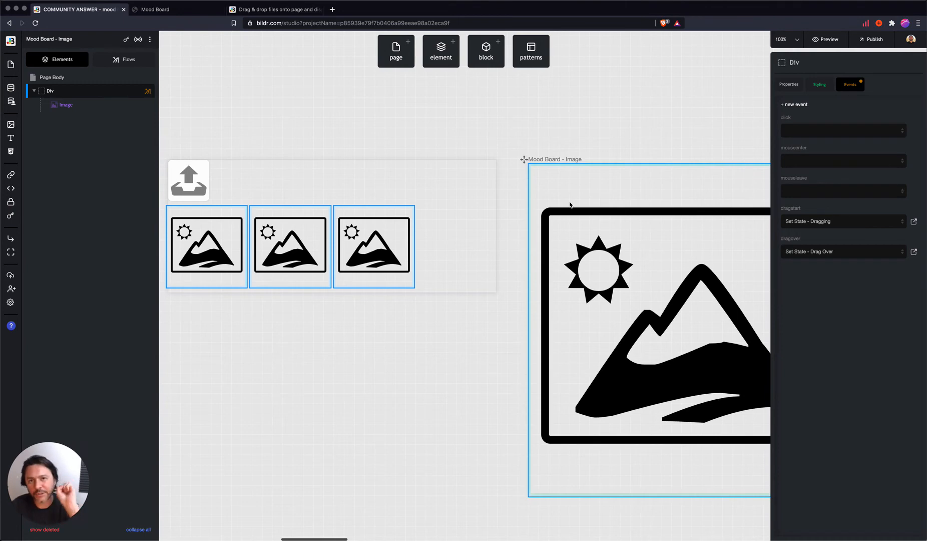
Add a dragleave event to the Div and assign it the Set State - Drag Leave flow
{"action": "left_click", "coordinate": [796, 105]}
{"action": "type", "text": "drag"}
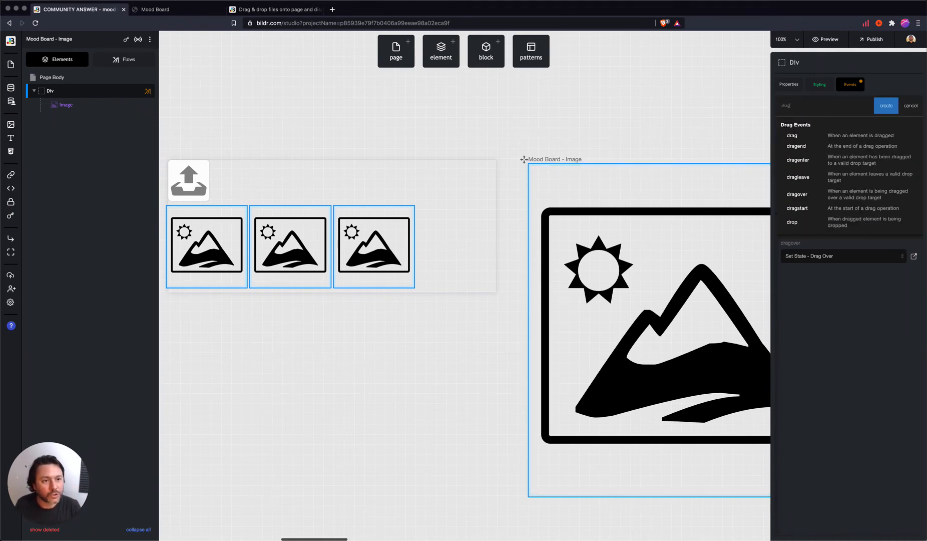
{"action": "type", "text": "le"}
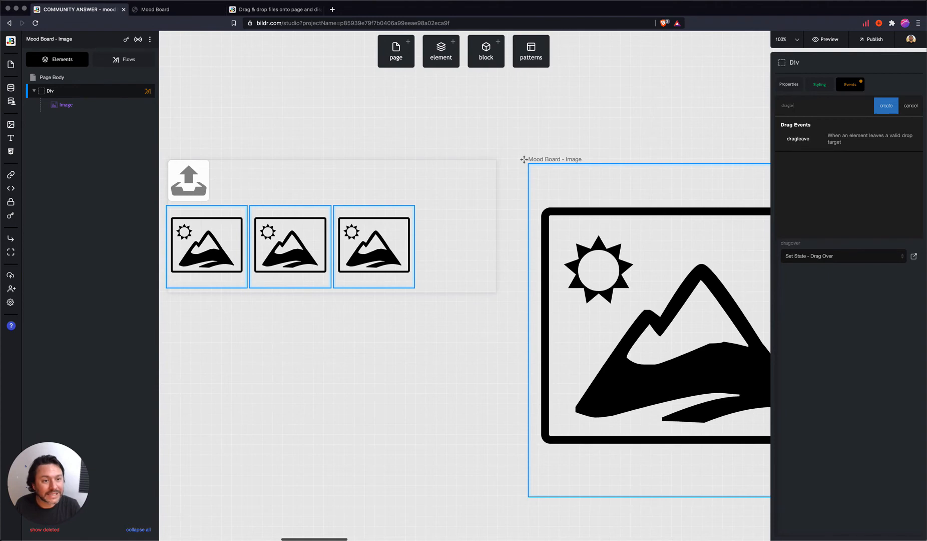
{"action": "left_click", "coordinate": [807, 141]}
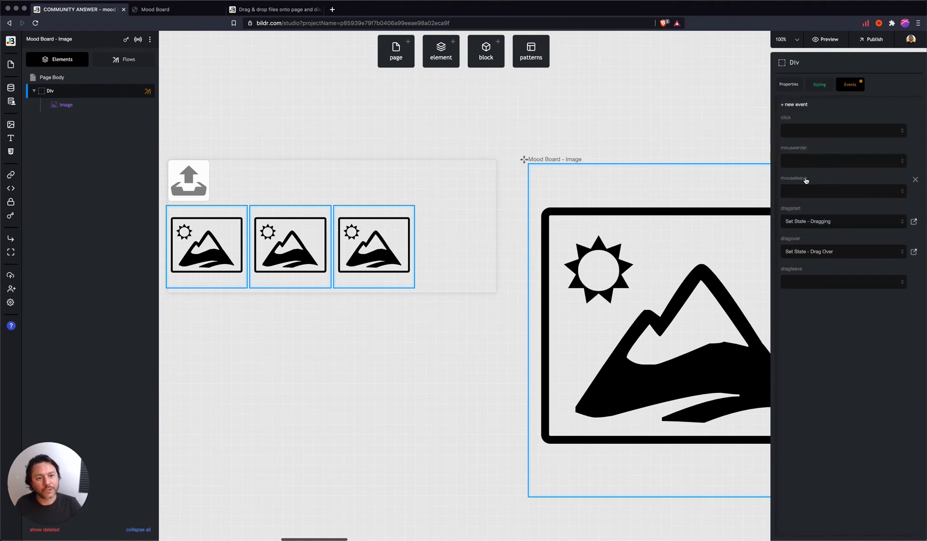
{"action": "left_click", "coordinate": [800, 282]}
{"action": "left_click", "coordinate": [833, 318]}
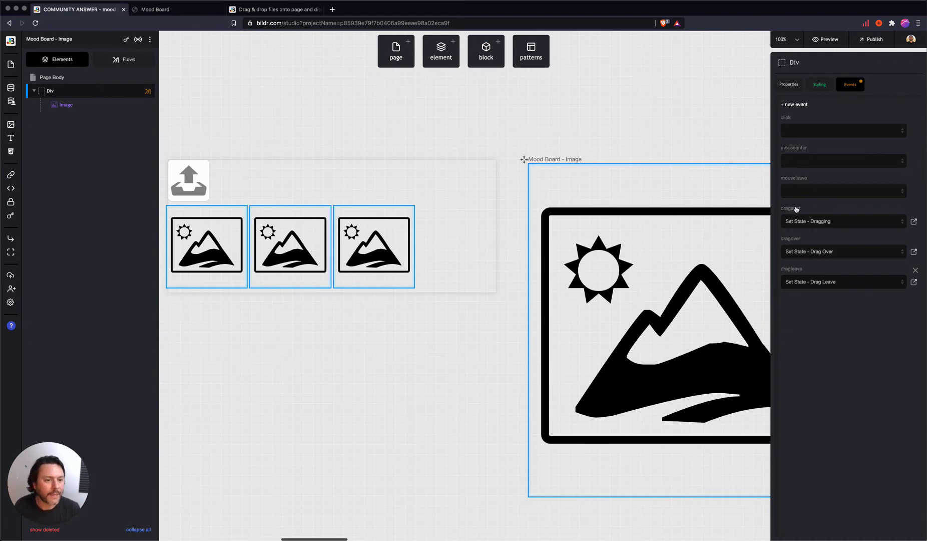
Add a drop event to the Mood Board - Image page's Div without assigning it a flow
{"action": "left_click", "coordinate": [788, 103]}
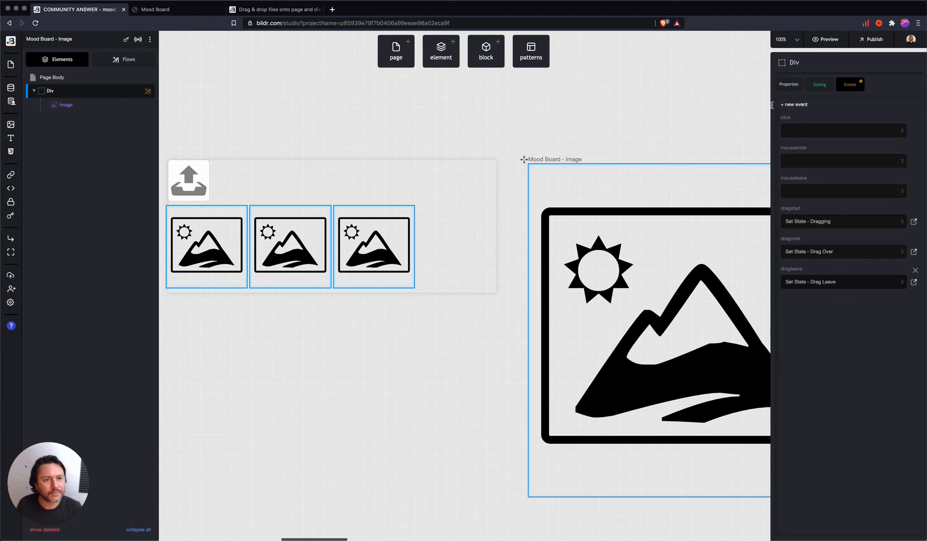
{"action": "left_click", "coordinate": [718, 110]}
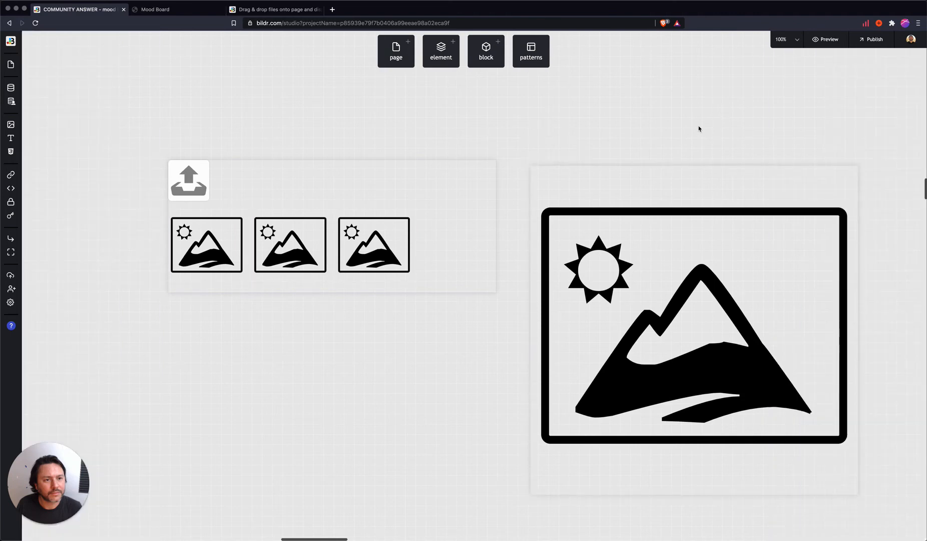
{"action": "left_click", "coordinate": [740, 166]}
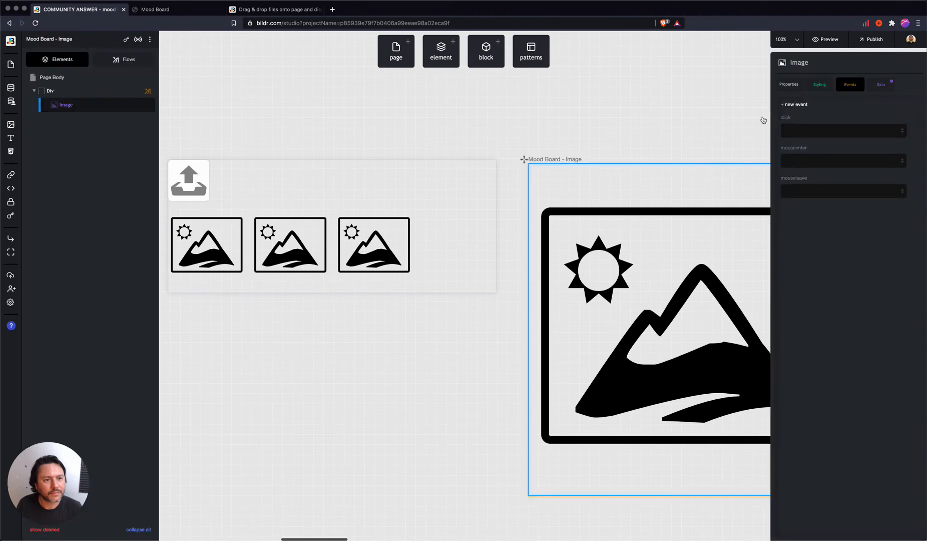
{"action": "left_click", "coordinate": [112, 96]}
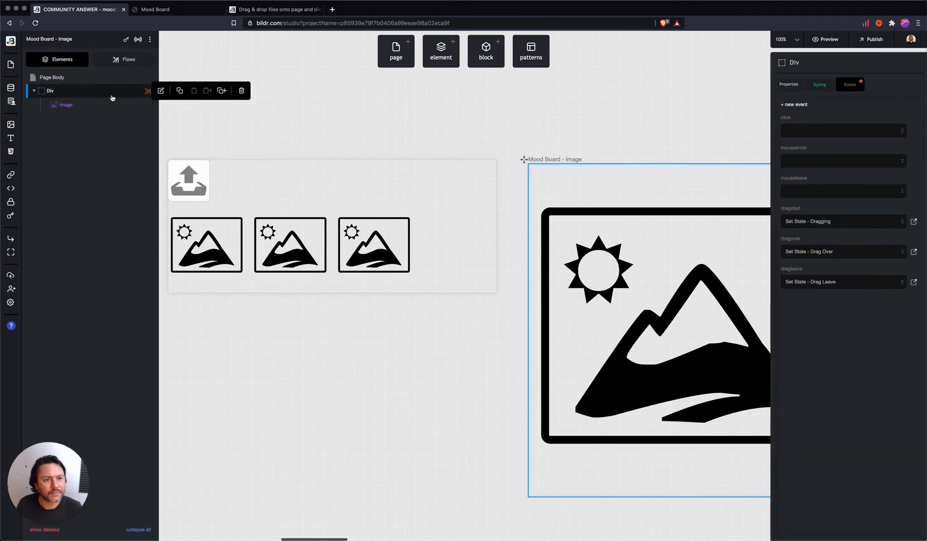
{"action": "left_click", "coordinate": [789, 105]}
{"action": "type", "text": "drop"}
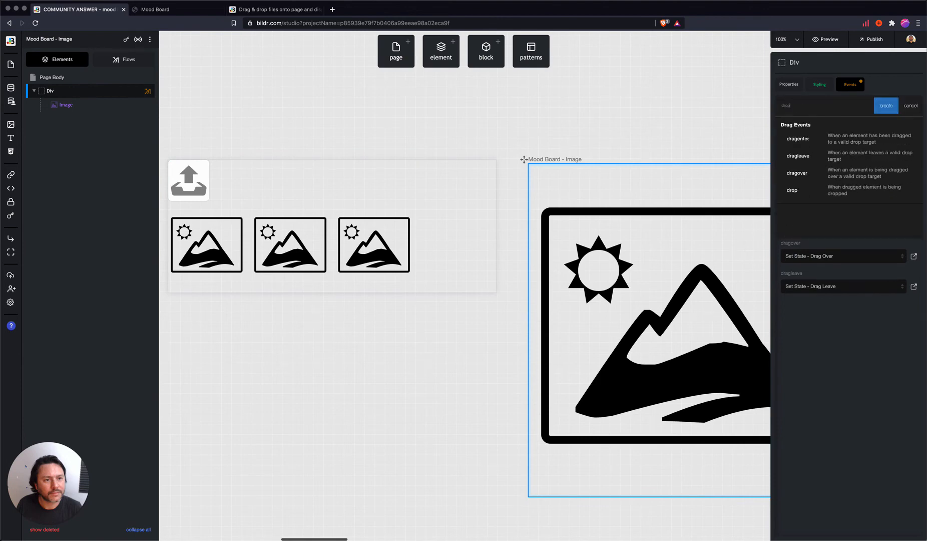
{"action": "left_click", "coordinate": [809, 192]}
{"action": "left_click", "coordinate": [808, 313]}
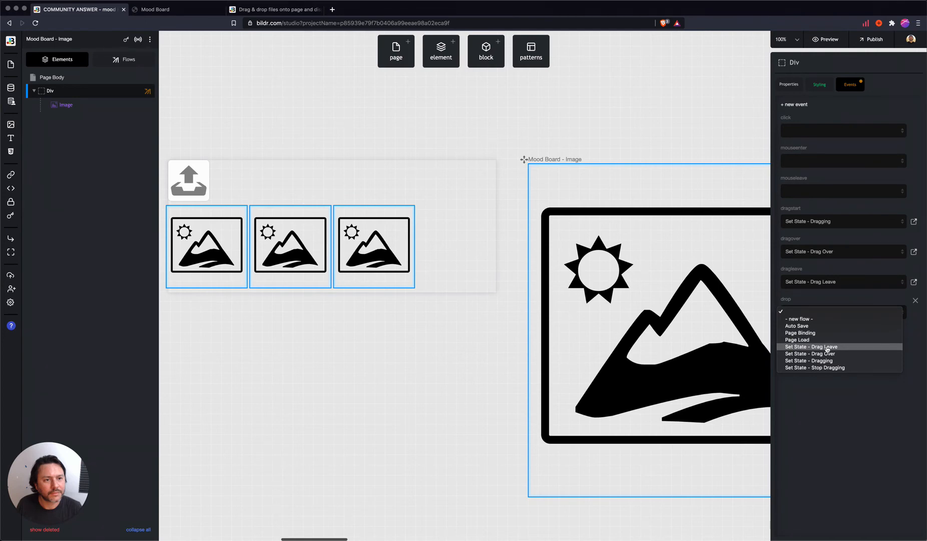
{"action": "key", "text": "Escape"}
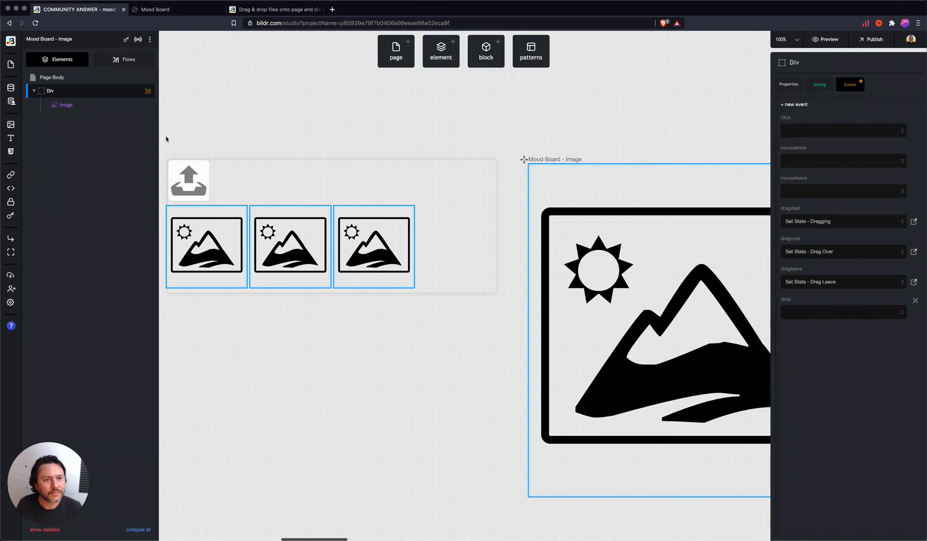
Create a flow named "Reorder Grid" on the Mood Board - Image page
{"action": "left_click", "coordinate": [111, 64]}
{"action": "left_click", "coordinate": [43, 95]}
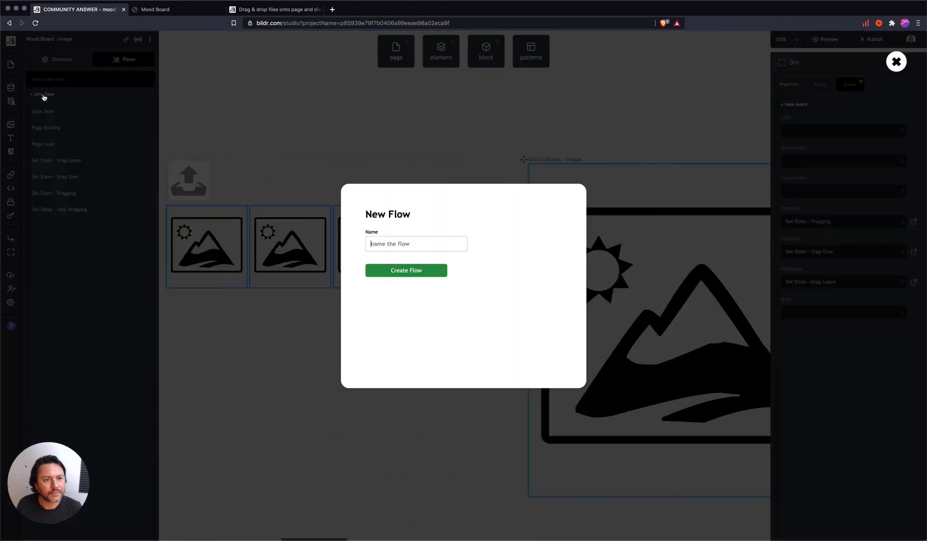
{"action": "type", "text": "Reorder Grid"}
{"action": "left_click", "coordinate": [385, 270]}
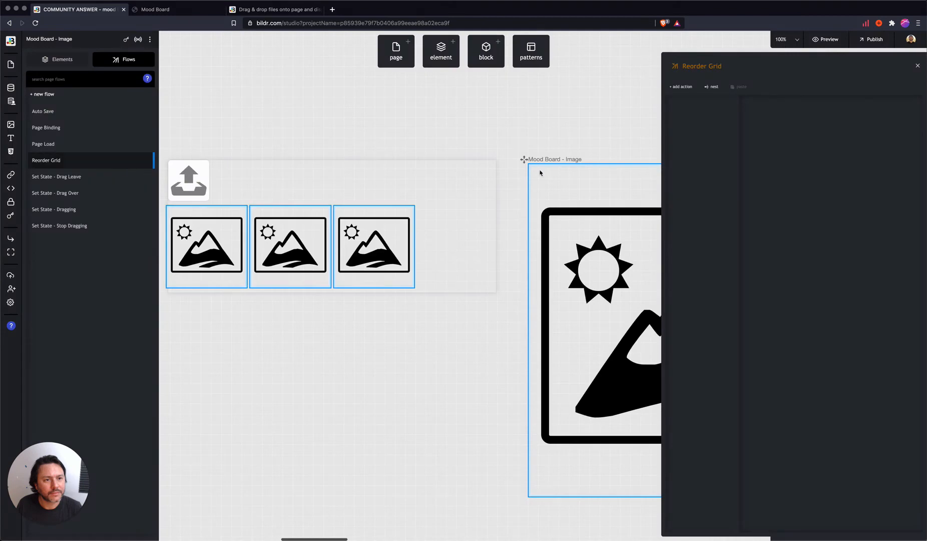
Assign the Reorder Grid flow to the drop event of the Mood Board - Image page's Div
{"action": "left_click", "coordinate": [57, 59]}
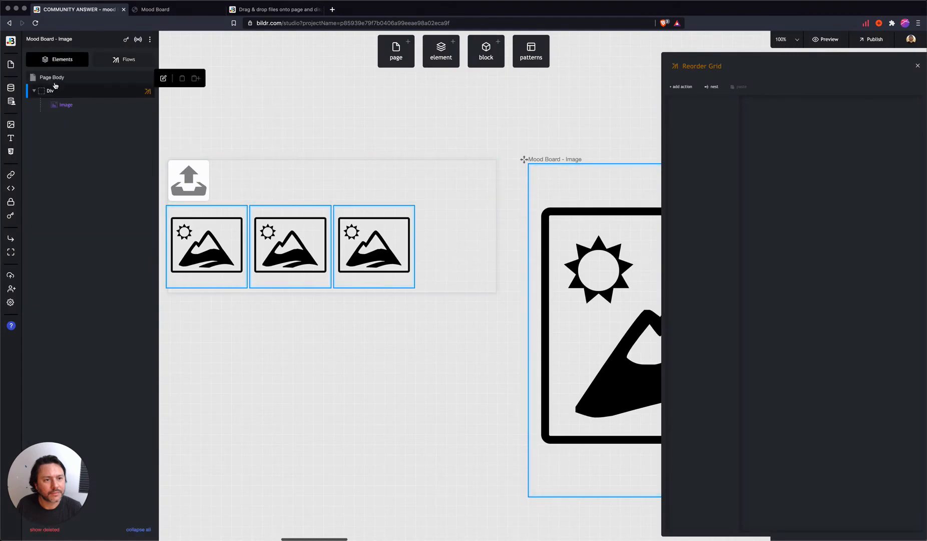
{"action": "left_click", "coordinate": [50, 90]}
{"action": "left_click", "coordinate": [811, 311]}
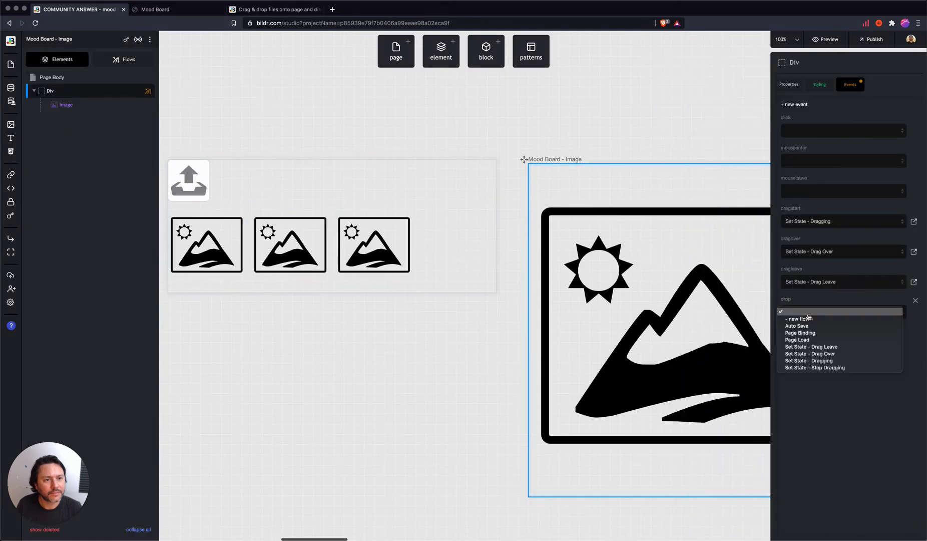
{"action": "left_click", "coordinate": [827, 399]}
{"action": "left_click", "coordinate": [455, 359]}
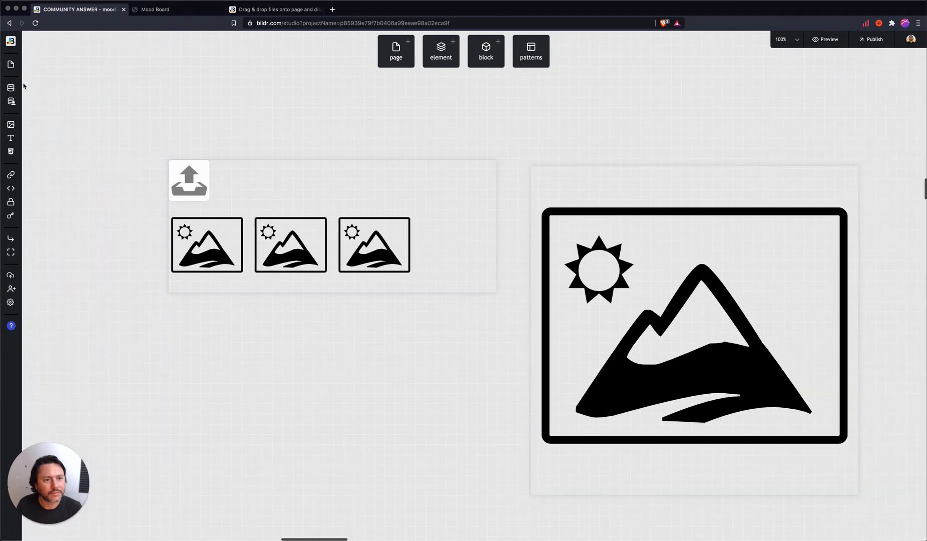
{"action": "left_click", "coordinate": [610, 285]}
{"action": "mouse_move", "coordinate": [142, 99]}
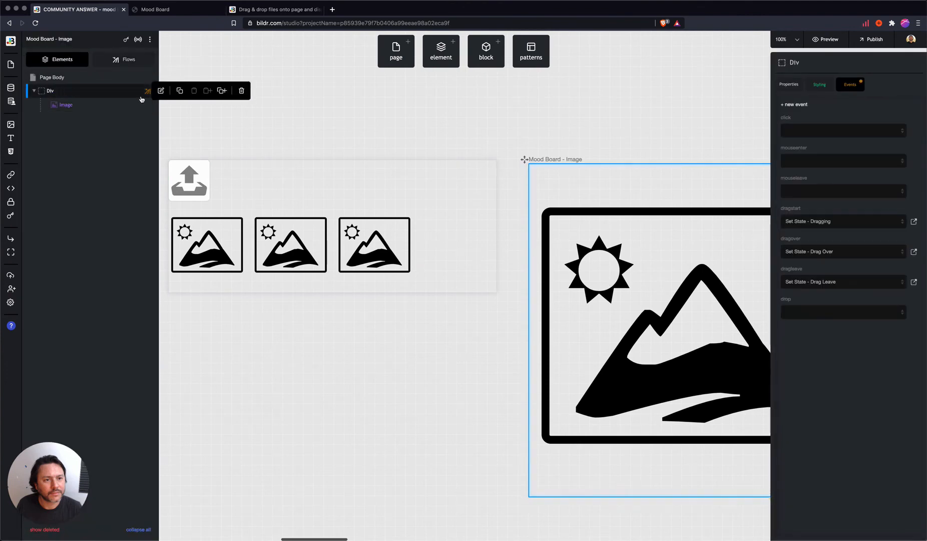
{"action": "left_click", "coordinate": [833, 316]}
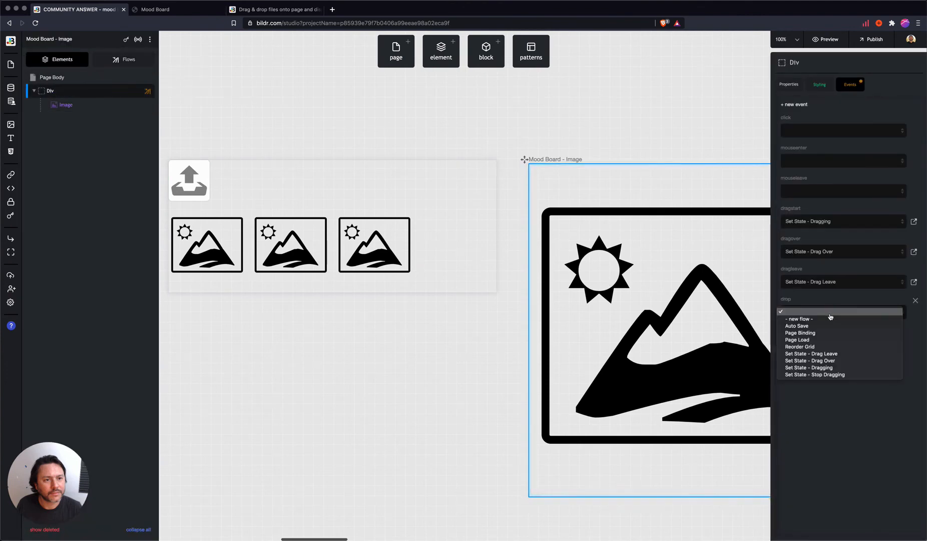
{"action": "left_click", "coordinate": [828, 347]}
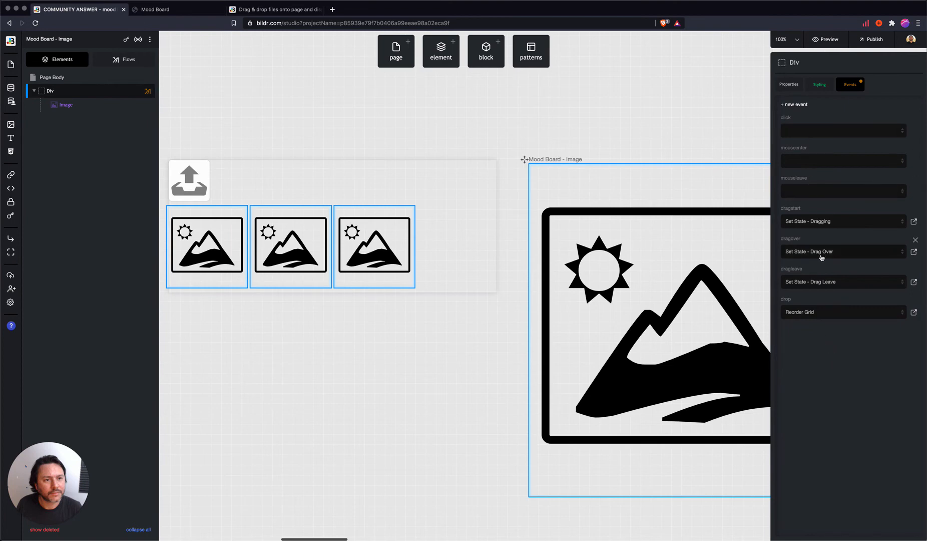
Create a utility style class named "Active Dropzone" from the Mood Board - Image page's Div
{"action": "scroll", "coordinate": [667, 232], "scroll_direction": "right", "scroll_amount": 3}
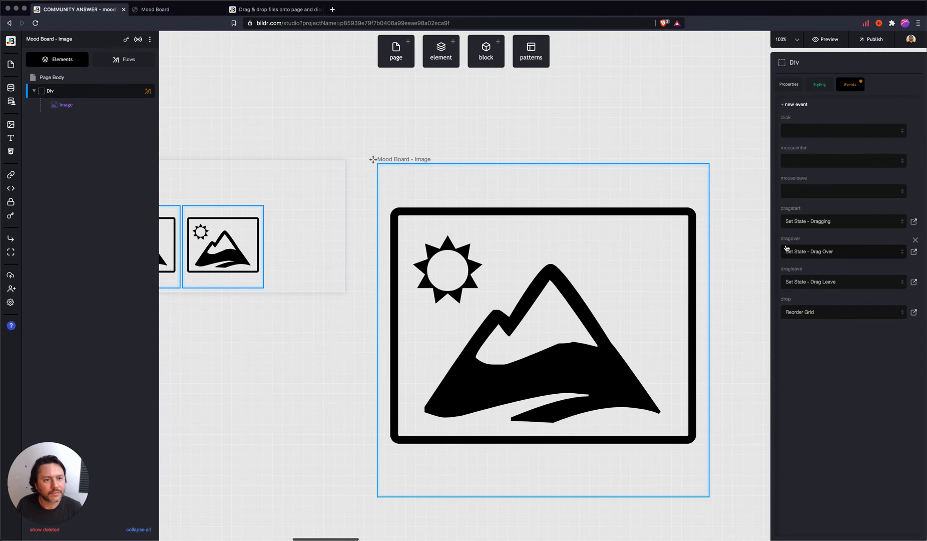
{"action": "left_click", "coordinate": [498, 189]}
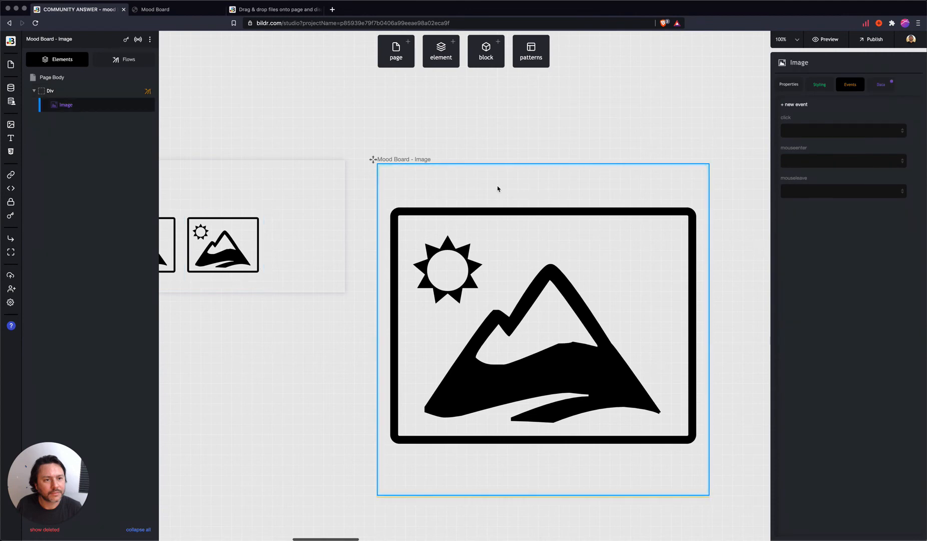
{"action": "left_click", "coordinate": [91, 91]}
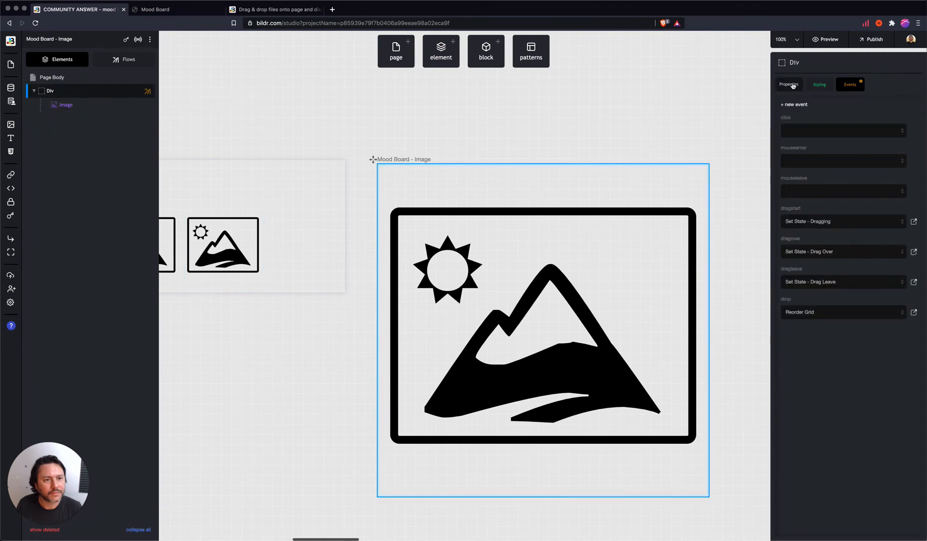
{"action": "left_click", "coordinate": [820, 85]}
{"action": "left_click", "coordinate": [811, 139]}
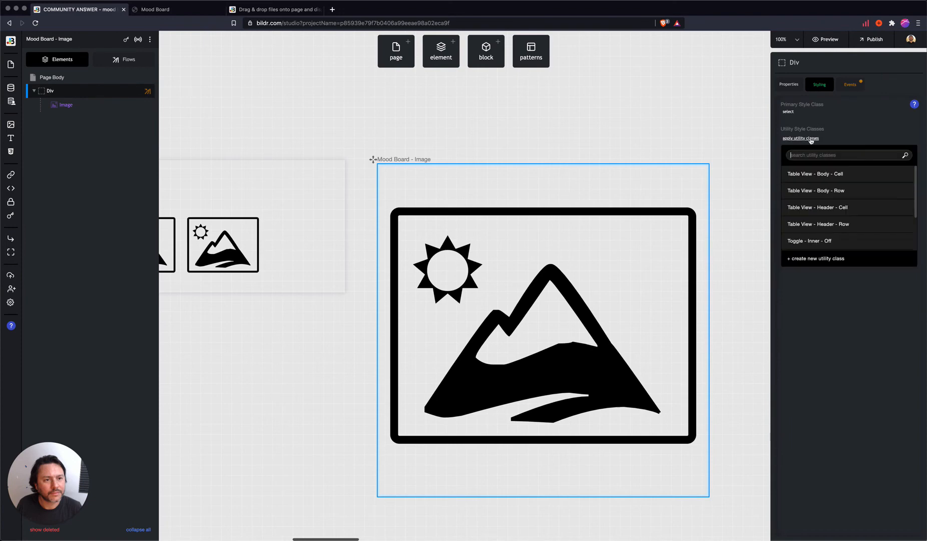
{"action": "left_click", "coordinate": [818, 259]}
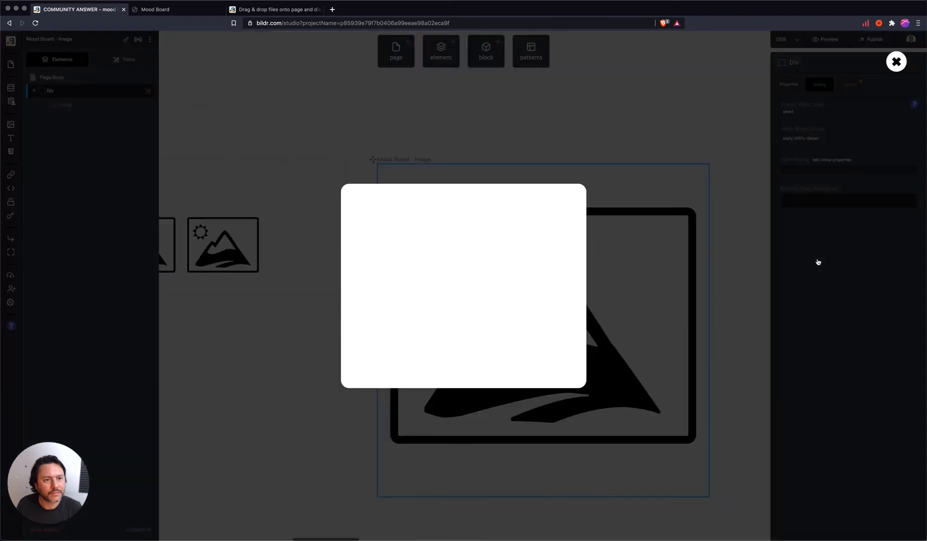
{"action": "type", "text": "Active Dropzone"}
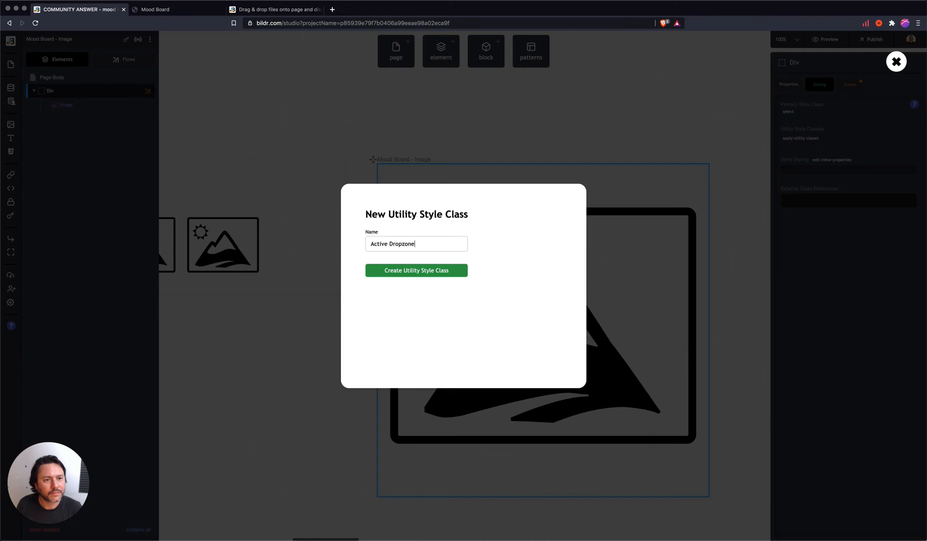
{"action": "key", "text": "Return"}
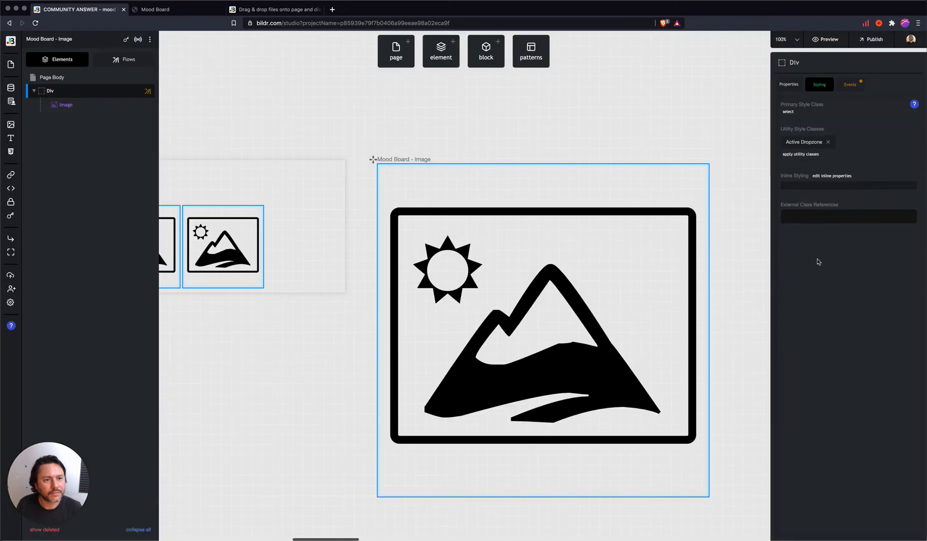
Give the Active Dropzone class a 4 px dashed border and remove the class from the Div
{"action": "left_click", "coordinate": [804, 143]}
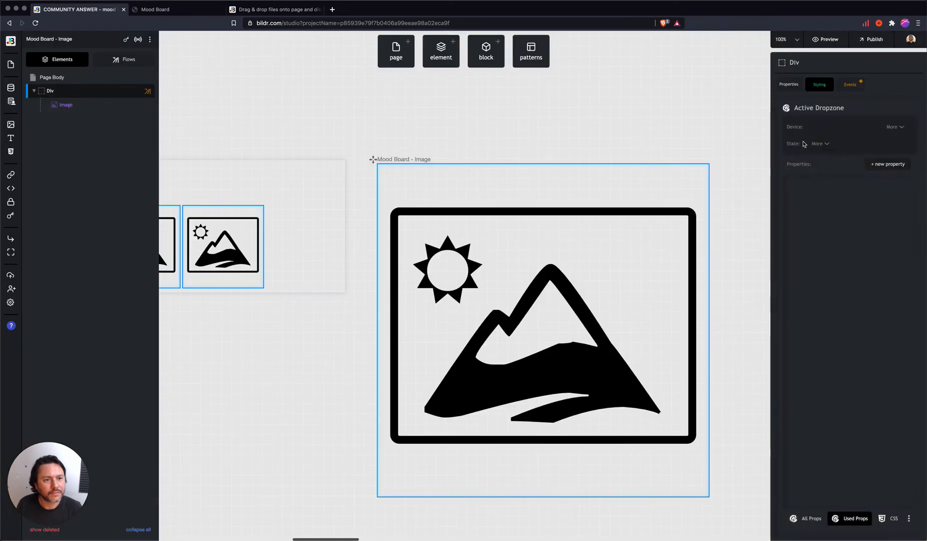
{"action": "left_click", "coordinate": [888, 164]}
{"action": "type", "text": "borde"}
{"action": "left_click", "coordinate": [803, 194]}
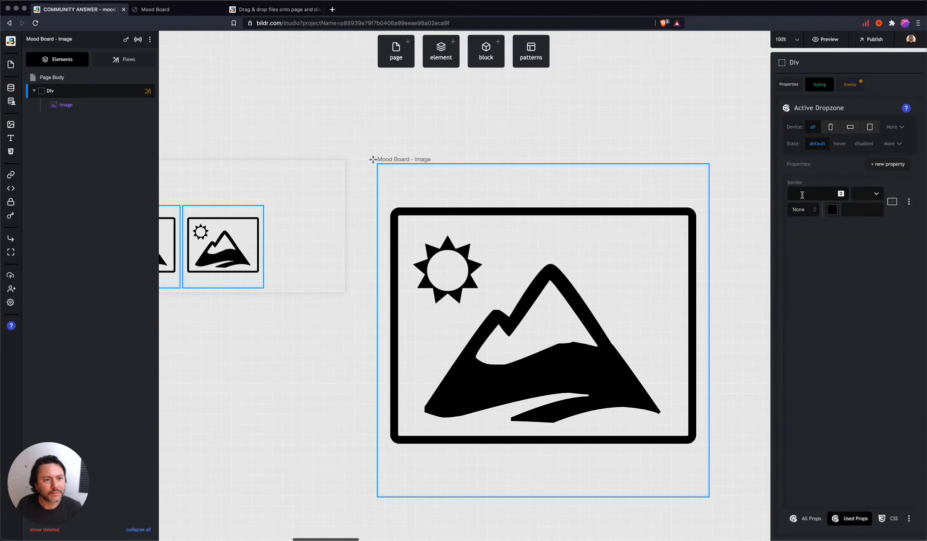
{"action": "left_click", "coordinate": [802, 194]}
{"action": "type", "text": "4"}
{"action": "left_click", "coordinate": [803, 209]}
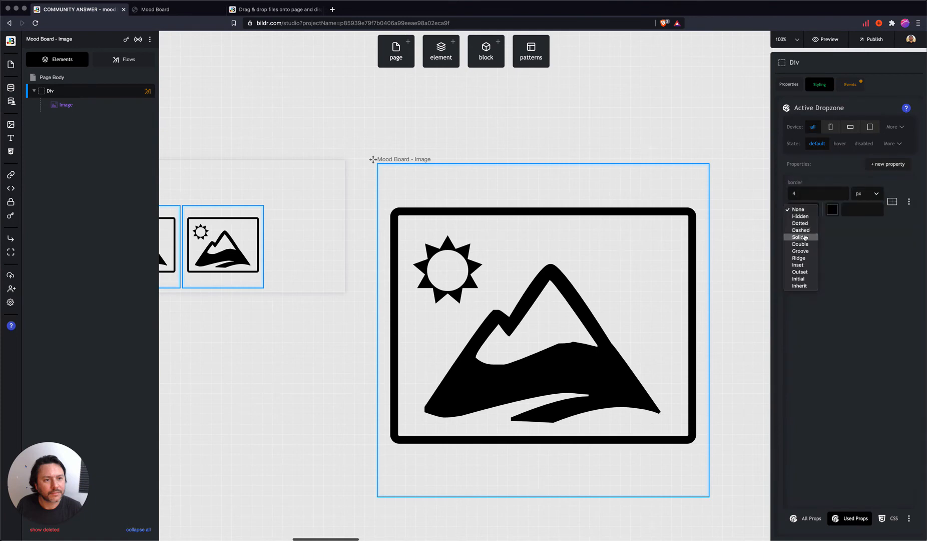
{"action": "left_click", "coordinate": [806, 231]}
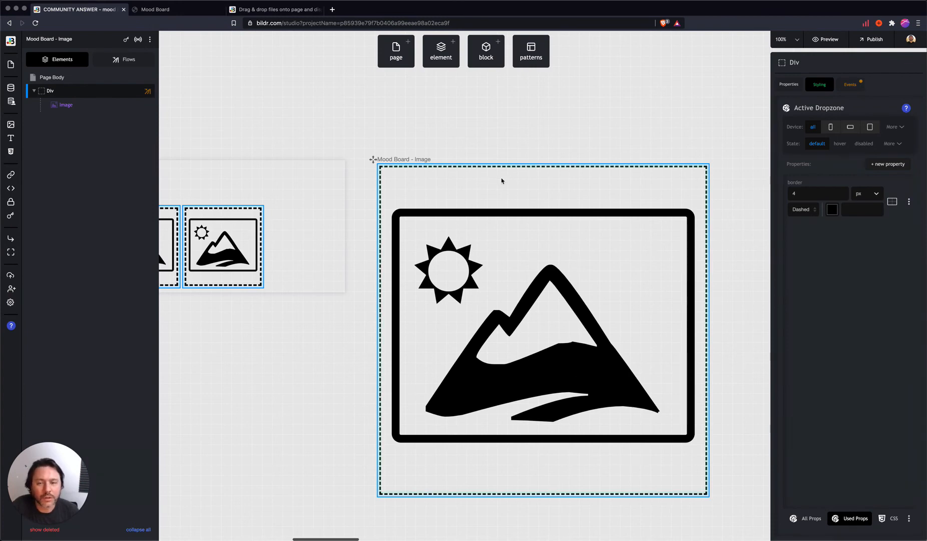
{"action": "left_click", "coordinate": [820, 85]}
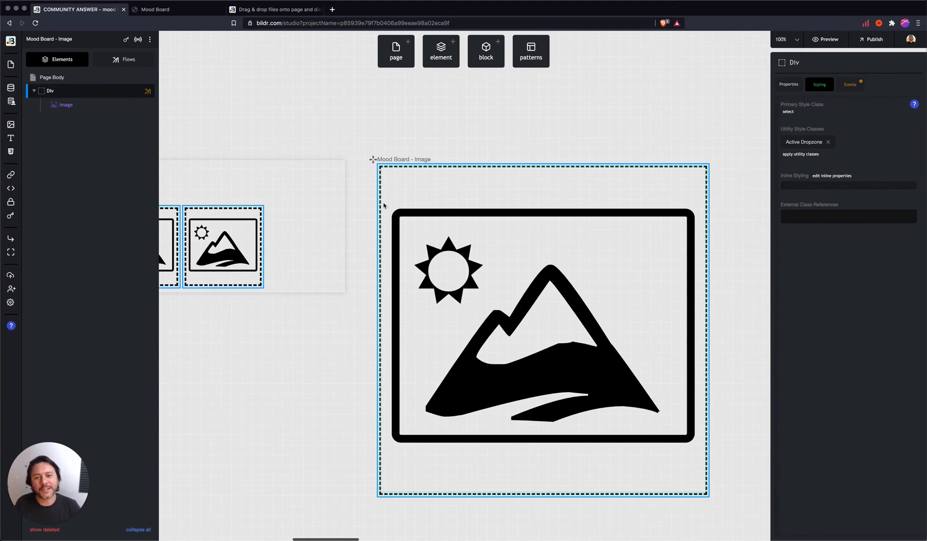
{"action": "left_click", "coordinate": [829, 142]}
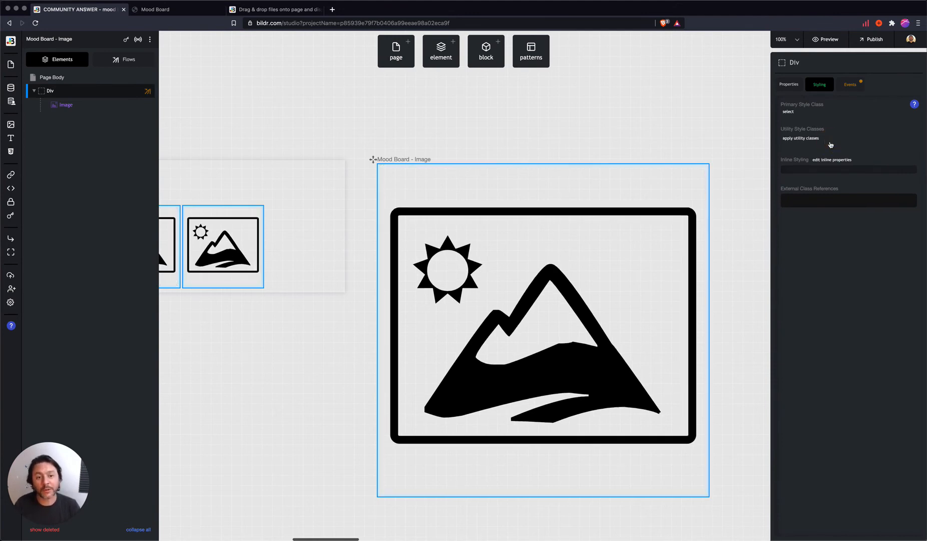
Add an Element - Add Style Class action to the Set State - Drag Over flow that applies Active Dropzone to the Div
{"action": "left_click", "coordinate": [119, 59]}
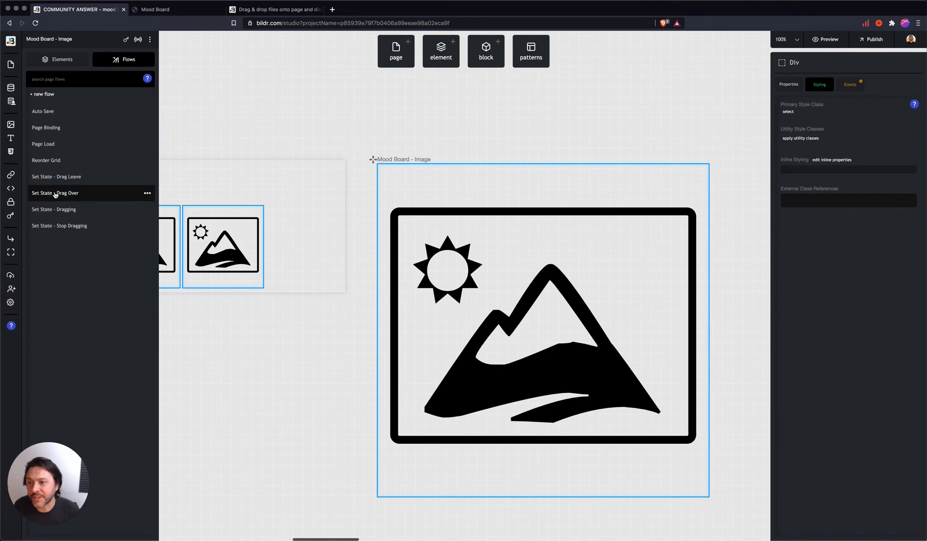
{"action": "left_click", "coordinate": [64, 195]}
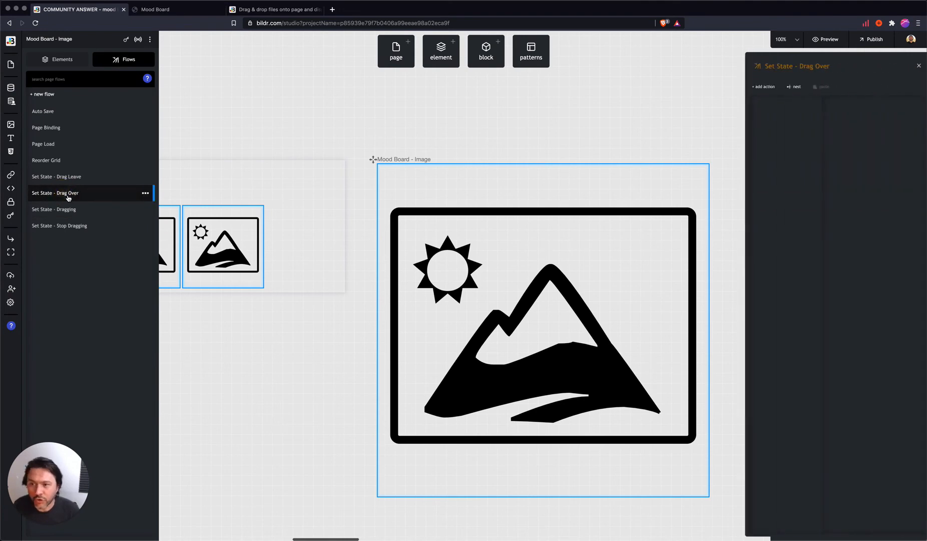
{"action": "left_click", "coordinate": [678, 86]}
{"action": "type", "text": "add class"}
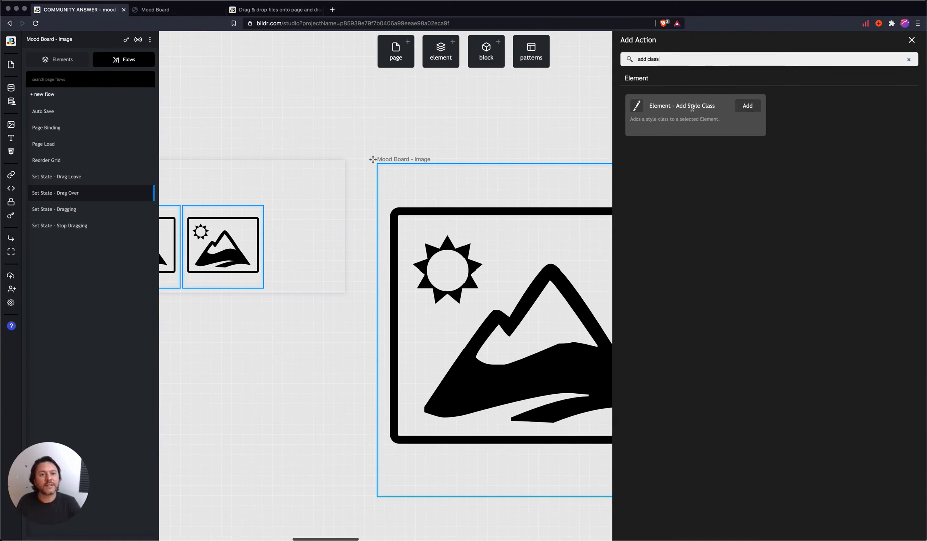
{"action": "left_click", "coordinate": [747, 106]}
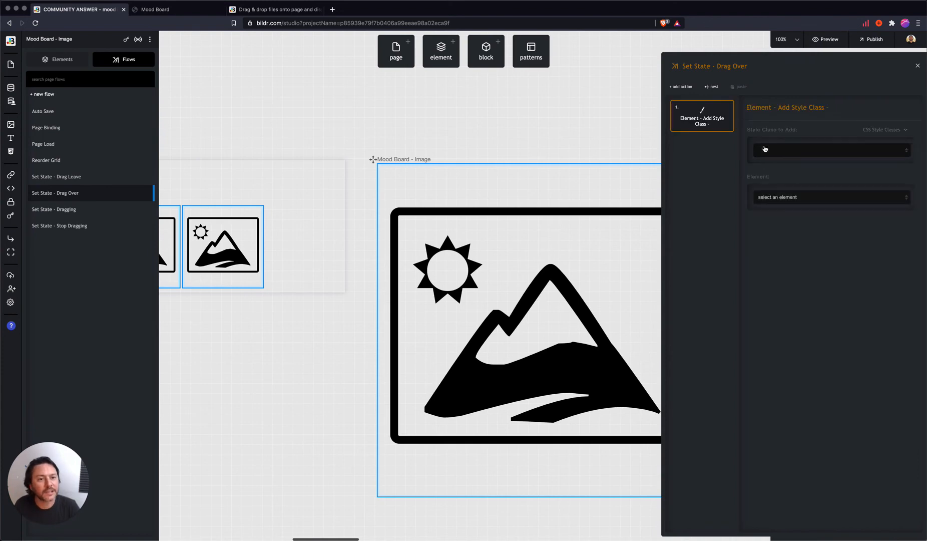
{"action": "left_click", "coordinate": [795, 151]}
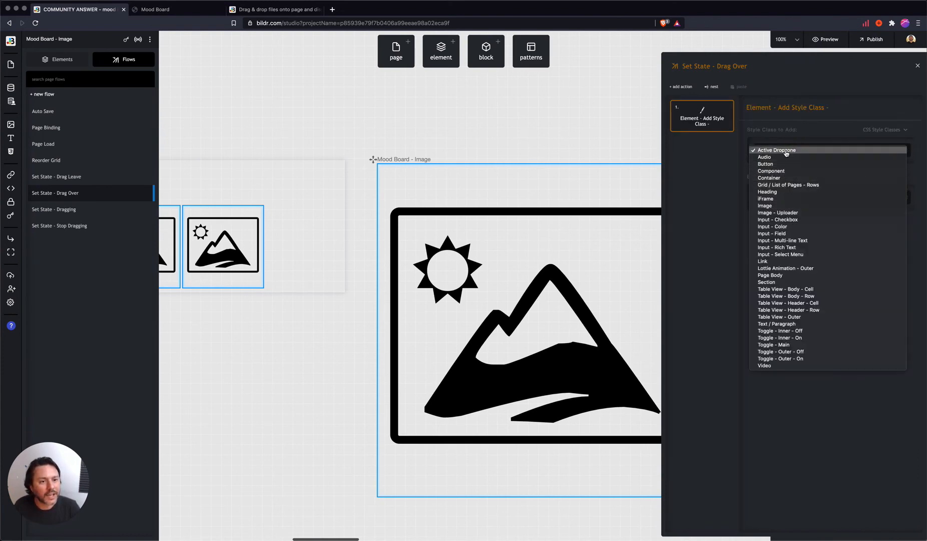
{"action": "left_click", "coordinate": [785, 151]}
{"action": "left_click", "coordinate": [830, 198]}
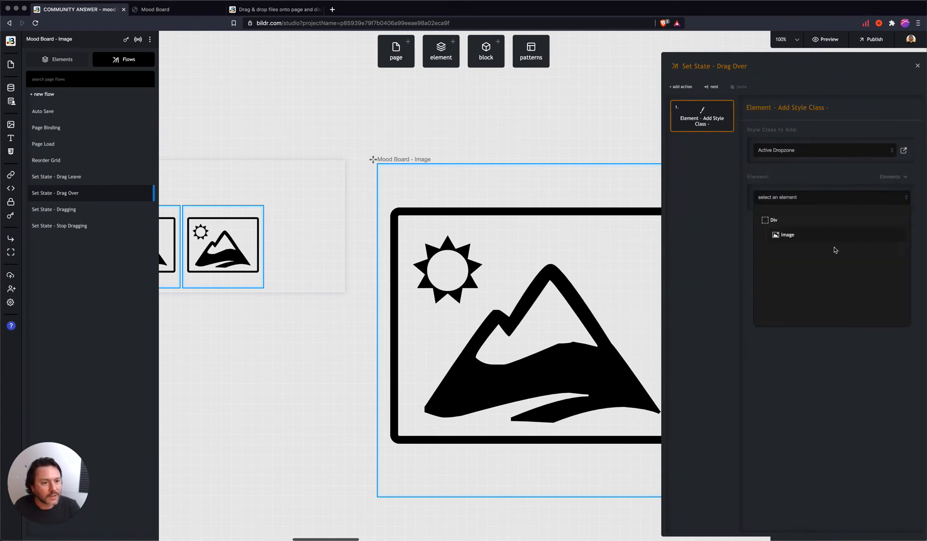
{"action": "left_click", "coordinate": [778, 222]}
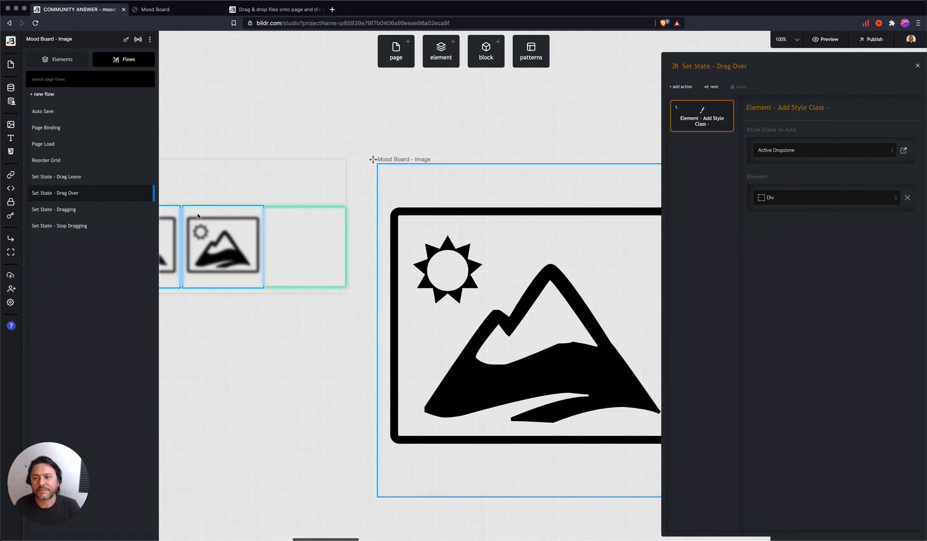
Add an Element - Remove Style Class action to the Set State - Drag Leave flow that takes Active Dropzone off the Div
{"action": "left_click", "coordinate": [66, 176]}
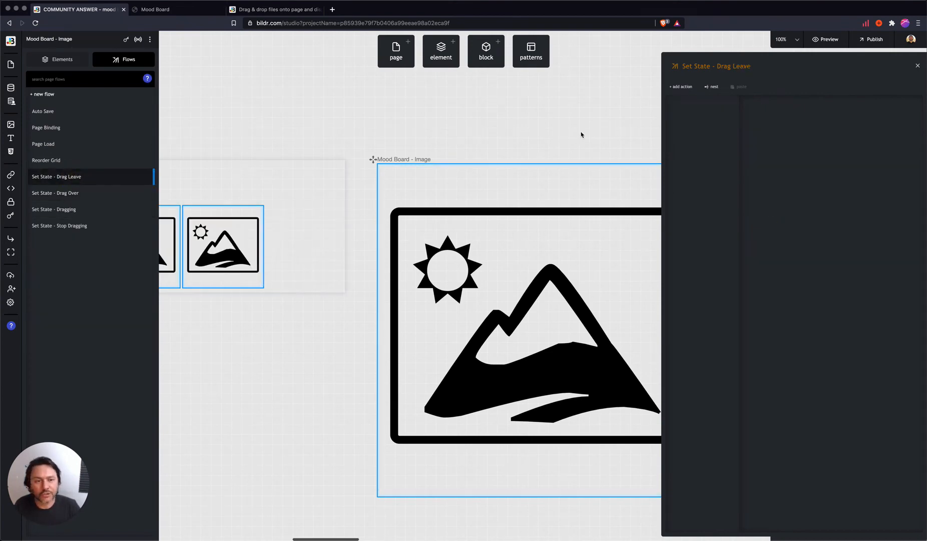
{"action": "left_click", "coordinate": [680, 87]}
{"action": "type", "text": "remove"}
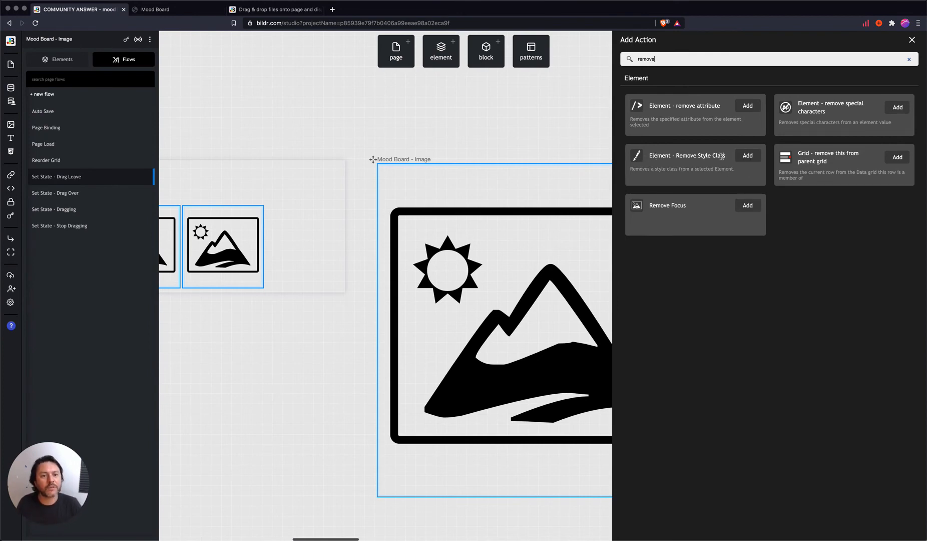
{"action": "left_click", "coordinate": [748, 155]}
{"action": "left_click", "coordinate": [776, 150]}
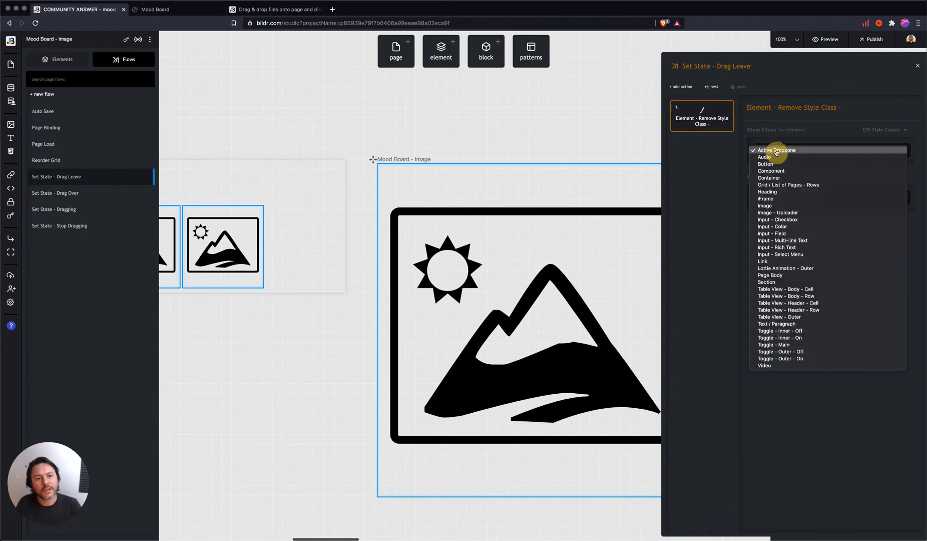
{"action": "left_click", "coordinate": [776, 150]}
{"action": "left_click", "coordinate": [783, 197]}
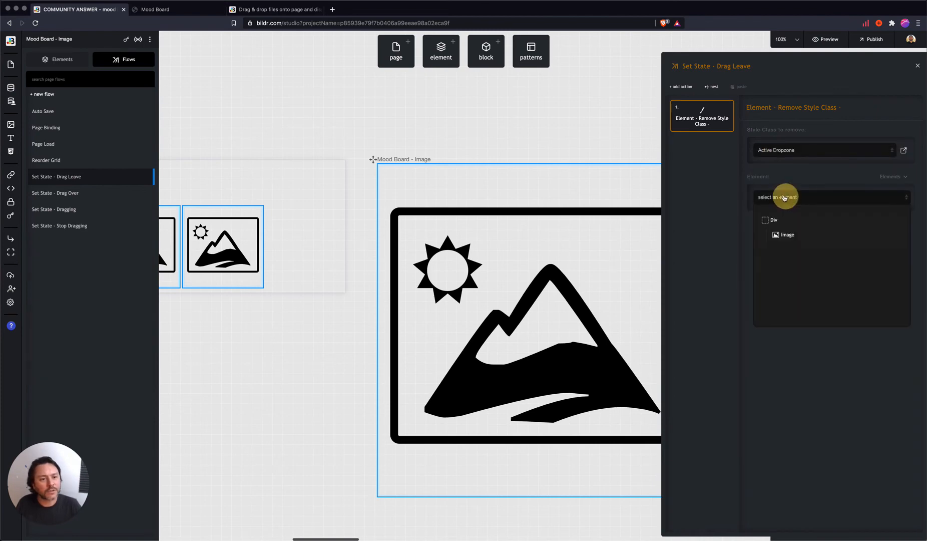
{"action": "left_click", "coordinate": [791, 219]}
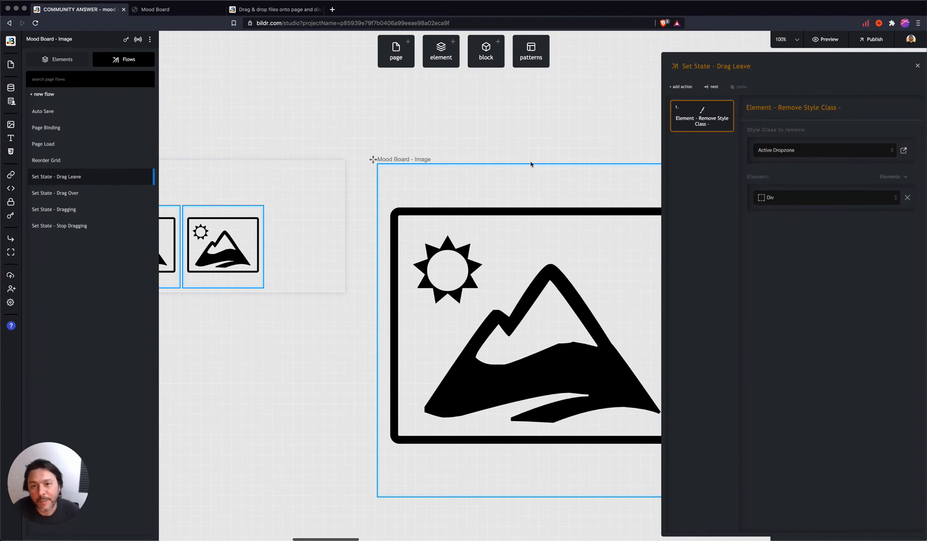
Reload the live Mood Board page and test the drop styling by moving the first image over the third and second images
{"action": "left_click", "coordinate": [167, 11]}
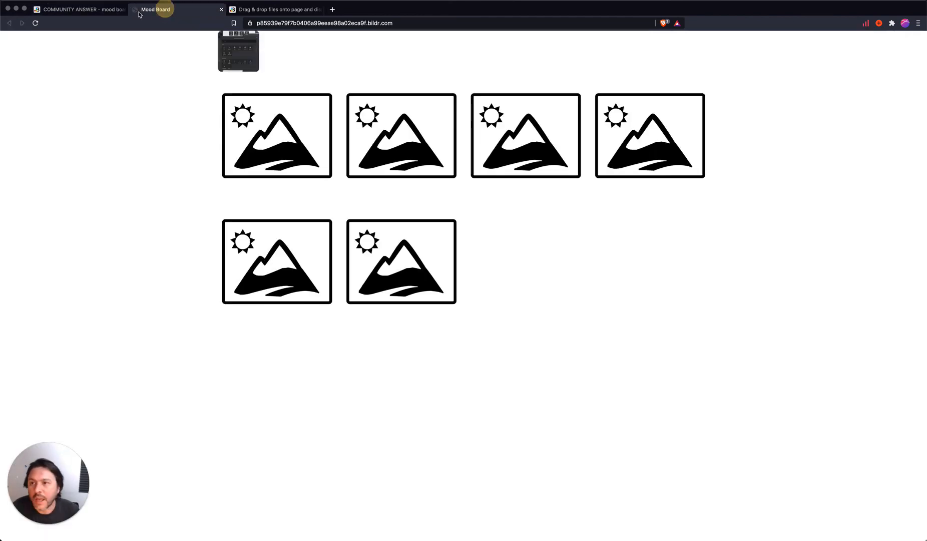
{"action": "left_click", "coordinate": [35, 22]}
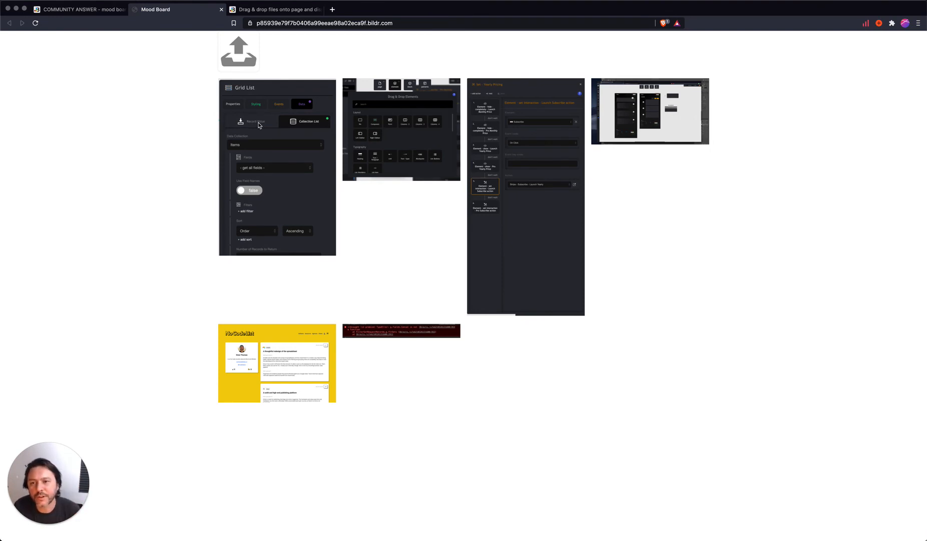
{"action": "left_click_drag", "start_coordinate": [268, 146], "coordinate": [516, 128]}
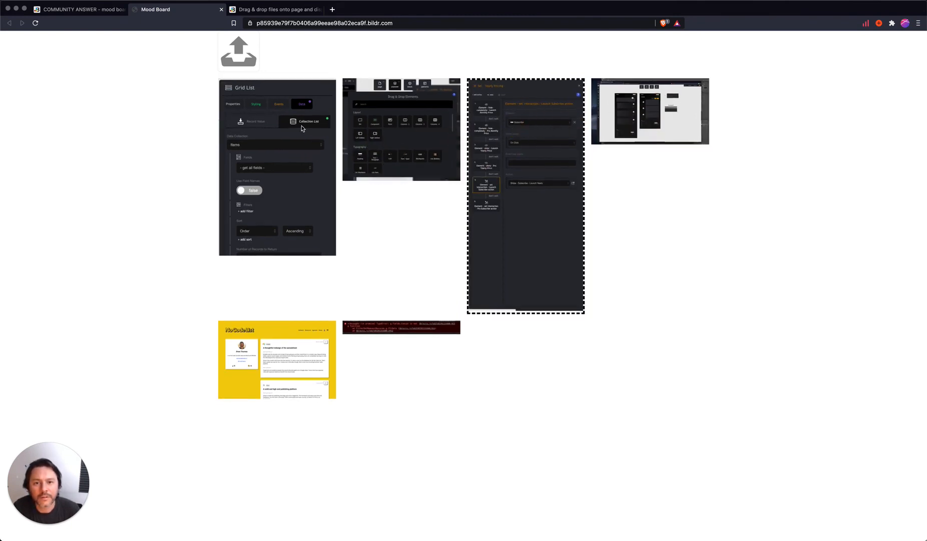
{"action": "left_click_drag", "start_coordinate": [290, 151], "coordinate": [385, 143]}
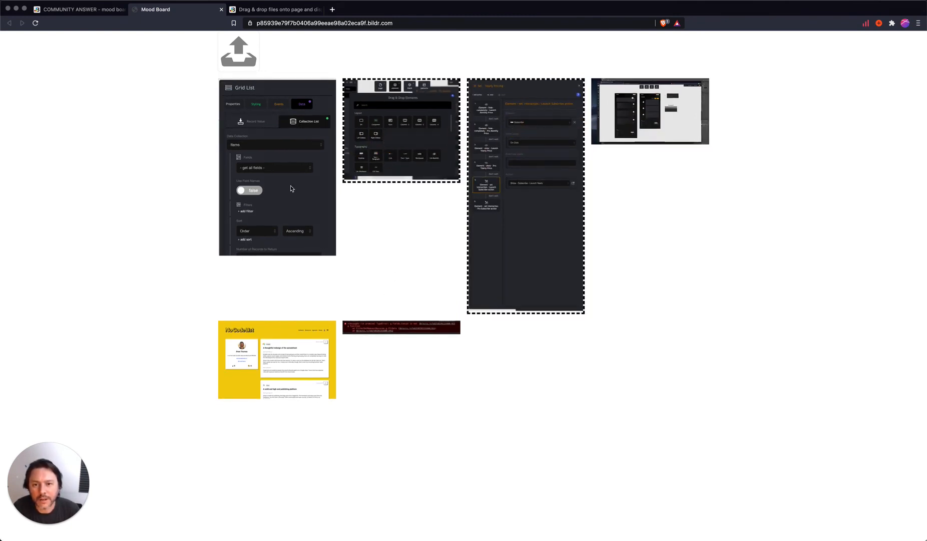
Test moving the first image over its neighbour and downwards on the live Mood Board page, comparing against the studio
{"action": "left_click_drag", "start_coordinate": [292, 186], "coordinate": [404, 159]}
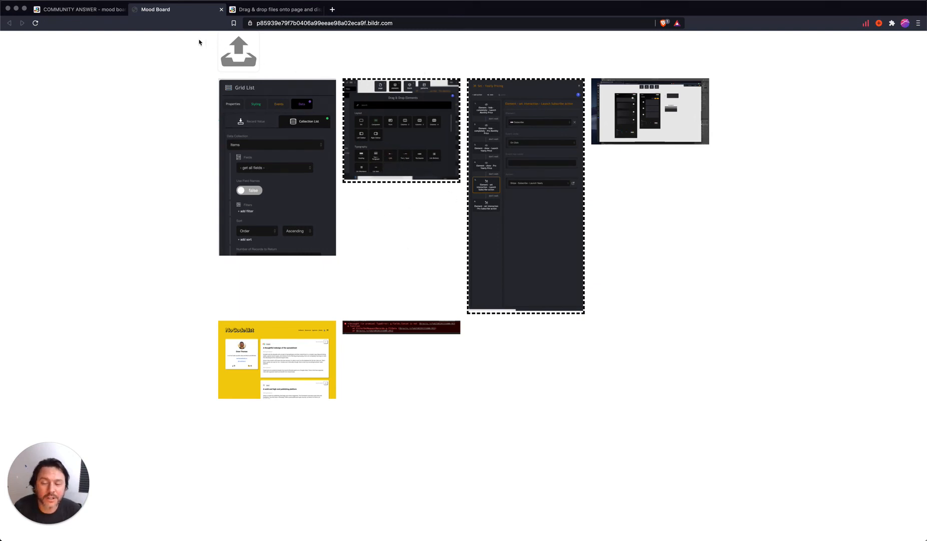
{"action": "left_click", "coordinate": [84, 11]}
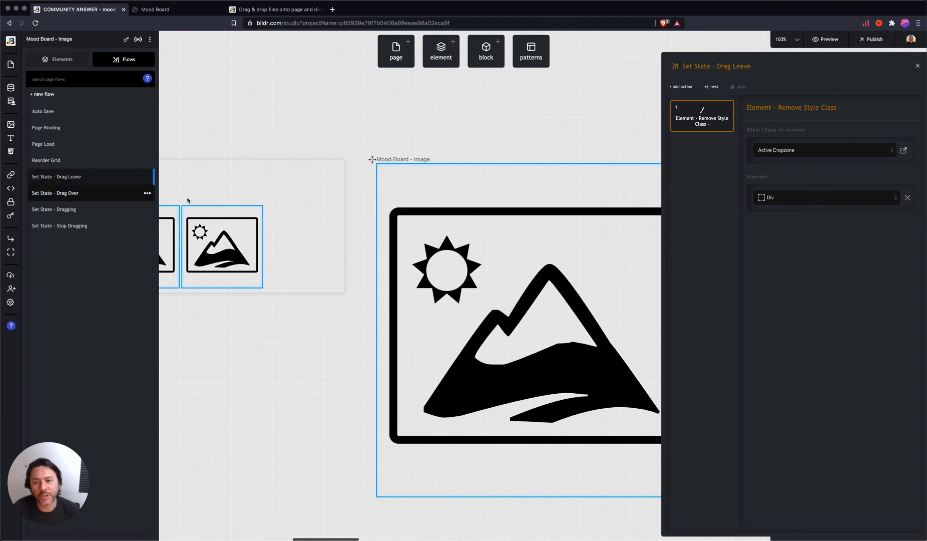
{"action": "left_click", "coordinate": [166, 9]}
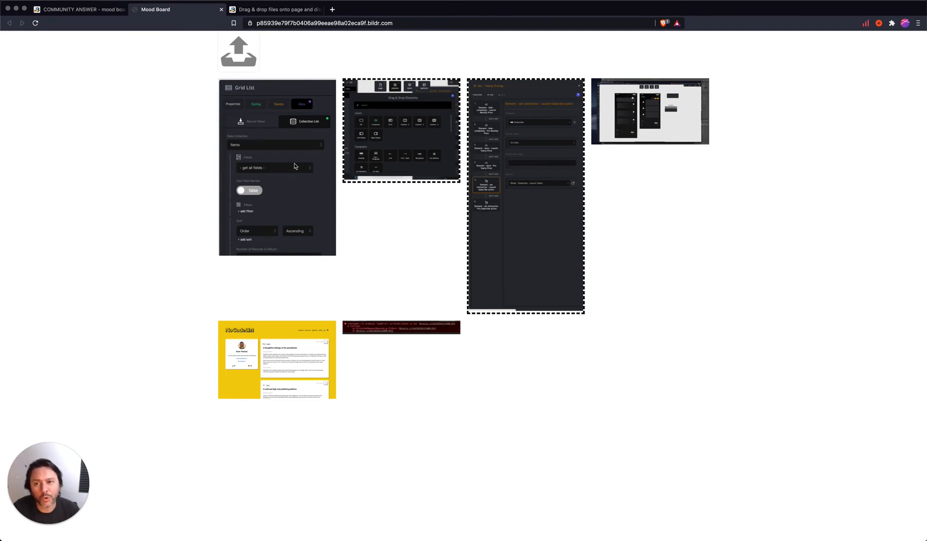
{"action": "left_click_drag", "start_coordinate": [270, 147], "coordinate": [283, 236]}
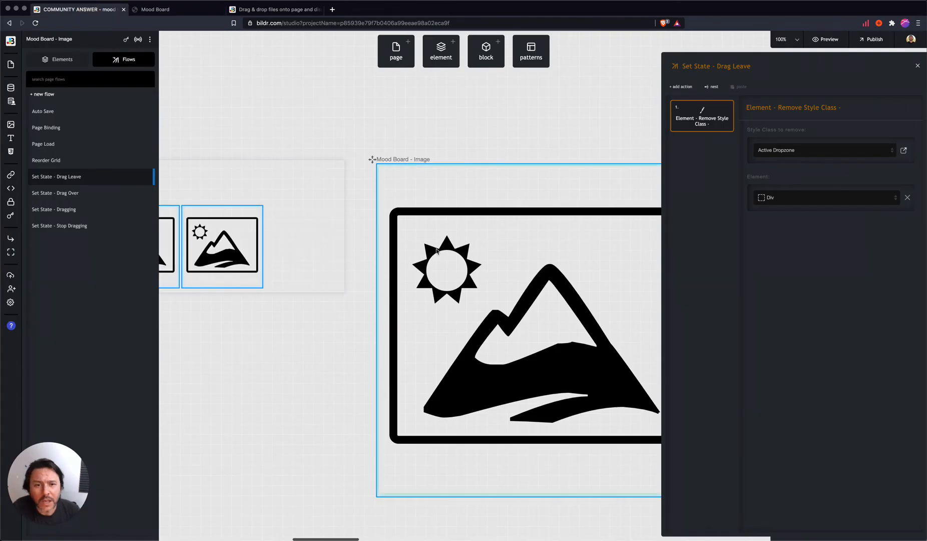
Add a Grid - move specific row to new position in grid / list action to the Reorder Grid flow
{"action": "left_click", "coordinate": [65, 210]}
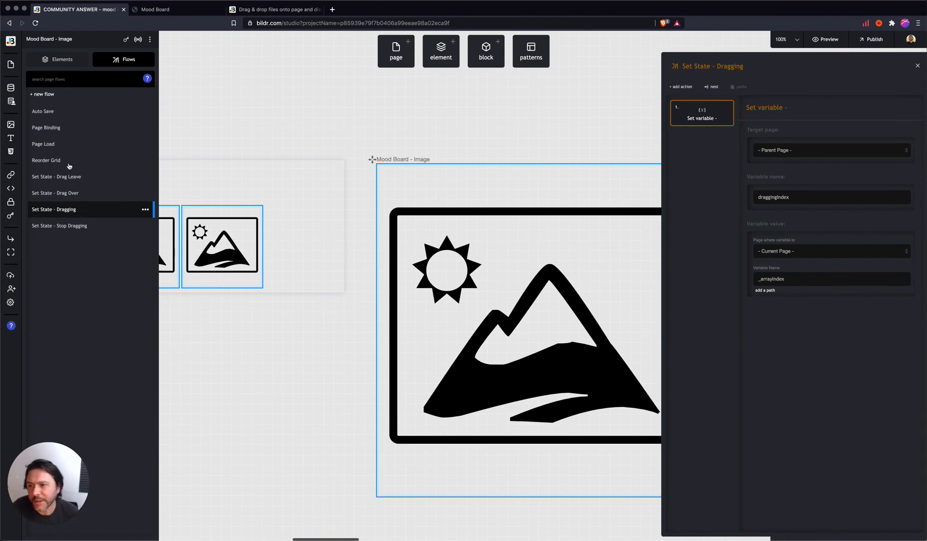
{"action": "left_click", "coordinate": [50, 160]}
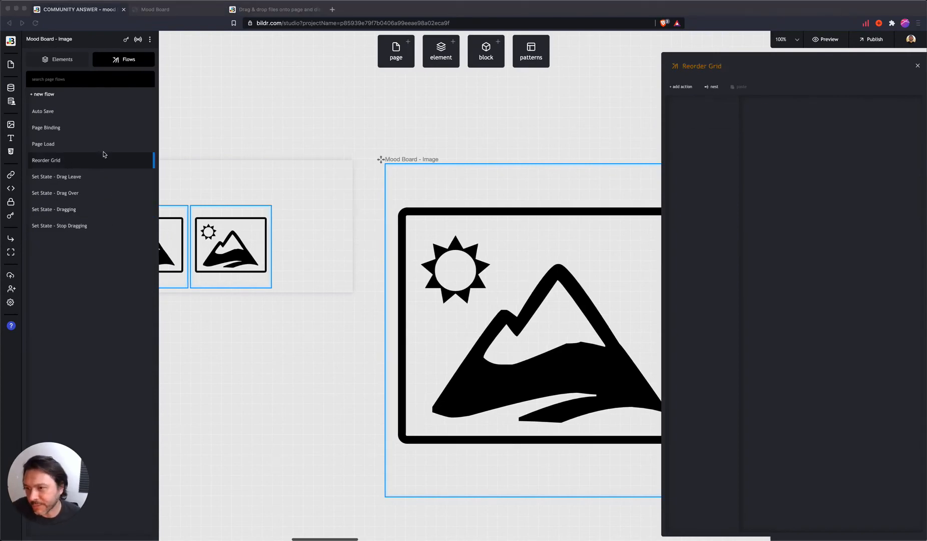
{"action": "left_click", "coordinate": [206, 124]}
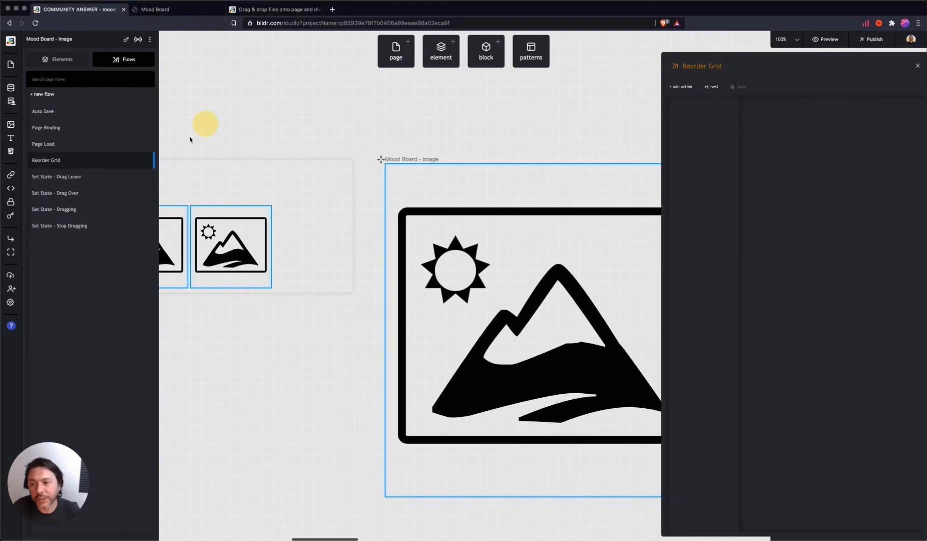
{"action": "left_click", "coordinate": [66, 162]}
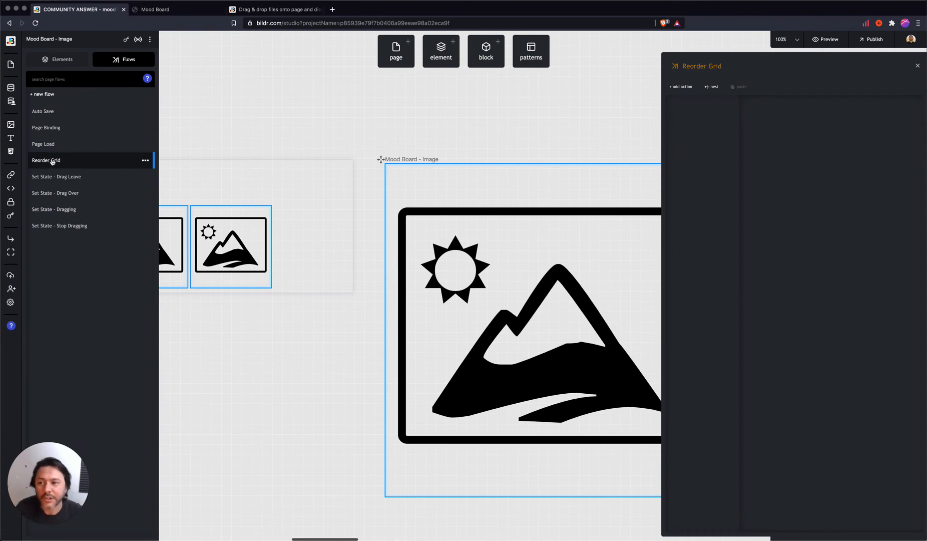
{"action": "left_click", "coordinate": [681, 87]}
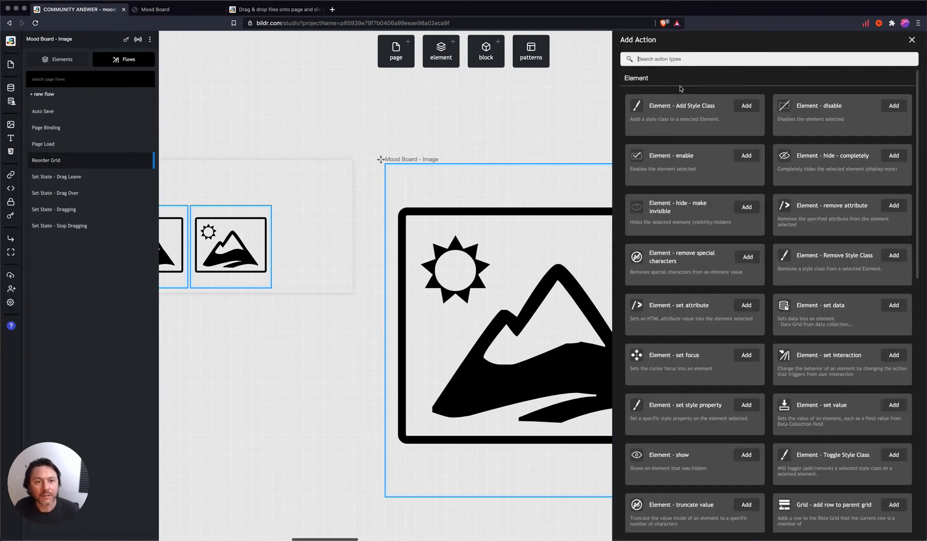
{"action": "type", "text": "grid"}
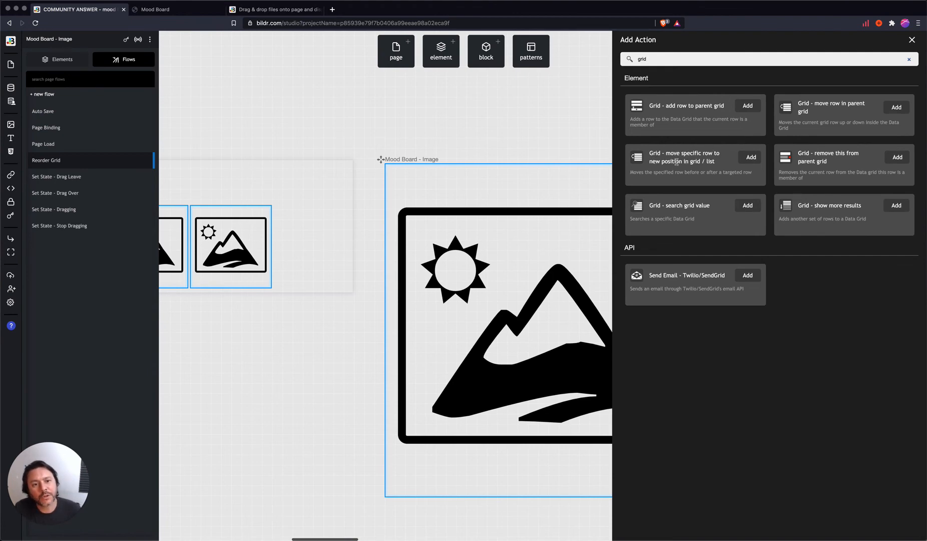
{"action": "left_click", "coordinate": [751, 158]}
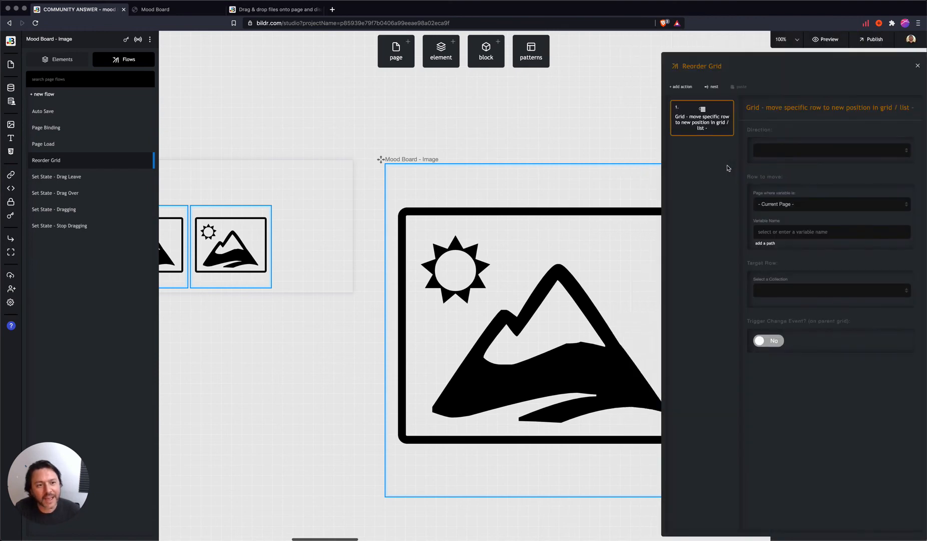
Set the move action's direction to Before and its row to move to the Parent Page variable draggingIndex
{"action": "left_click", "coordinate": [781, 151]}
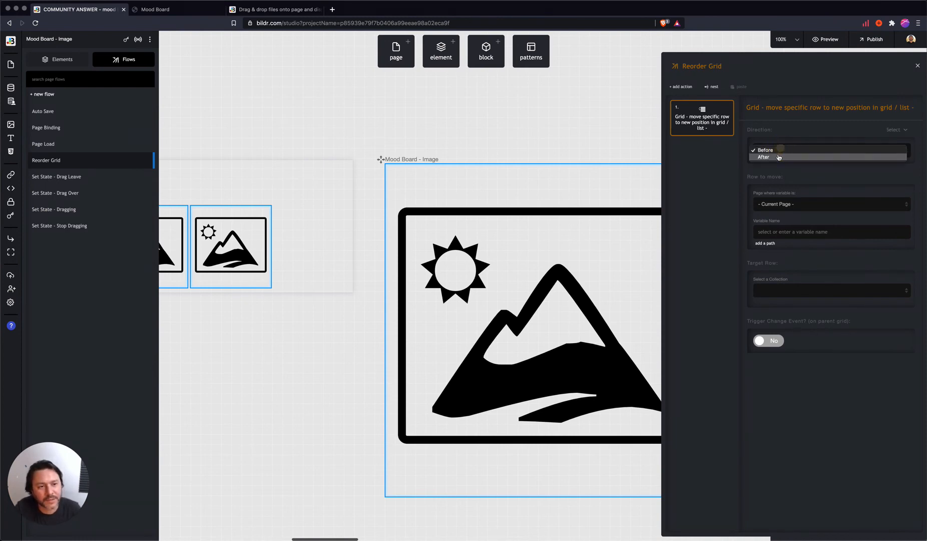
{"action": "left_click", "coordinate": [765, 150]}
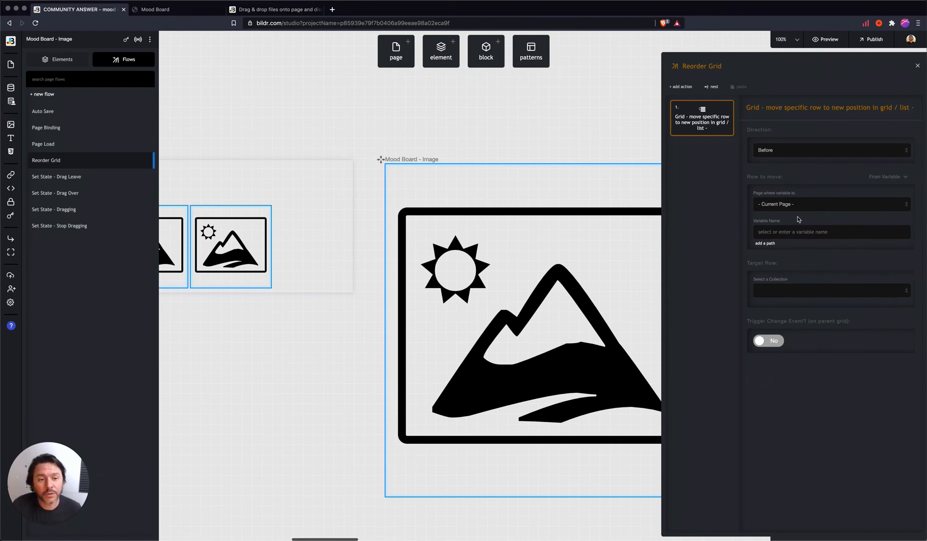
{"action": "left_click", "coordinate": [767, 203]}
{"action": "left_click", "coordinate": [775, 211]}
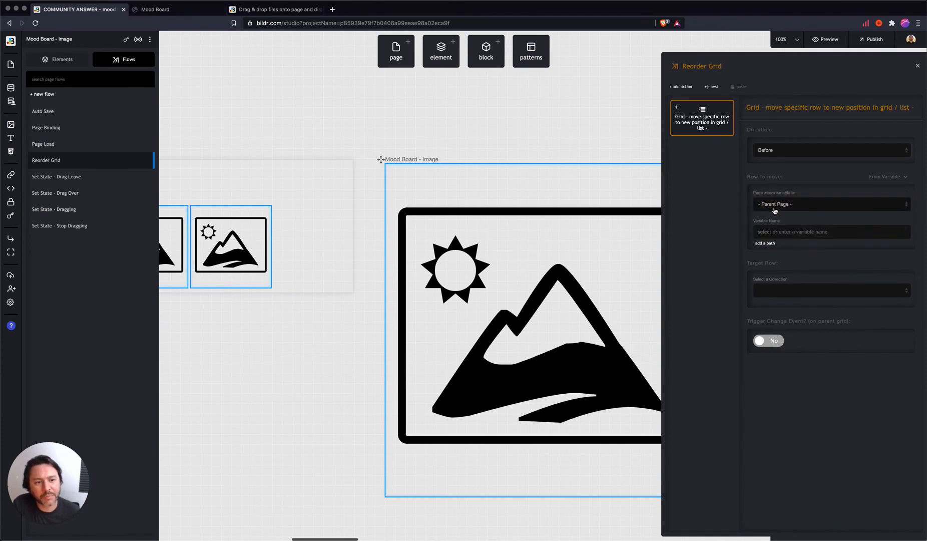
{"action": "left_click", "coordinate": [779, 232]}
{"action": "left_click", "coordinate": [776, 246]}
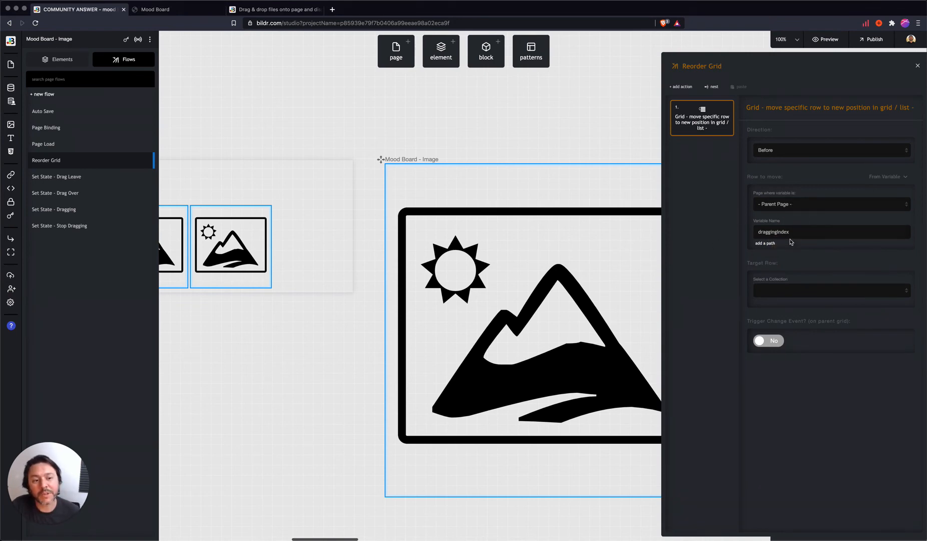
Source the move action's target row from a variable, using _arrayIndex on the Current Page
{"action": "left_click", "coordinate": [790, 292]}
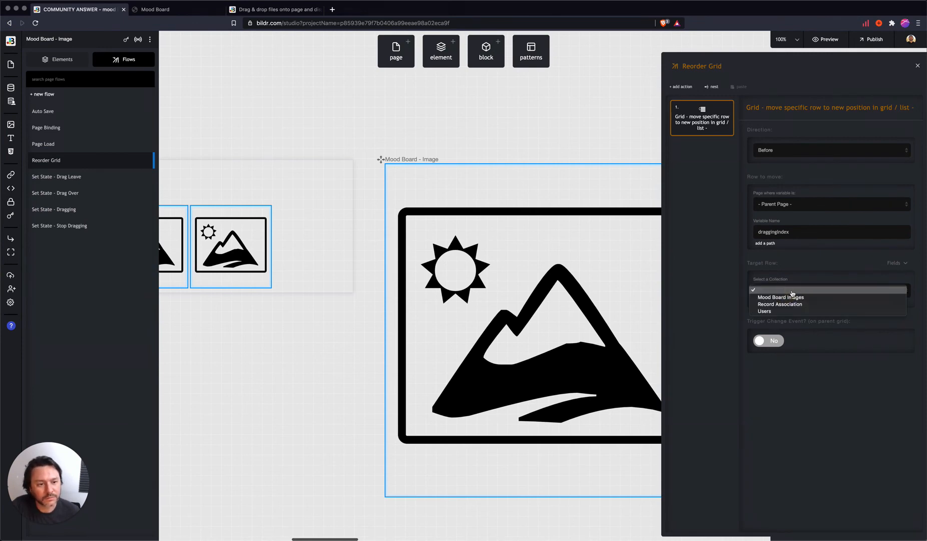
{"action": "left_click", "coordinate": [807, 260]}
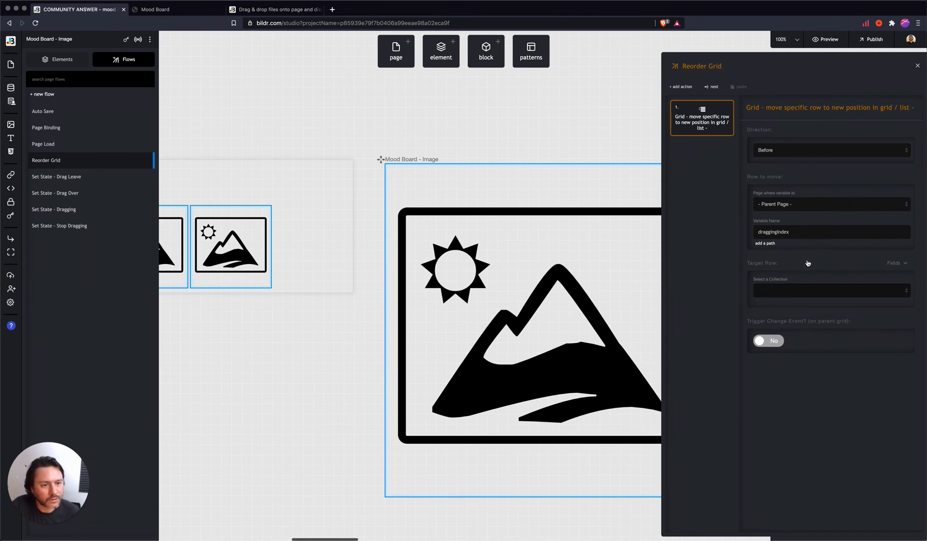
{"action": "left_click", "coordinate": [892, 263]}
{"action": "left_click", "coordinate": [896, 264]}
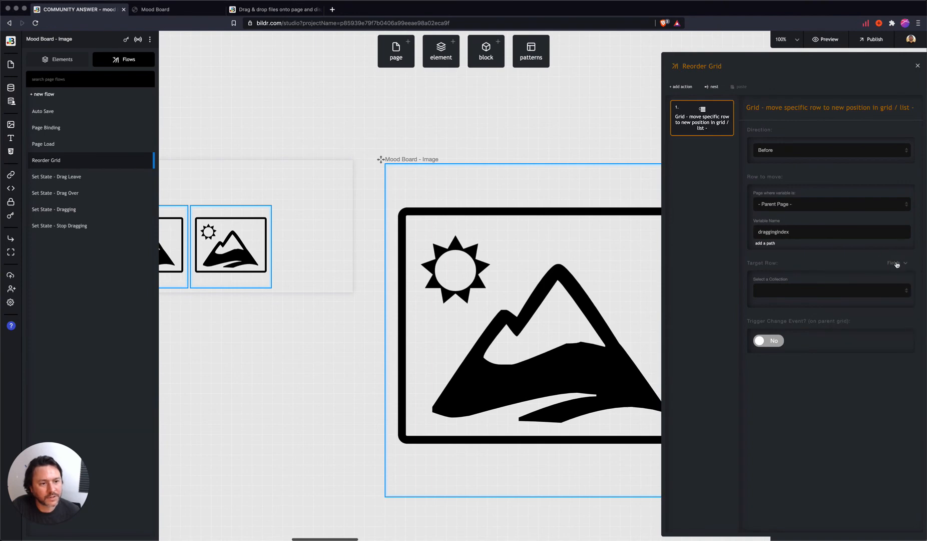
{"action": "left_click", "coordinate": [899, 264]}
{"action": "left_click", "coordinate": [859, 304]}
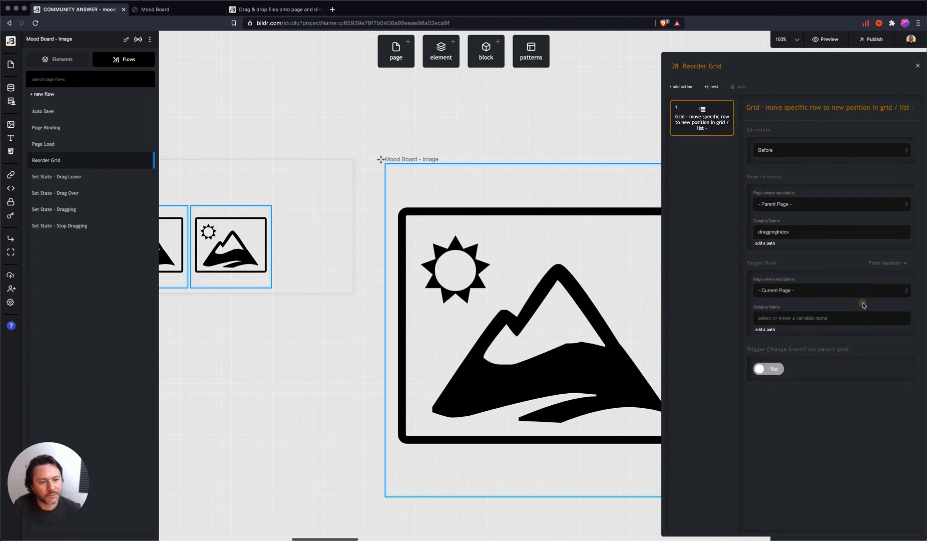
{"action": "left_click", "coordinate": [778, 315]}
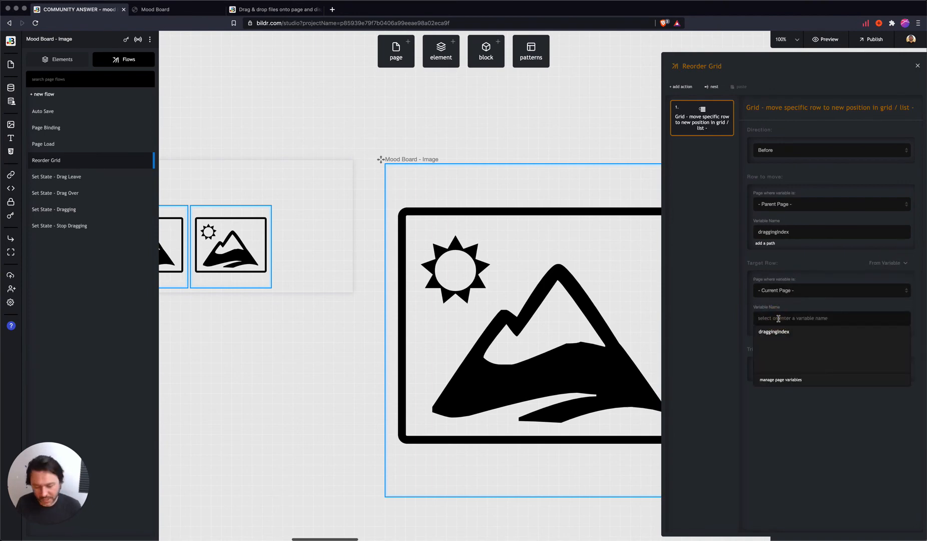
{"action": "type", "text": "_arrayIndex"}
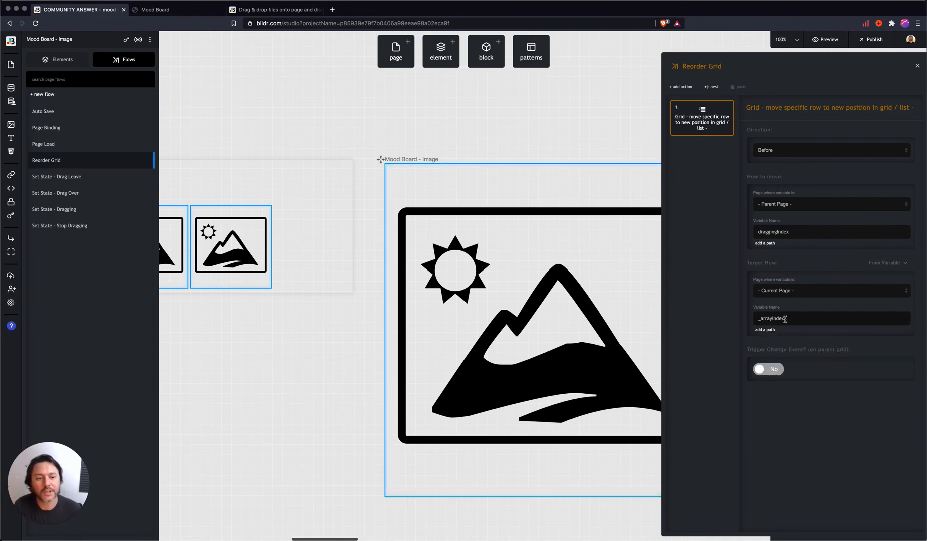
{"action": "left_click", "coordinate": [702, 276]}
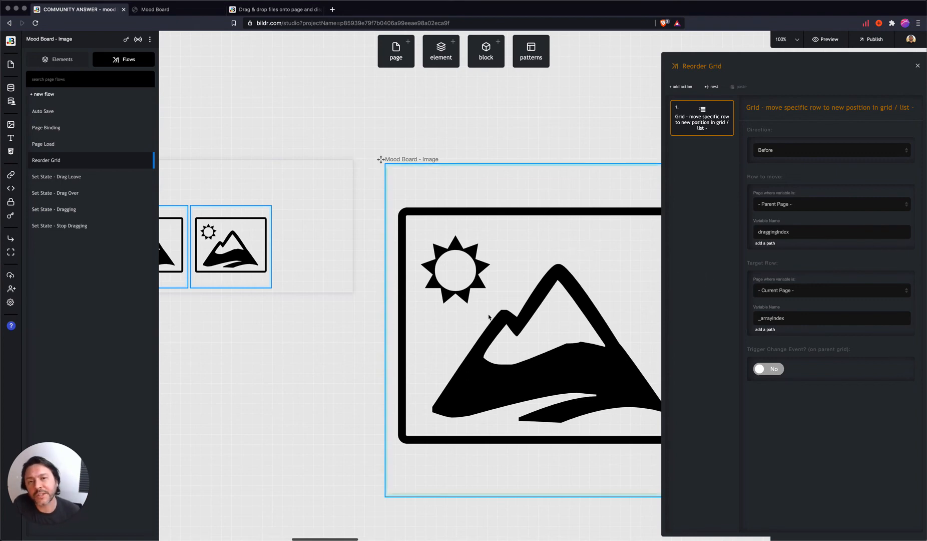
{"action": "scroll", "coordinate": [489, 316], "scroll_direction": "down", "scroll_amount": 1}
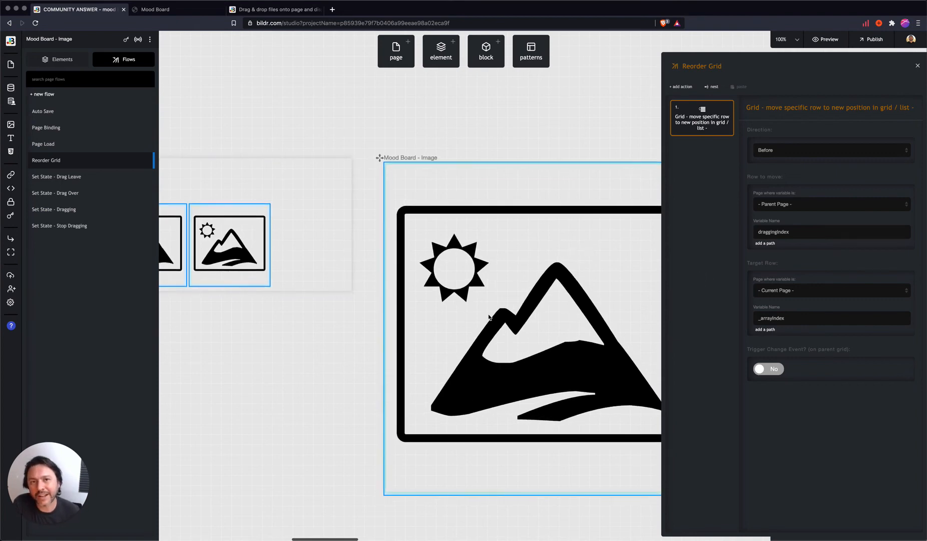
{"action": "scroll", "coordinate": [489, 317], "scroll_direction": "left", "scroll_amount": 1}
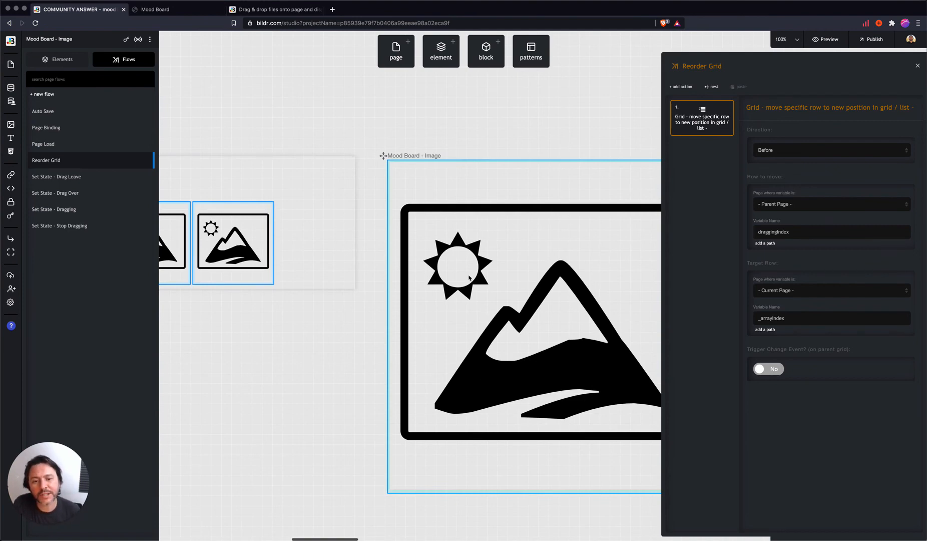
{"action": "scroll", "coordinate": [486, 251], "scroll_direction": "right", "scroll_amount": 1}
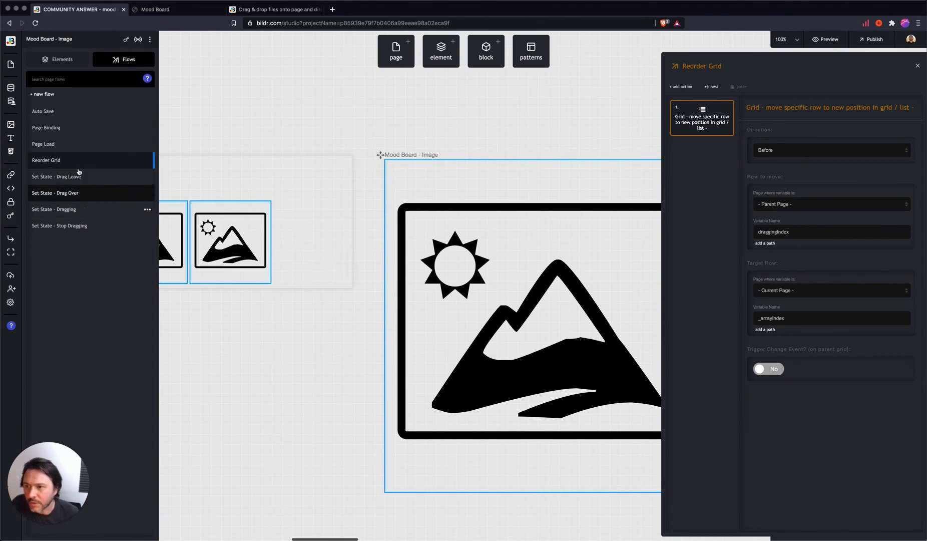
Check which flows are assigned to the Div's drag and drop events on the Mood Board - Image page
{"action": "left_click", "coordinate": [115, 60]}
{"action": "left_click", "coordinate": [53, 59]}
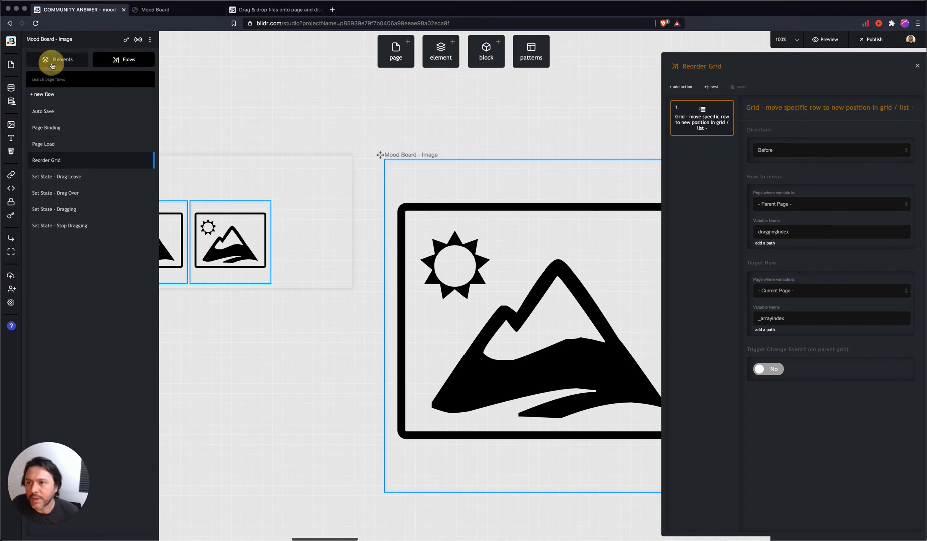
{"action": "left_click", "coordinate": [50, 90]}
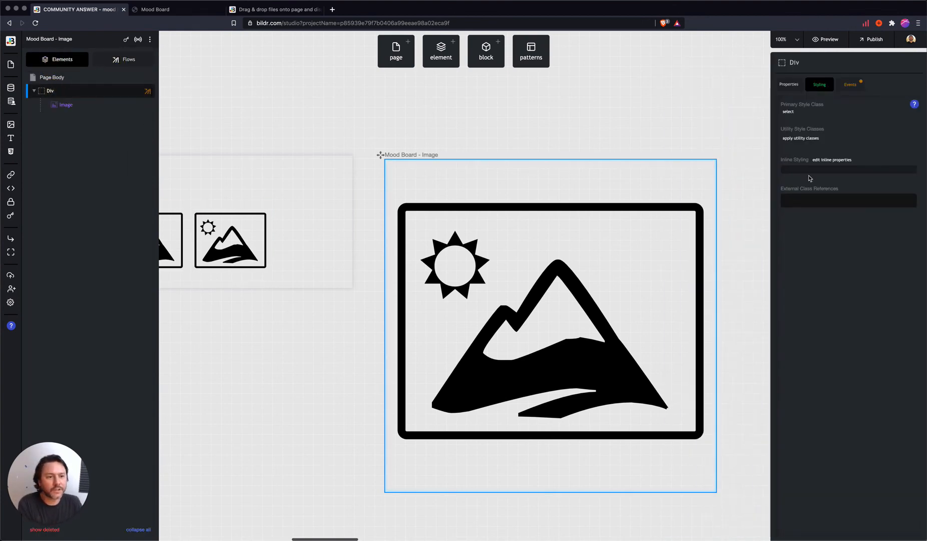
{"action": "left_click", "coordinate": [824, 86]}
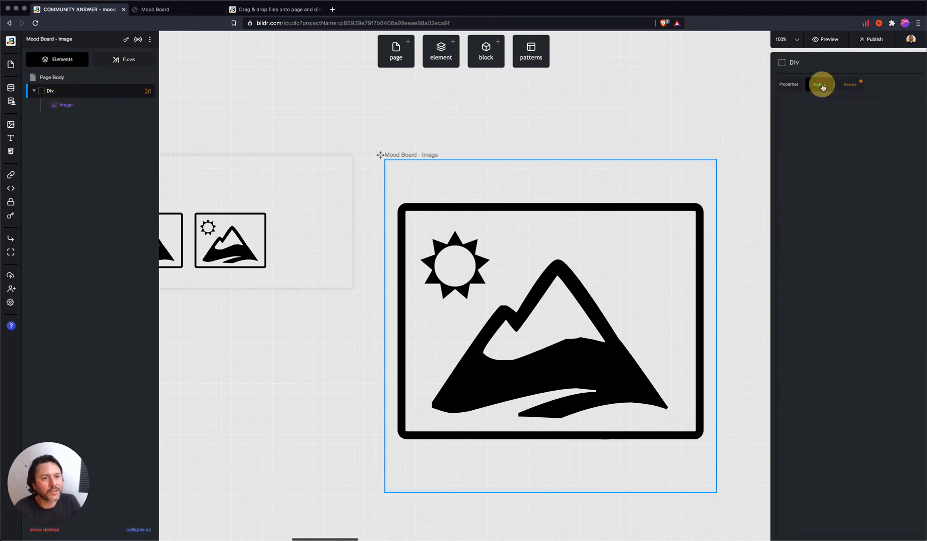
{"action": "left_click", "coordinate": [850, 84]}
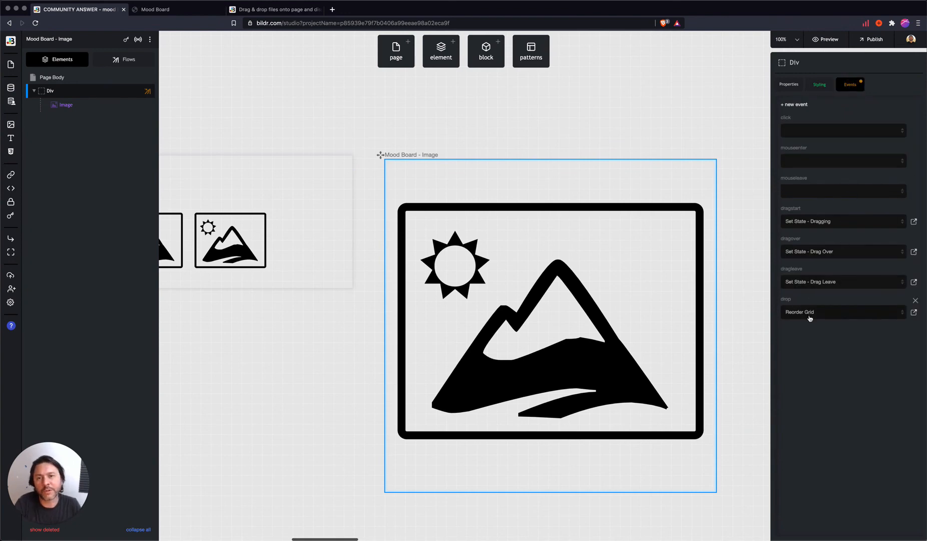
{"action": "mouse_move", "coordinate": [79, 95]}
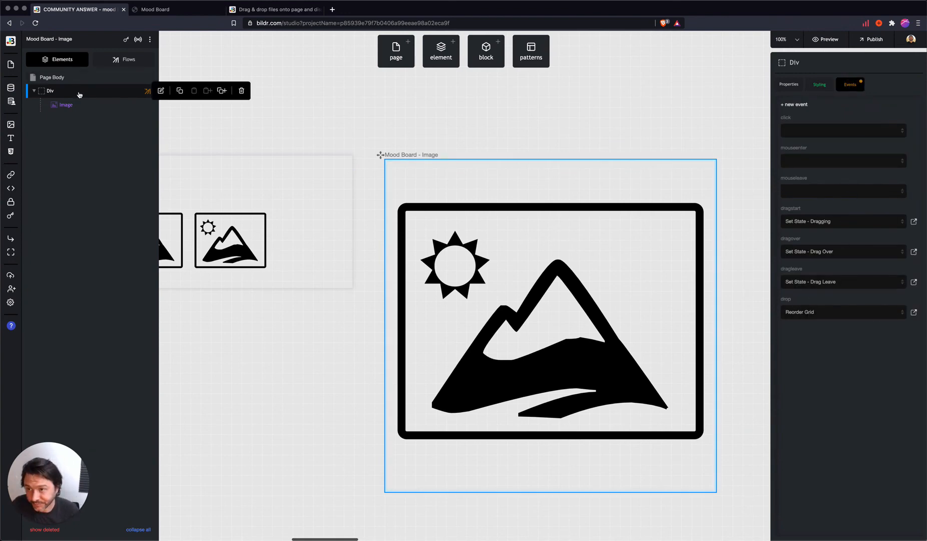
Set Trigger Change Event (on parent grid) to Yes for the move action in the Reorder Grid flow
{"action": "left_click", "coordinate": [114, 58]}
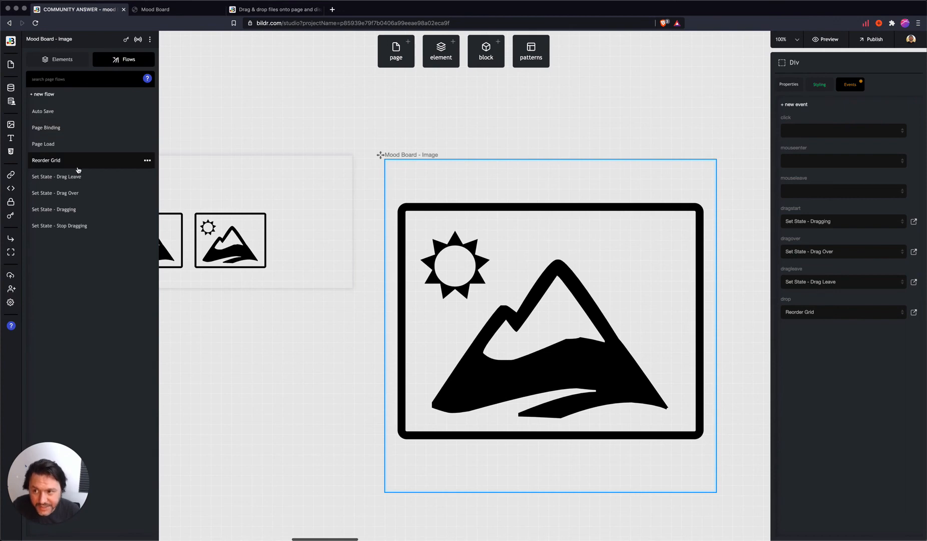
{"action": "left_click", "coordinate": [78, 162]}
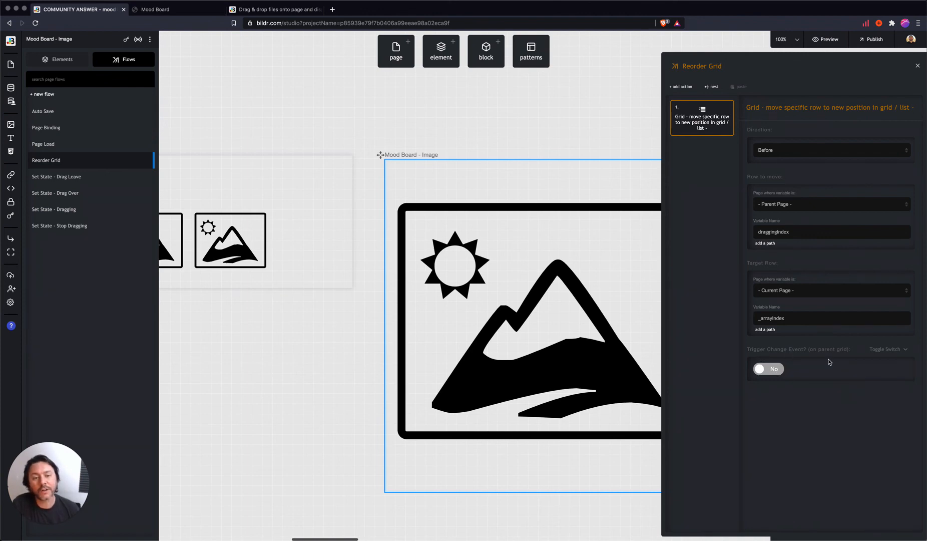
{"action": "left_click", "coordinate": [774, 373]}
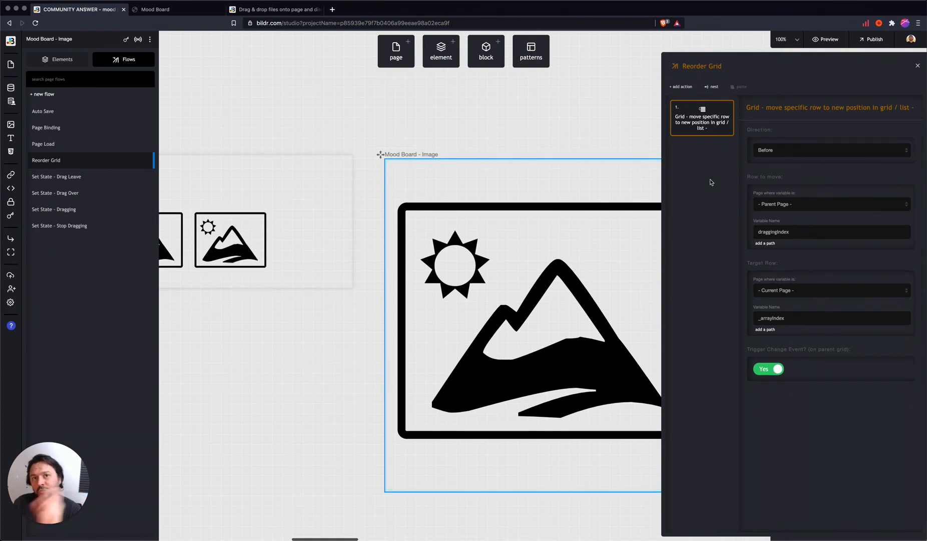
{"action": "scroll", "coordinate": [532, 151], "scroll_direction": "left", "scroll_amount": 3}
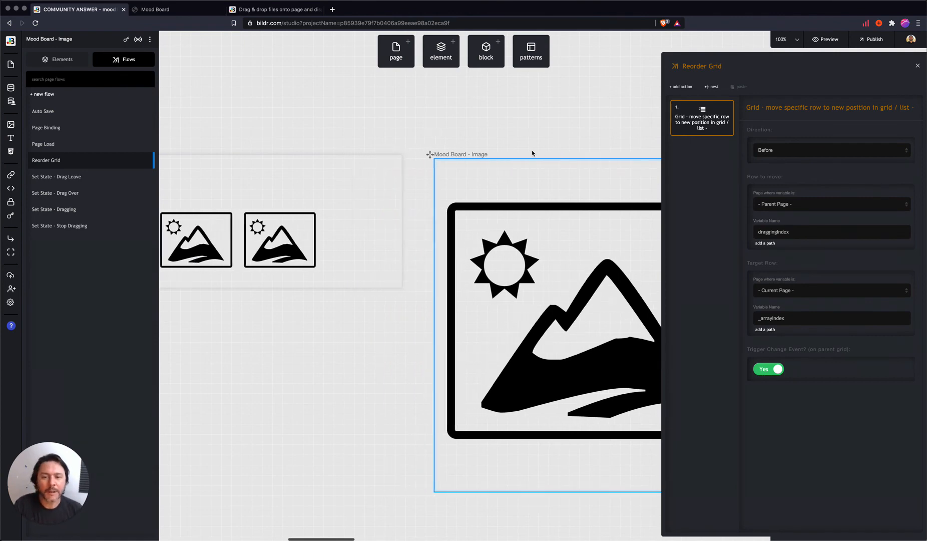
{"action": "scroll", "coordinate": [533, 155], "scroll_direction": "left", "scroll_amount": 5}
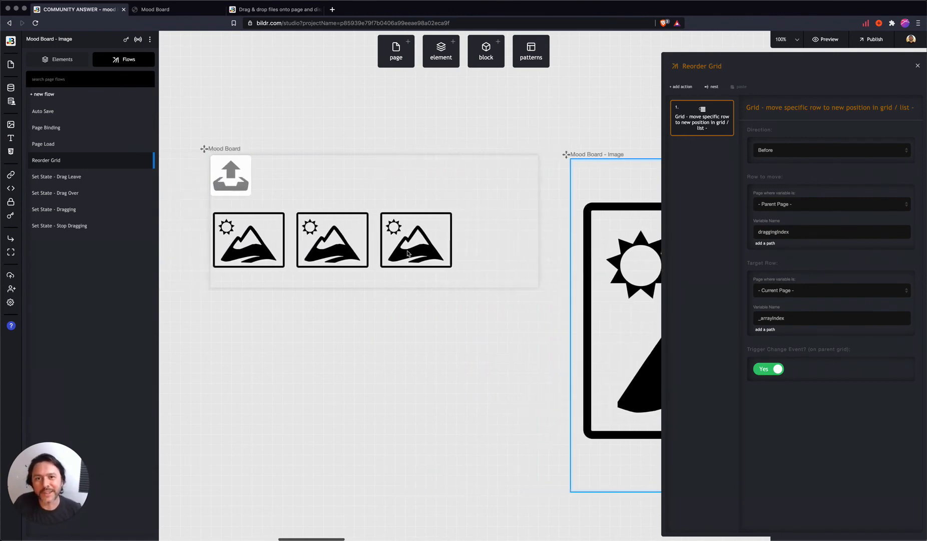
Assign the Auto Save flow to the change event of the Grid List on the Mood Board page
{"action": "left_click", "coordinate": [435, 243]}
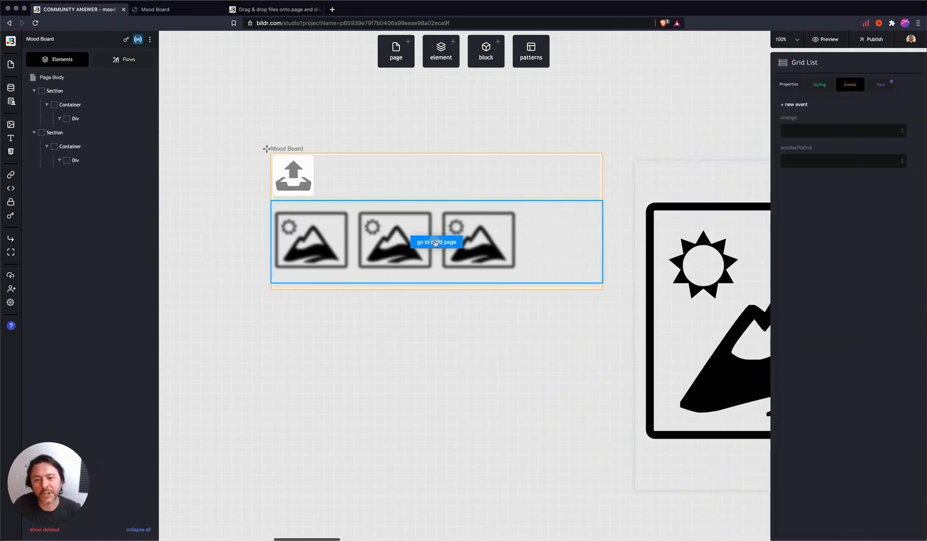
{"action": "left_click", "coordinate": [851, 86]}
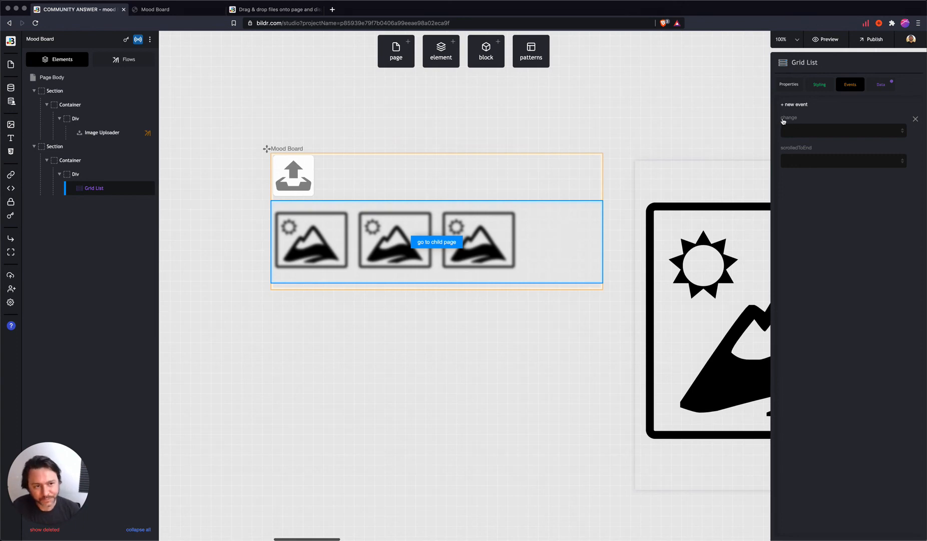
{"action": "left_click", "coordinate": [796, 132]}
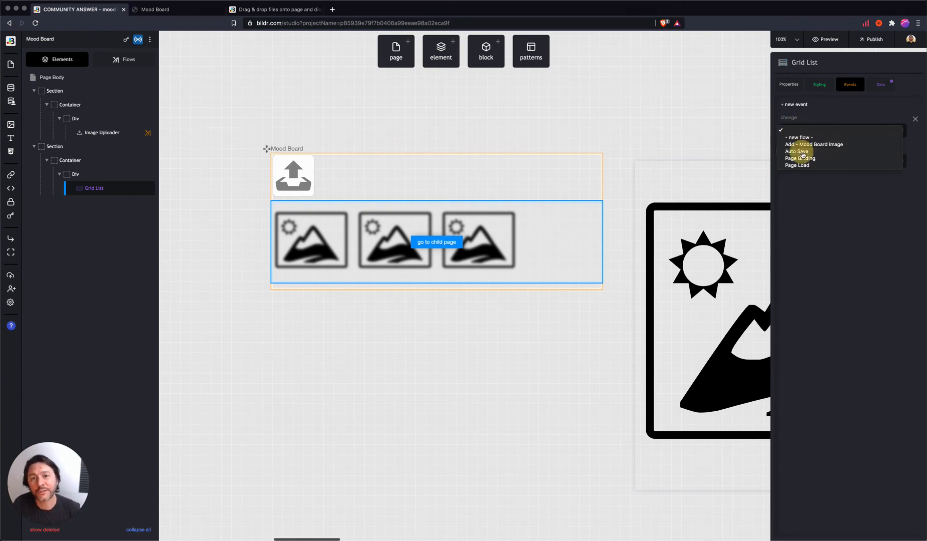
{"action": "left_click", "coordinate": [802, 154]}
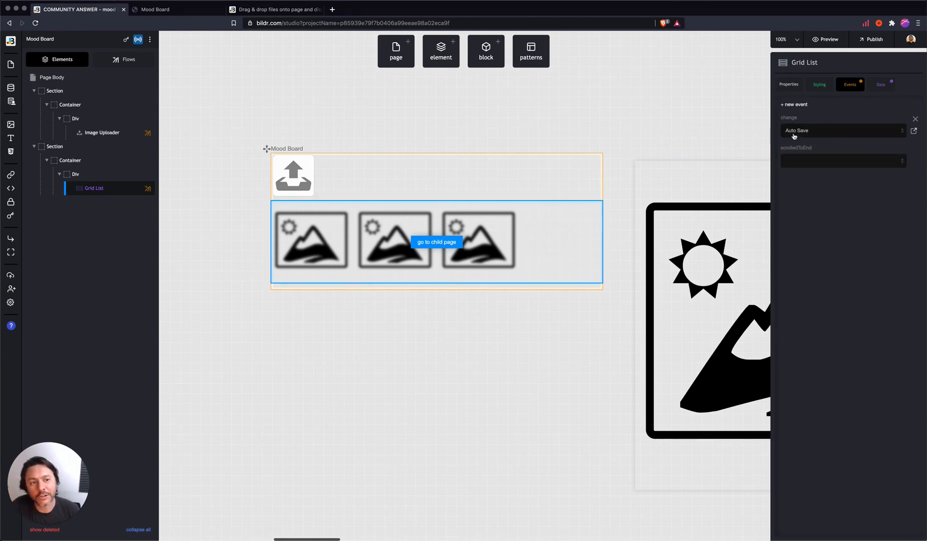
Set the Grid List's Field for Order to the Order field of the Mood Board Images collection
{"action": "scroll", "coordinate": [617, 234], "scroll_direction": "right", "scroll_amount": 5}
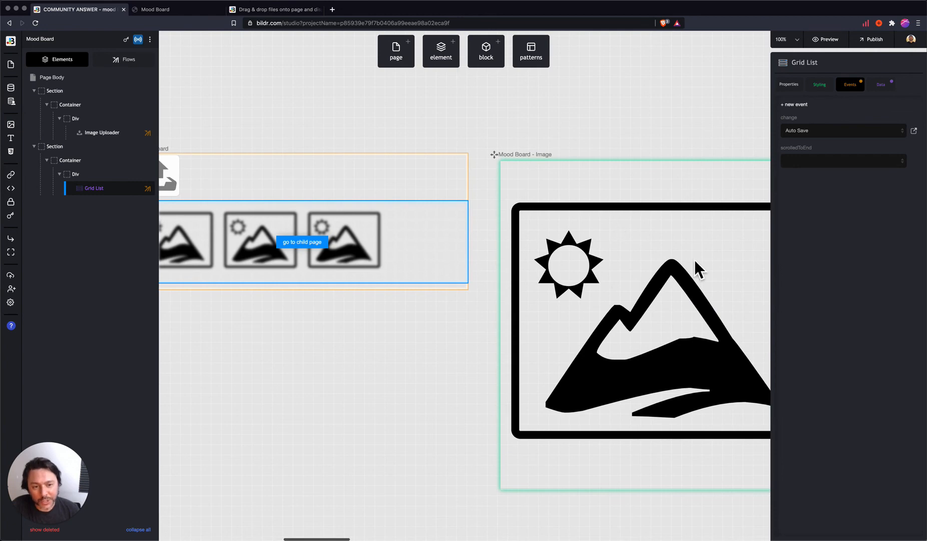
{"action": "scroll", "coordinate": [635, 255], "scroll_direction": "left", "scroll_amount": 8}
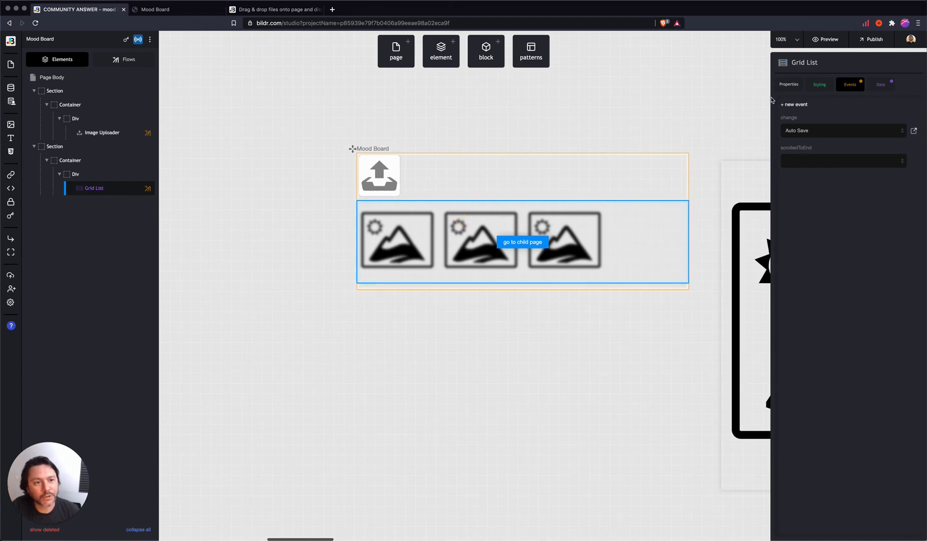
{"action": "left_click", "coordinate": [797, 88]}
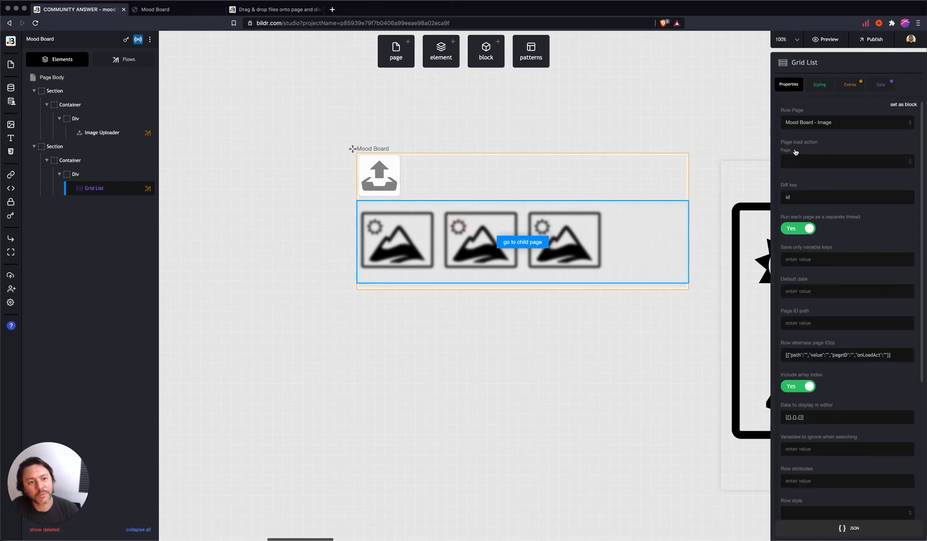
{"action": "scroll", "coordinate": [843, 251], "scroll_direction": "down", "scroll_amount": 5}
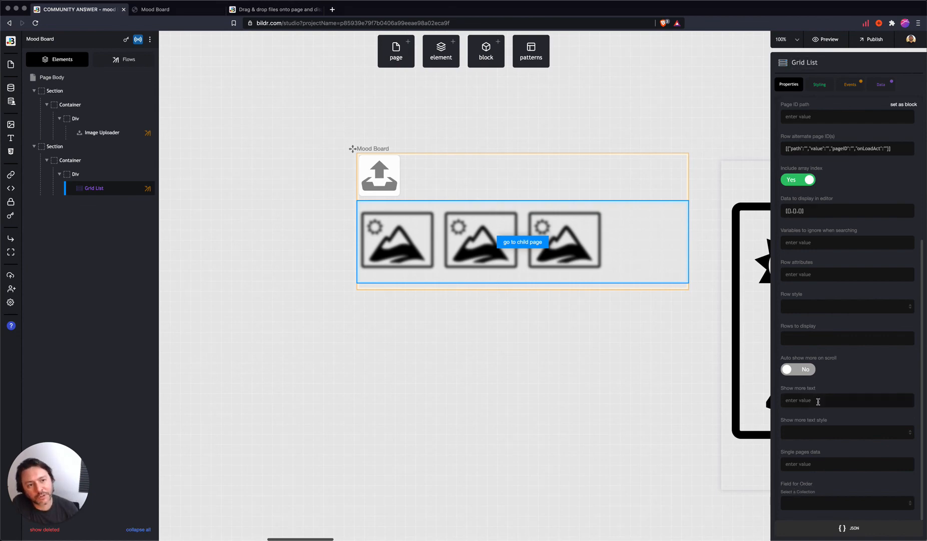
{"action": "left_click", "coordinate": [804, 502]}
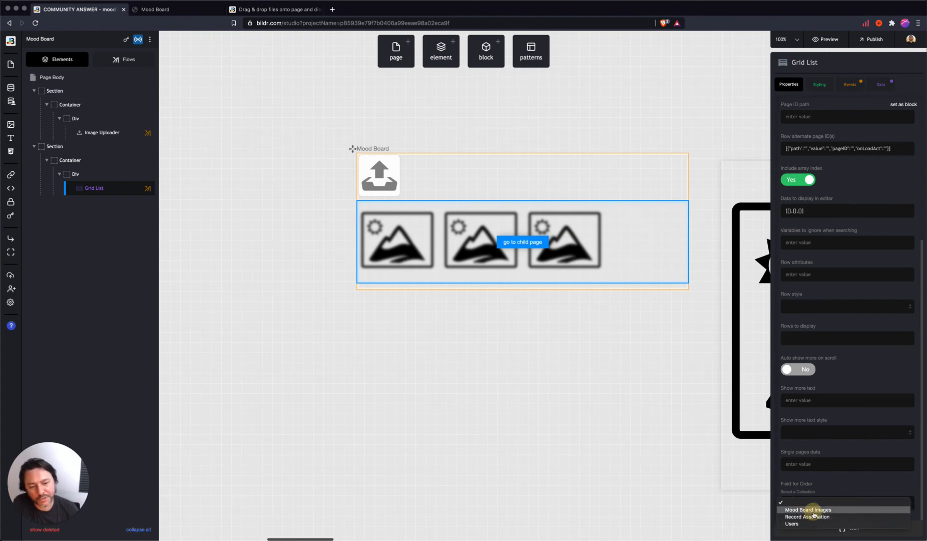
{"action": "left_click", "coordinate": [808, 509]}
{"action": "left_click", "coordinate": [804, 513]}
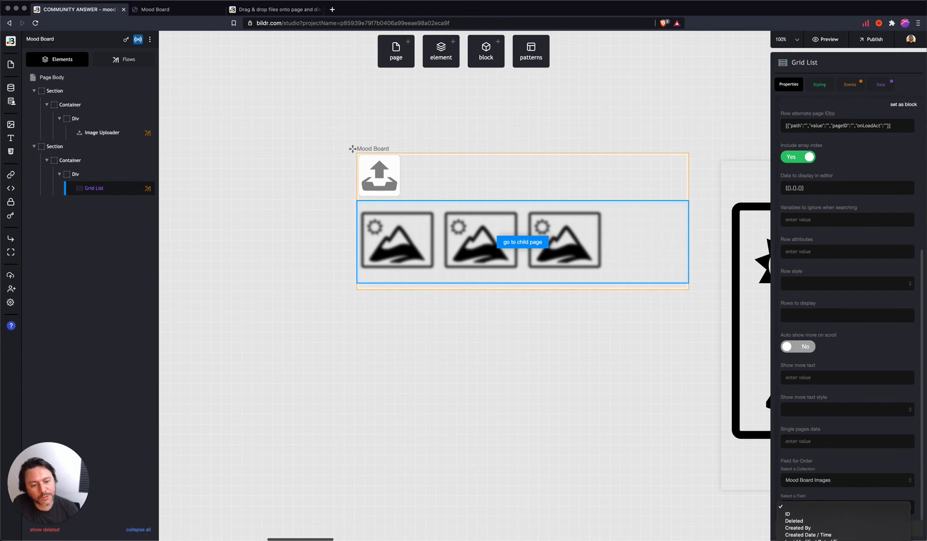
{"action": "left_click", "coordinate": [819, 540]}
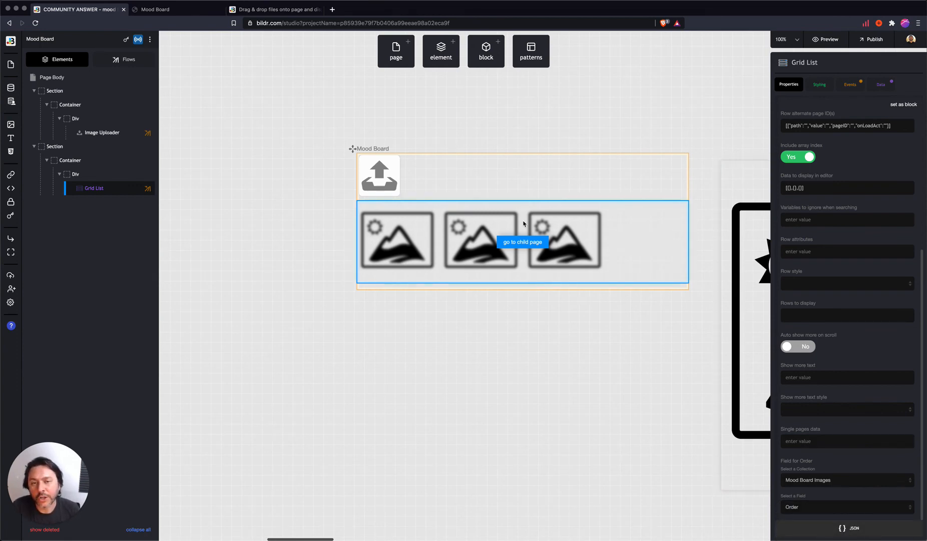
Reload the live Mood Board page and move the Grid List screenshot onto the yellow NoCodeList image, then onto the red error image
{"action": "scroll", "coordinate": [585, 238], "scroll_direction": "right", "scroll_amount": 5}
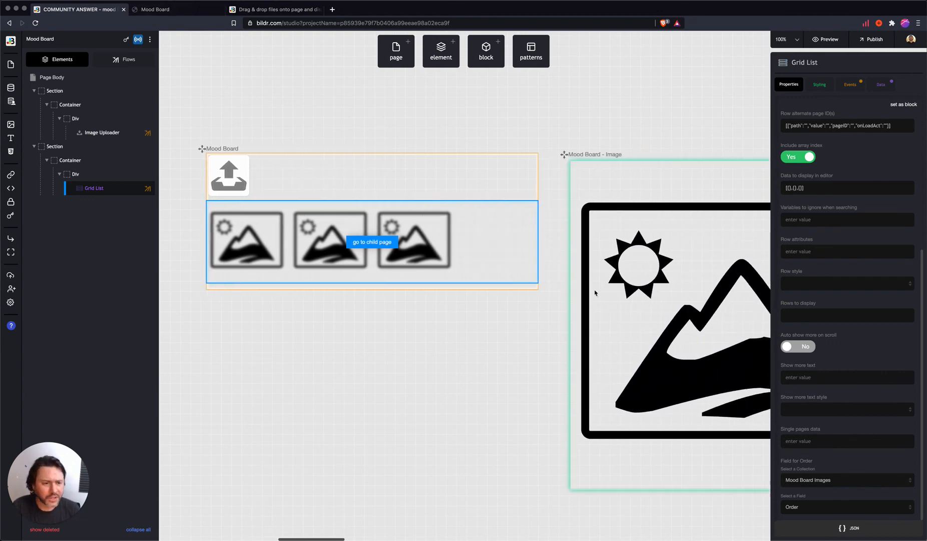
{"action": "scroll", "coordinate": [596, 289], "scroll_direction": "right", "scroll_amount": 2}
{"action": "left_click", "coordinate": [154, 9]}
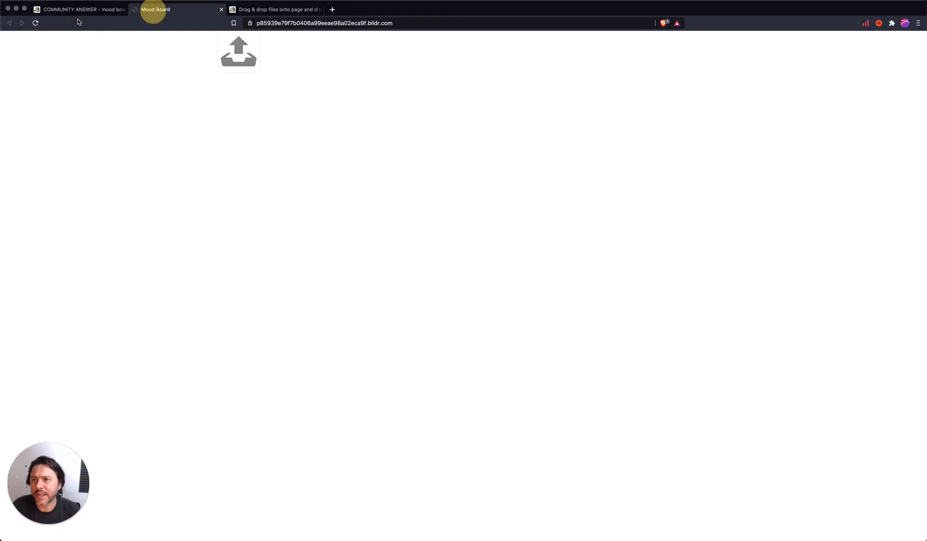
{"action": "left_click", "coordinate": [35, 23]}
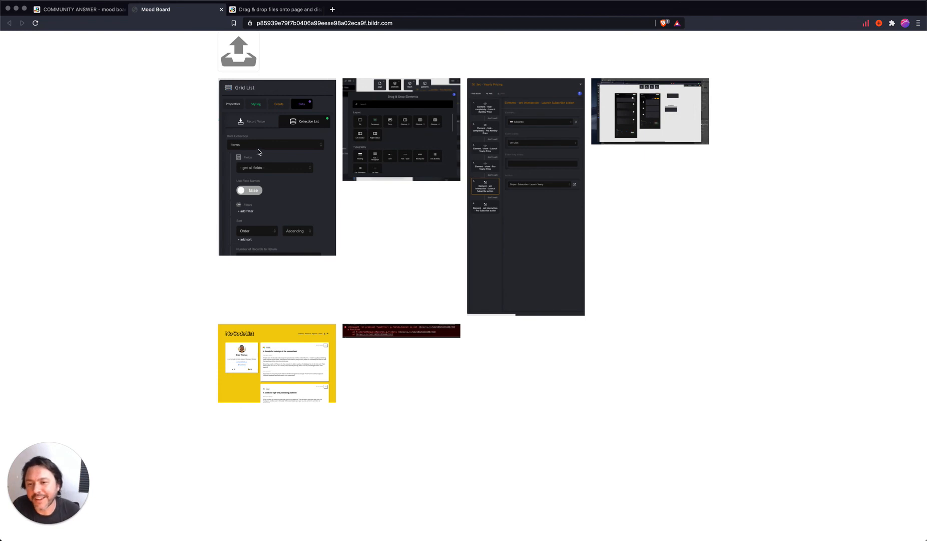
{"action": "left_click_drag", "start_coordinate": [270, 127], "coordinate": [288, 359]}
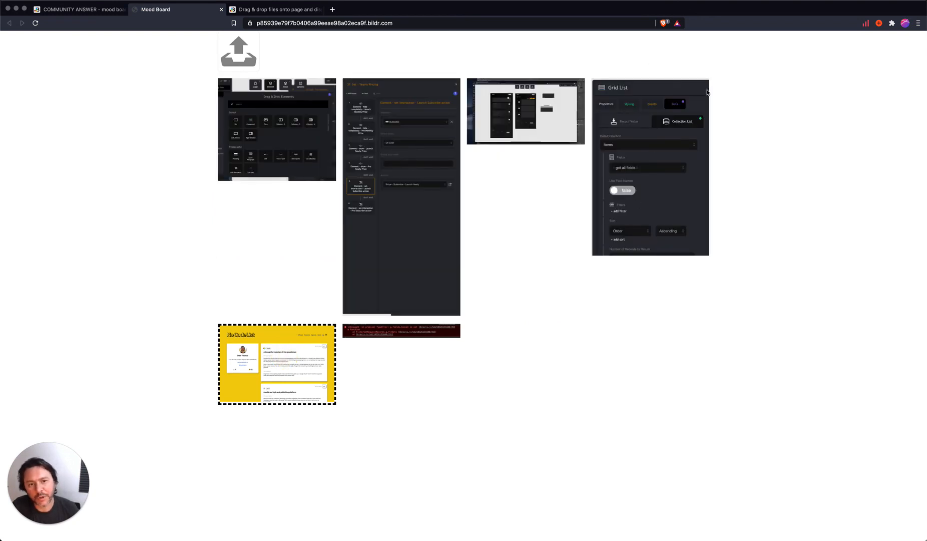
{"action": "left_click_drag", "start_coordinate": [658, 161], "coordinate": [417, 338]}
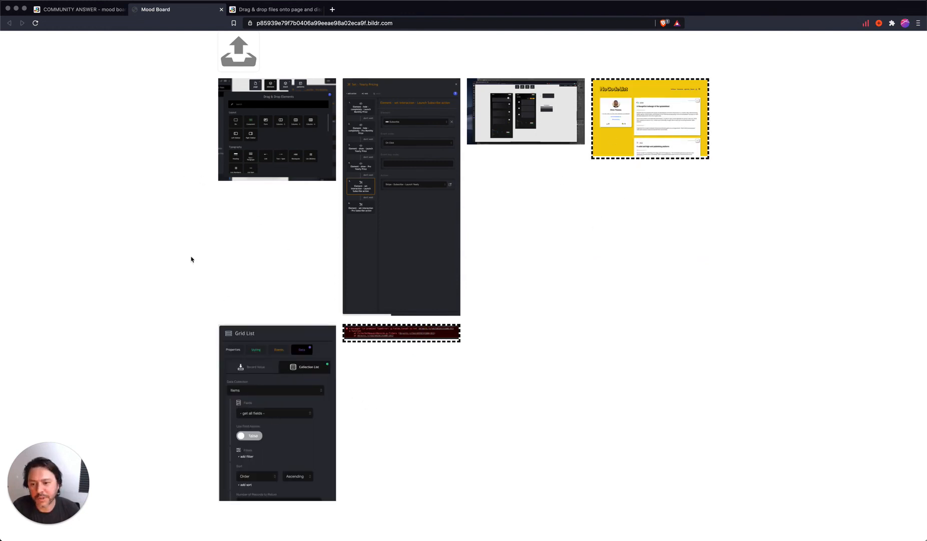
Reload the live page to check the saved order, then move the first image onto the yellow NoCodeList image
{"action": "left_click", "coordinate": [35, 22]}
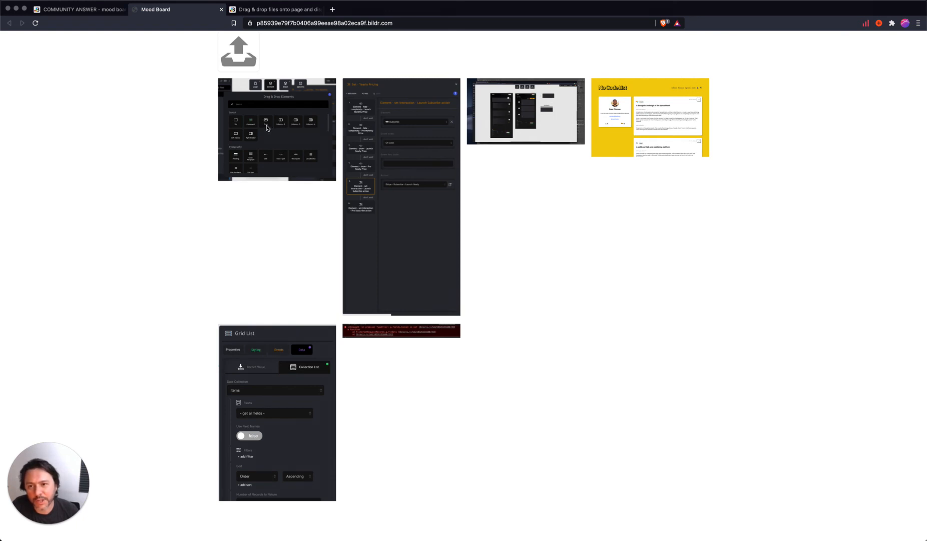
{"action": "left_click_drag", "start_coordinate": [266, 128], "coordinate": [654, 130]}
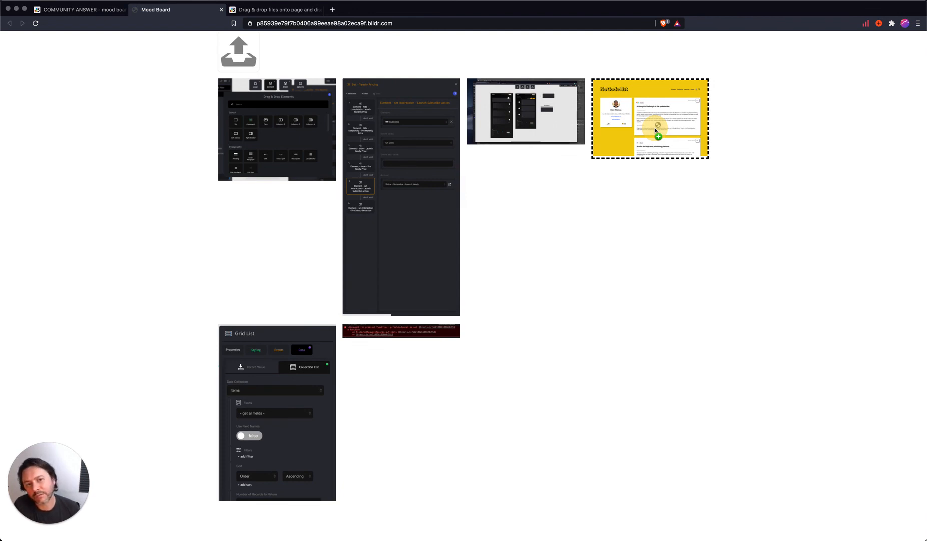
{"action": "left_click_drag", "start_coordinate": [655, 130], "coordinate": [656, 132]}
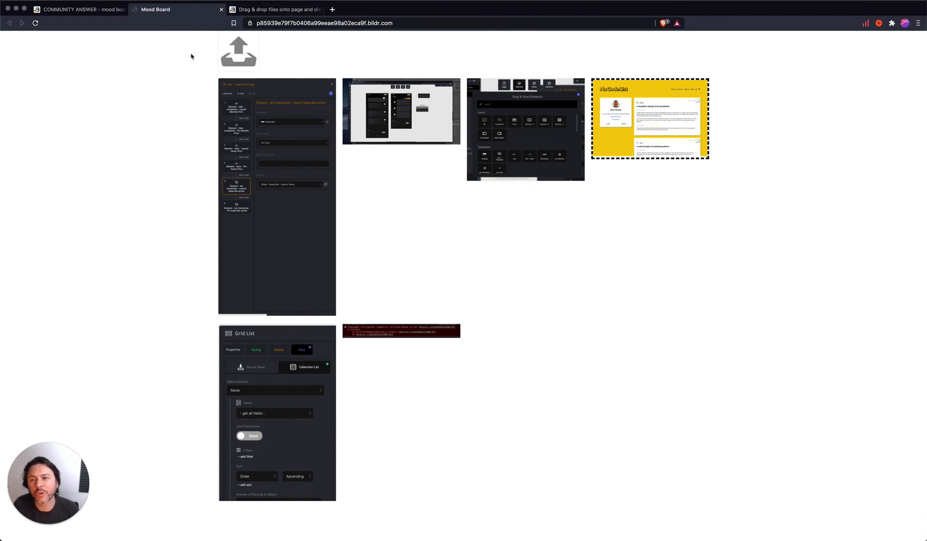
Back in Bildr Studio, nest the Set State - Drag Leave flow in the Mood Board - Image page's Reorder Grid flow
{"action": "left_click", "coordinate": [87, 13]}
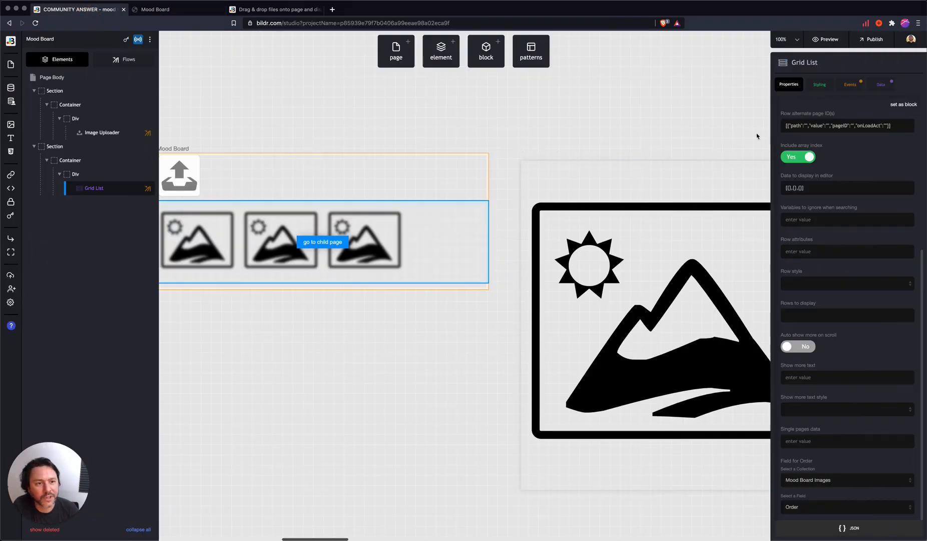
{"action": "left_click", "coordinate": [116, 59]}
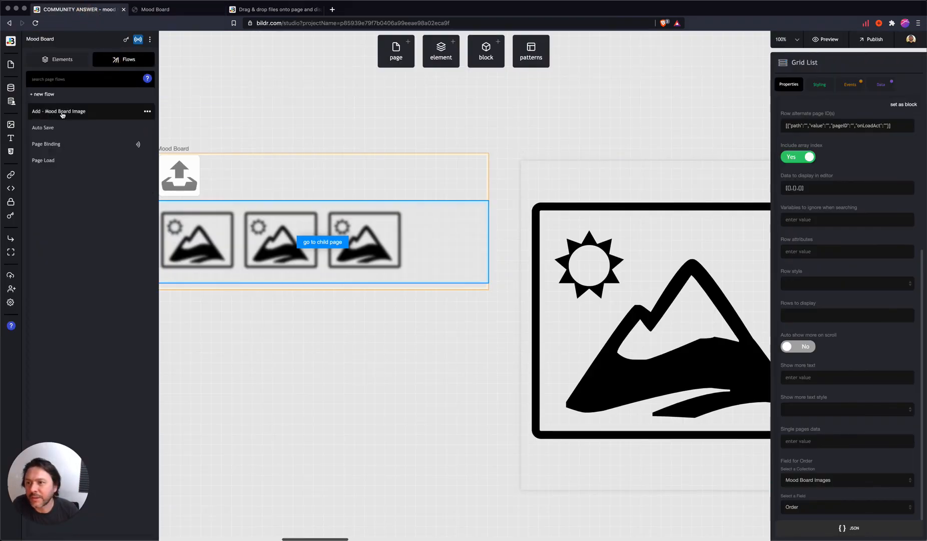
{"action": "left_click", "coordinate": [642, 273]}
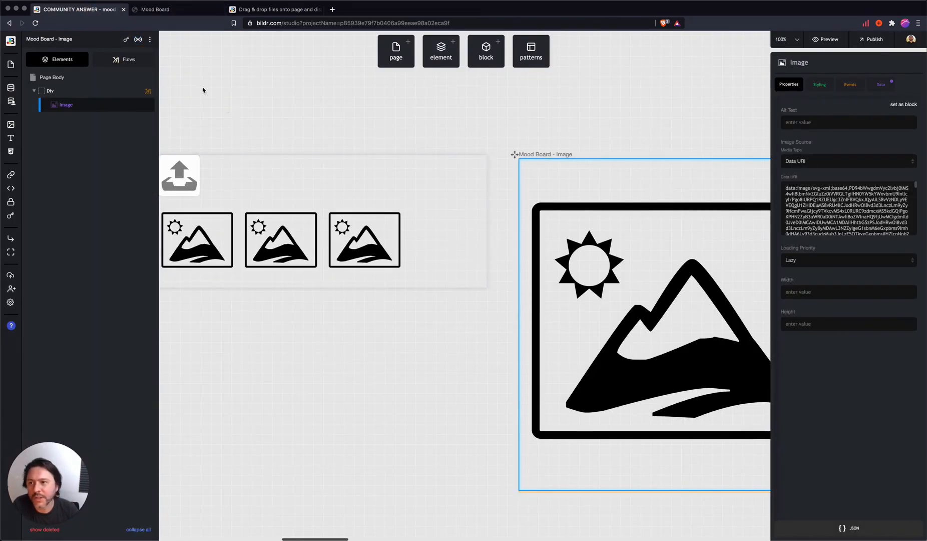
{"action": "left_click", "coordinate": [121, 65]}
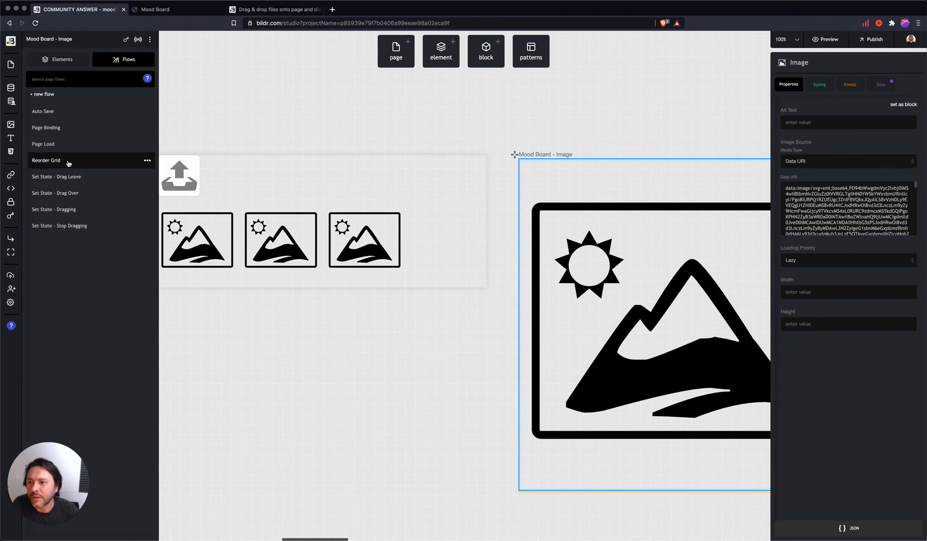
{"action": "left_click", "coordinate": [68, 160]}
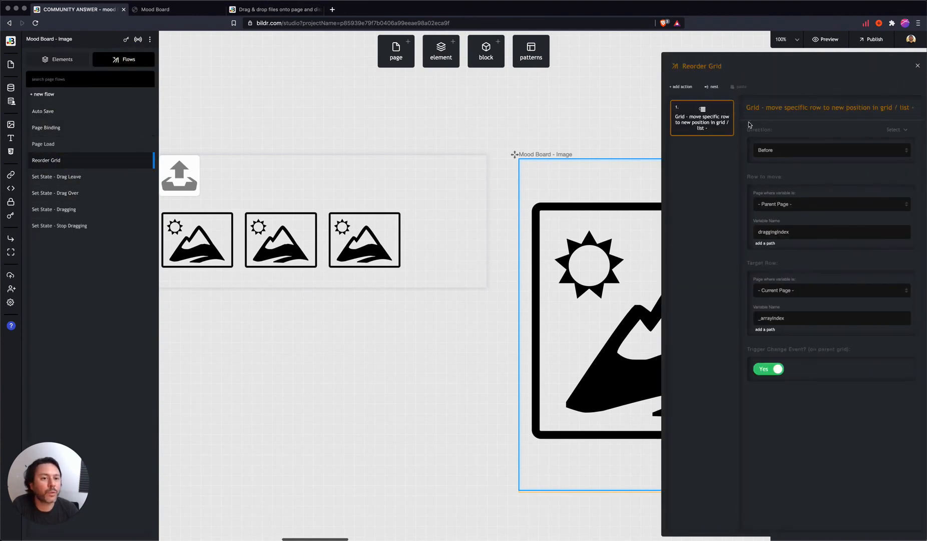
{"action": "left_click", "coordinate": [713, 87]}
{"action": "type", "text": "set stat"}
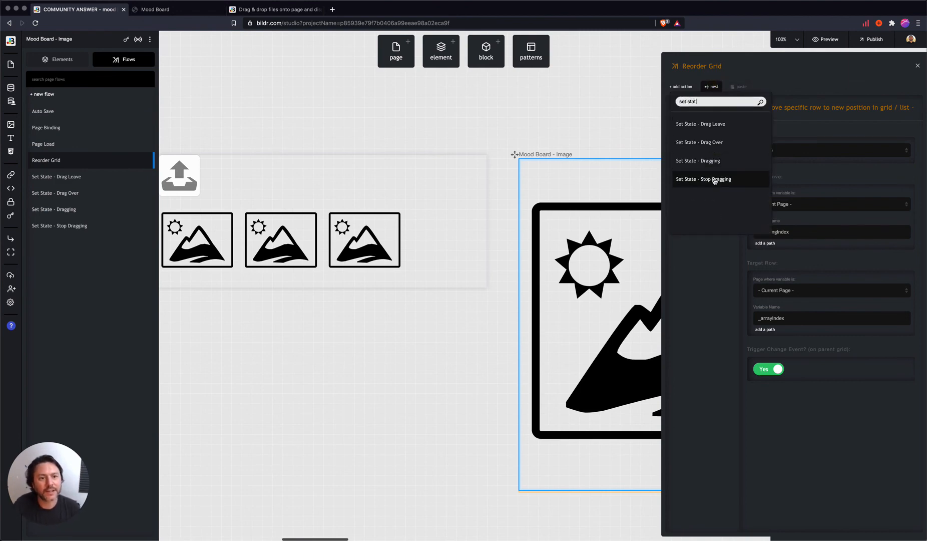
{"action": "left_click", "coordinate": [714, 124]}
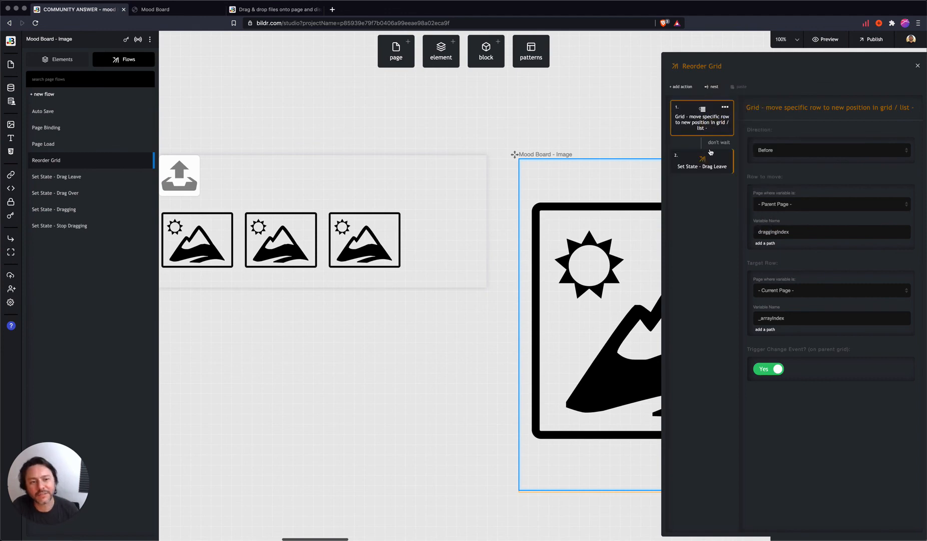
Delete the empty Set State - Stop Dragging flow and open the Set State - Dragging flow
{"action": "left_click", "coordinate": [80, 227]}
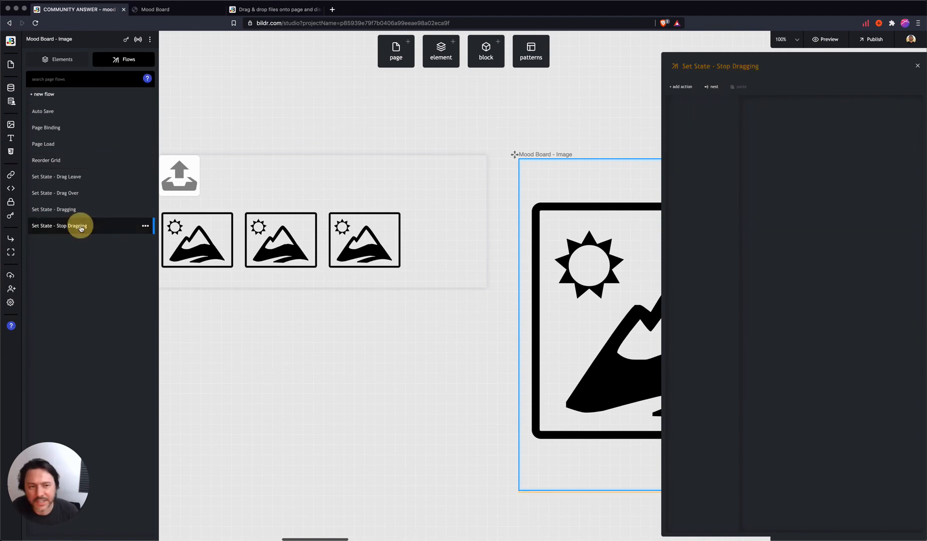
{"action": "left_click", "coordinate": [145, 225]}
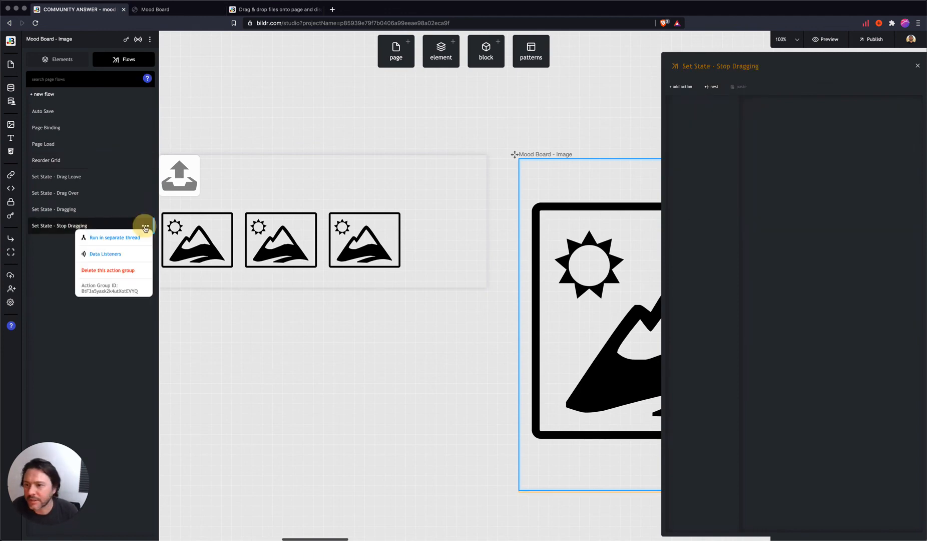
{"action": "left_click", "coordinate": [113, 271]}
{"action": "left_click", "coordinate": [64, 211]}
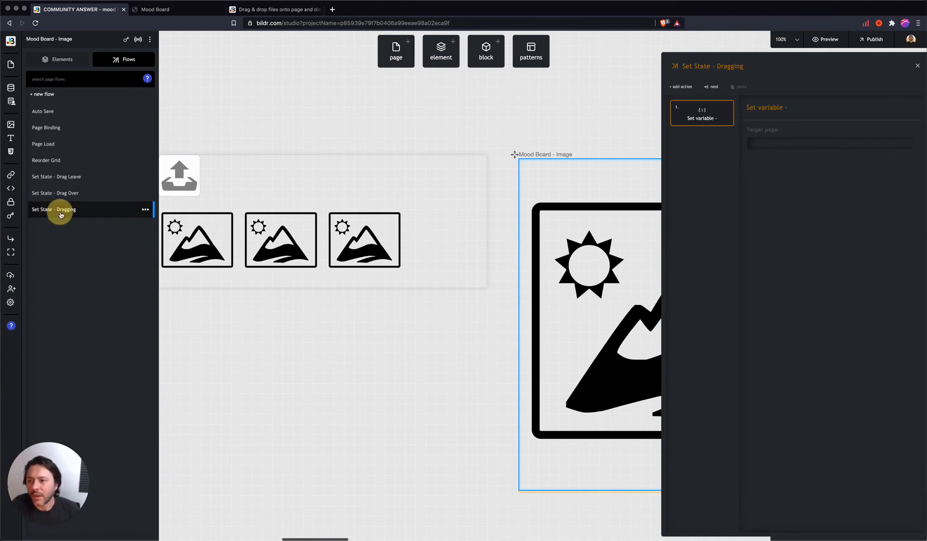
Reload the live Mood Board page and move the second image in the top row onto the yellow NoCodeList image
{"action": "left_click", "coordinate": [177, 11]}
{"action": "left_click", "coordinate": [35, 23]}
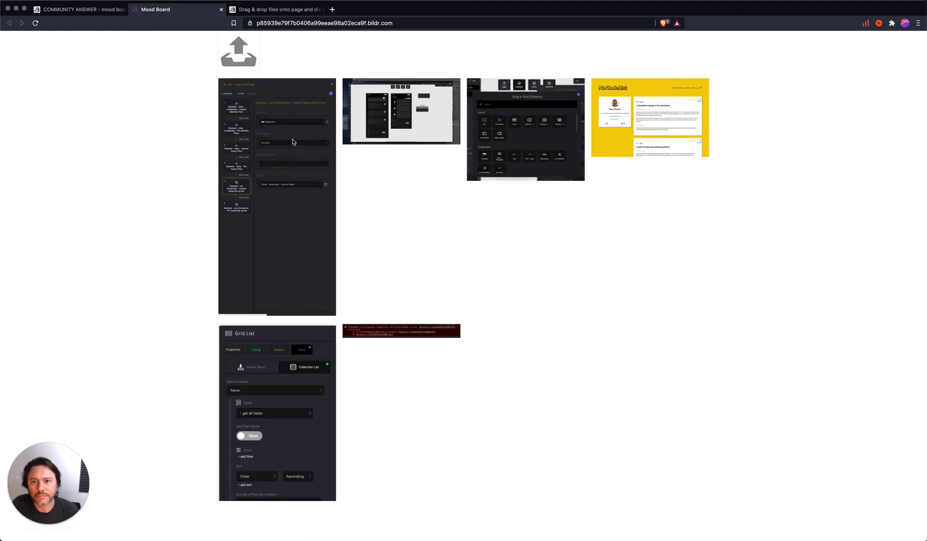
{"action": "left_click_drag", "start_coordinate": [384, 127], "coordinate": [648, 131]}
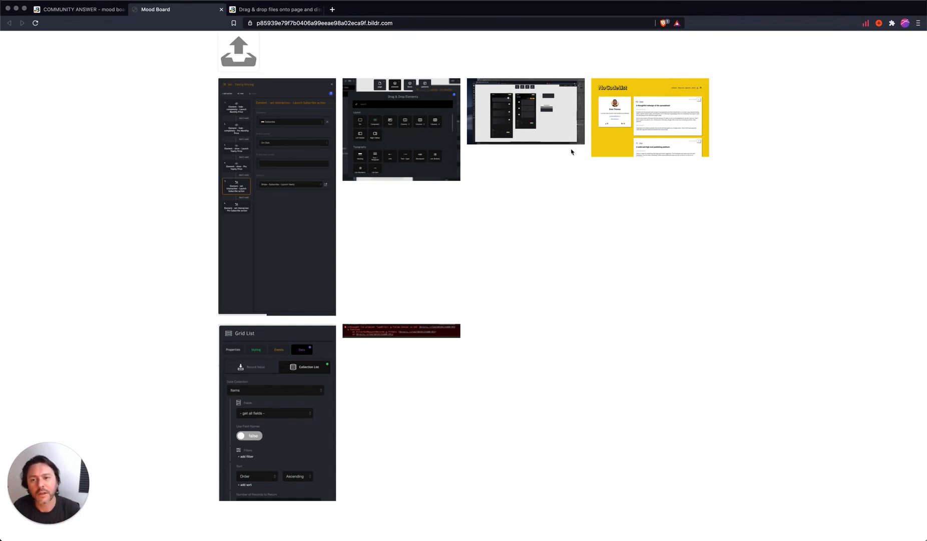
Return to Bildr Studio, close the Set State - Dragging flow, and open the collection data settings of the Mood Board page's Grid List
{"action": "left_click", "coordinate": [89, 9]}
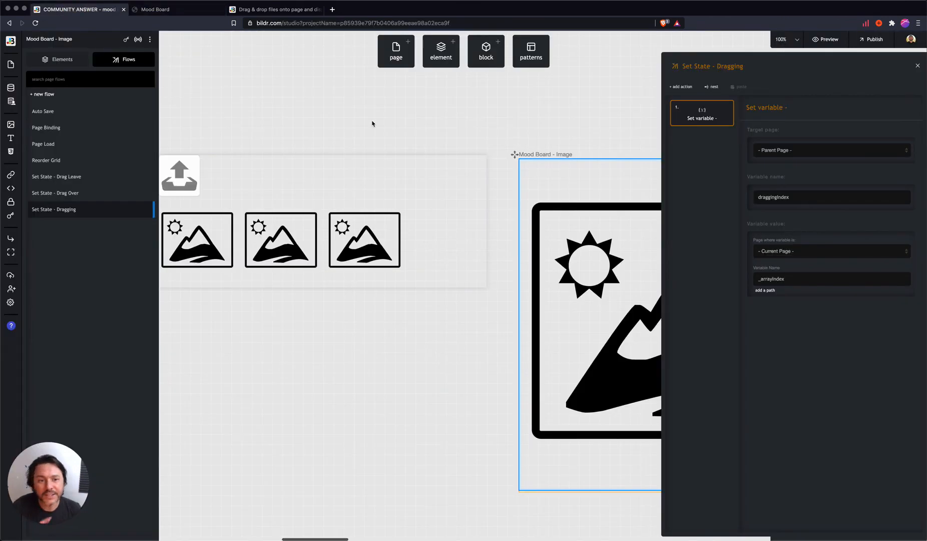
{"action": "left_click", "coordinate": [918, 66]}
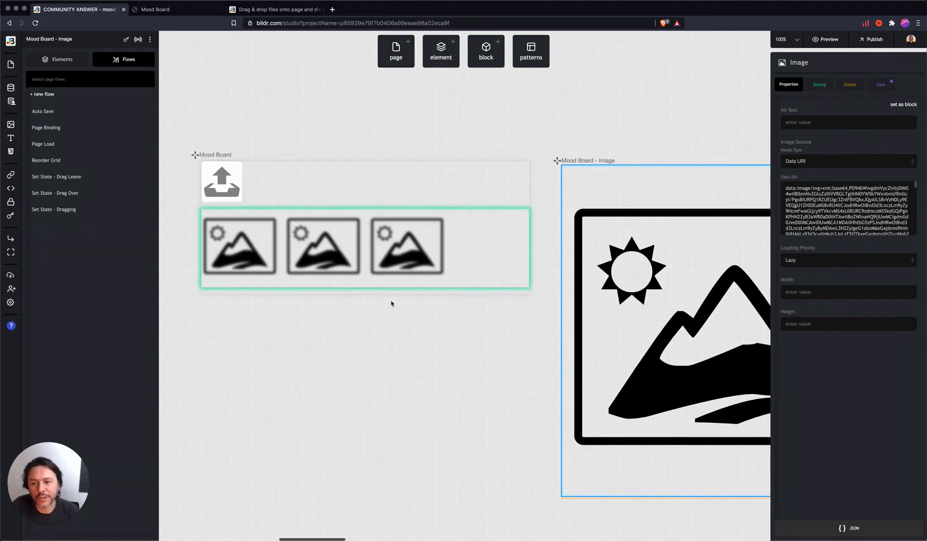
{"action": "left_click", "coordinate": [321, 256]}
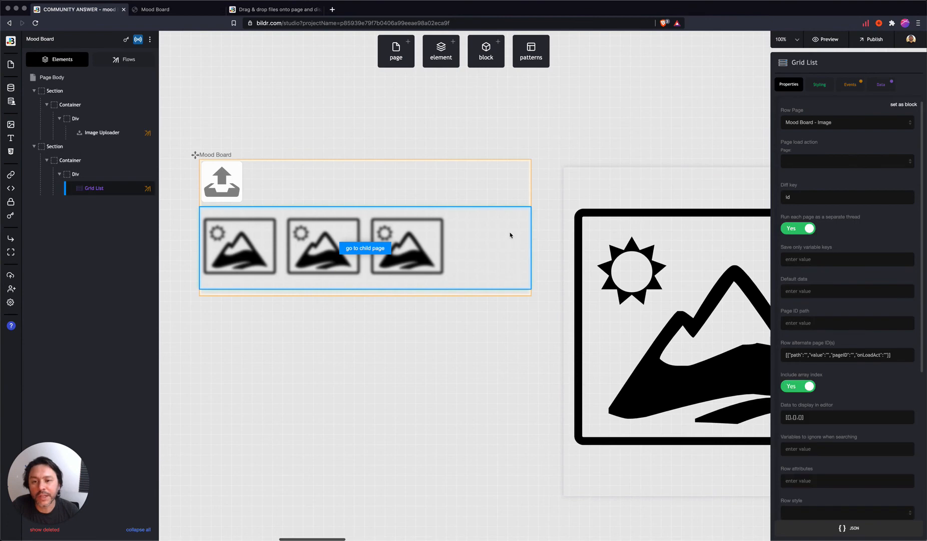
{"action": "left_click", "coordinate": [879, 86]}
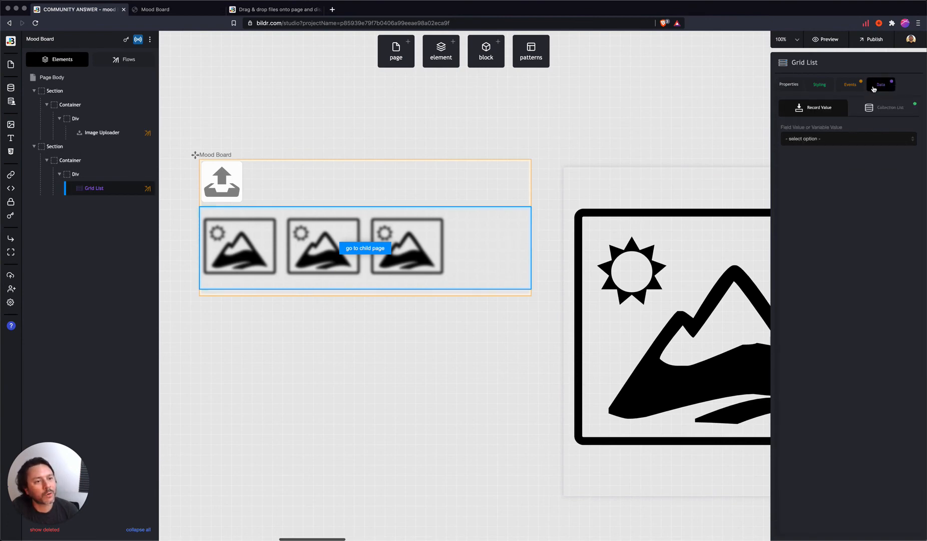
{"action": "left_click", "coordinate": [881, 106]}
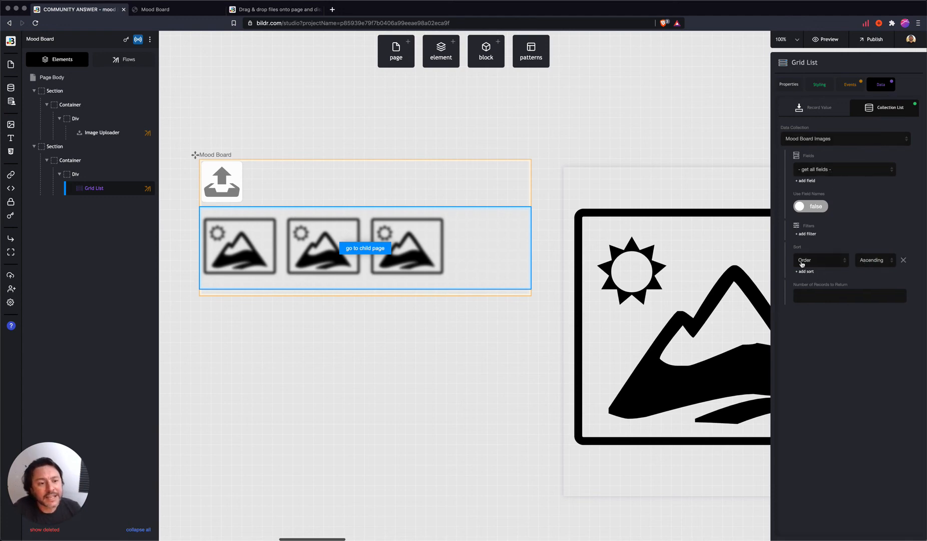
Try a Grid List filter matching Created By to the Current User's ID as a current record field value, and remove the filter
{"action": "left_click", "coordinate": [810, 234]}
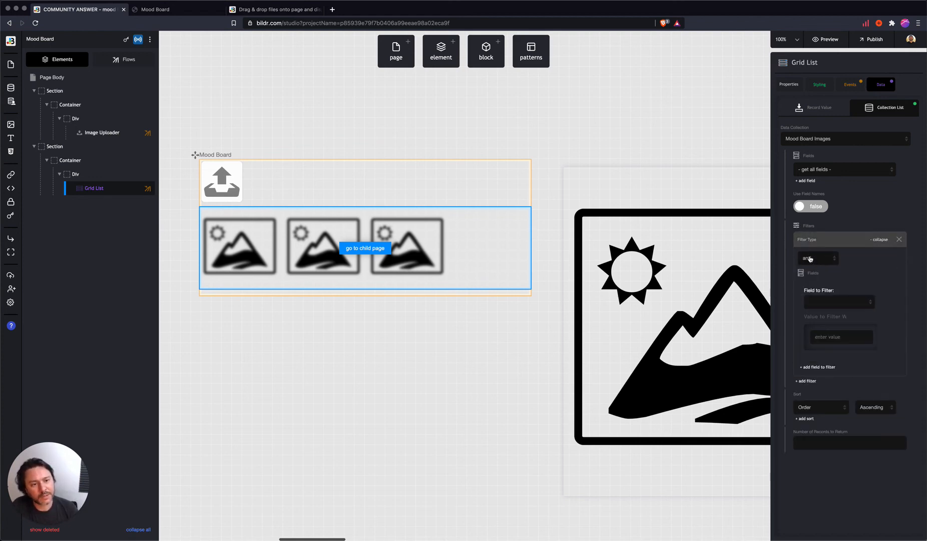
{"action": "left_click", "coordinate": [832, 303]}
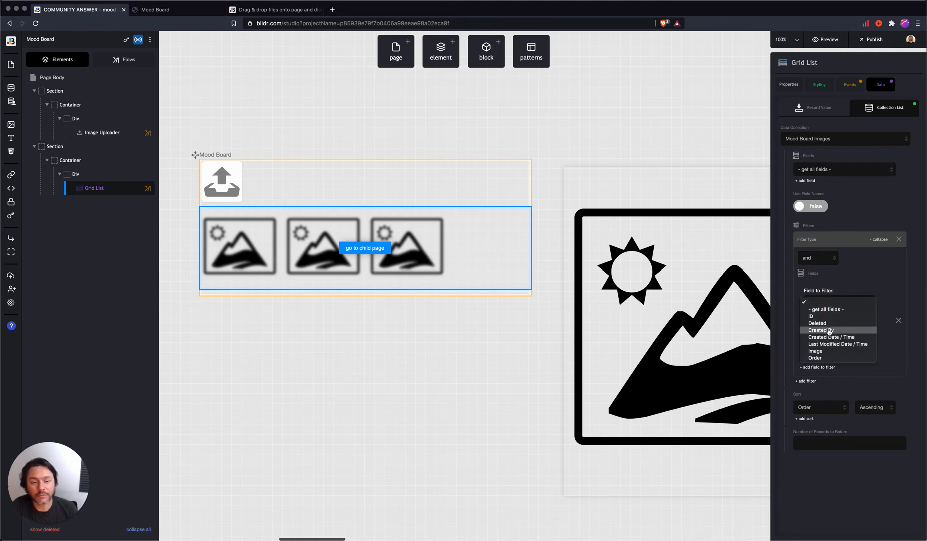
{"action": "left_click", "coordinate": [829, 331]}
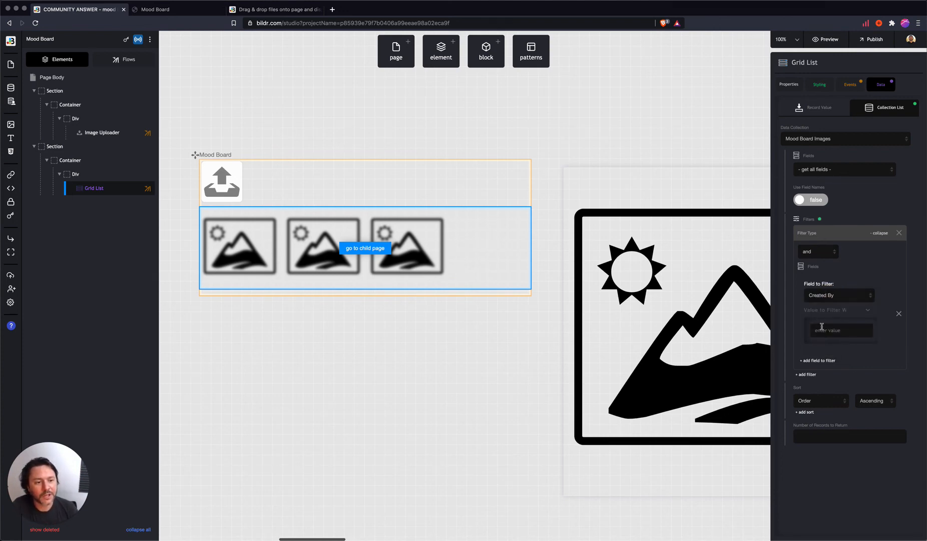
{"action": "left_click", "coordinate": [868, 310]}
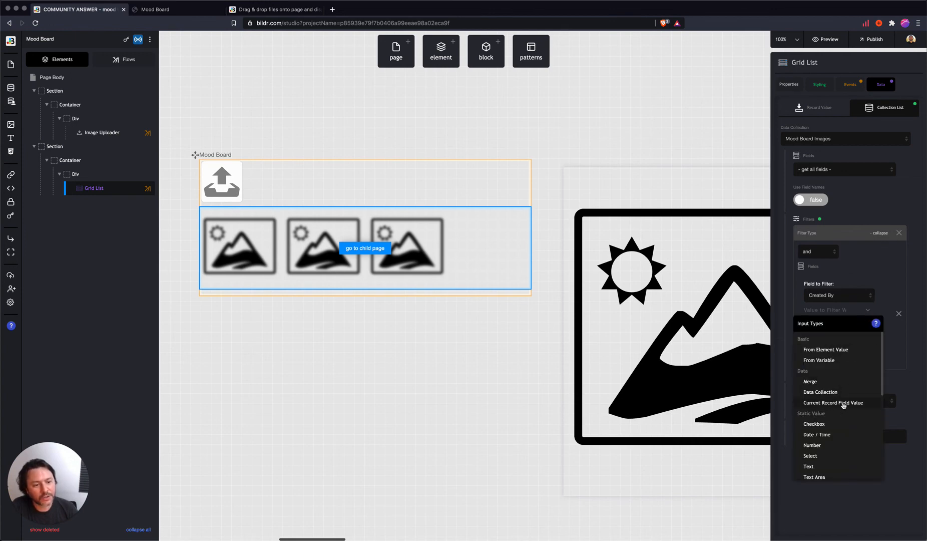
{"action": "left_click", "coordinate": [844, 404]}
{"action": "left_click", "coordinate": [843, 337]}
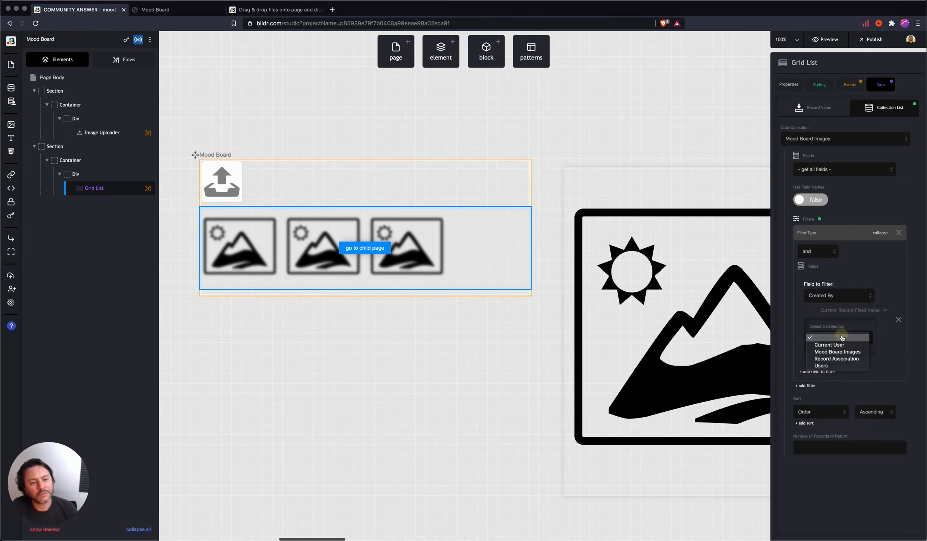
{"action": "left_click", "coordinate": [833, 345]}
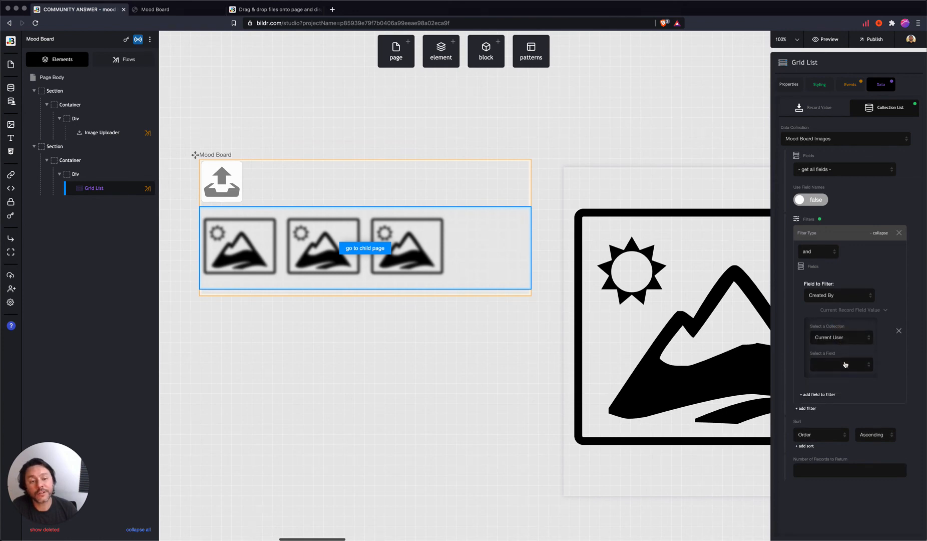
{"action": "left_click", "coordinate": [845, 364]}
{"action": "left_click", "coordinate": [834, 388]}
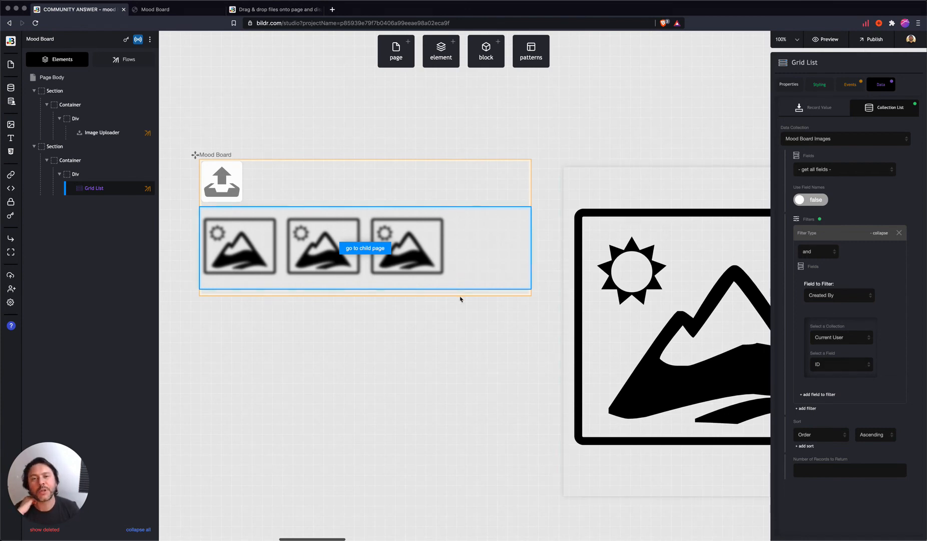
{"action": "scroll", "coordinate": [475, 297], "scroll_direction": "right", "scroll_amount": 1}
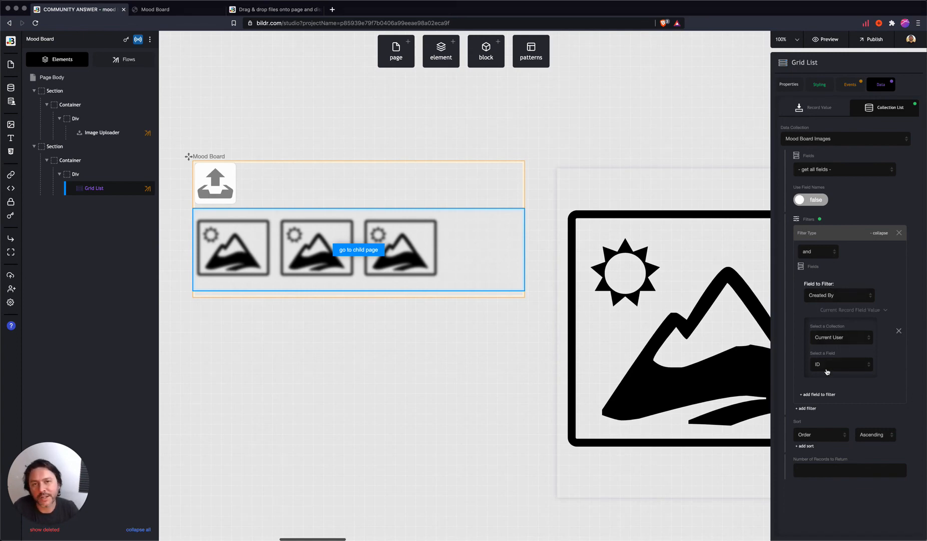
{"action": "left_click", "coordinate": [900, 232]}
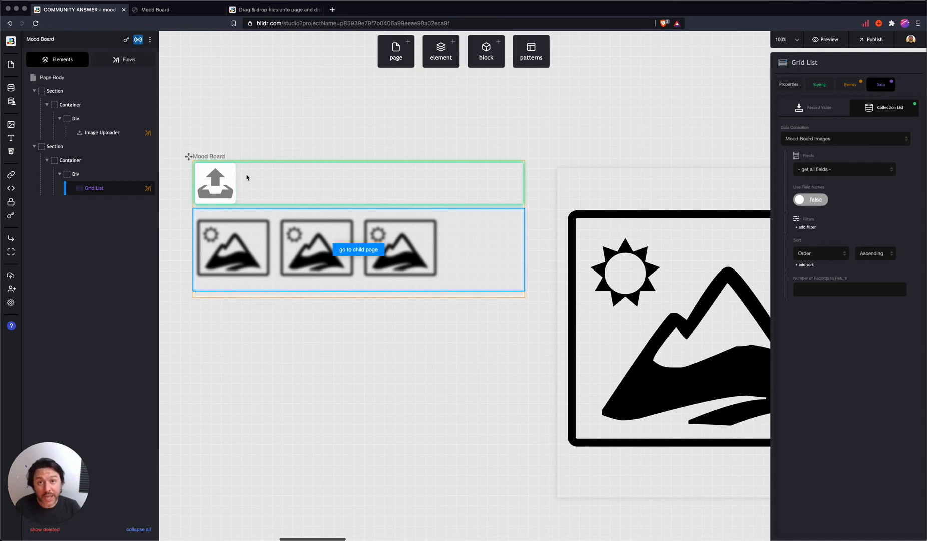
View the User Authentication entry among the featured patterns, and look at the Creating a Sign Up Flow lesson in Bildr Lessons
{"action": "left_click", "coordinate": [542, 57]}
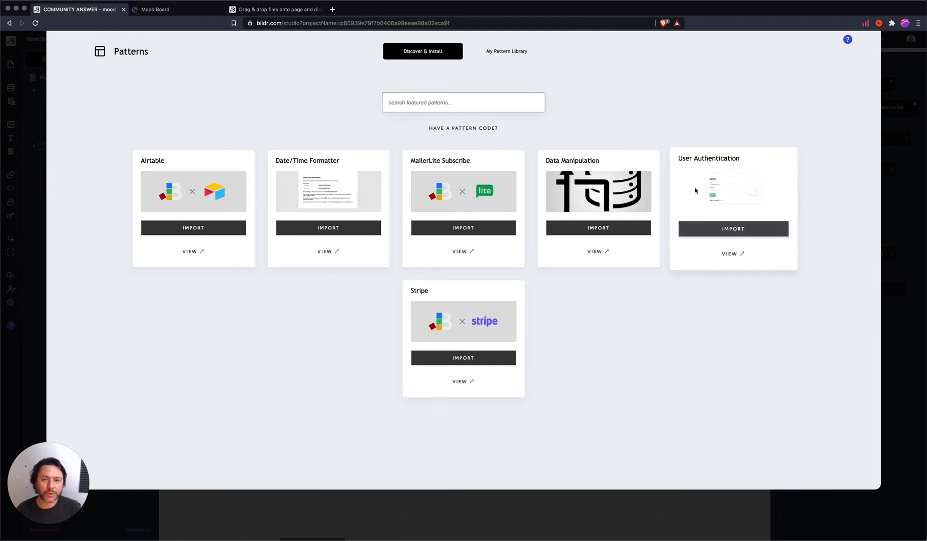
{"action": "left_click", "coordinate": [897, 101]}
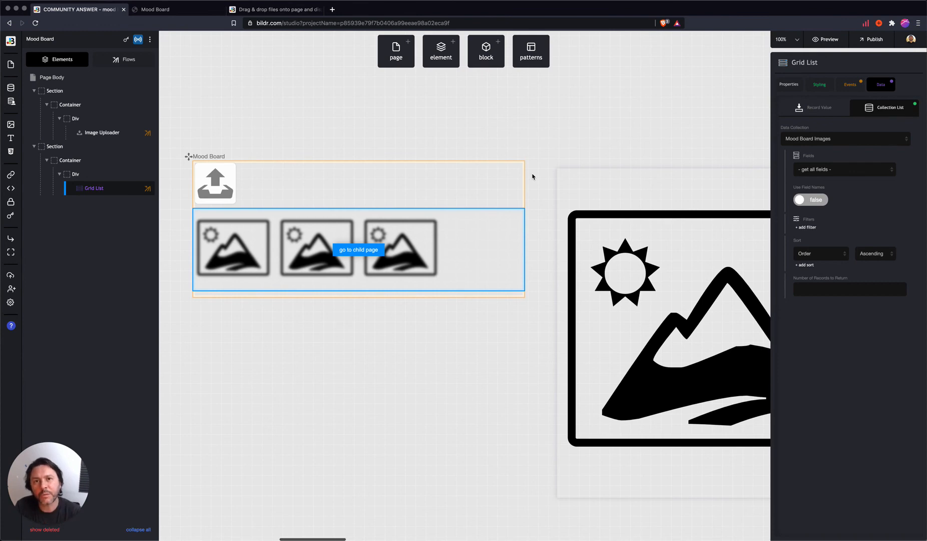
{"action": "left_click", "coordinate": [11, 326]}
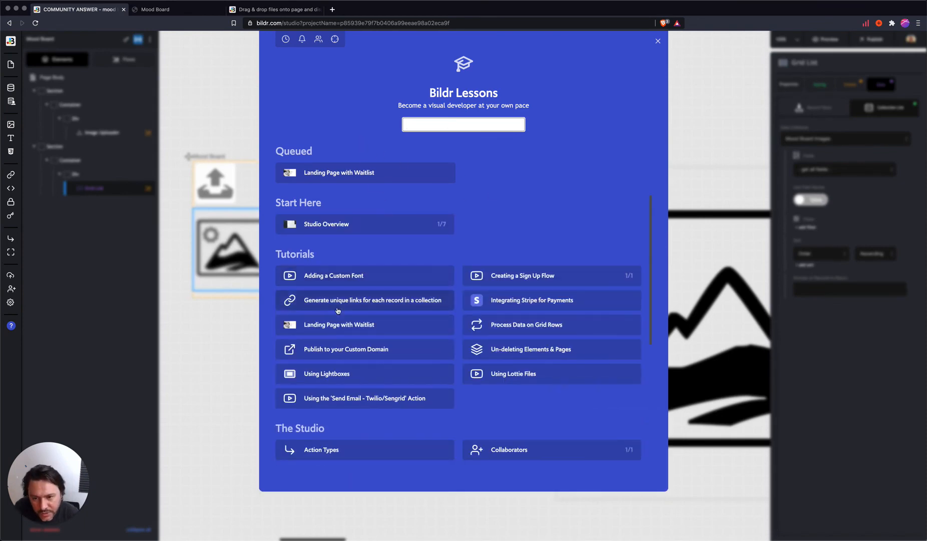
{"action": "left_click", "coordinate": [526, 279]}
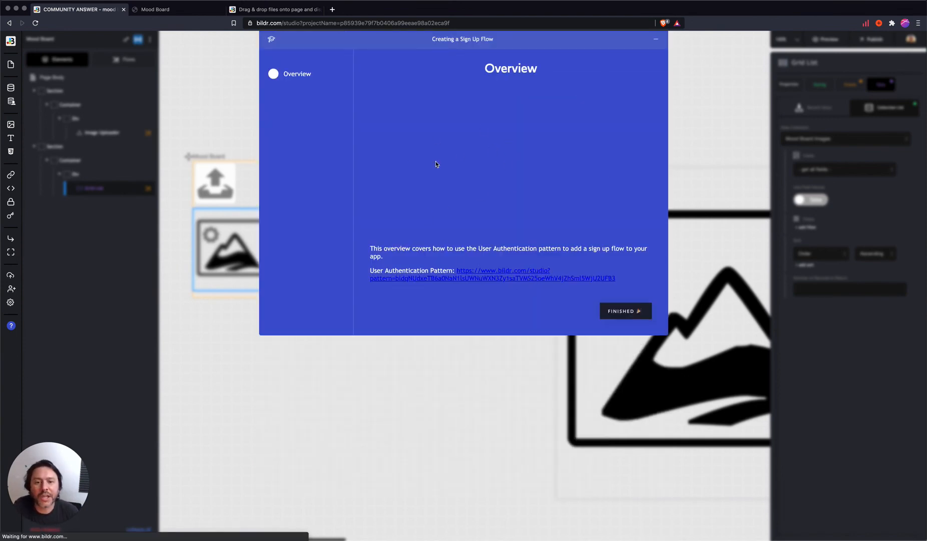
{"action": "left_click", "coordinate": [201, 89]}
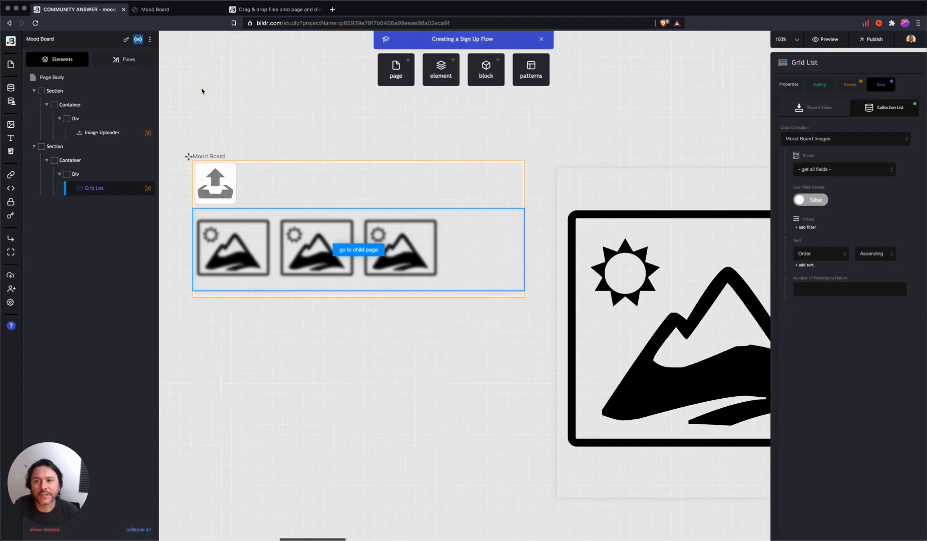